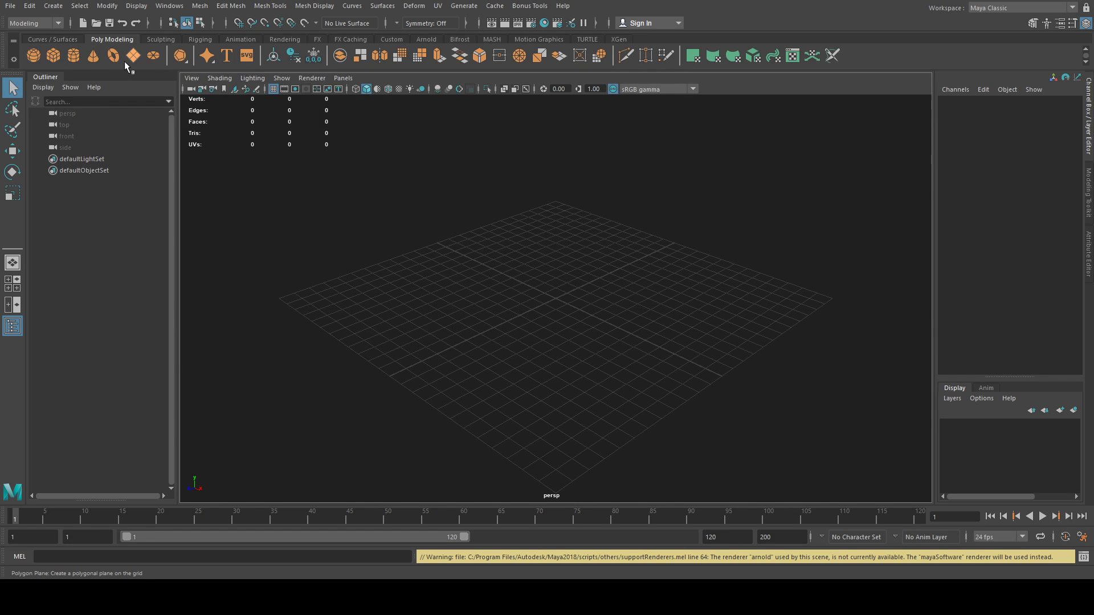
Step: Create a polygon cylinder and set its radius to 0.04
click(69, 55)
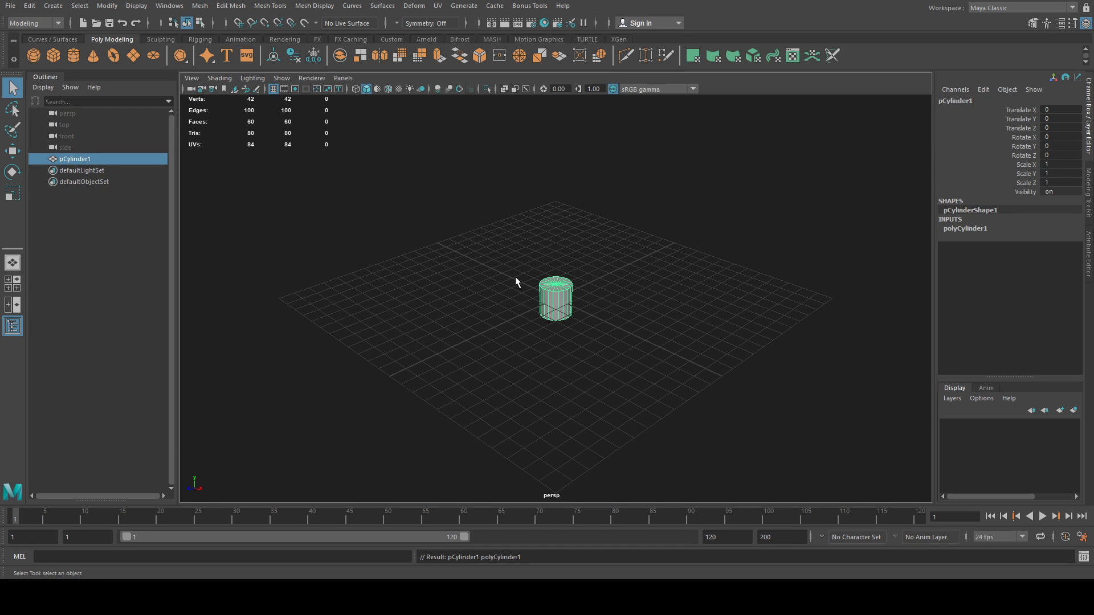
click(971, 230)
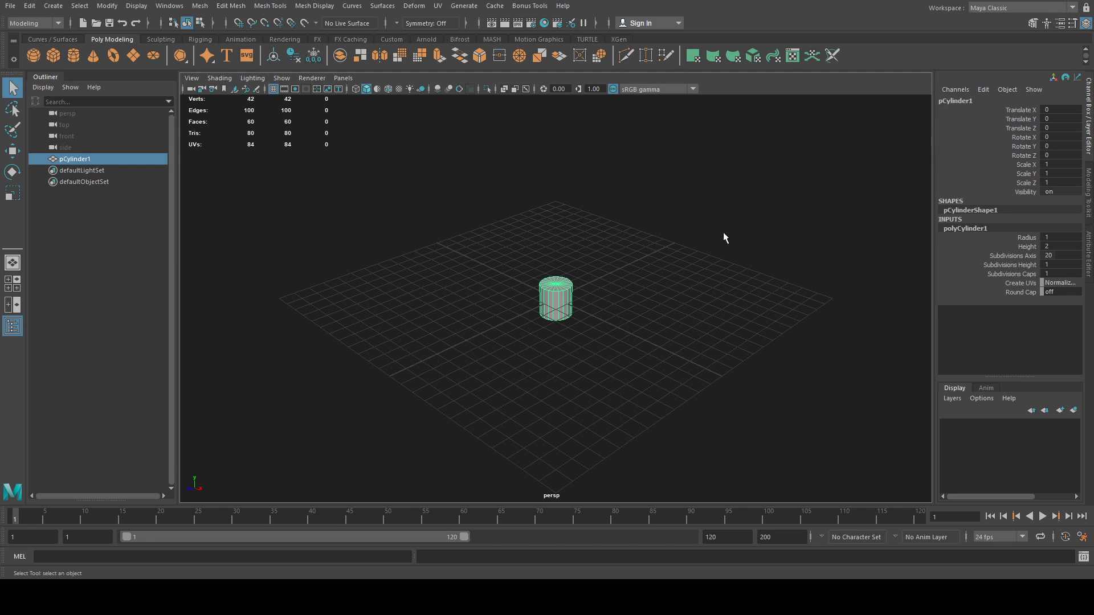
double_click(974, 229)
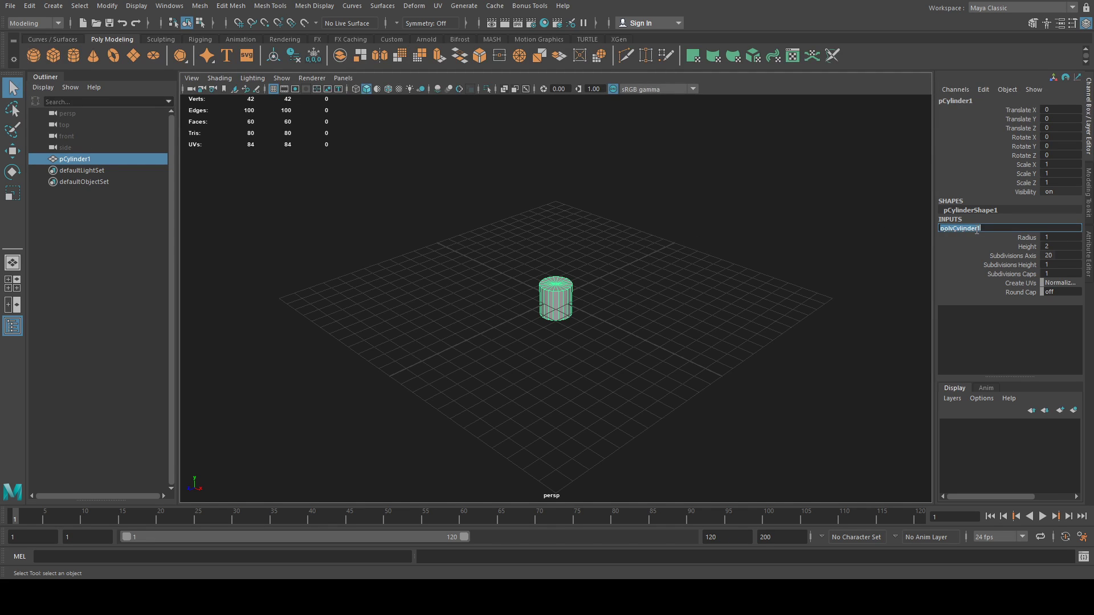
double_click(1048, 238)
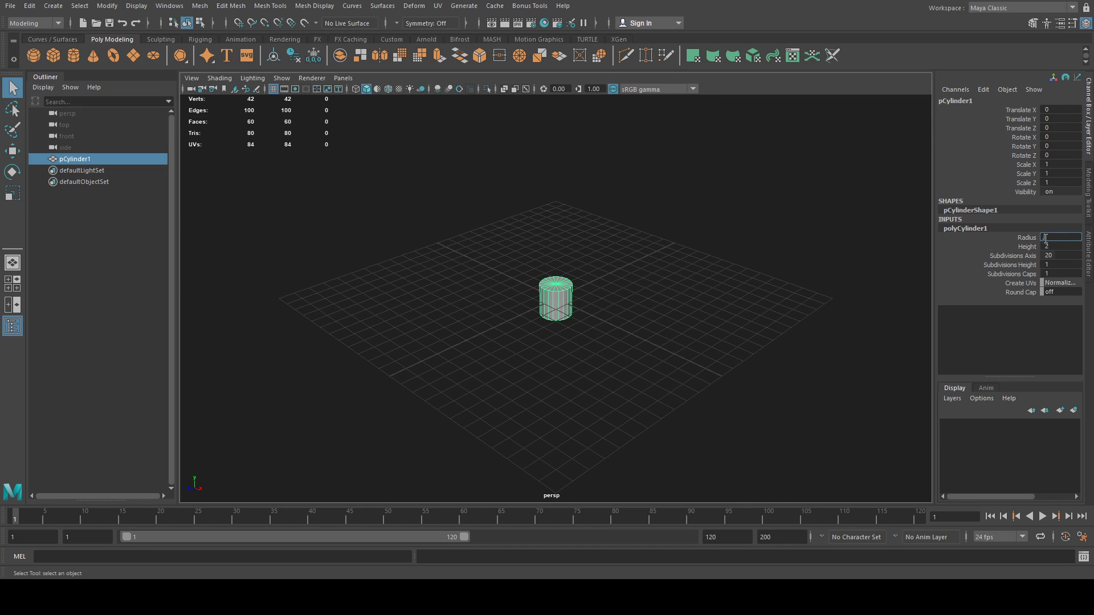
click(1047, 237)
double_click(1049, 238)
text(.4)
key(Return)
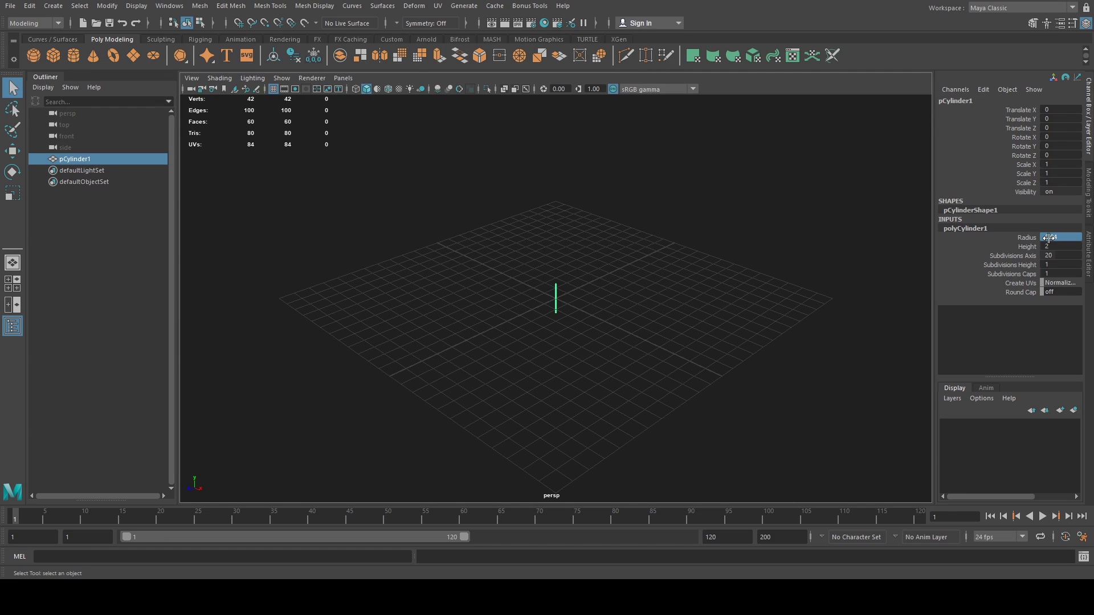
key(f)
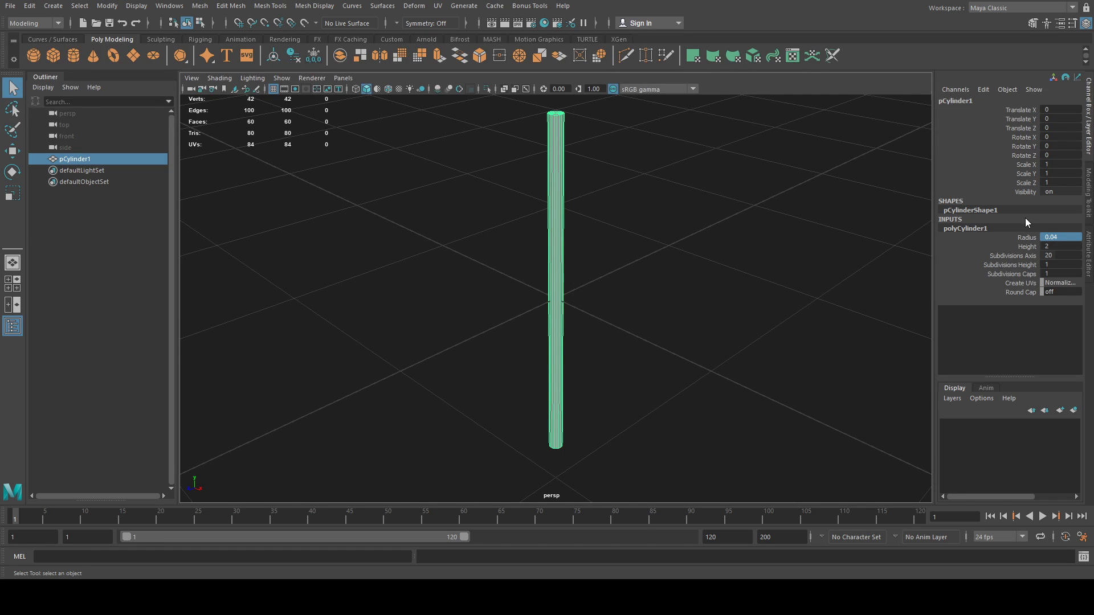
Step: Set the thin cylinder's height to 3
click(1057, 247)
text(3)
key(Return)
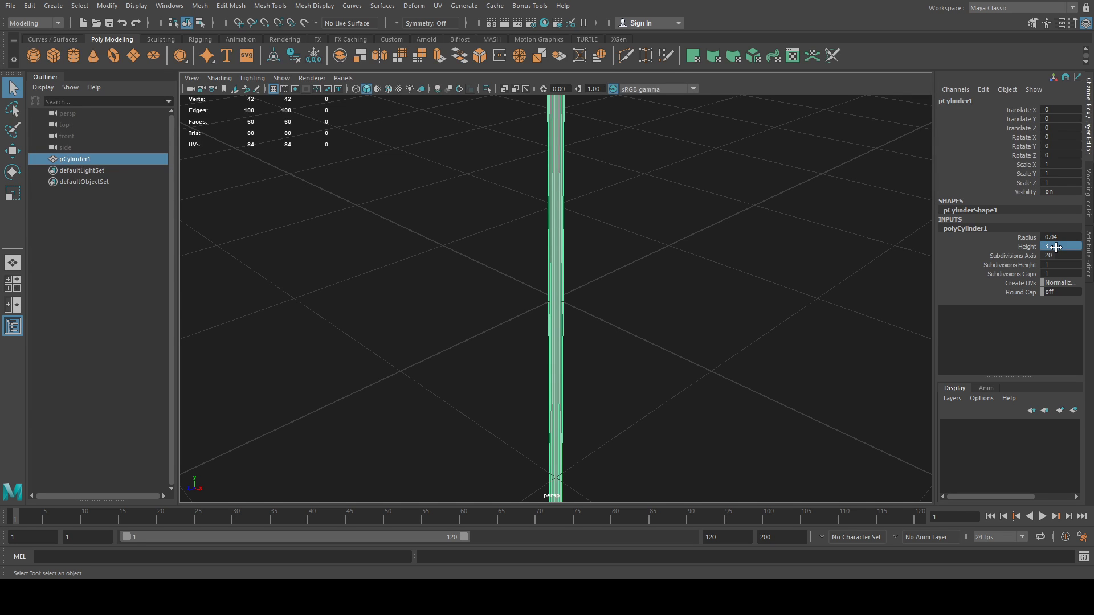
click(623, 296)
scroll(623, 296, down, 8)
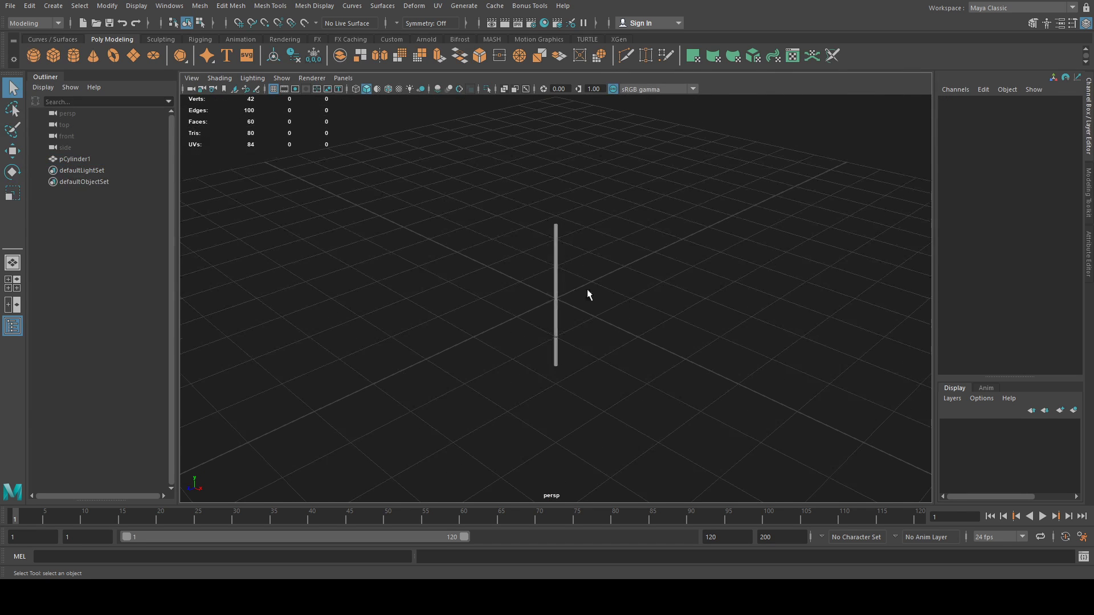
Step: Move the cylinder up 2 units along the Y axis, snapping it to the grid
drag(603, 282, 602, 284)
key(w)
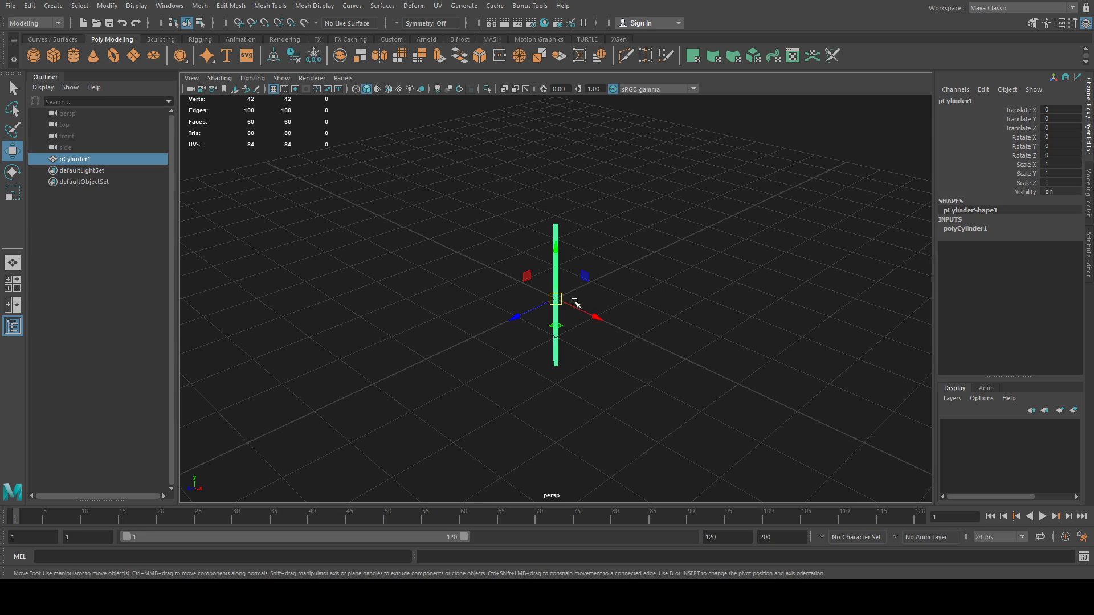
key(x)
drag(555, 247, 560, 216)
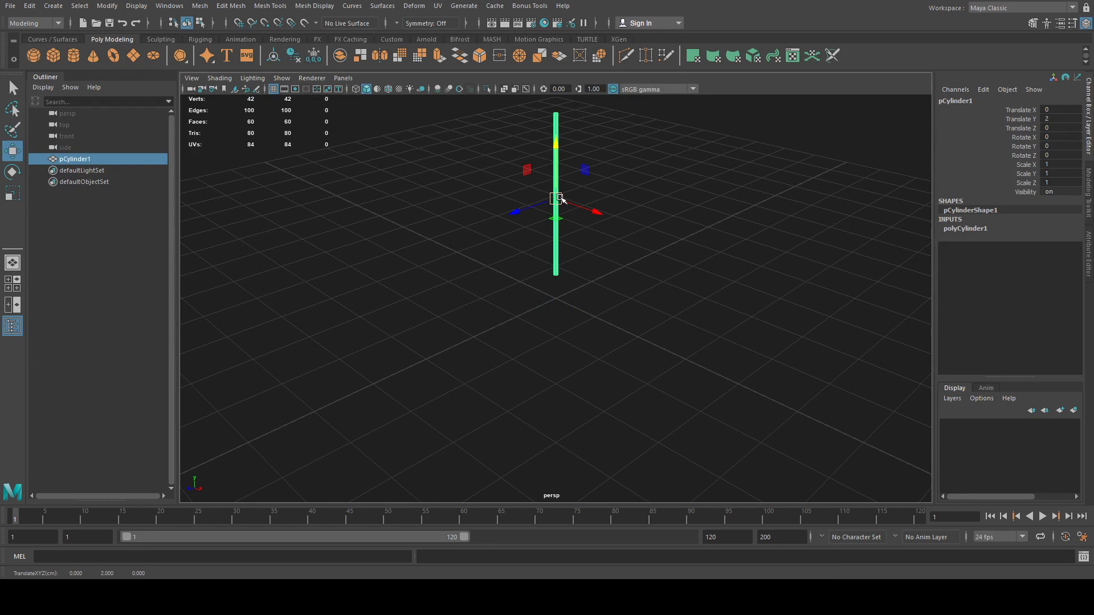
Step: Snap the cylinder's pivot to its bottom end and rest the base on the grid origin, at Translate Y 1.5
key(d)
key(v)
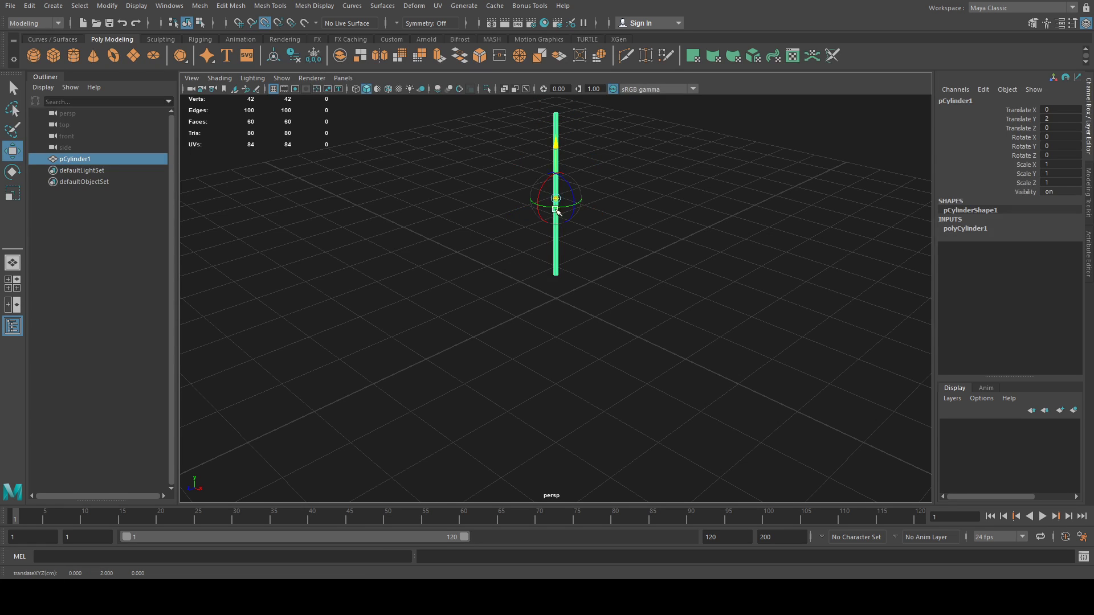
drag(556, 198, 556, 295)
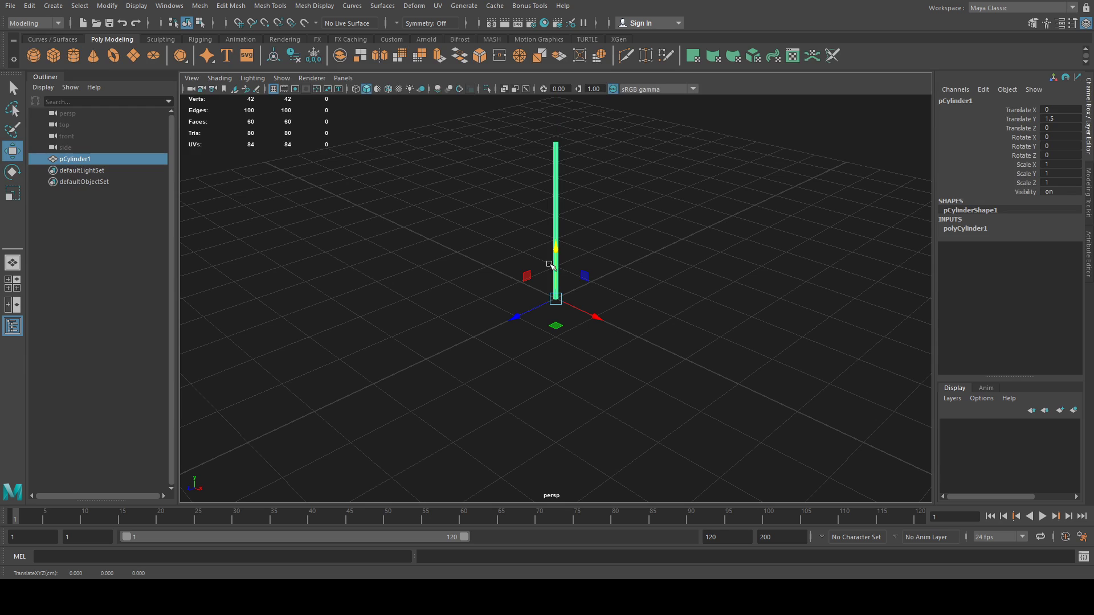
Step: Offset the cylinder from the origin by setting Translate X and Translate Z both to -0.2
alt+drag(678, 330, 720, 330)
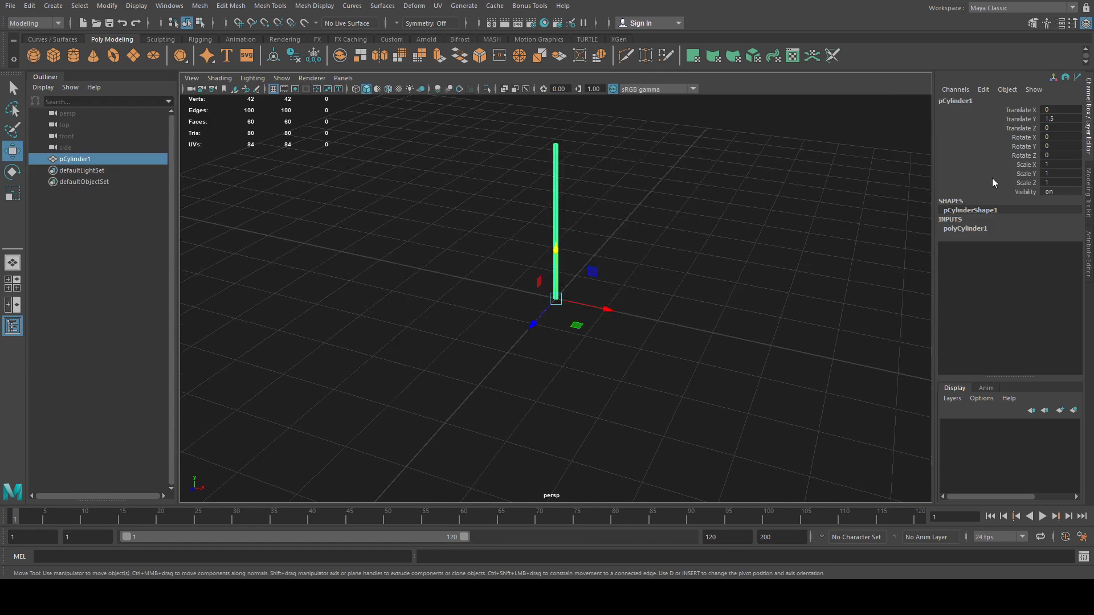
drag(607, 309, 590, 307)
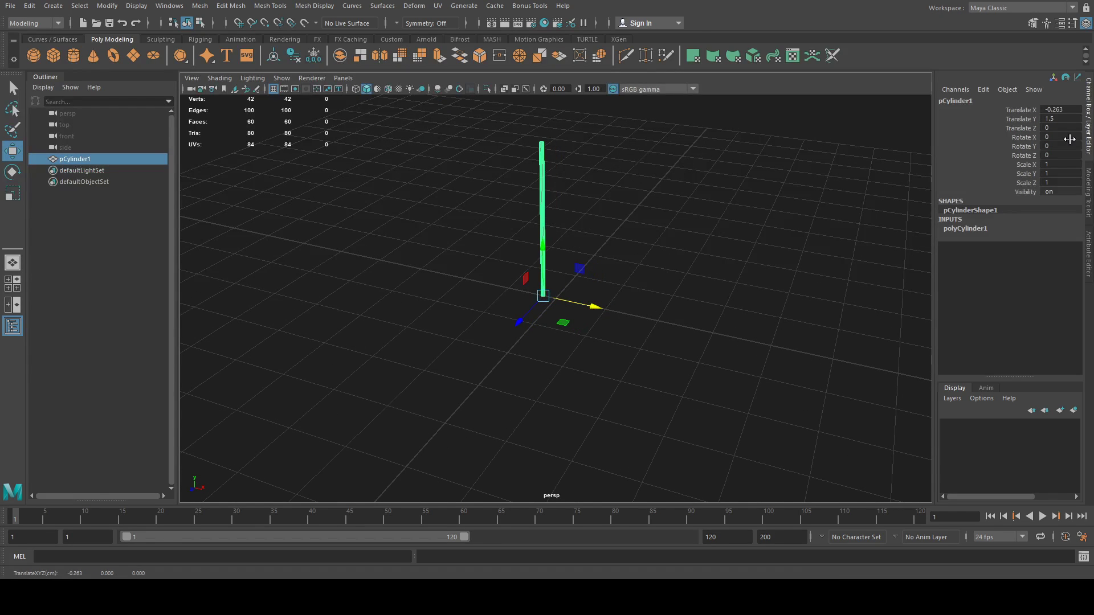
double_click(1068, 110)
text(-0.2)
key(Return)
double_click(1058, 128)
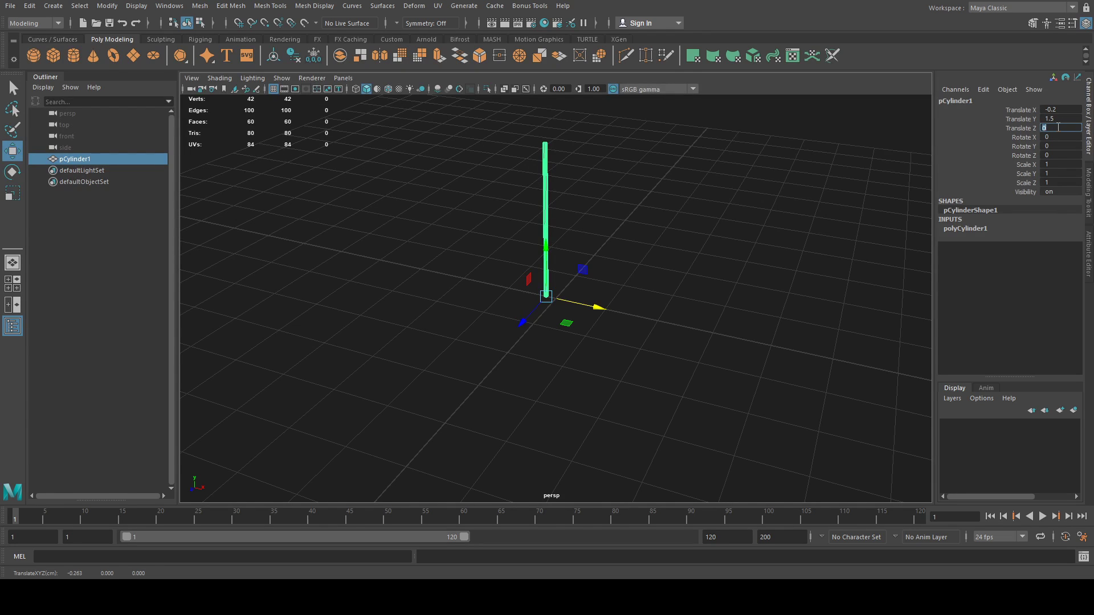
text(-0.2)
key(Return)
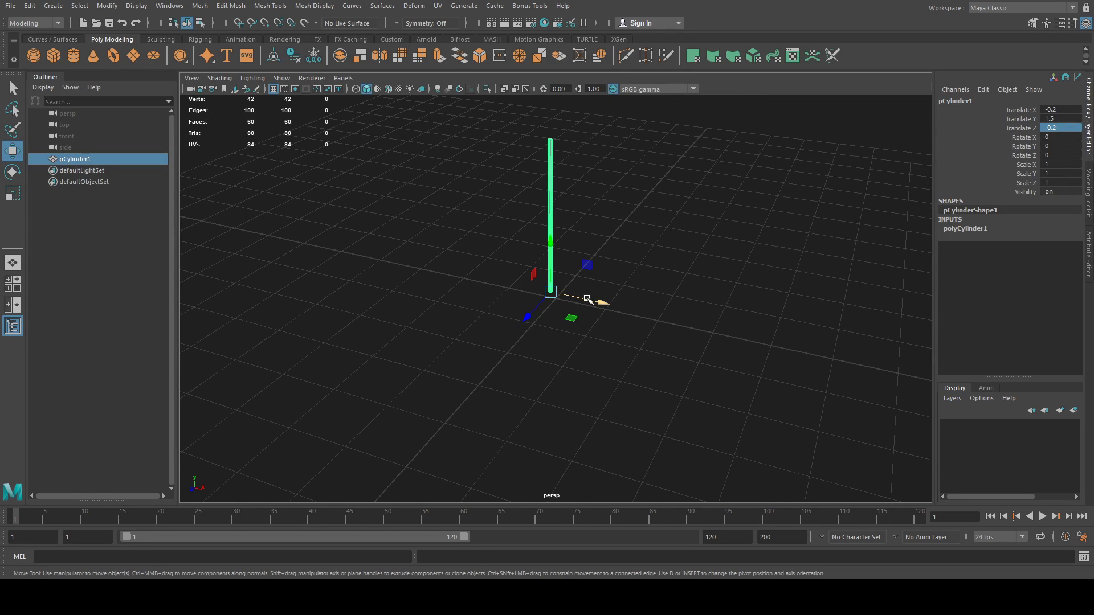
Step: Duplicate the post and place the copy at Translate X 0.2
key(ctrl+d)
drag(596, 303, 612, 309)
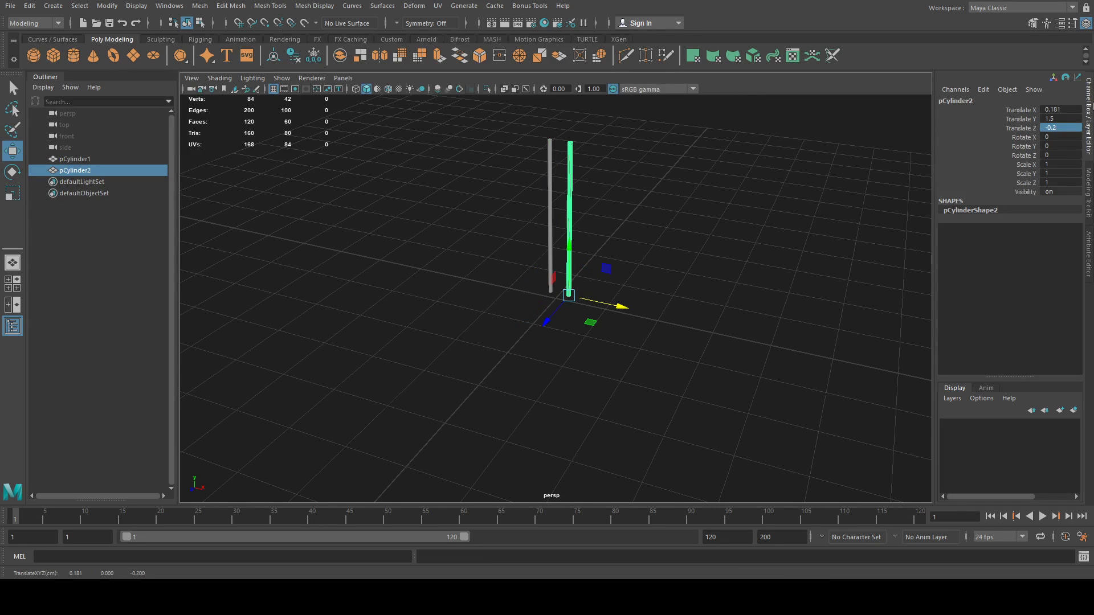
double_click(1065, 109)
text(0.2)
key(Return)
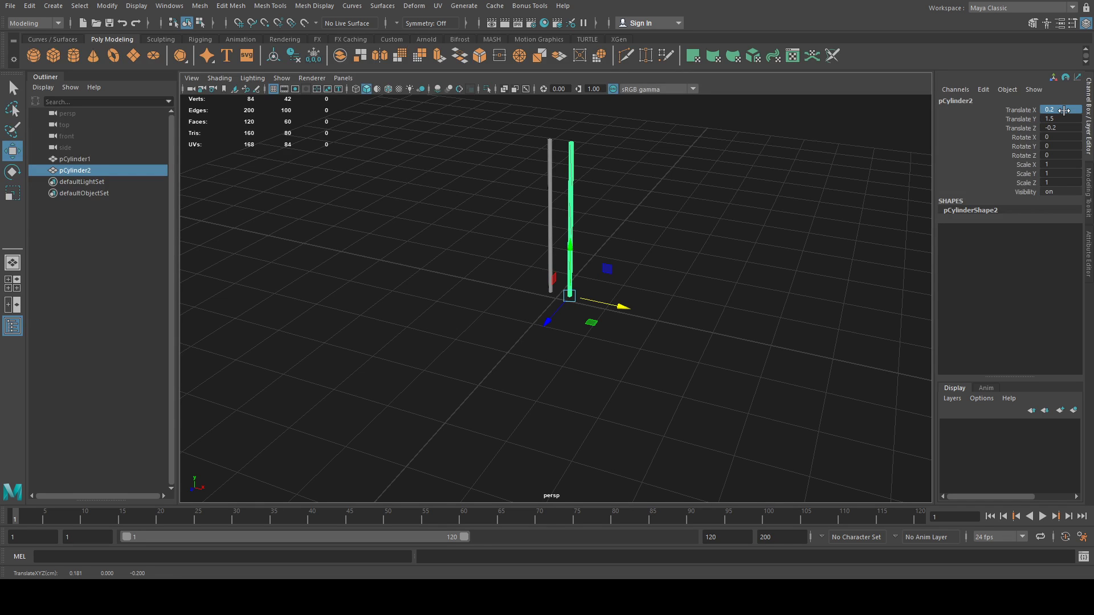
Step: Duplicate both posts together and place the copies at Translate Z 0.2
drag(499, 126, 668, 209)
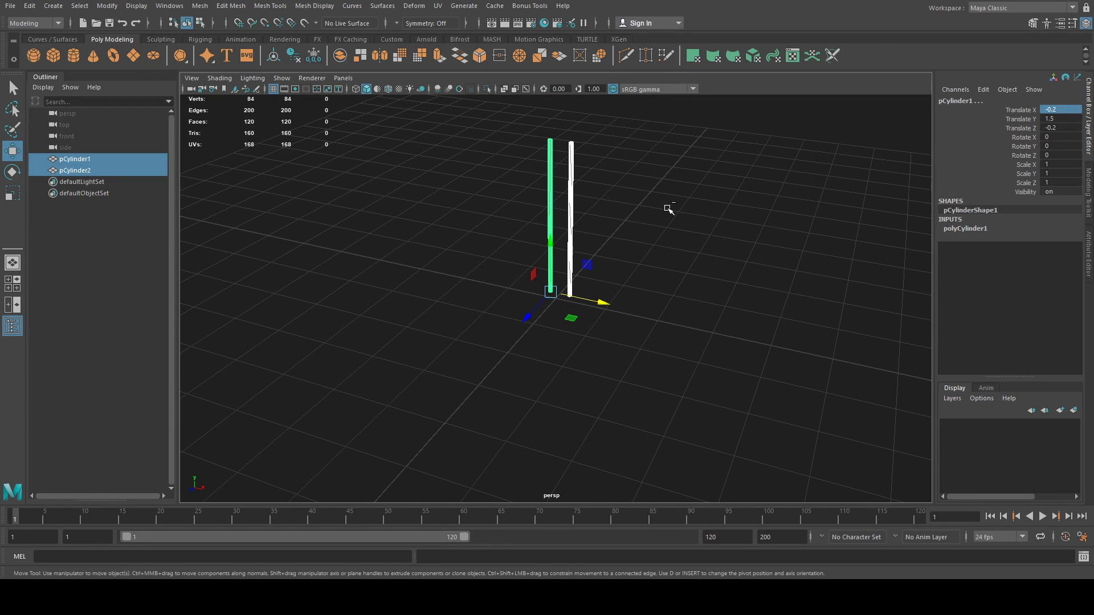
key(ctrl+d)
drag(527, 316, 516, 328)
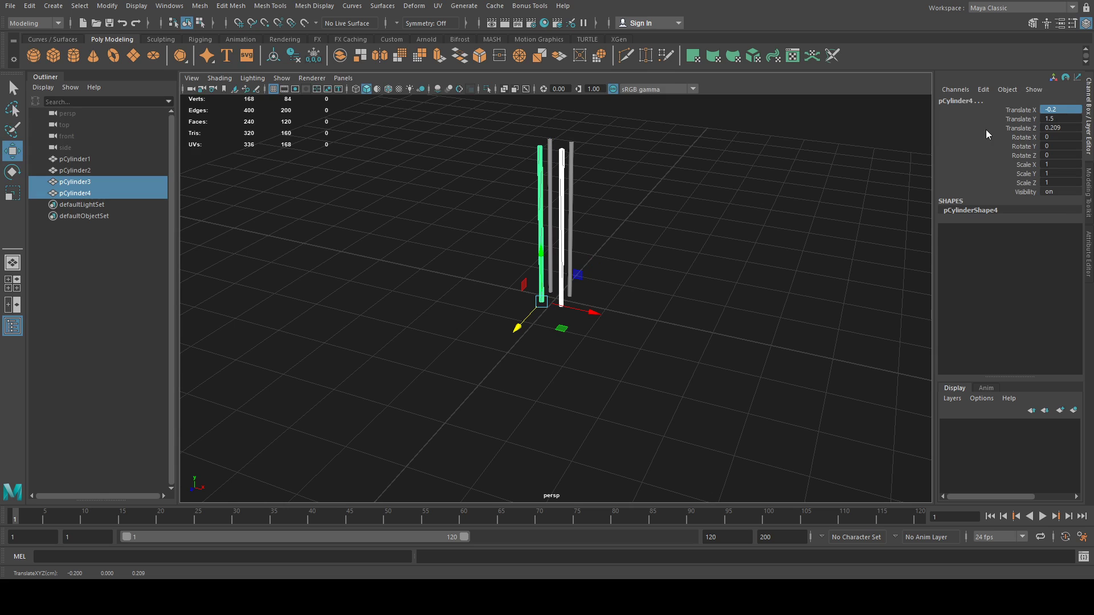
double_click(1064, 128)
key(BackSpace)
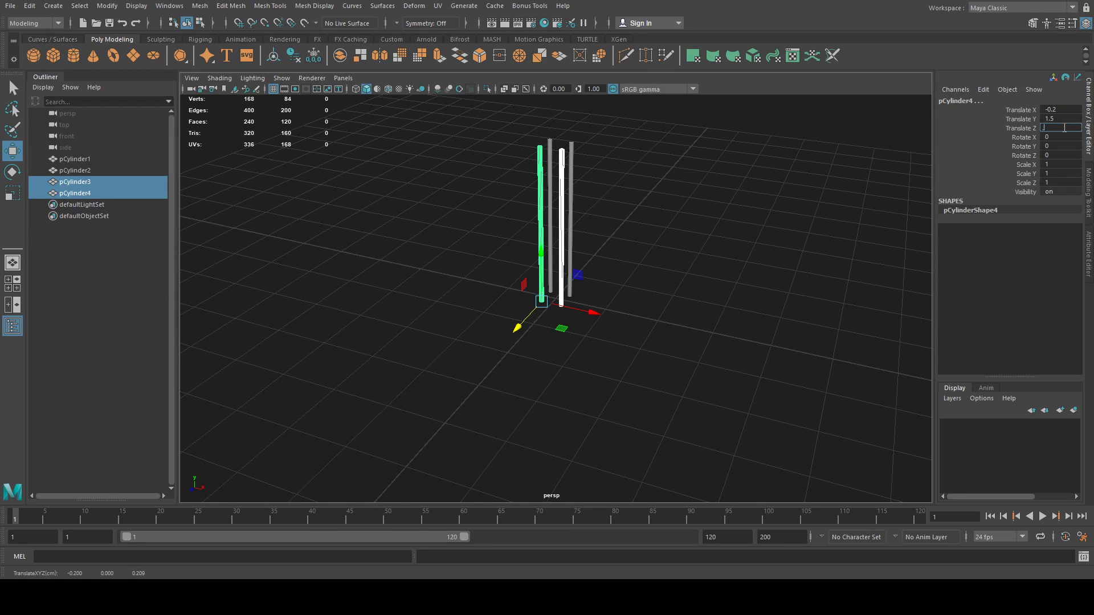
text(.)
key(Return)
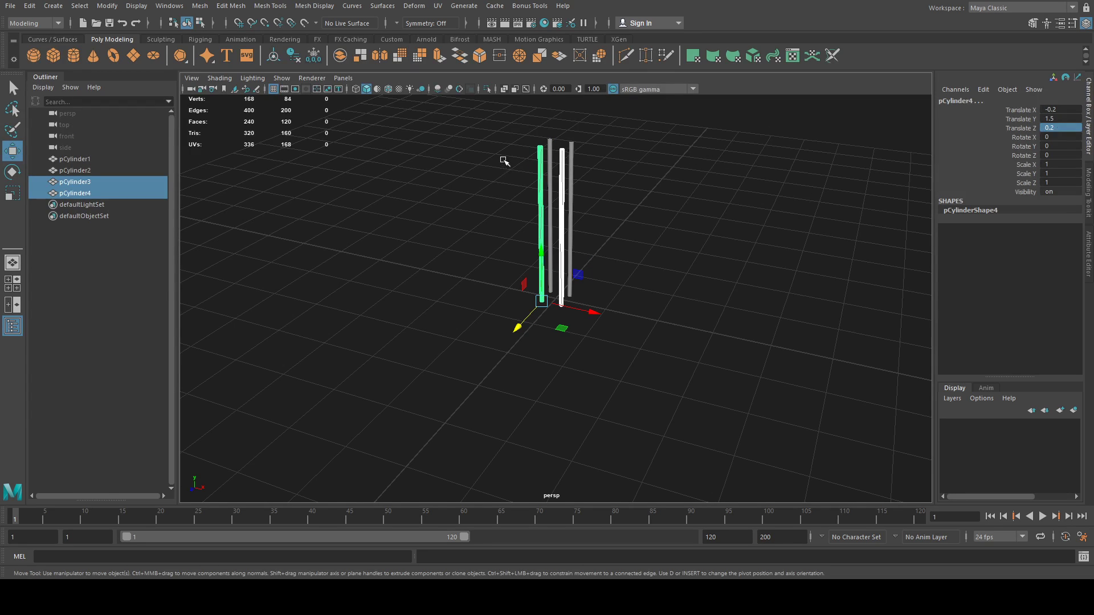
Step: Examine the square arrangement of the four posts from several angles
click(668, 272)
key(ctrl+shift+a)
alt+drag(664, 273, 512, 341)
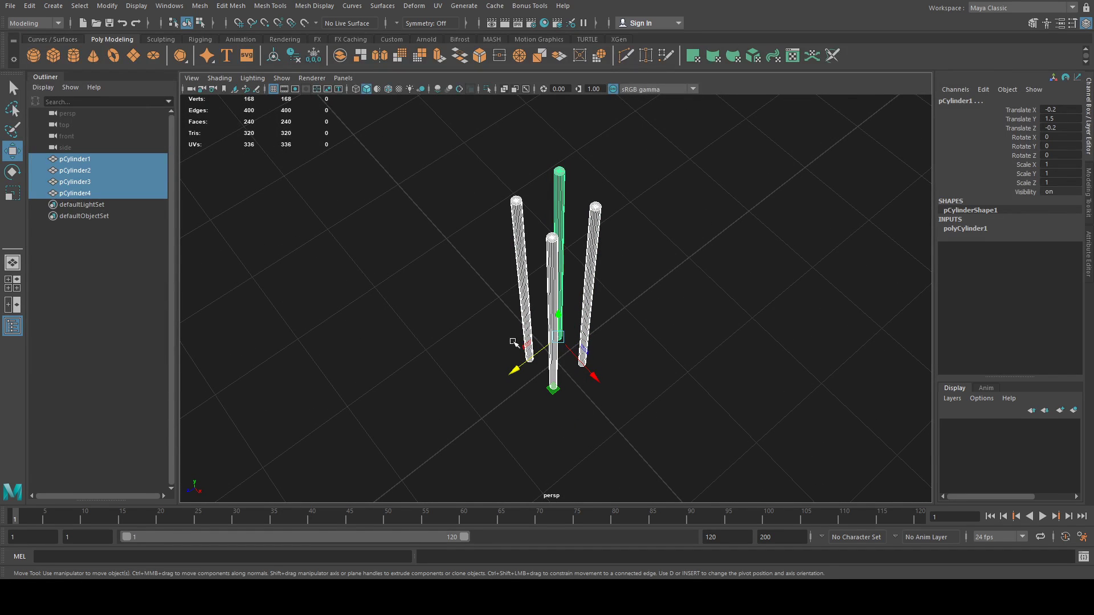
alt+drag(469, 340, 467, 323)
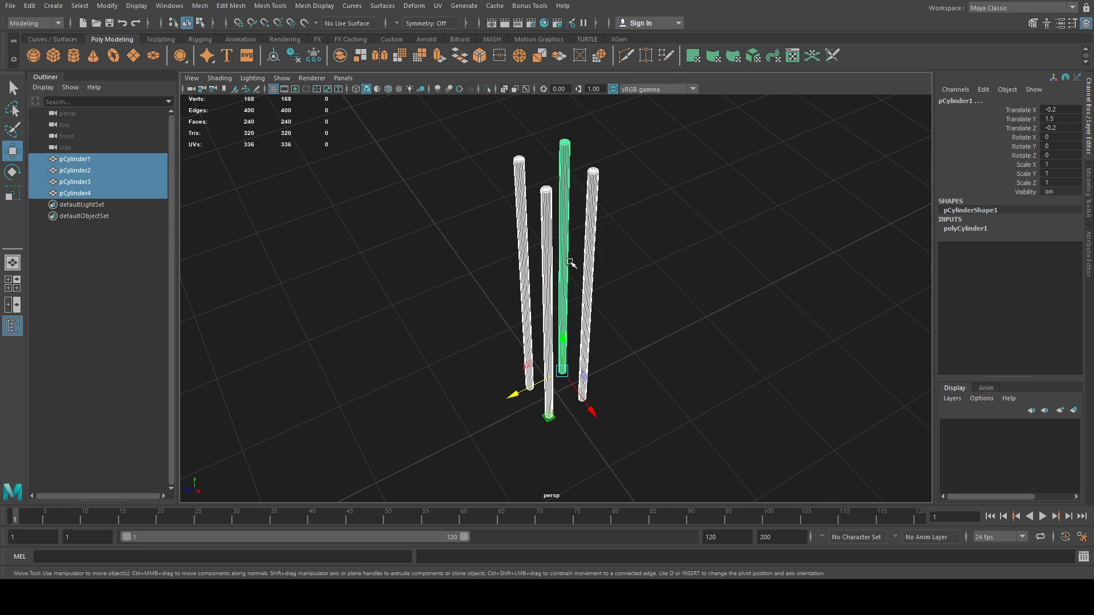
alt+drag(473, 336, 566, 315)
click(463, 272)
alt+drag(506, 253, 480, 251)
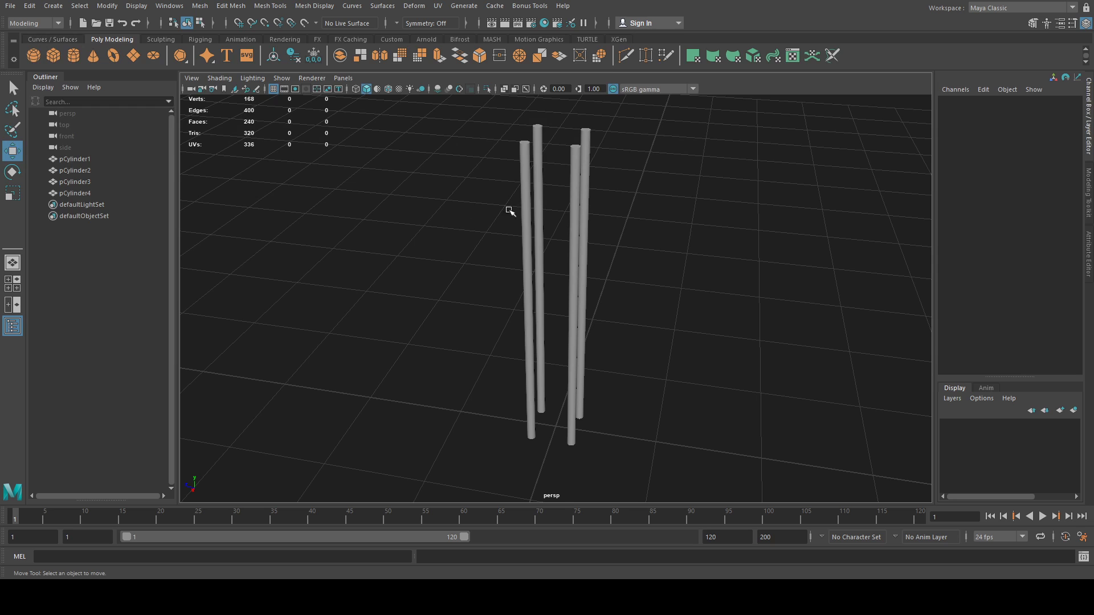
click(528, 212)
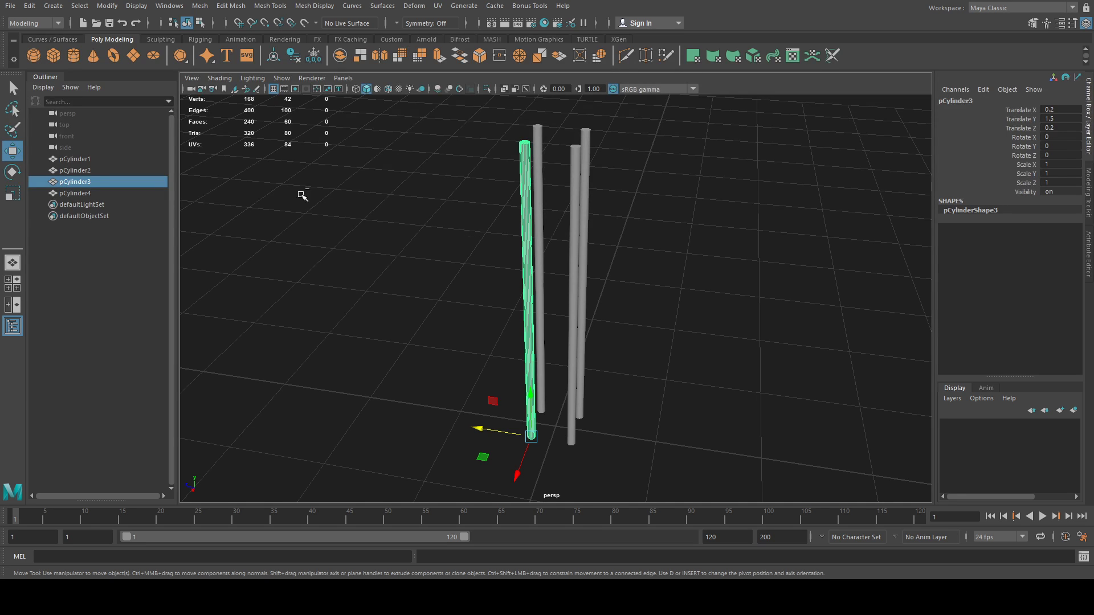
Step: Create another polygon cylinder at the origin for a brace and reduce its radius to 0.01
click(73, 59)
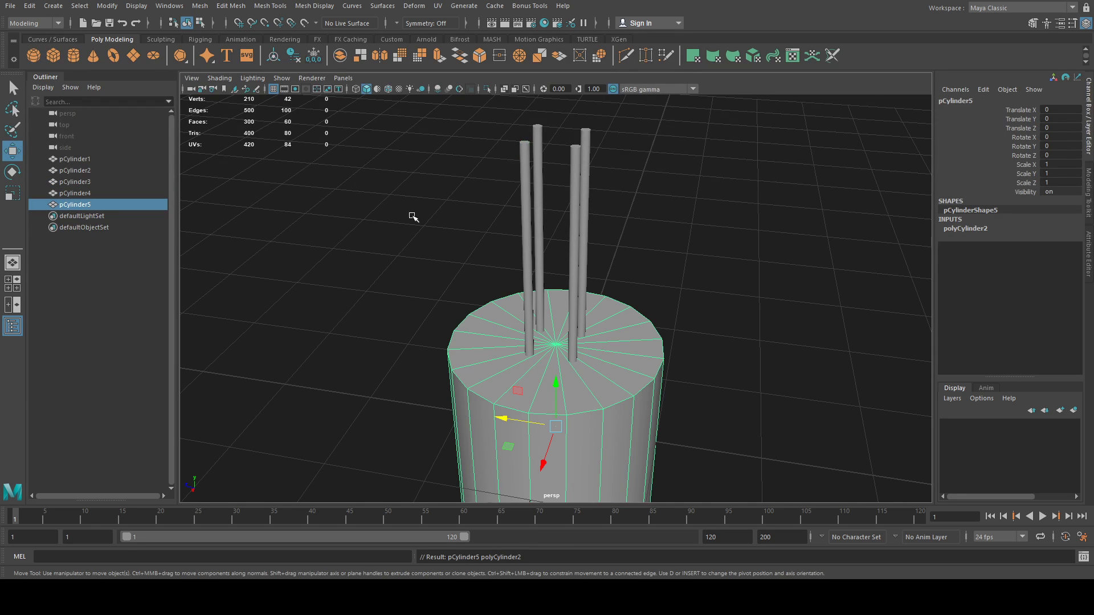
click(969, 229)
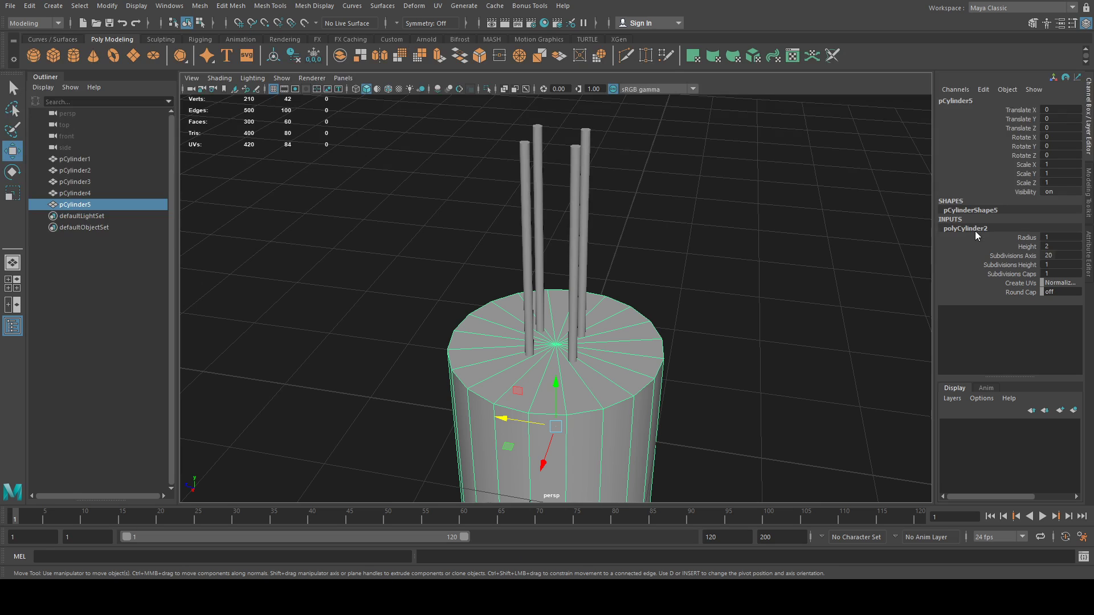
double_click(1060, 237)
text(.02)
key(Return)
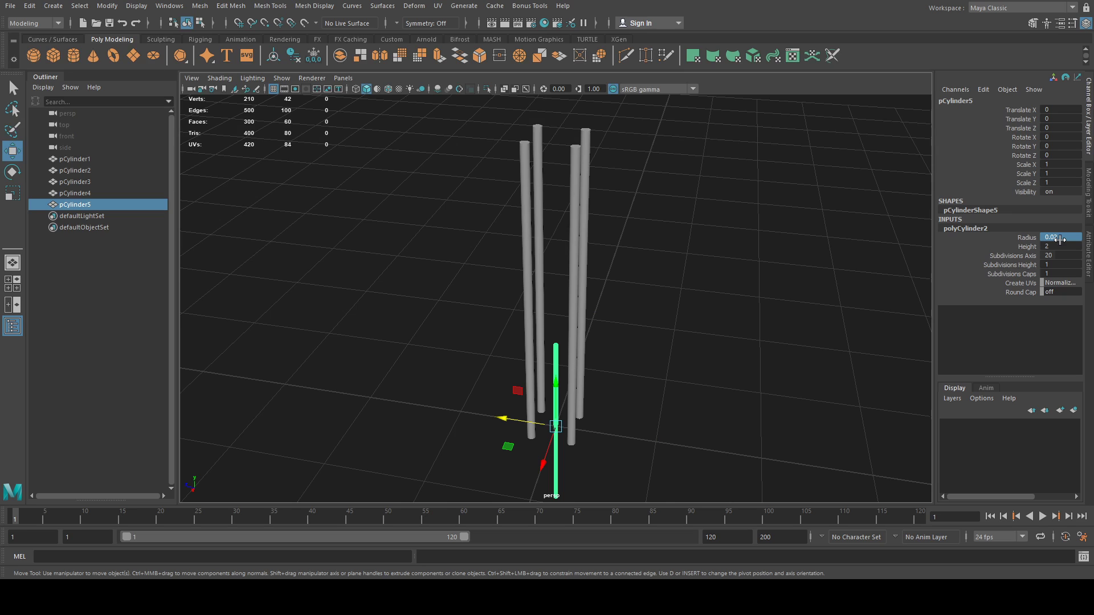
double_click(1075, 237)
text(.01)
key(Return)
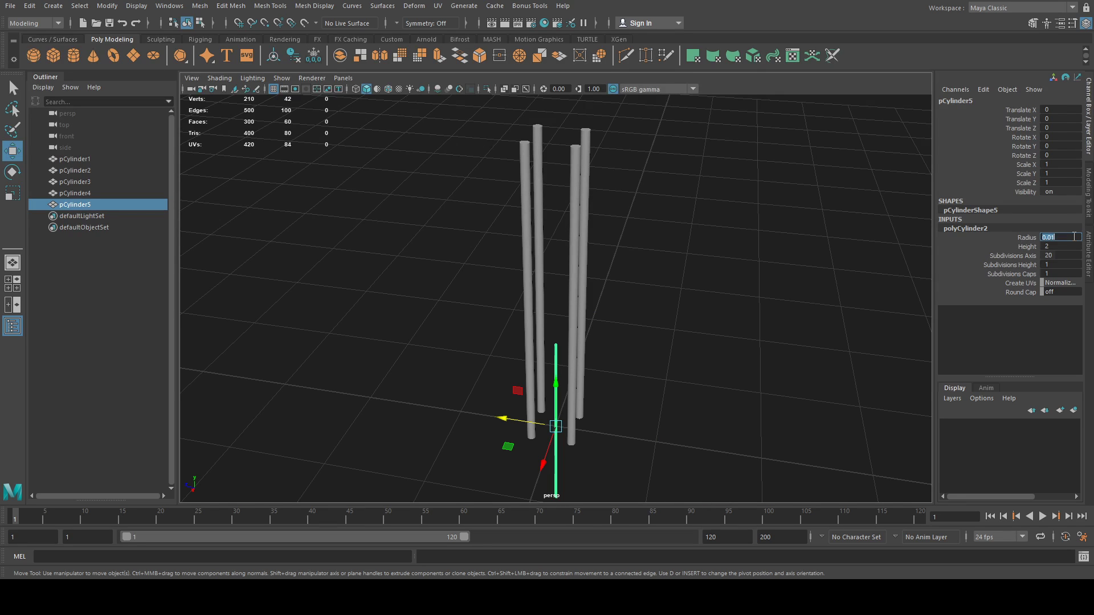
Step: Try a radius of 1 on the new cylinder and set it back to 0.01
text(1)
key(Return)
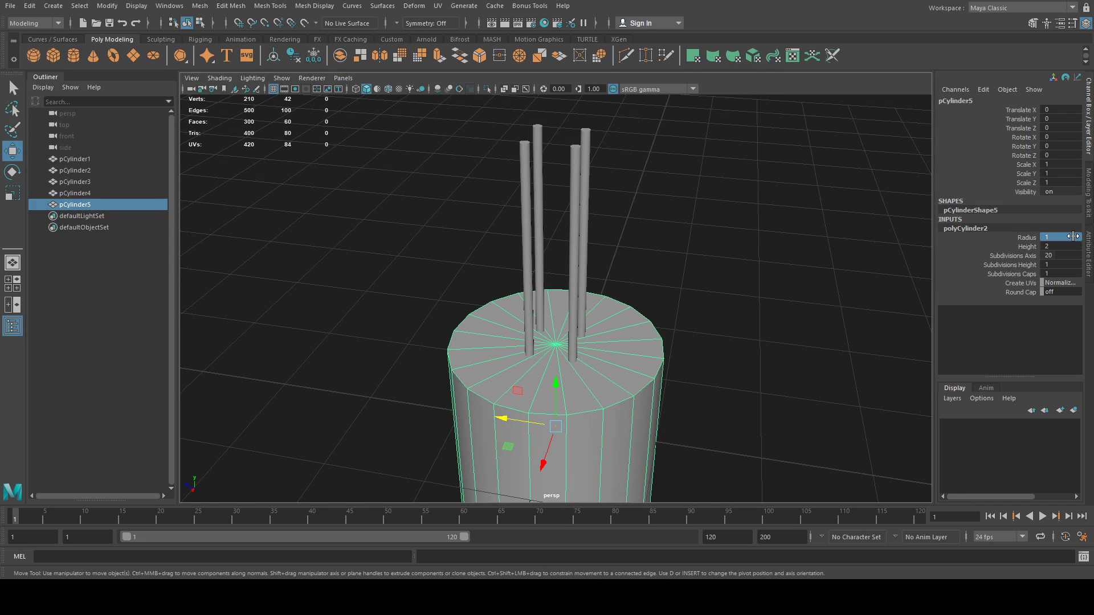
double_click(1073, 236)
text(.01)
key(Return)
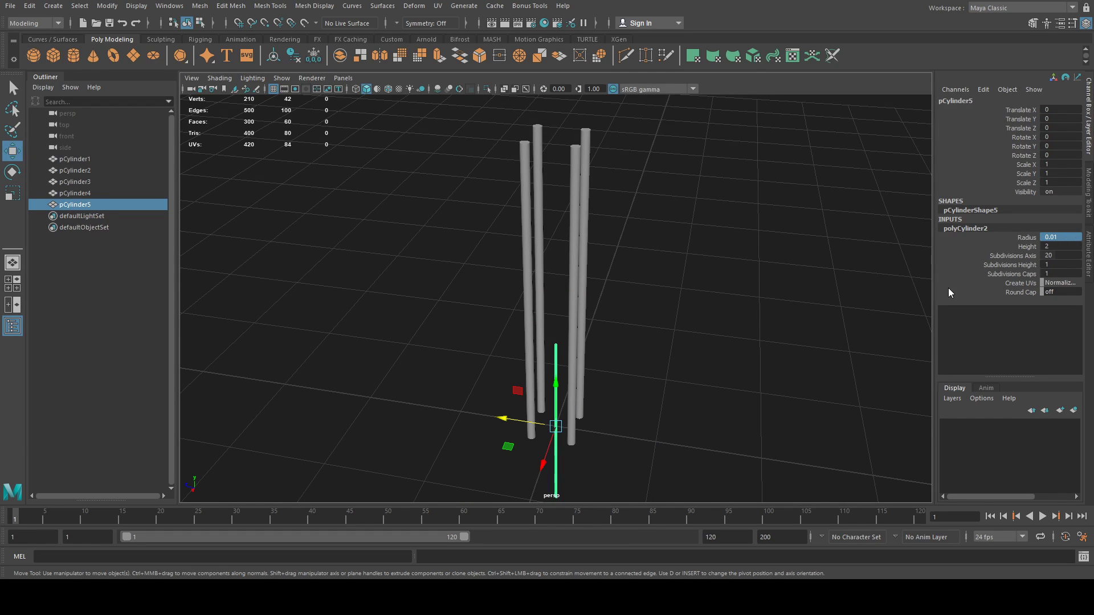
Step: Shorten the thin brace cylinder to a height of 0.5, trying 0.4 first
double_click(1055, 247)
text(.4)
key(Return)
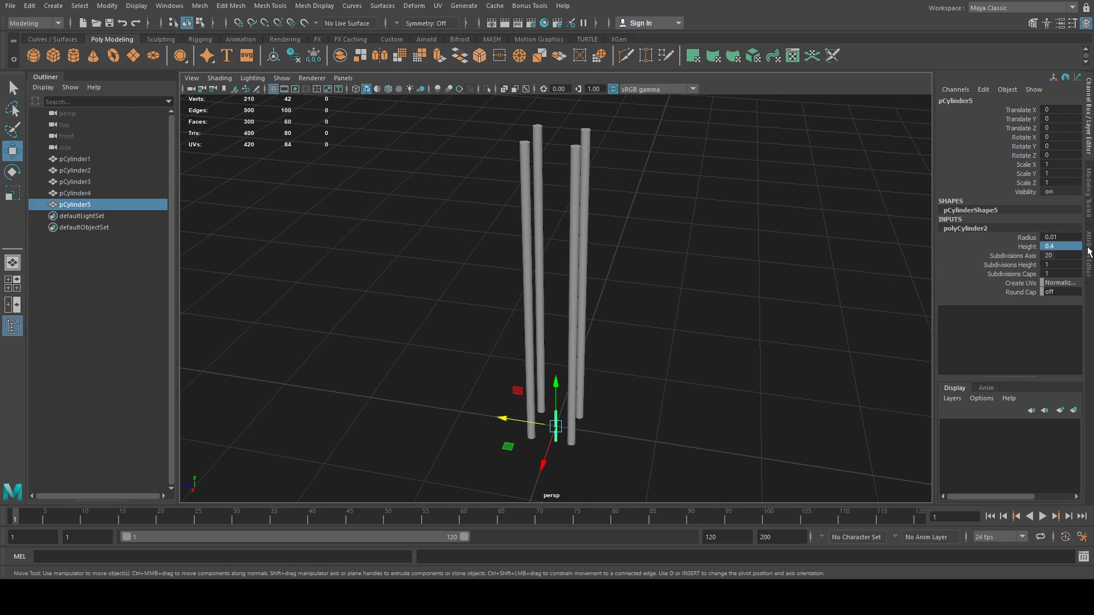
double_click(1073, 248)
text(.5)
key(Return)
Step: Tilt the brace cylinder diagonally between the posts by setting its Rotate X to 45
key(x)
drag(545, 424, 531, 426)
key(e)
drag(574, 396, 559, 406)
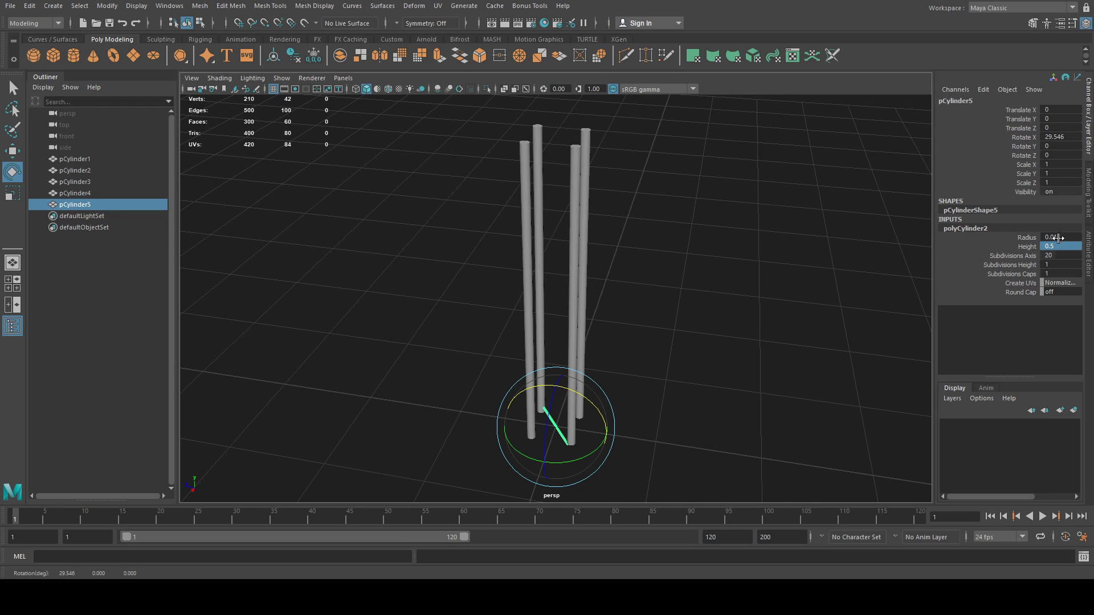
double_click(1061, 138)
text(45)
key(Return)
key(w)
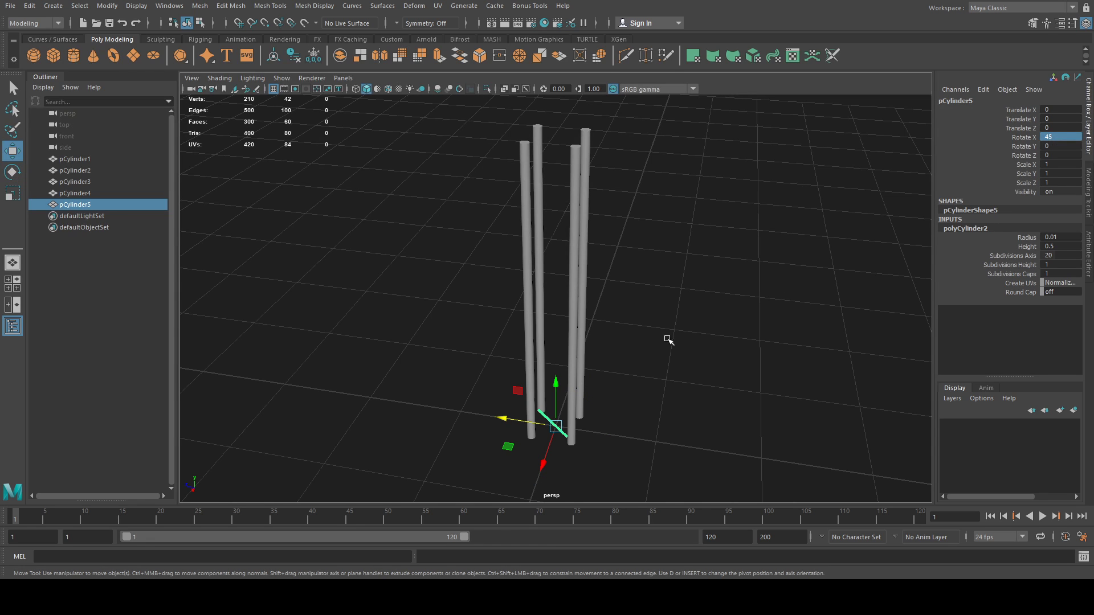
Step: Move the tilted brace up and outward between two front posts, to about Translate X 0.202 and Translate Y 0.257
drag(543, 461, 556, 401)
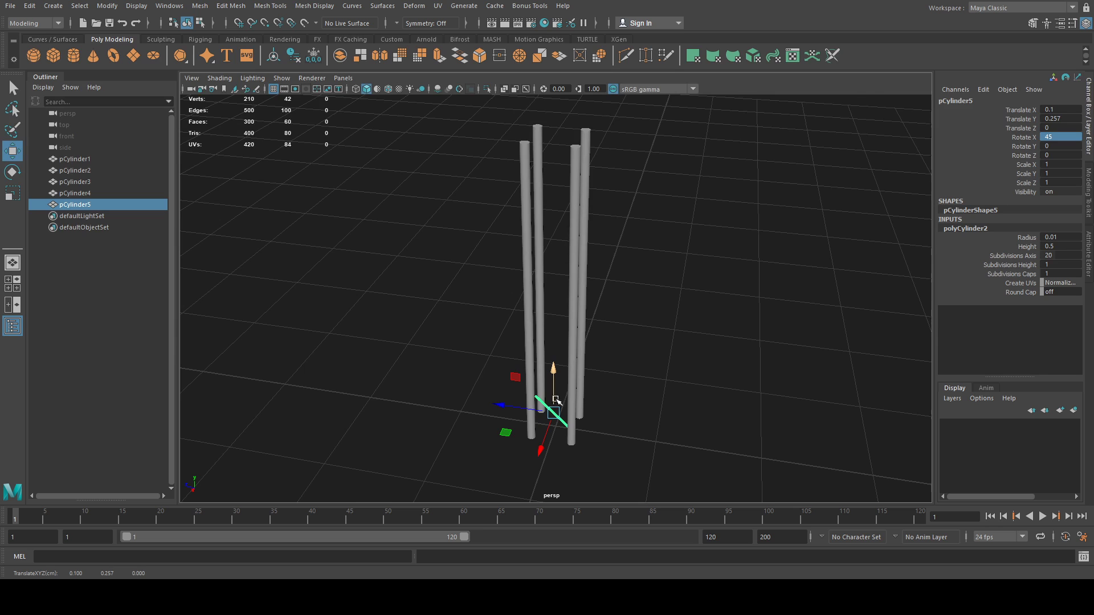
key(f)
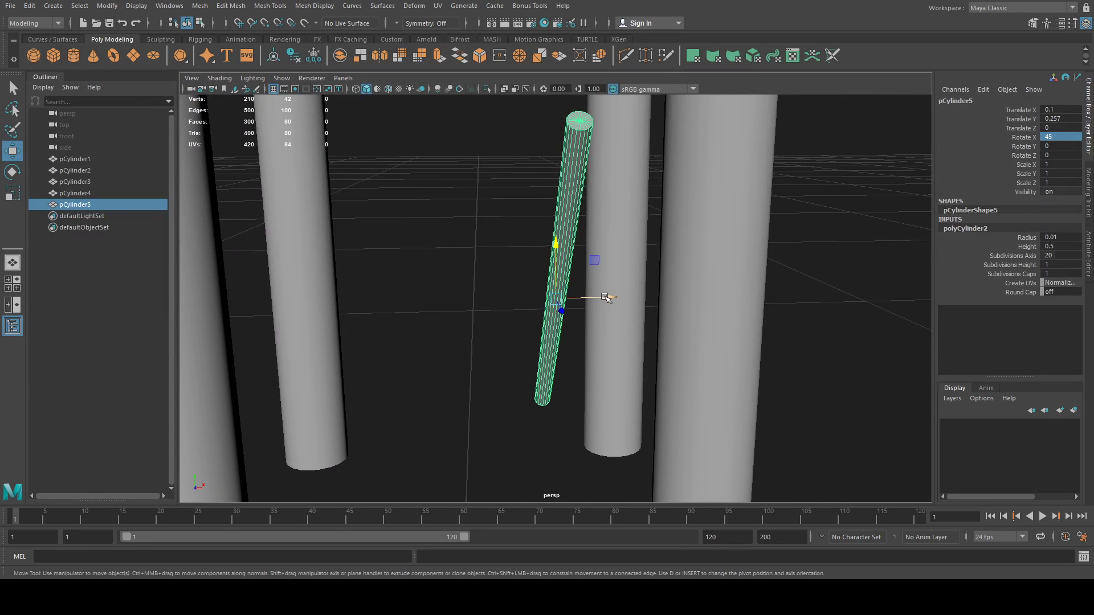
drag(606, 298, 670, 352)
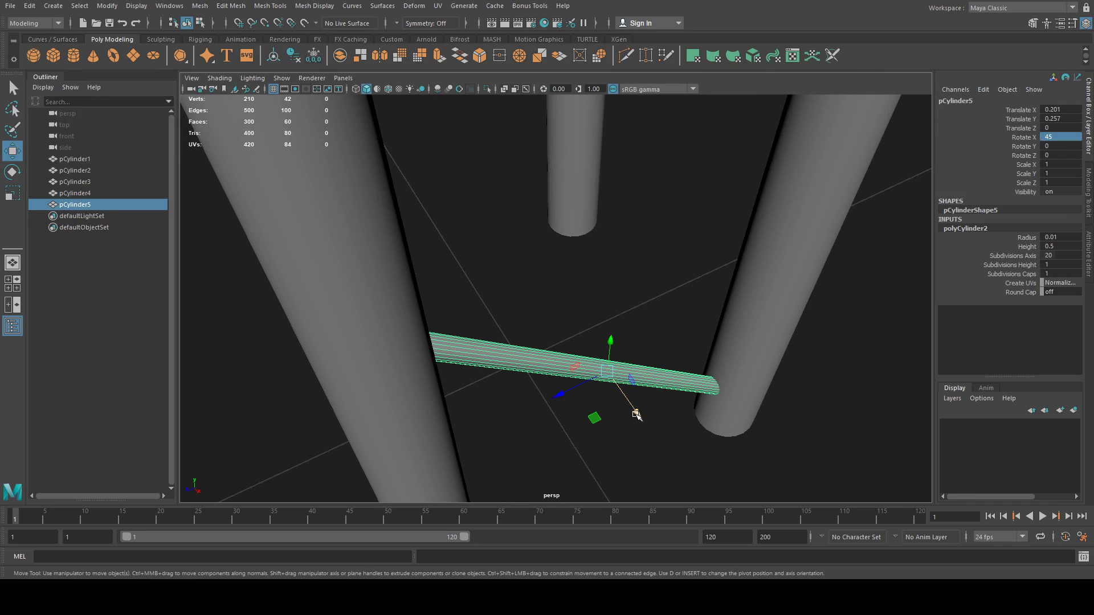
mouse_move(636, 413)
mouse_down()
mouse_move(606, 413)
mouse_move(629, 413)
mouse_up()
scroll(604, 413, down, 3)
scroll(604, 411, down, 2)
scroll(629, 414, down, 5)
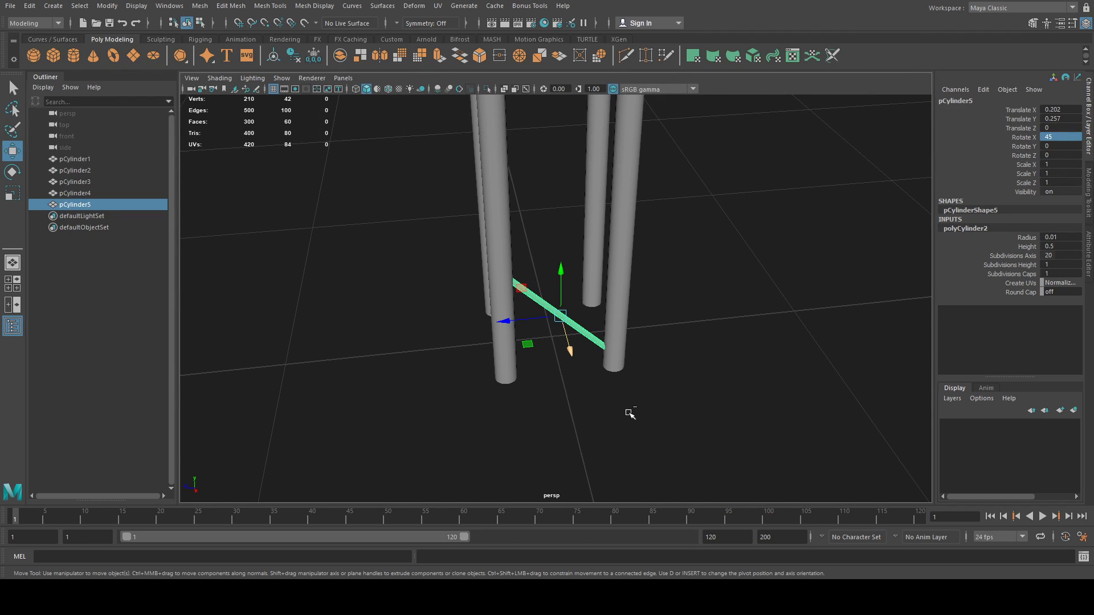
Step: Duplicate the brace, set the copy's Rotate X to -45 and raise it above the first to about Translate Y 0.658
key(ctrl+d)
drag(560, 288, 627, 190)
key(r)
key(e)
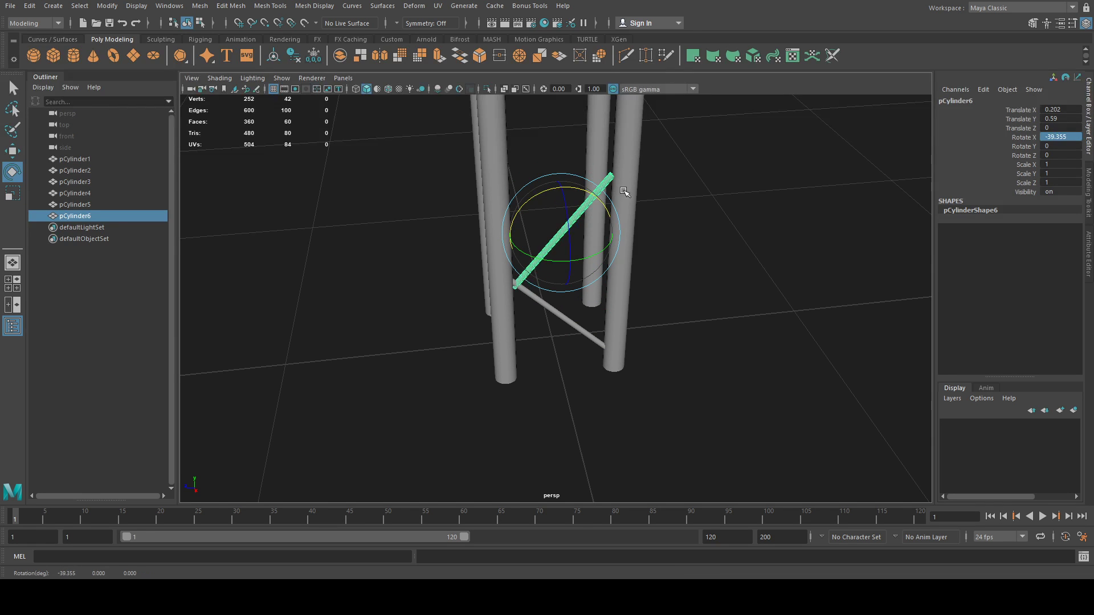
double_click(1063, 137)
text(-45)
key(Return)
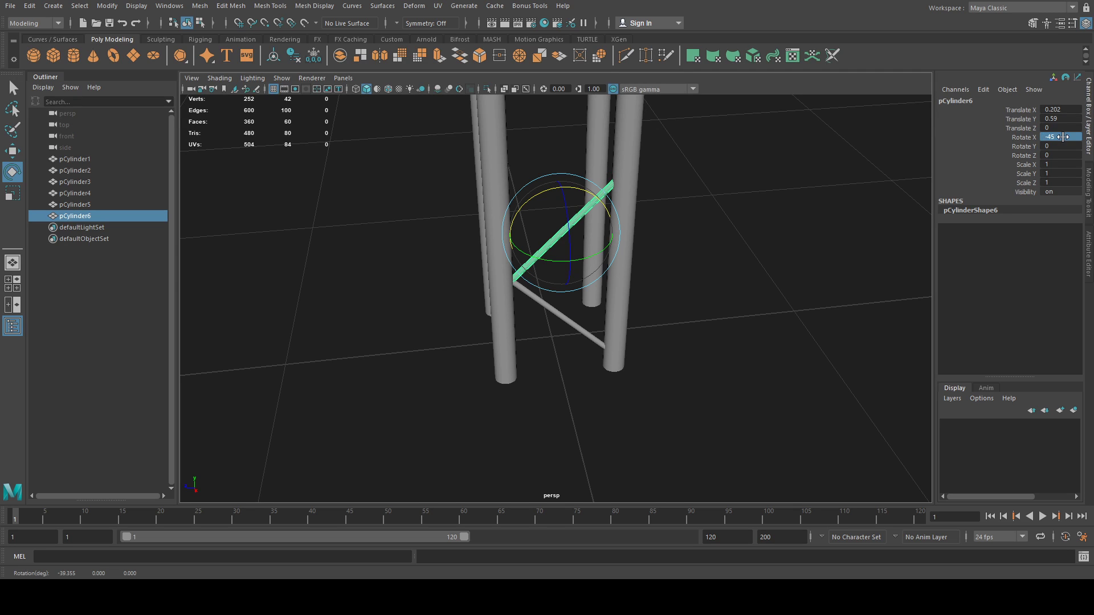
key(w)
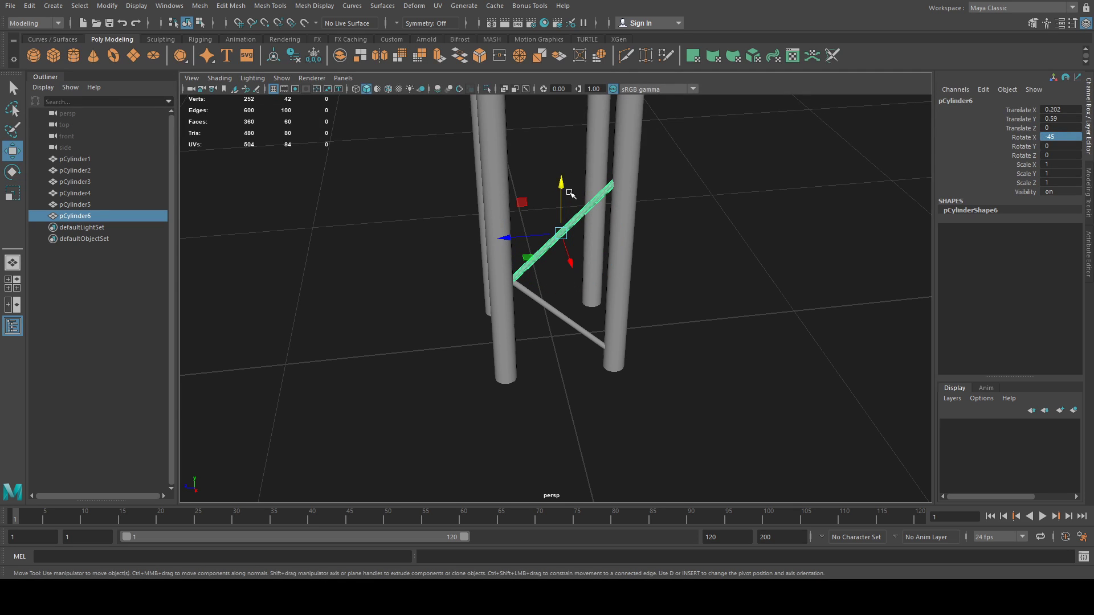
drag(561, 186, 563, 165)
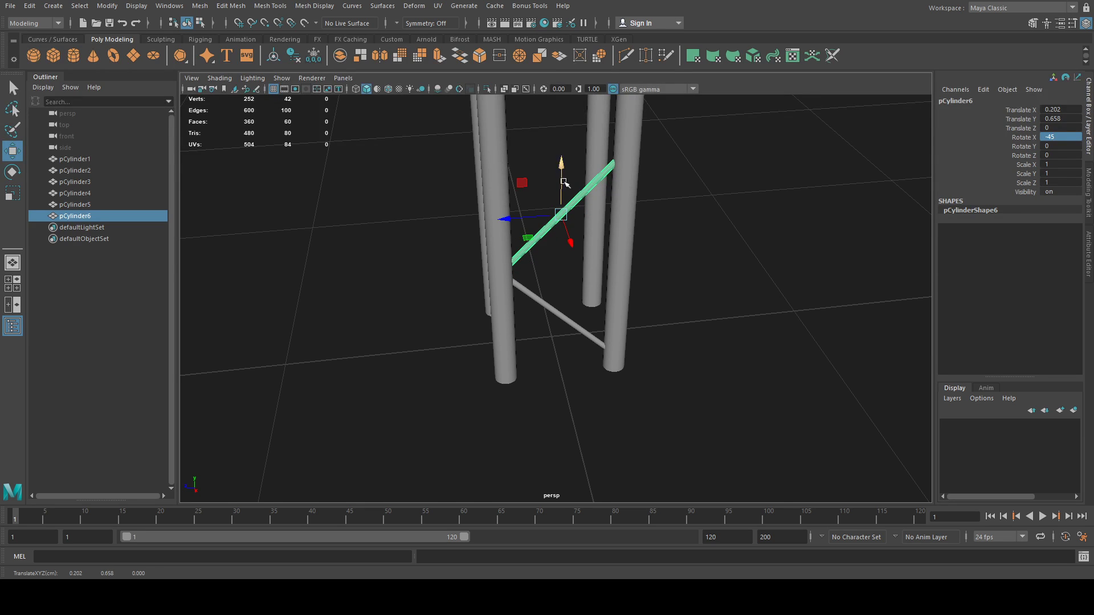
shift+click(574, 318)
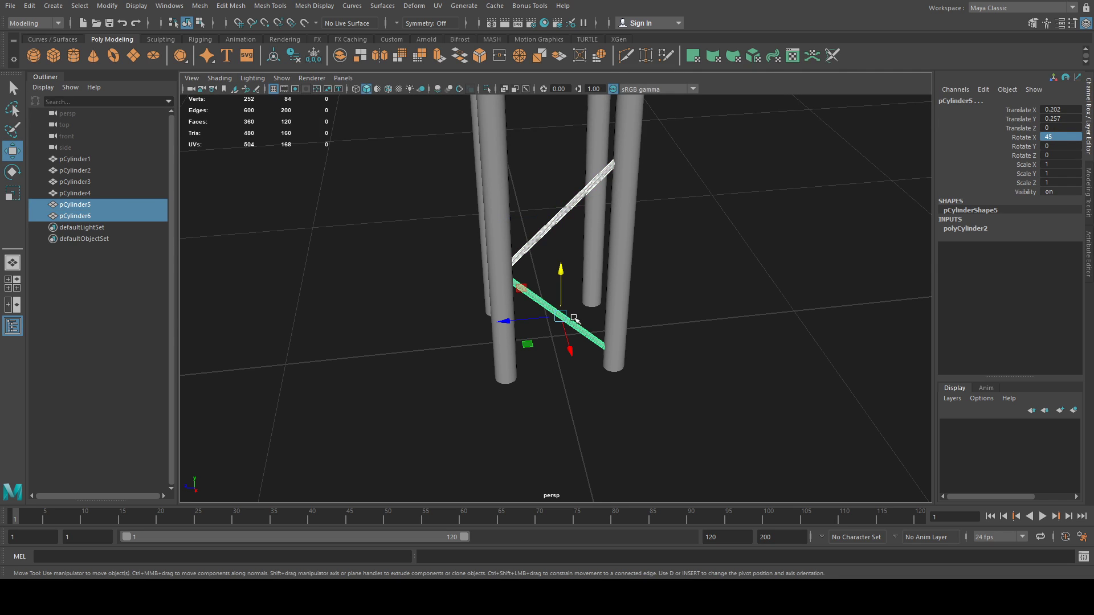
key(ctrl+d)
drag(562, 279, 567, 41)
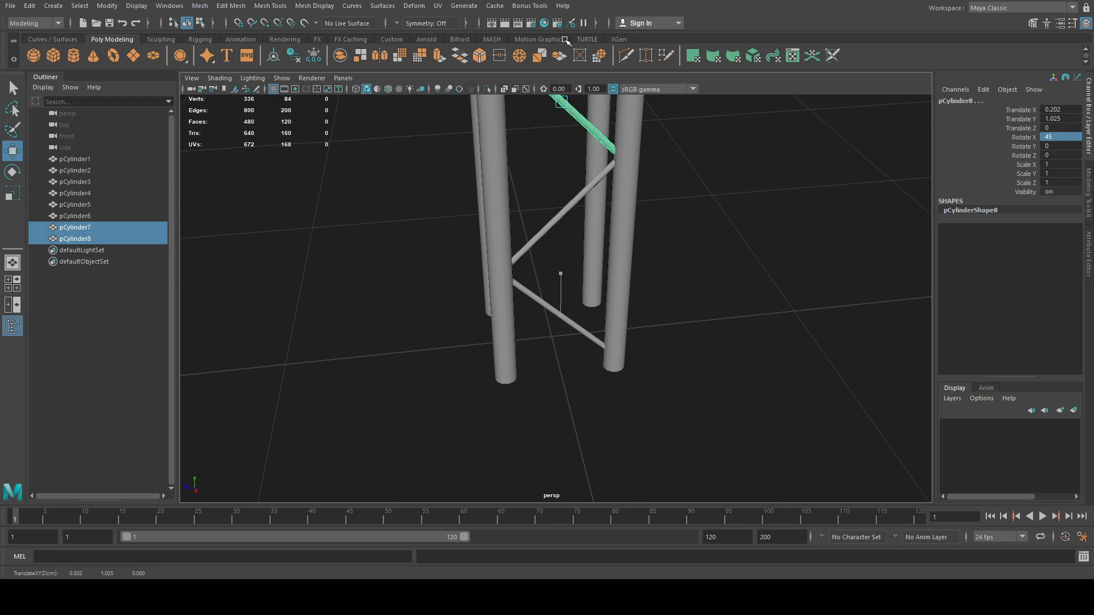
drag(567, 41, 566, 37)
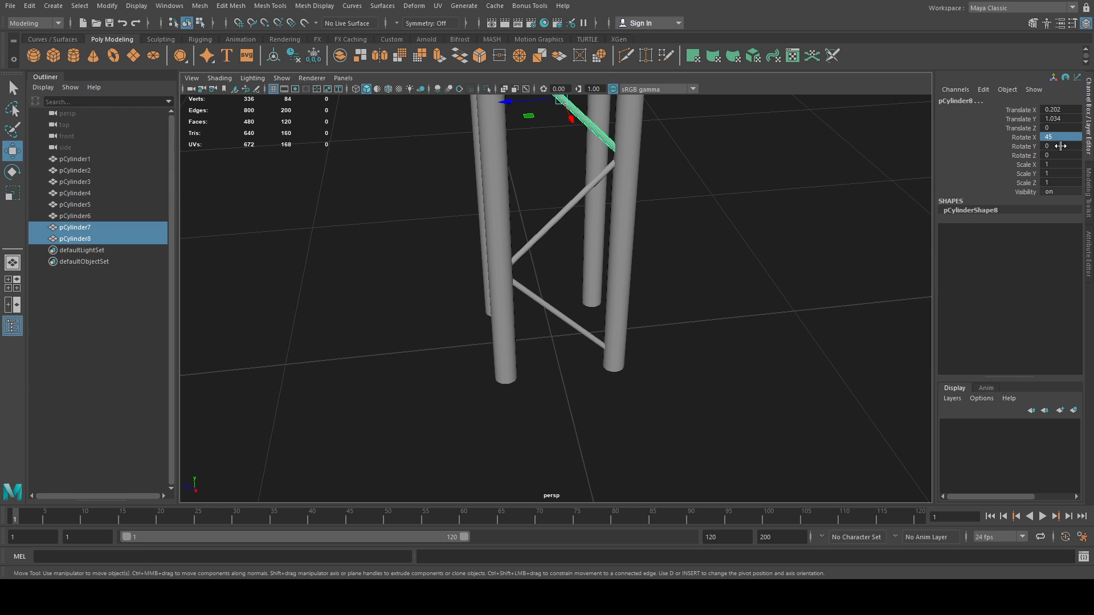
scroll(727, 319, down, 8)
scroll(727, 320, up, 3)
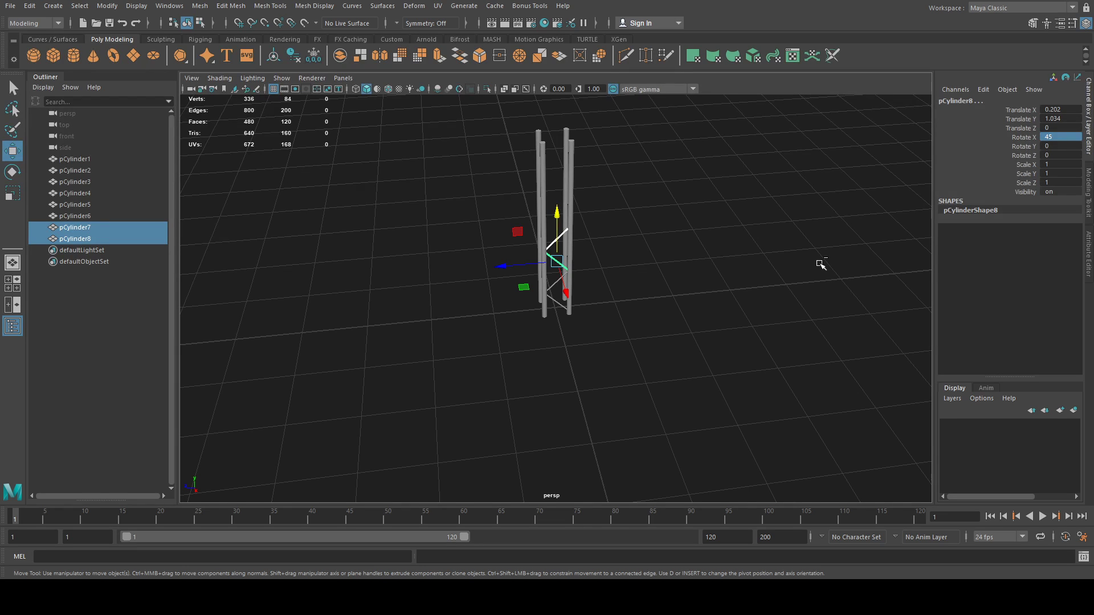
key(ctrl+z)
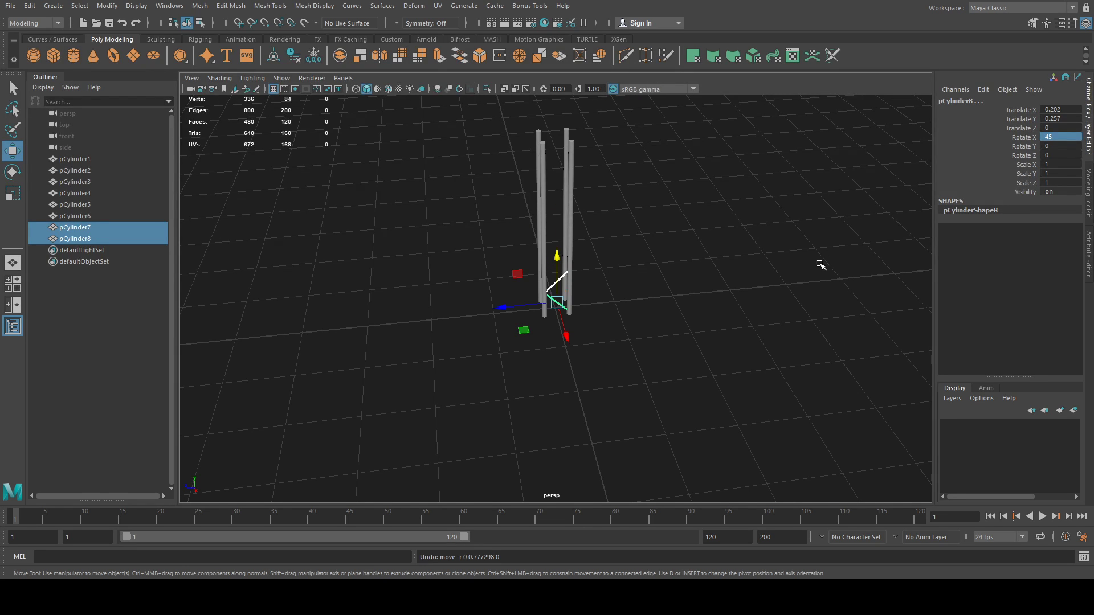
drag(557, 251, 558, 263)
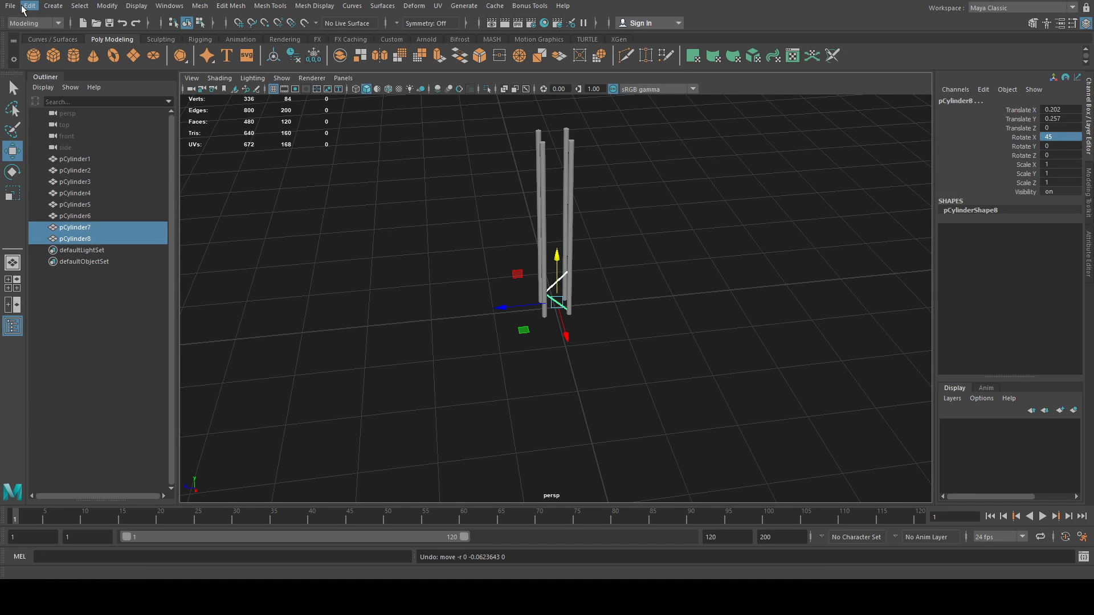
key(Delete)
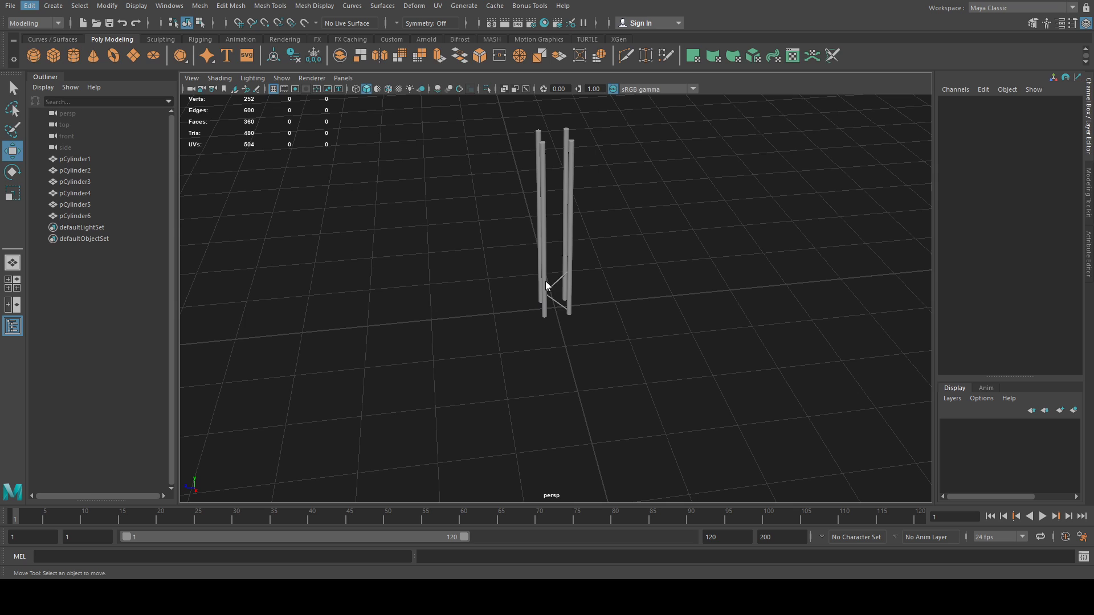
Step: Select the two diagonal braces between the posts and group them
drag(546, 285, 559, 308)
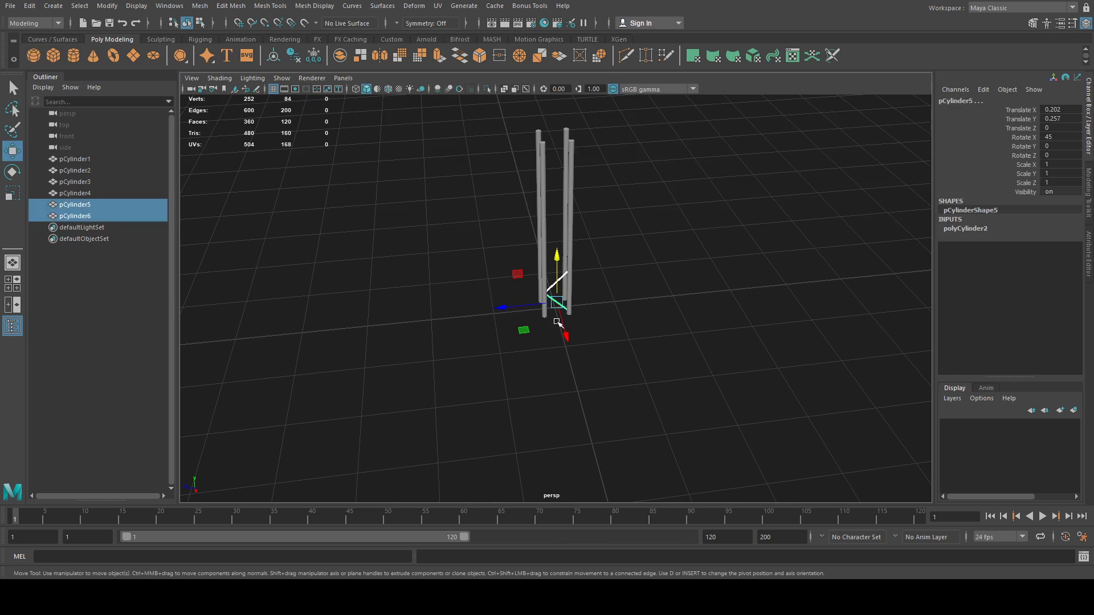
click(28, 6)
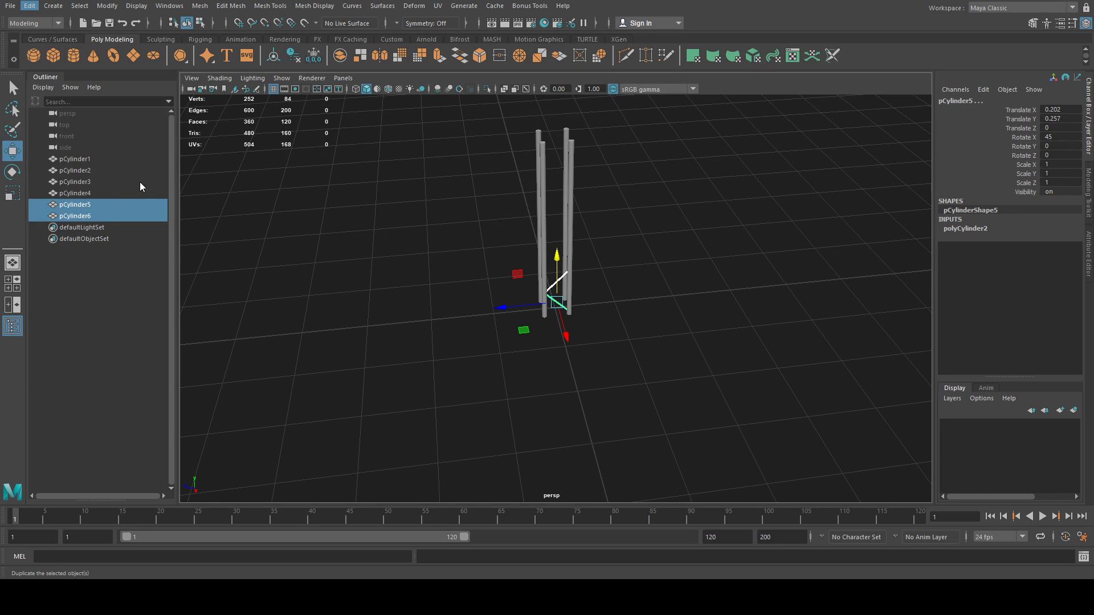
key(ctrl+g)
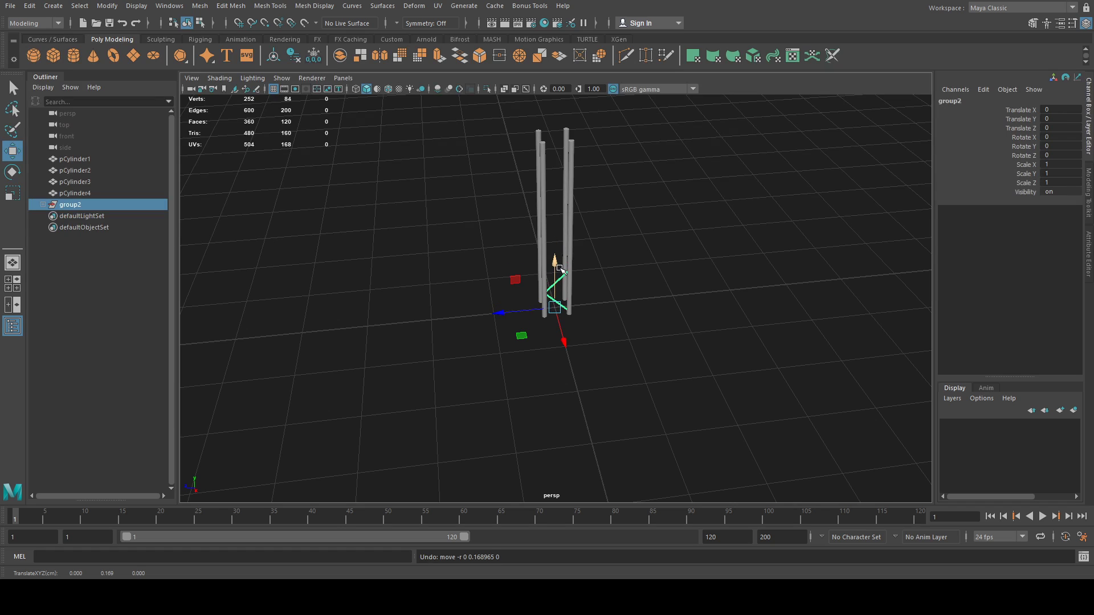
key(ctrl+d)
drag(559, 269, 560, 221)
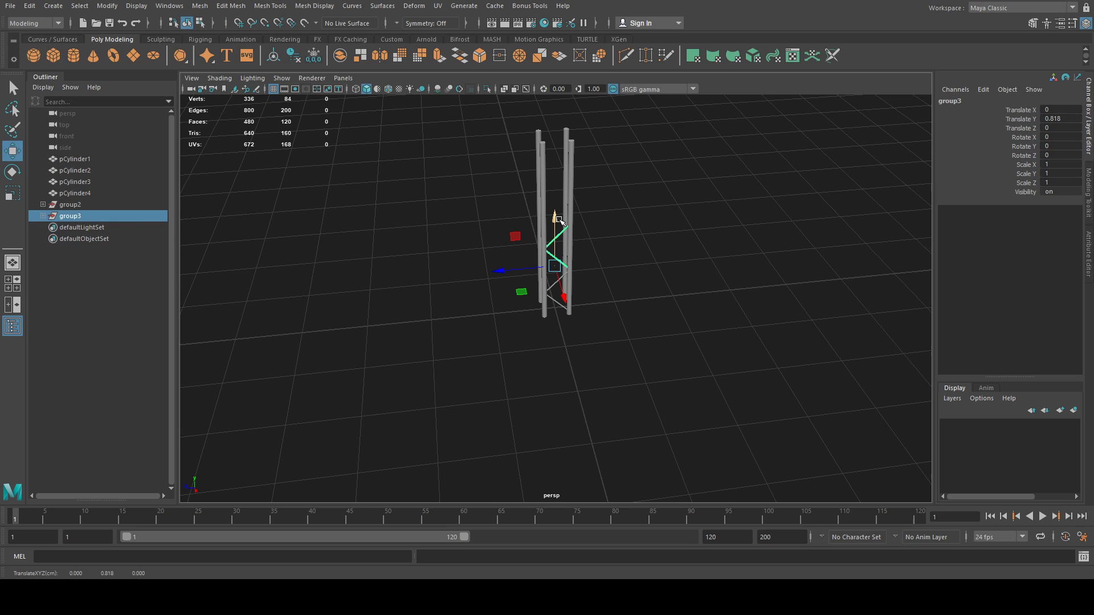
key(ctrl+z)
key(ctrl+z)
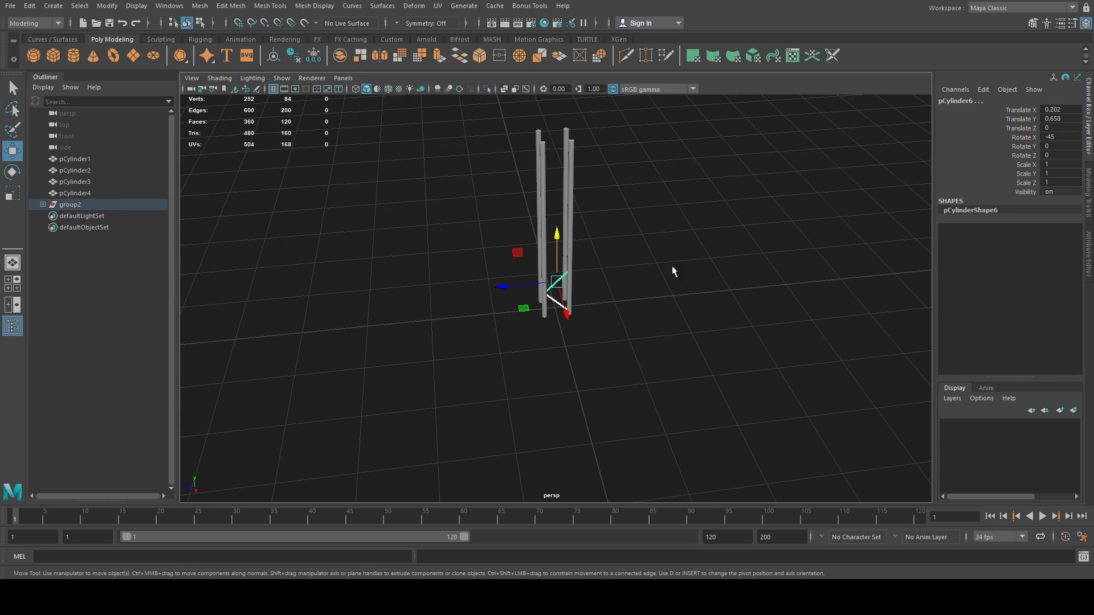
Step: Create five copies of the brace pair stacked upward along the posts with Duplicate Special
key(ctrl+shift+d)
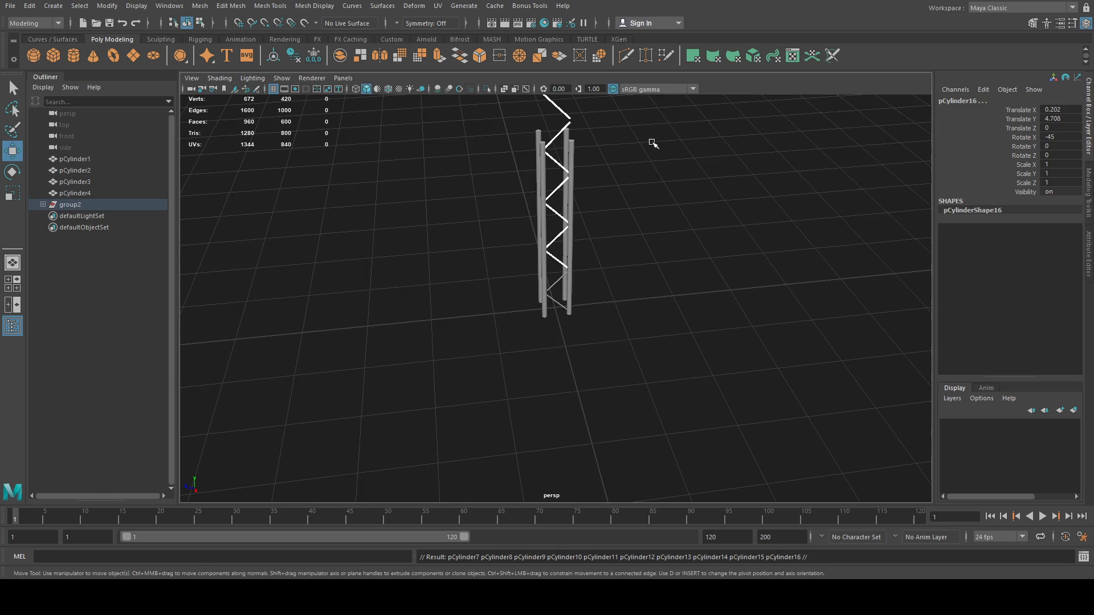
alt+drag(652, 147, 647, 174)
alt+drag(648, 171, 641, 171)
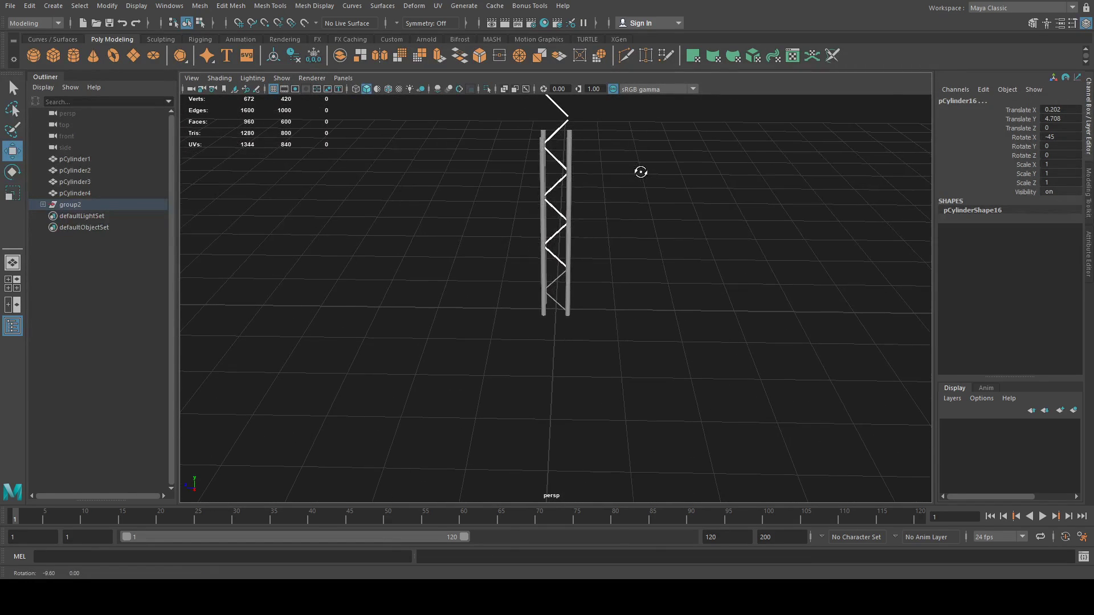
scroll(593, 150, down, 2)
scroll(593, 150, down, 1)
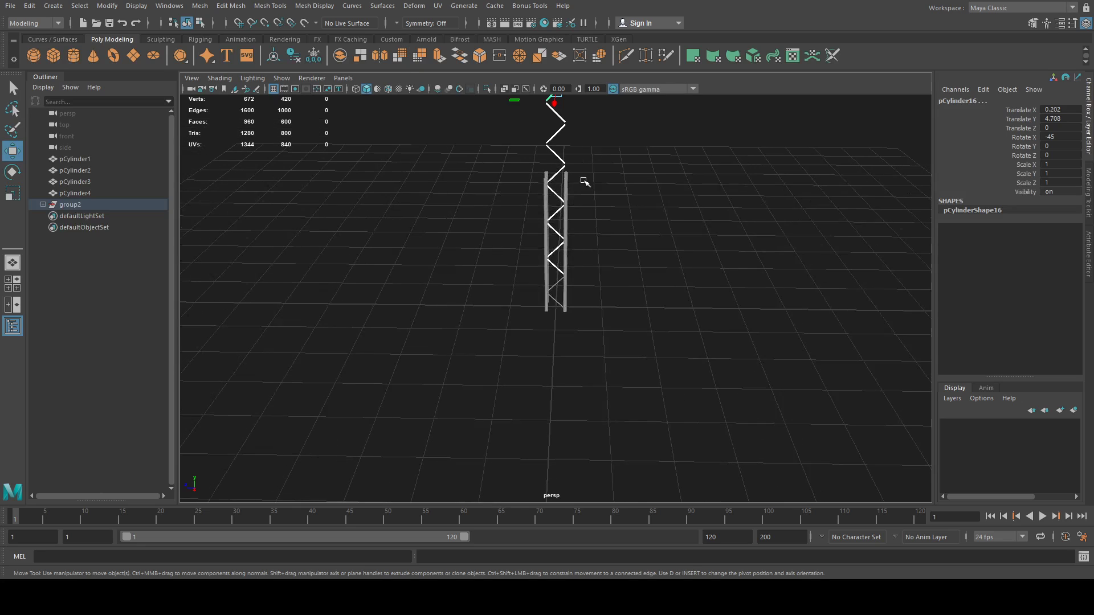
Step: Delete the surplus brace copies that extend past the tops of the posts
scroll(584, 181, down, 2)
click(548, 137)
drag(549, 137, 557, 210)
key(Delete)
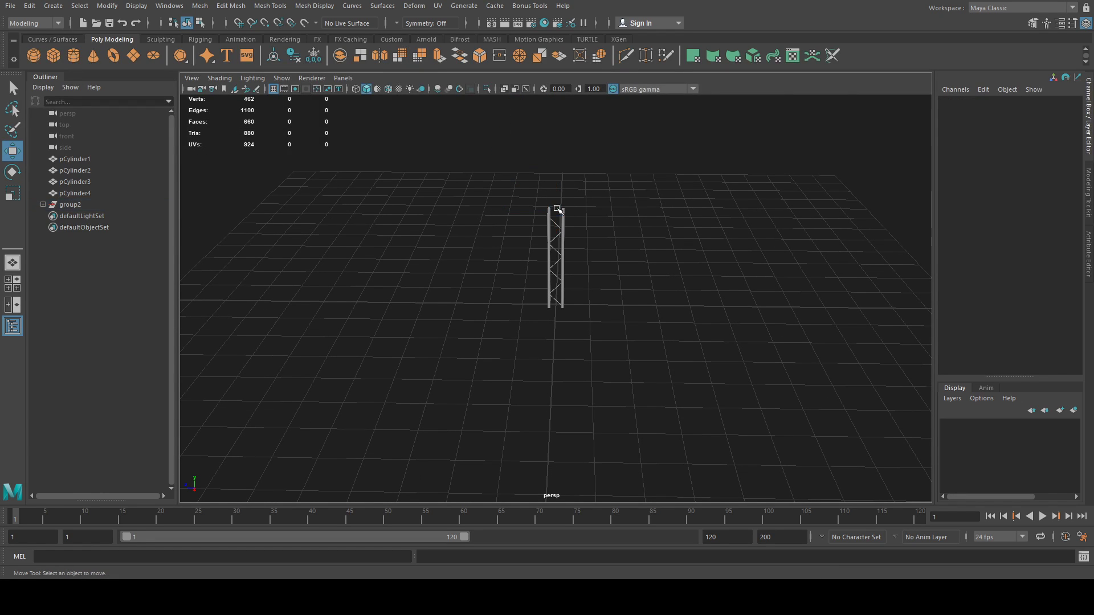
Step: Shift all remaining diagonal braces vertically in the side view to fit the post height, with the second brace at Translate Y 0.684
scroll(545, 232, up, 3)
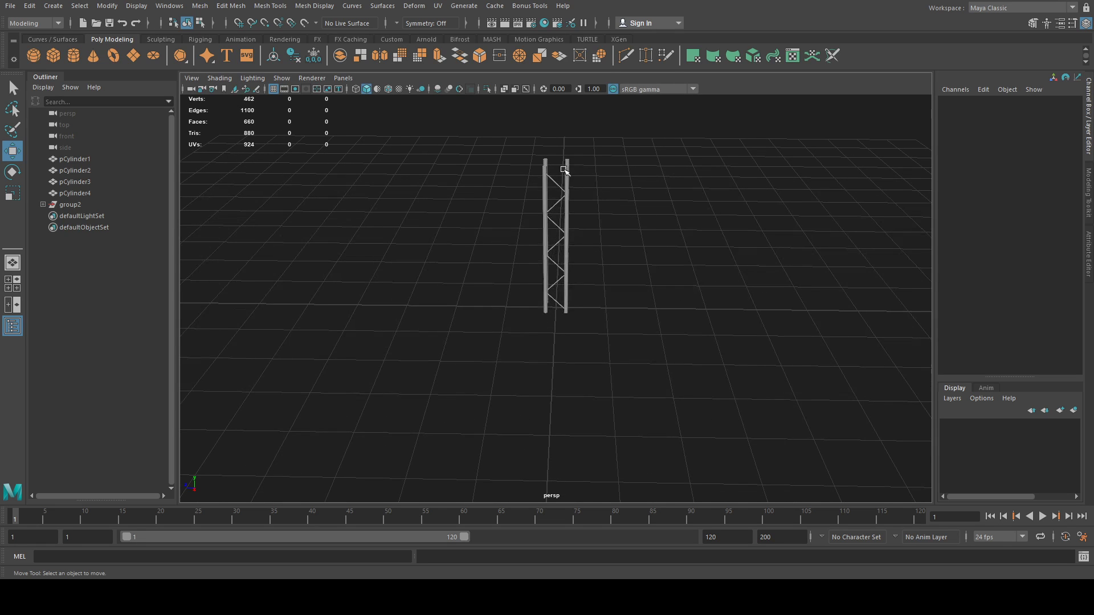
drag(556, 168, 557, 326)
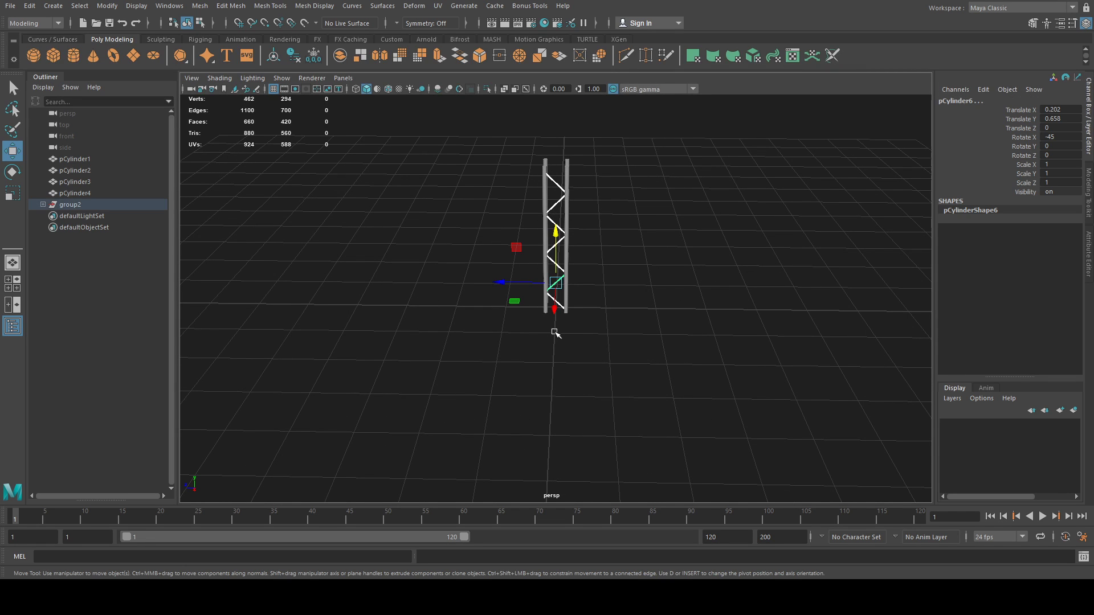
drag(556, 233, 558, 233)
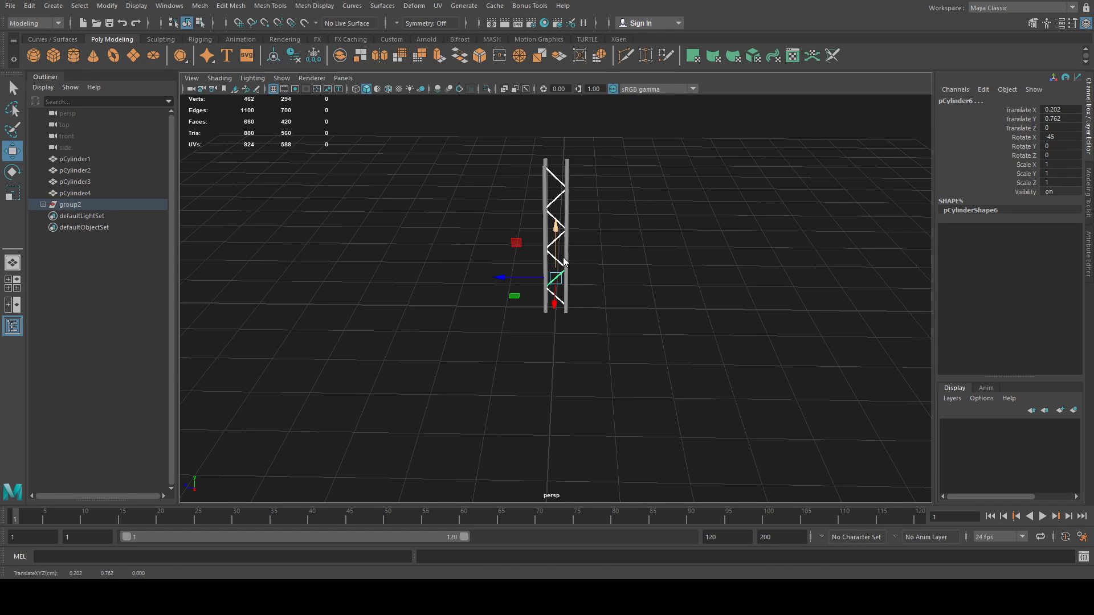
key(space)
key(space)
drag(622, 256, 635, 261)
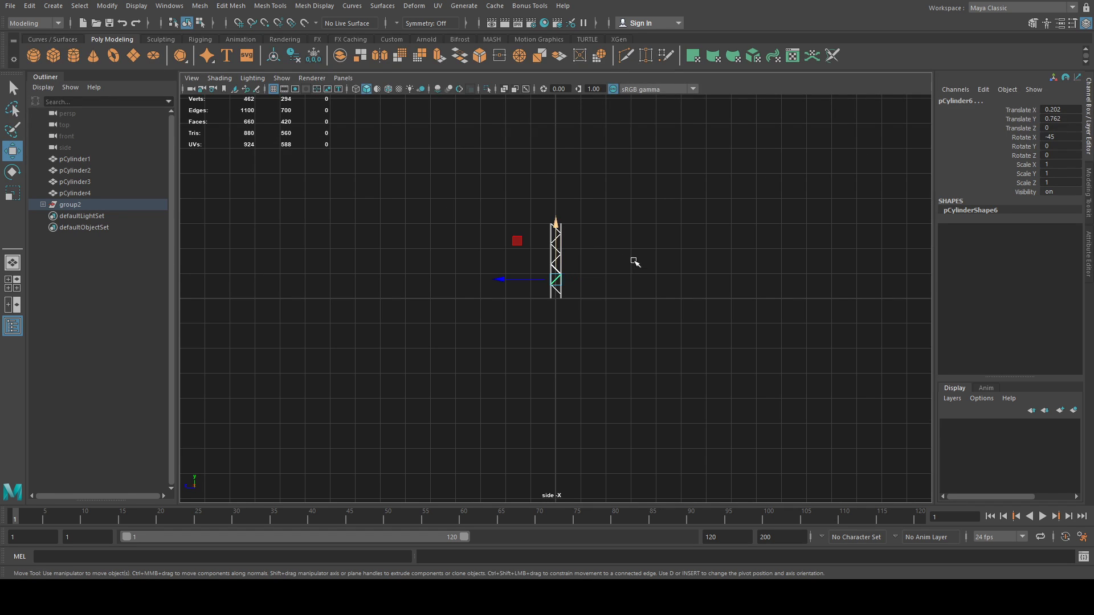
scroll(534, 288, up, 5)
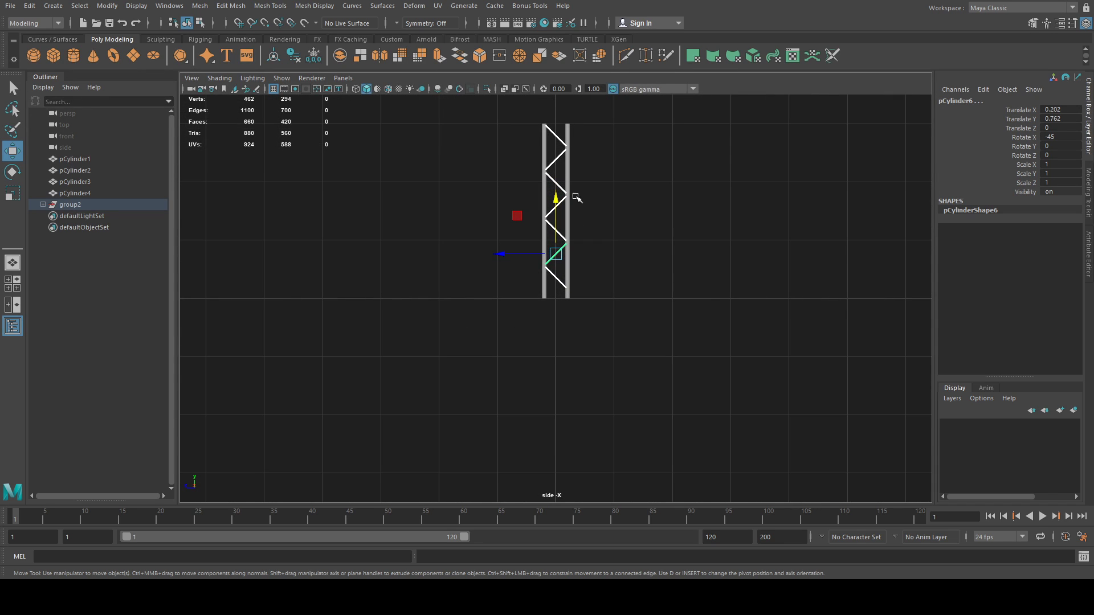
drag(555, 199, 556, 205)
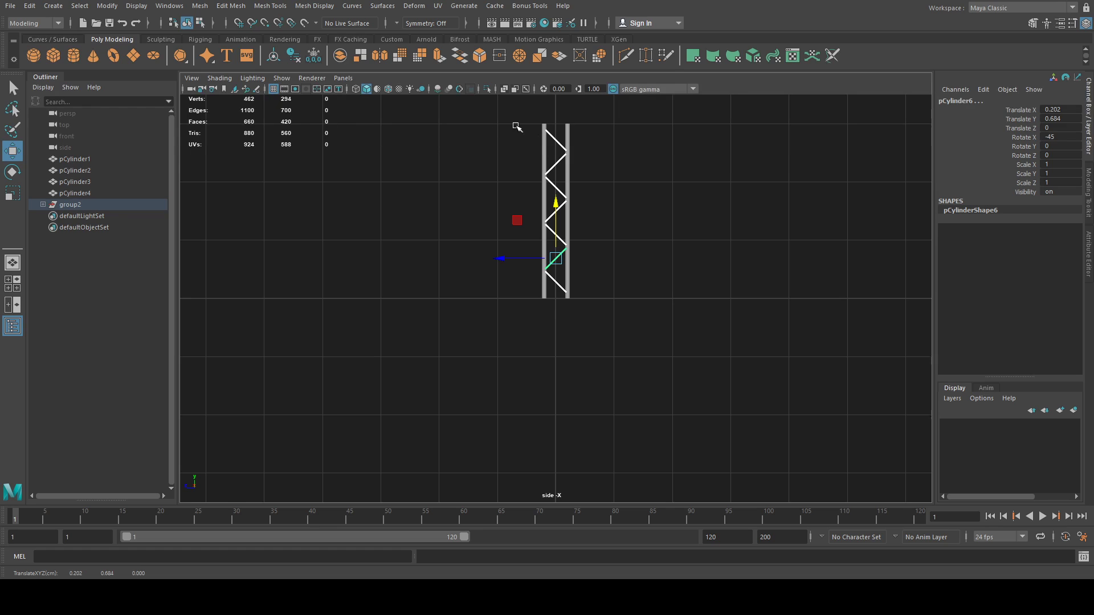
Step: Duplicate the topmost diagonal brace and lay the copy horizontally by setting its Rotate X to 90, trying 0 first
click(559, 139)
key(ctrl+d)
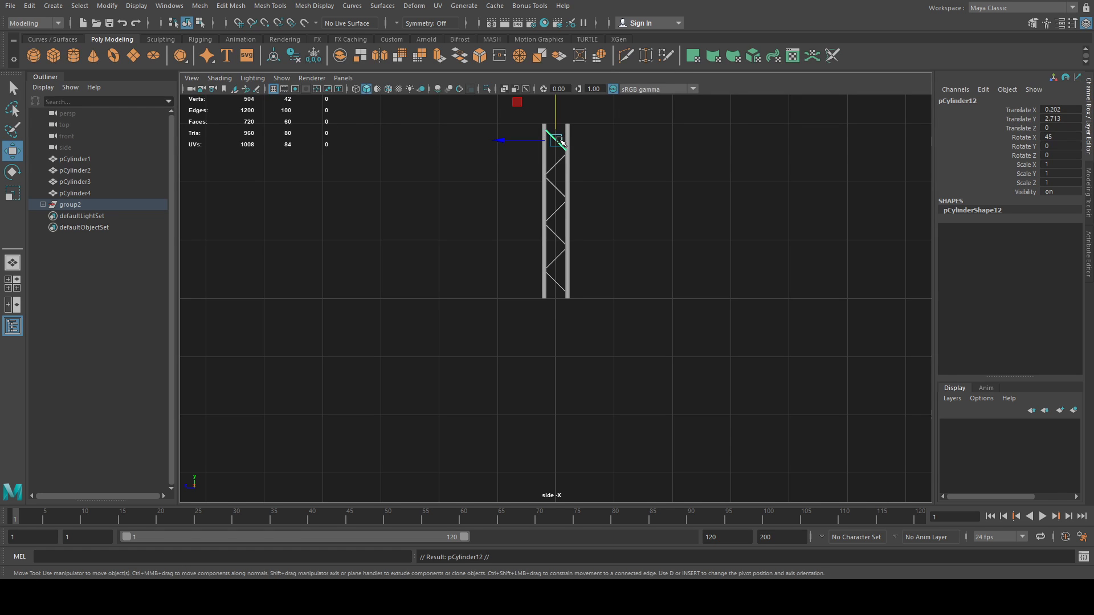
click(1061, 137)
text(0)
key(Return)
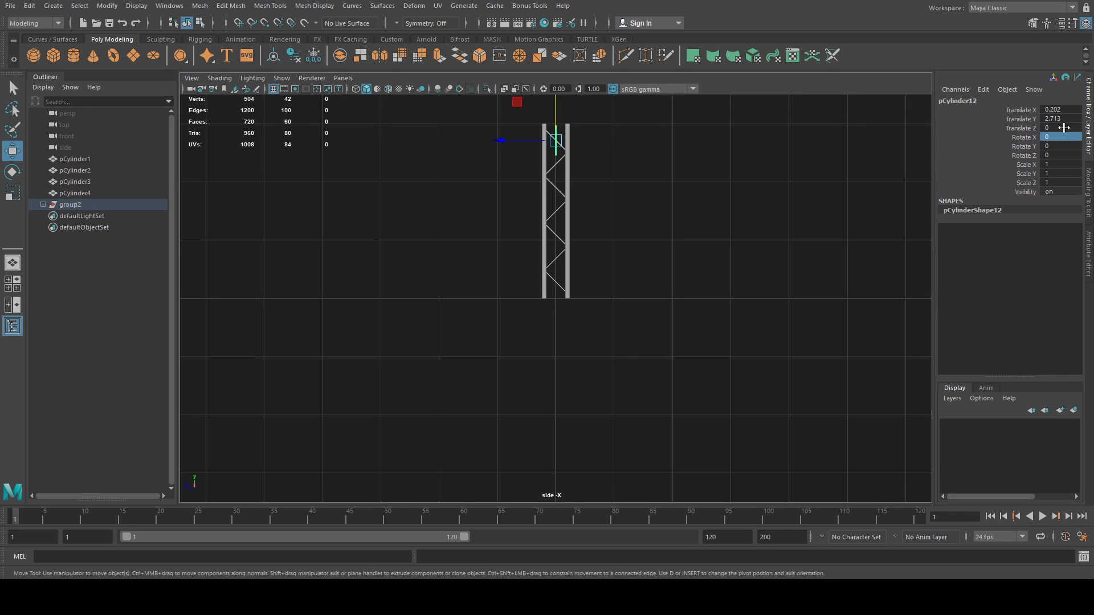
click(1056, 137)
key(Return)
Step: Fit the horizontal bar across the post tops at Translate Y 2.967 and Scale Y 0.889, and copy it to the post bases at Translate Y 0.035
drag(561, 121, 556, 103)
key(r)
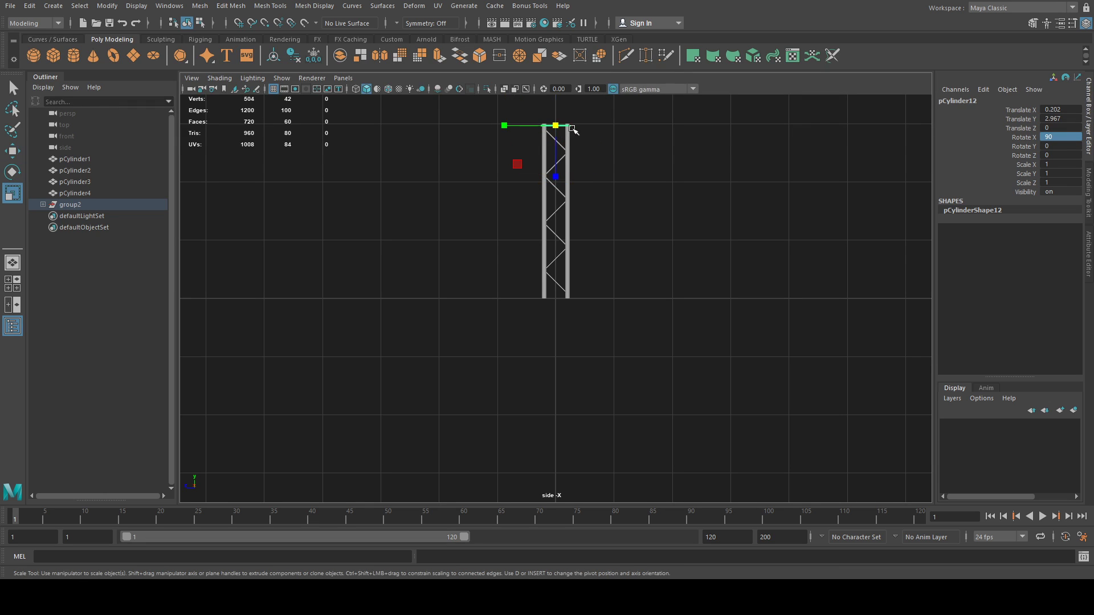
mouse_move(505, 126)
shift+mouse_down()
mouse_move(557, 108)
mouse_move(548, 280)
shift+mouse_up()
key(w)
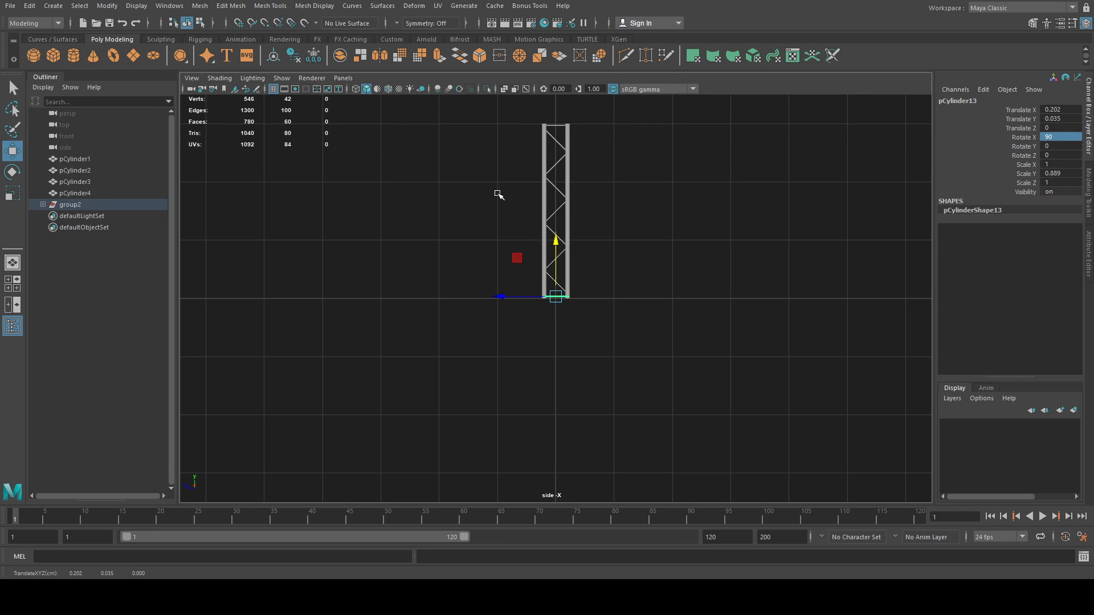
Step: Select all the diagonal and horizontal braces on this side of the truss in the perspective view and group them
key(space)
alt+drag(524, 180, 558, 318)
key(ctrl+g)
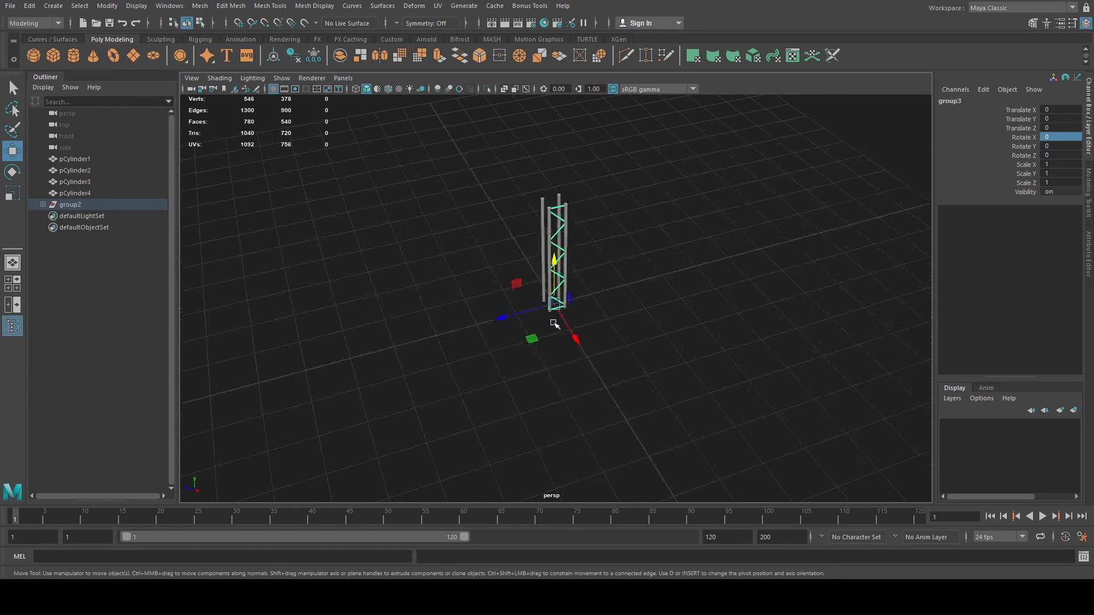
Step: Duplicate the brace group onto the other three sides by rotating around Y, and group all posts and braces into one truss
key(ctrl+d)
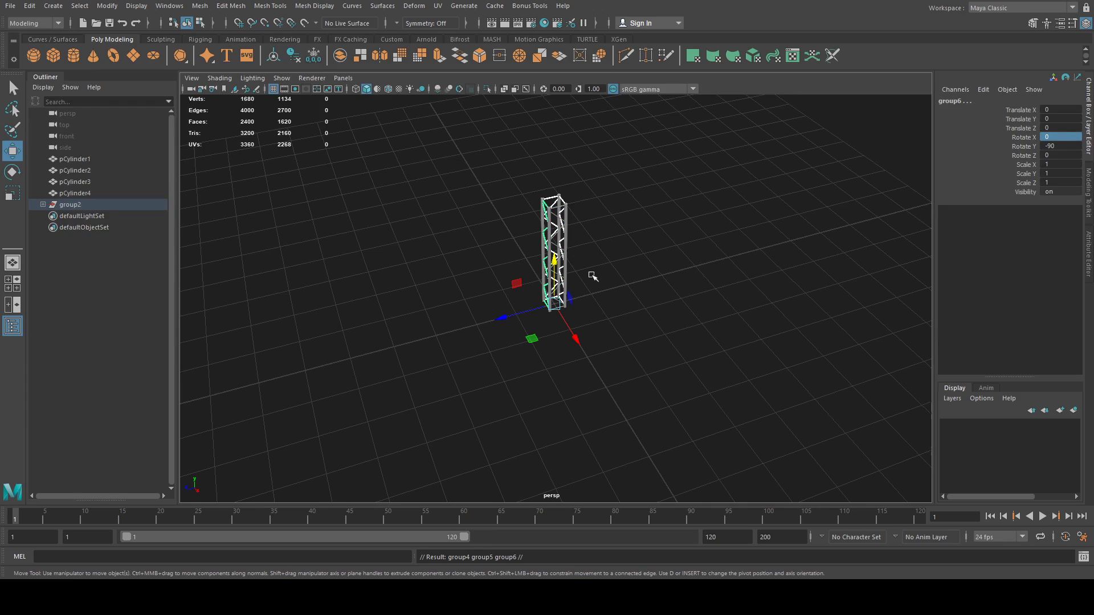
mouse_move(508, 180)
mouse_down()
mouse_move(611, 318)
mouse_move(728, 313)
mouse_move(587, 305)
mouse_move(637, 288)
mouse_move(717, 291)
mouse_move(605, 298)
mouse_move(618, 321)
mouse_up()
key(f)
key(5)
click(622, 317)
drag(477, 122, 640, 453)
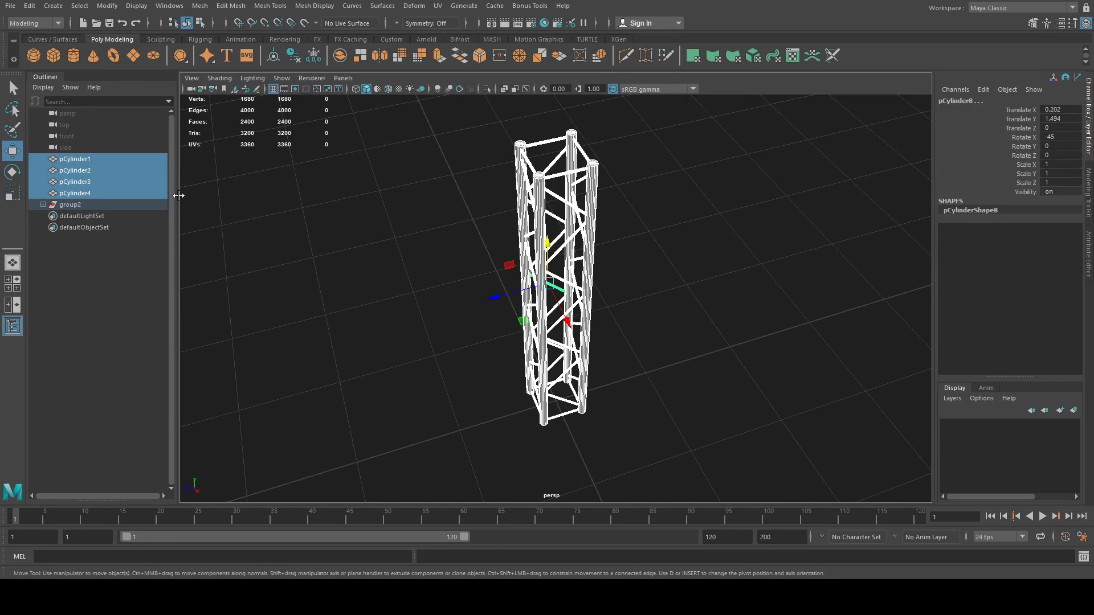
key(ctrl+g)
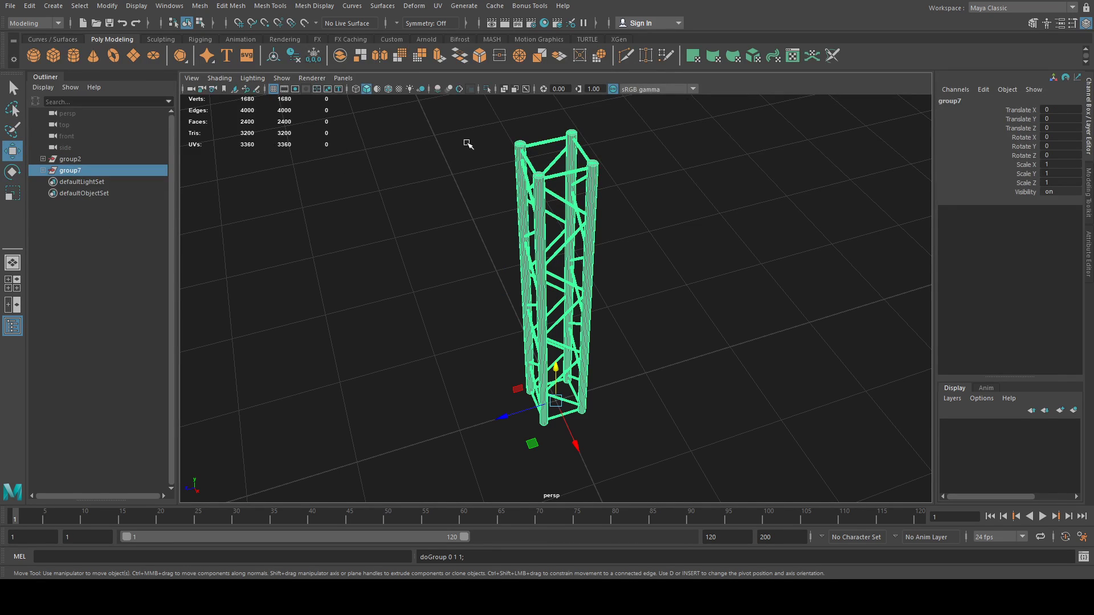
click(469, 146)
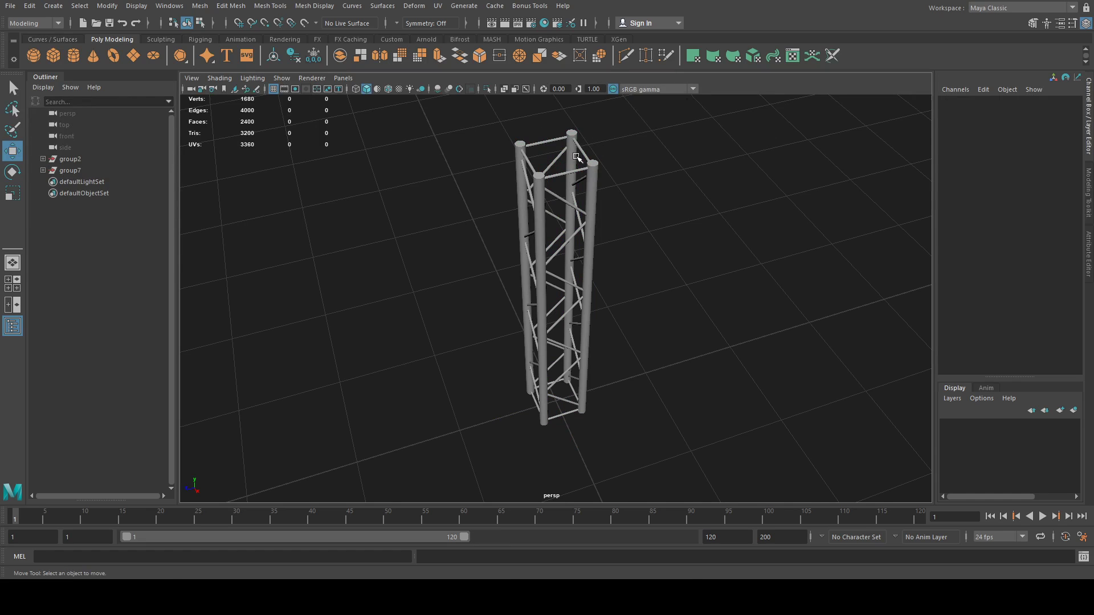
Step: Extract two long vertical side faces from the corner post at Translate X 0.2, Z 0.2 as separate strips
click(543, 197)
key(f)
scroll(601, 172, up, 6)
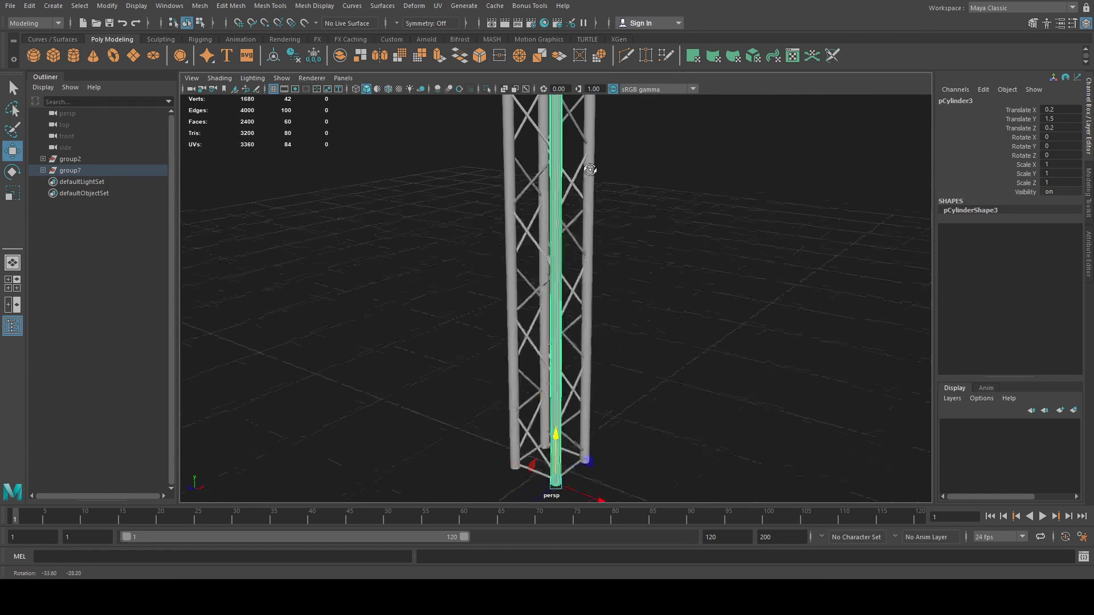
alt+drag(589, 184, 579, 201)
scroll(579, 200, down, 4)
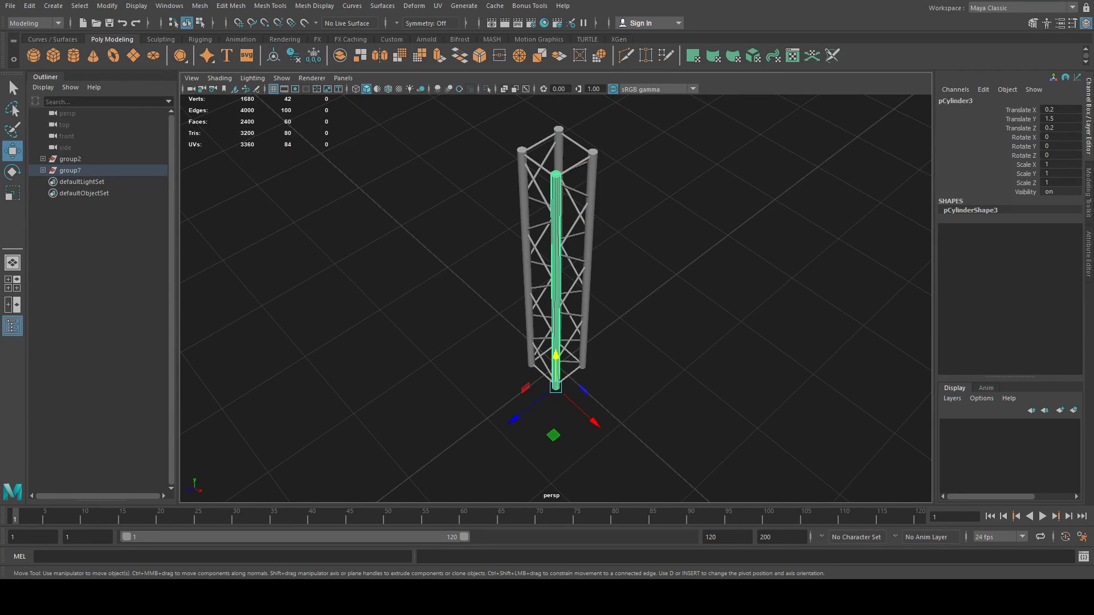
scroll(556, 257, up, 5)
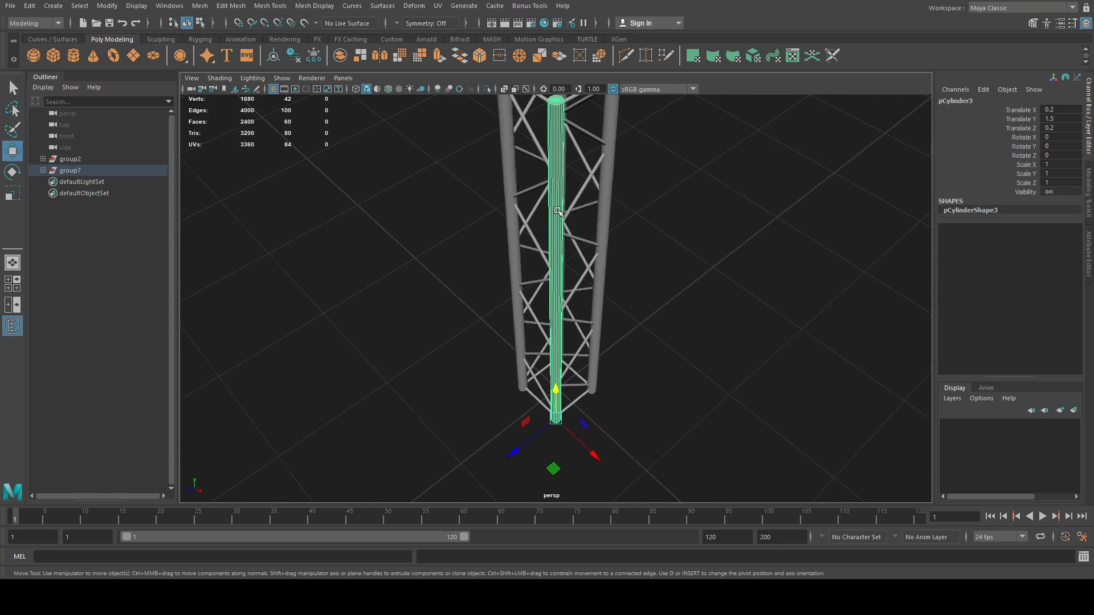
scroll(556, 256, up, 2)
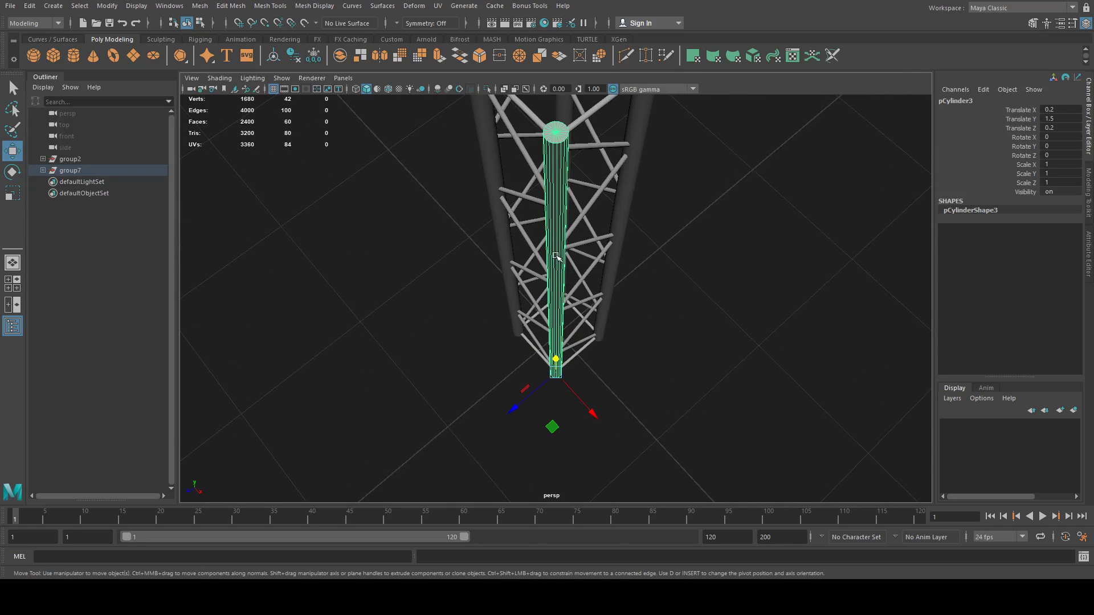
ctrl+click(552, 211)
click(550, 181)
mouse_move(550, 181)
alt+mouse_down()
mouse_move(621, 185)
mouse_move(571, 161)
mouse_move(512, 170)
mouse_move(603, 177)
mouse_move(583, 186)
mouse_move(613, 179)
mouse_move(621, 205)
mouse_move(570, 173)
alt+mouse_up()
shift+click(571, 161)
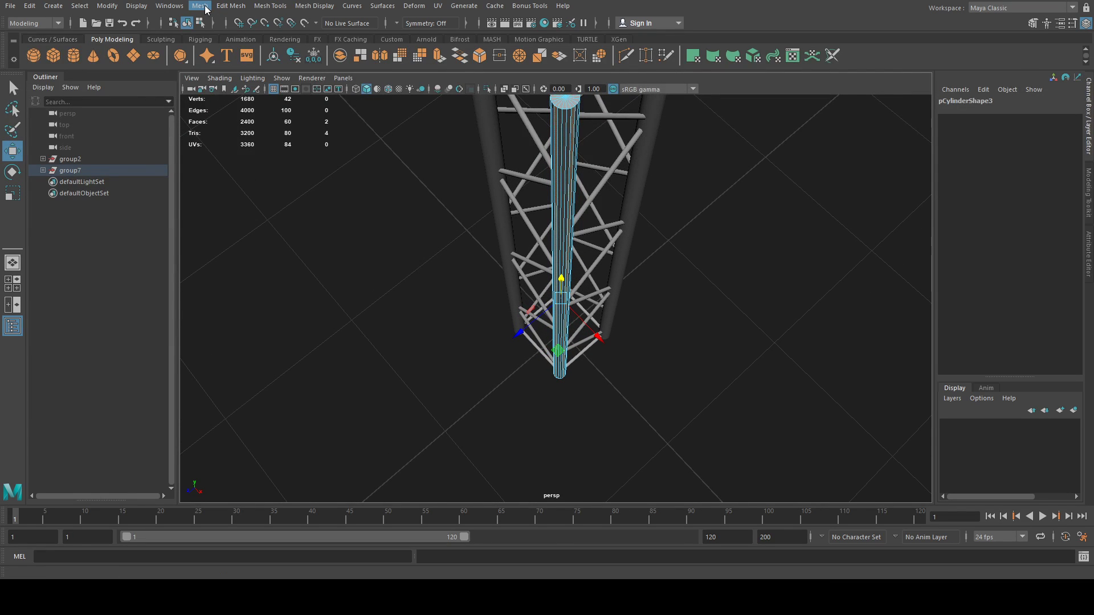
click(233, 10)
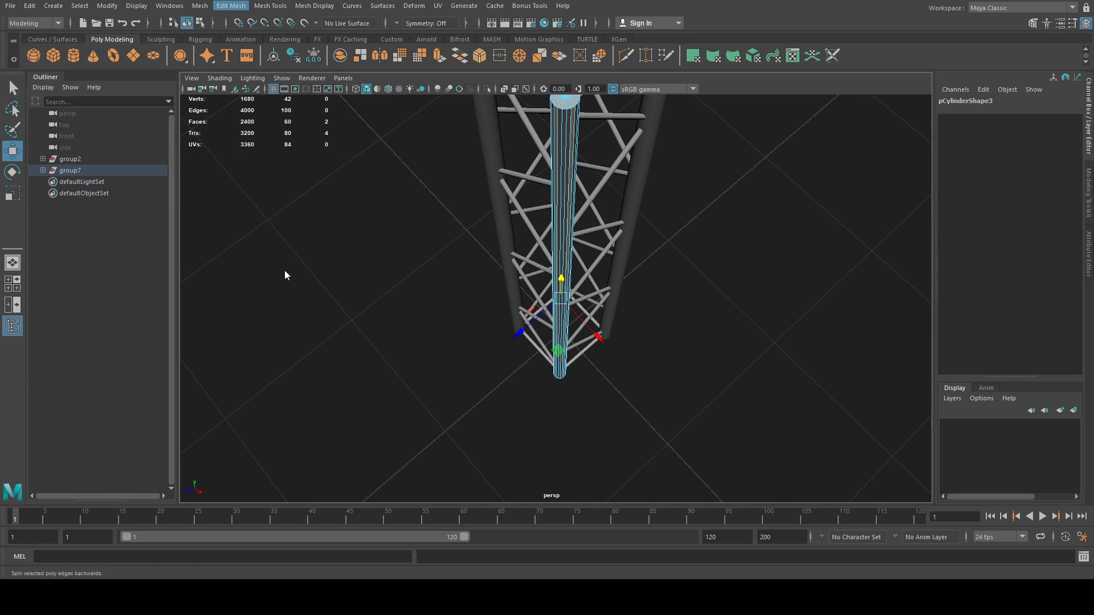
click(269, 327)
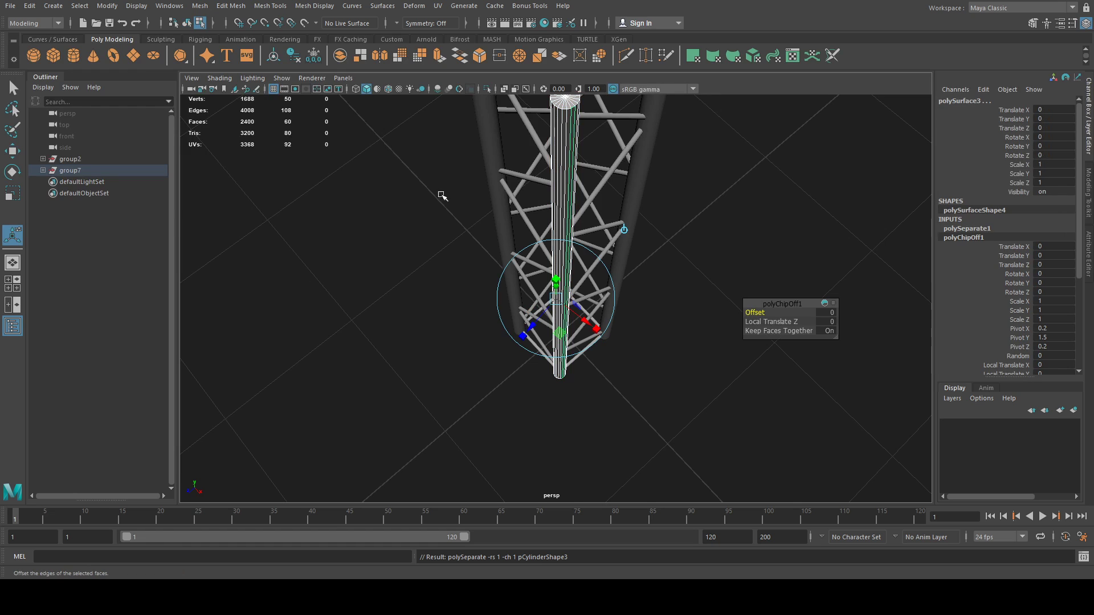
key(q)
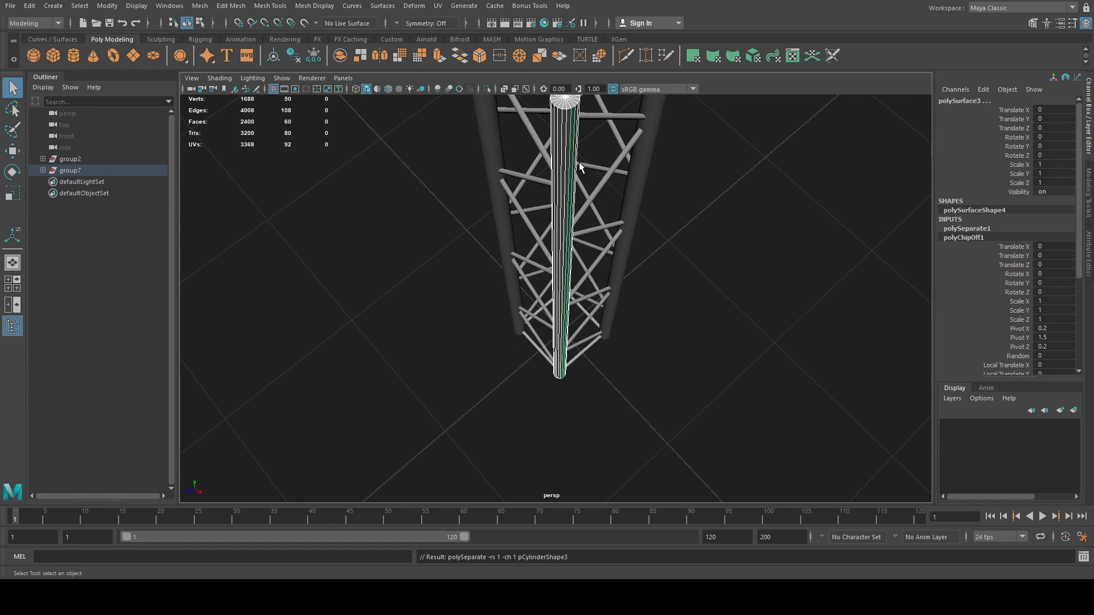
Step: Duplicate the two extracted strips and assign the copies to a new display layer named LED_Tape
click(572, 159)
double_click(552, 149)
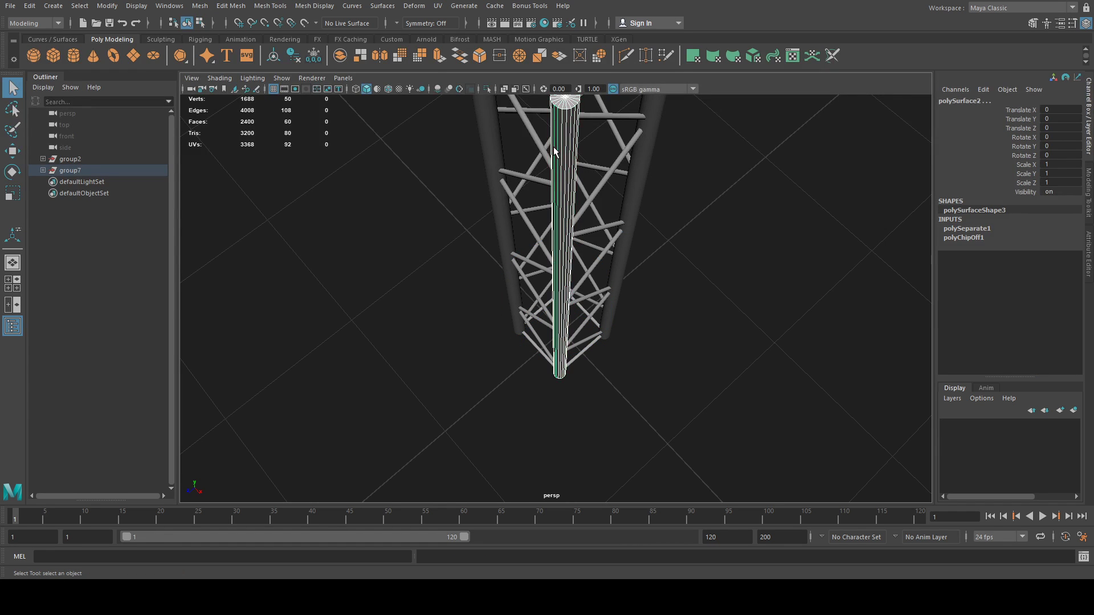
click(562, 142)
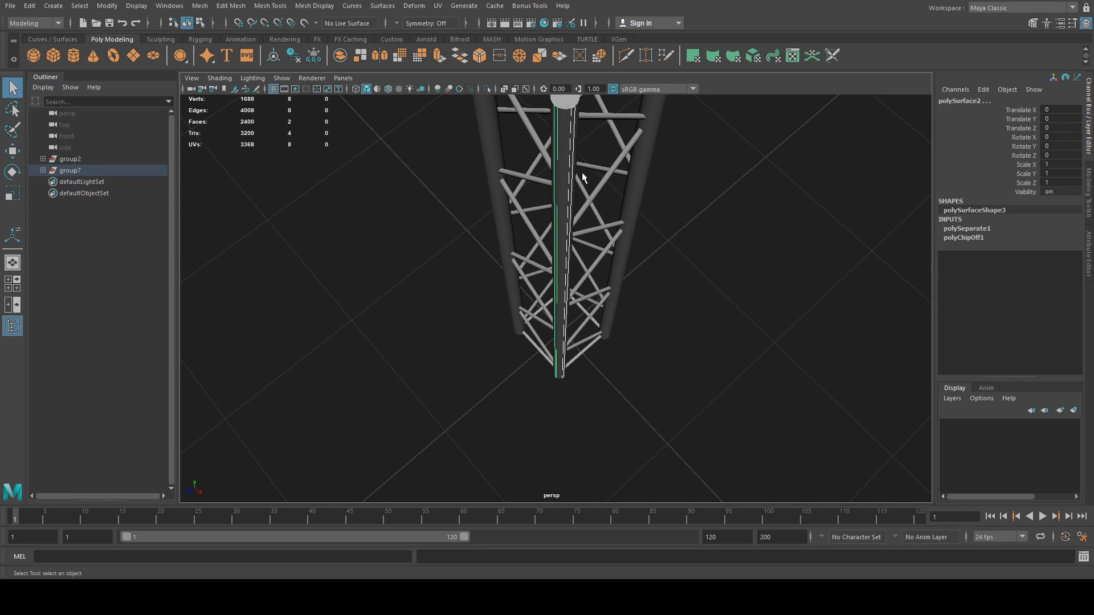
key(ctrl+d)
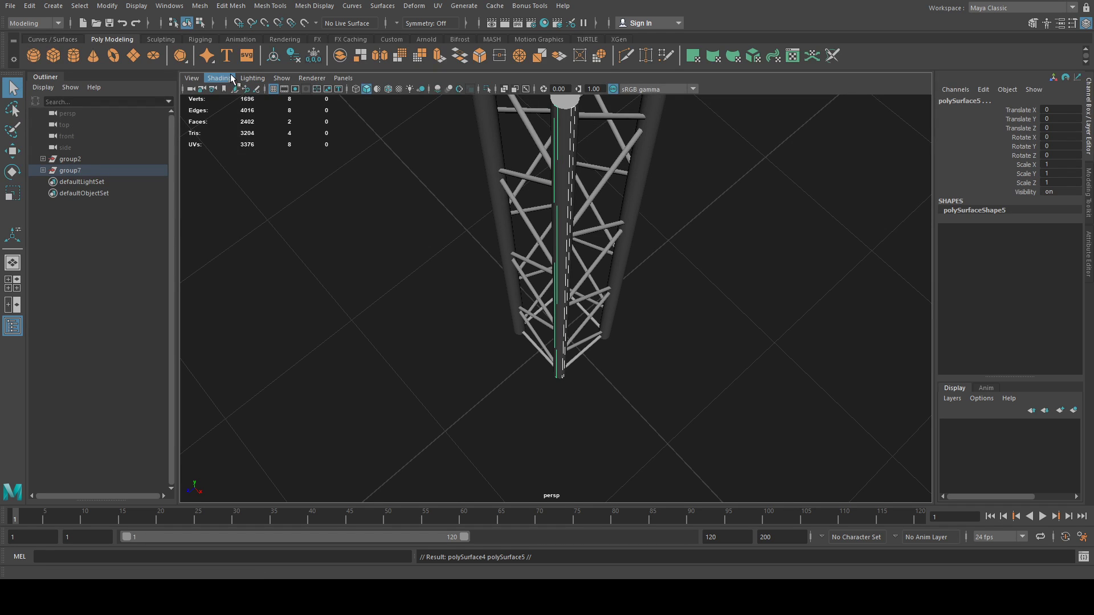
click(1073, 410)
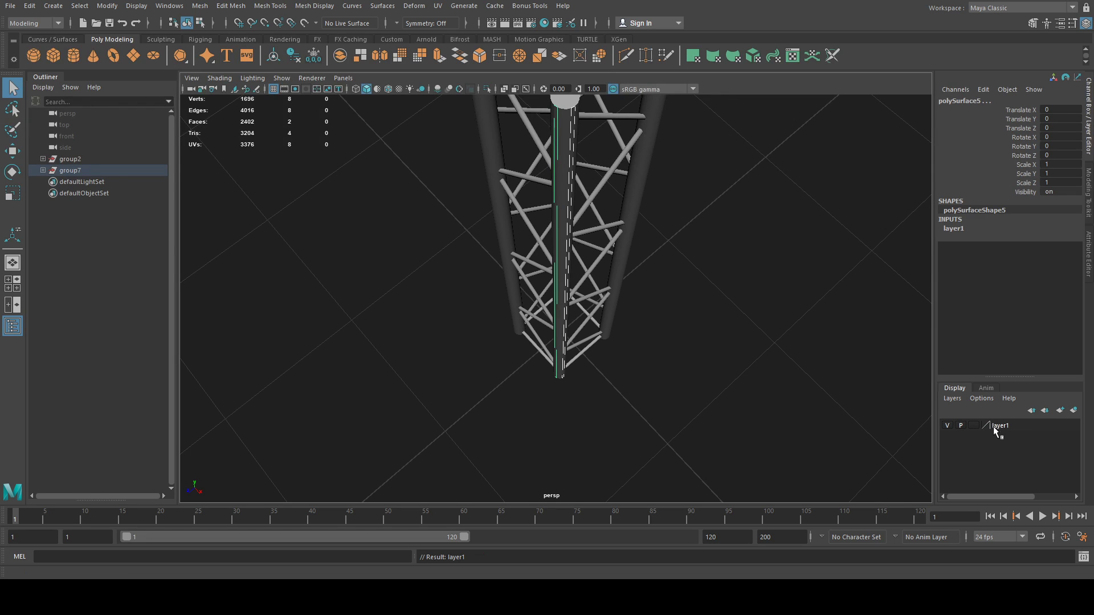
click(998, 425)
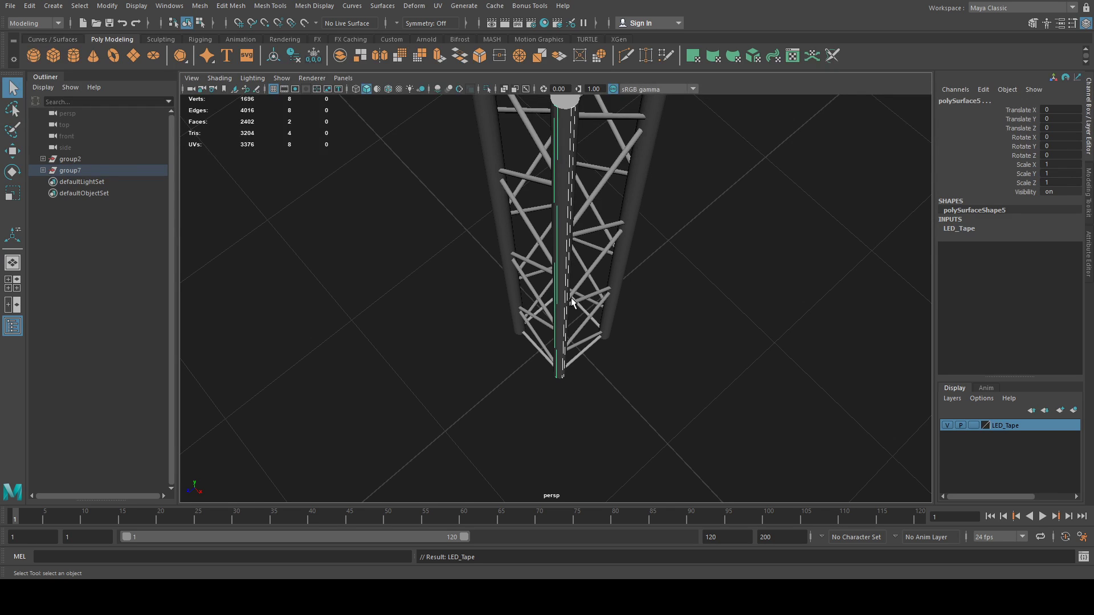
Step: With the LED_Tape layer temporarily templated, combine the corner post body and its two original strips into one mesh
click(68, 160)
click(557, 190)
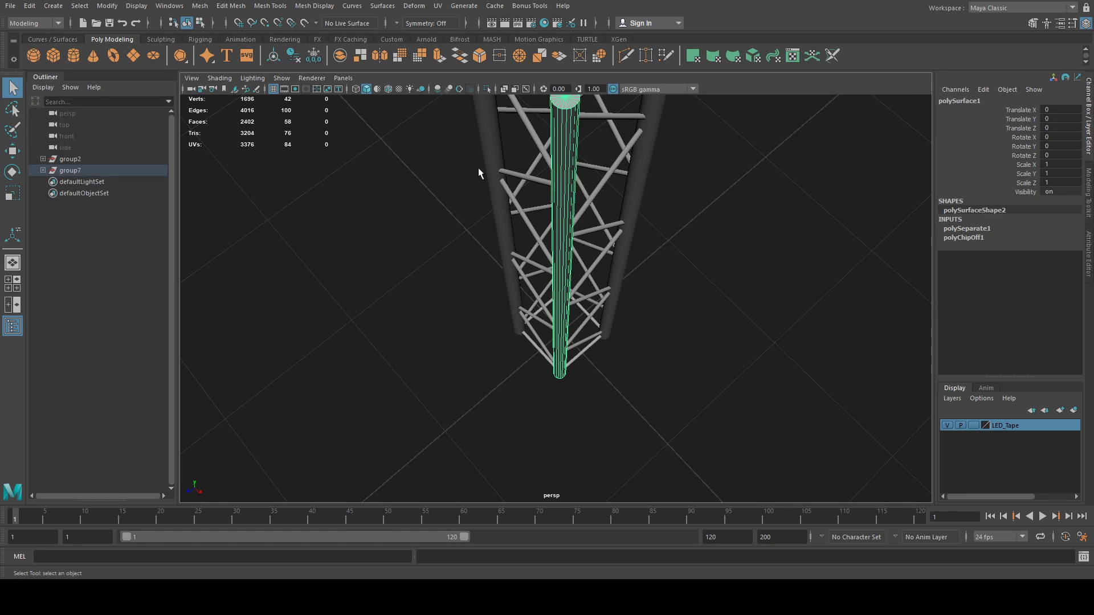
click(973, 425)
drag(539, 203, 572, 213)
shift+drag(559, 119, 606, 209)
ctrl+drag(588, 141, 604, 206)
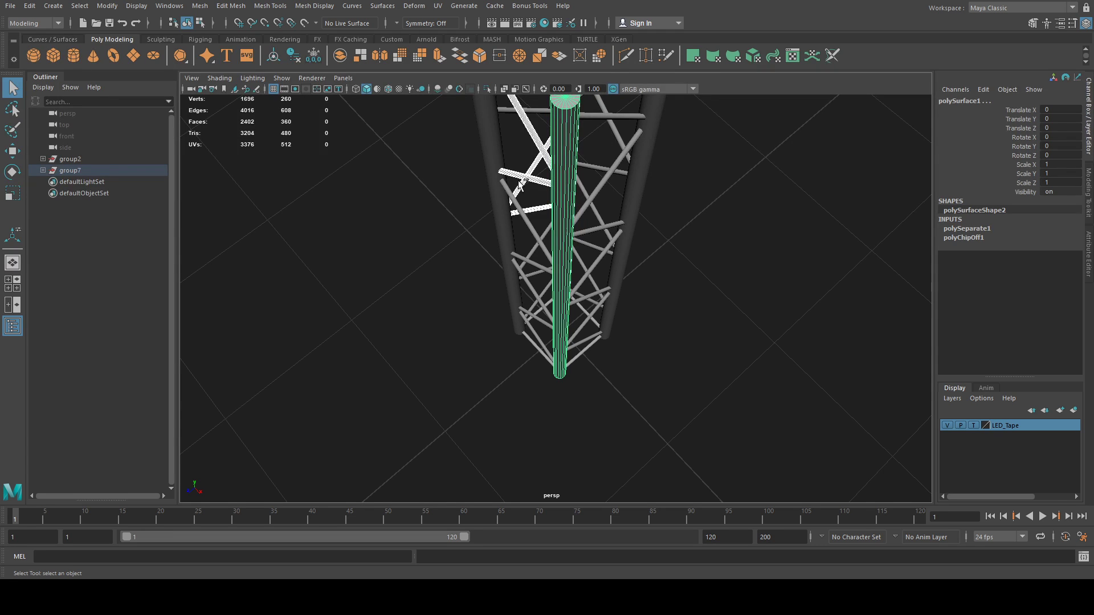
ctrl+drag(520, 132, 533, 258)
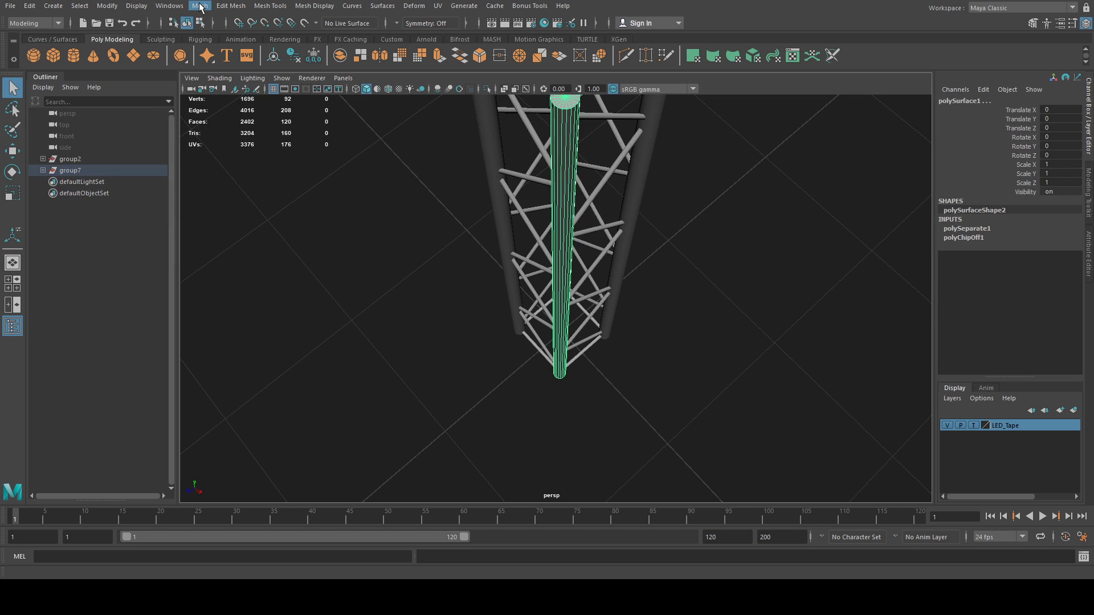
click(203, 11)
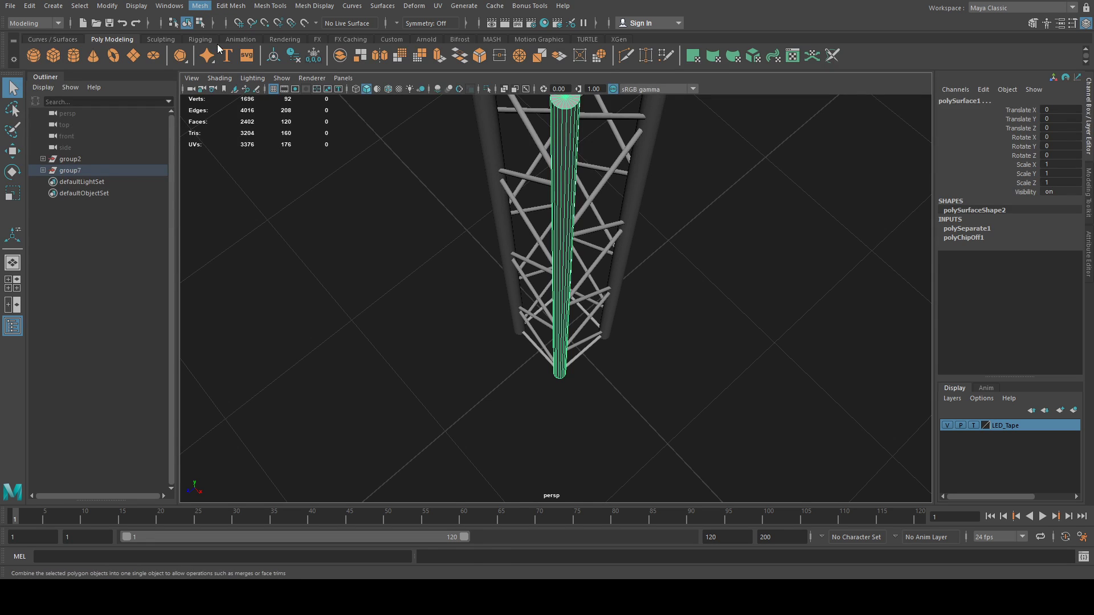
click(222, 47)
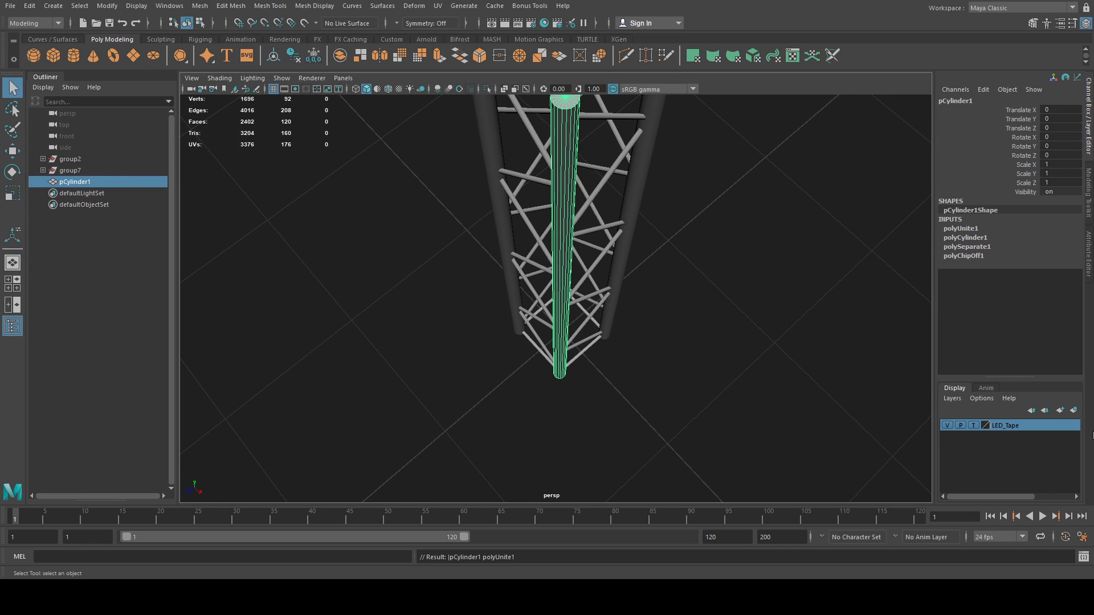
click(974, 426)
Step: Select the two LED tape strips on the corner post and group them
click(64, 170)
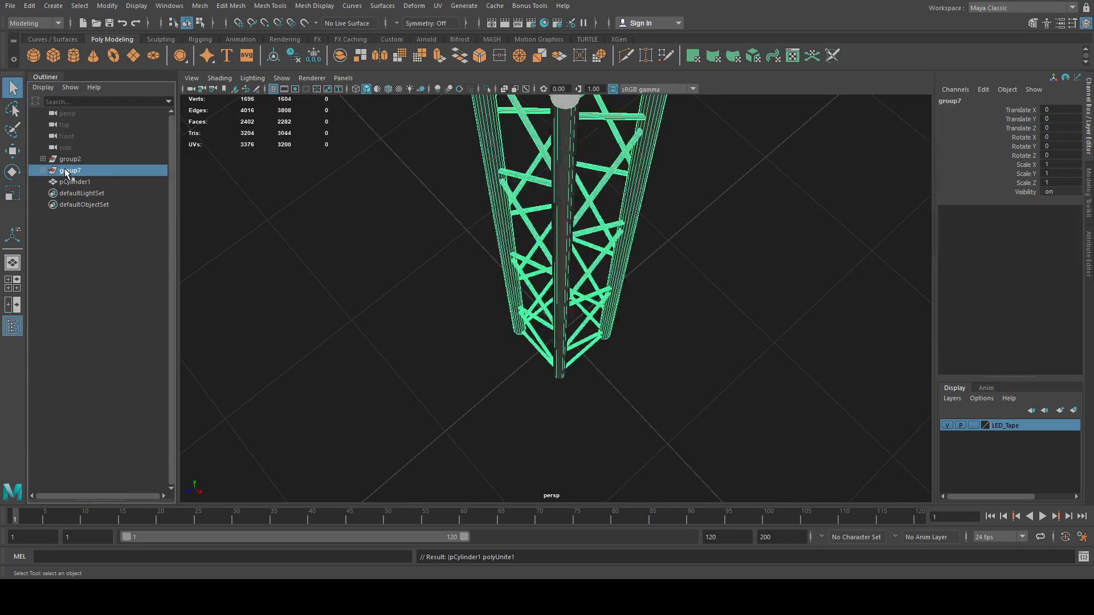
click(562, 156)
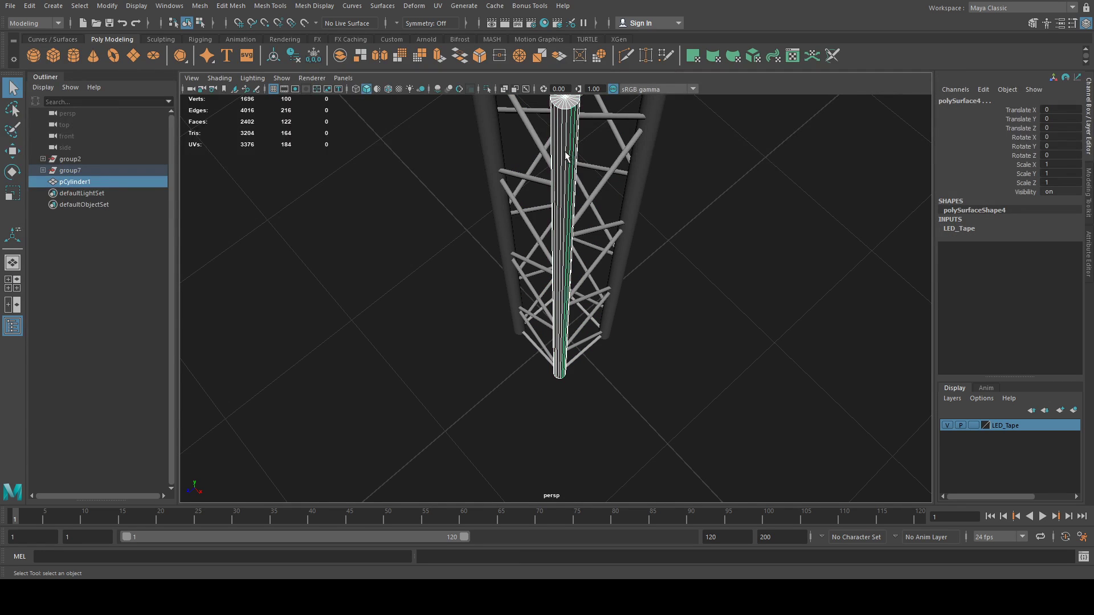
key(F11)
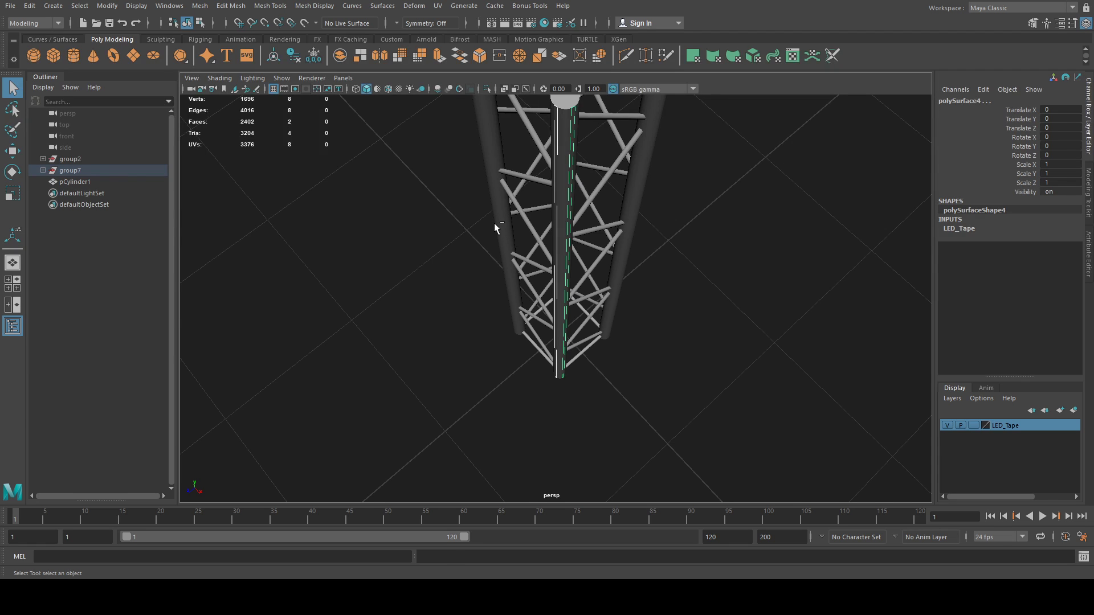
key(ctrl+g)
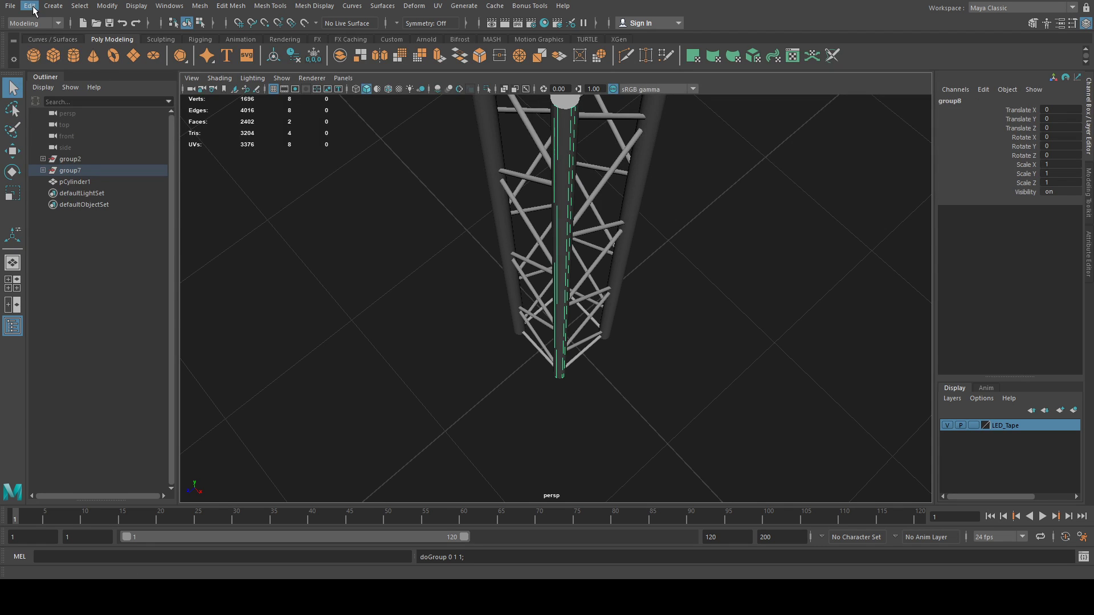
key(ctrl+d)
key(ctrl+shift+d)
key(ctrl+z)
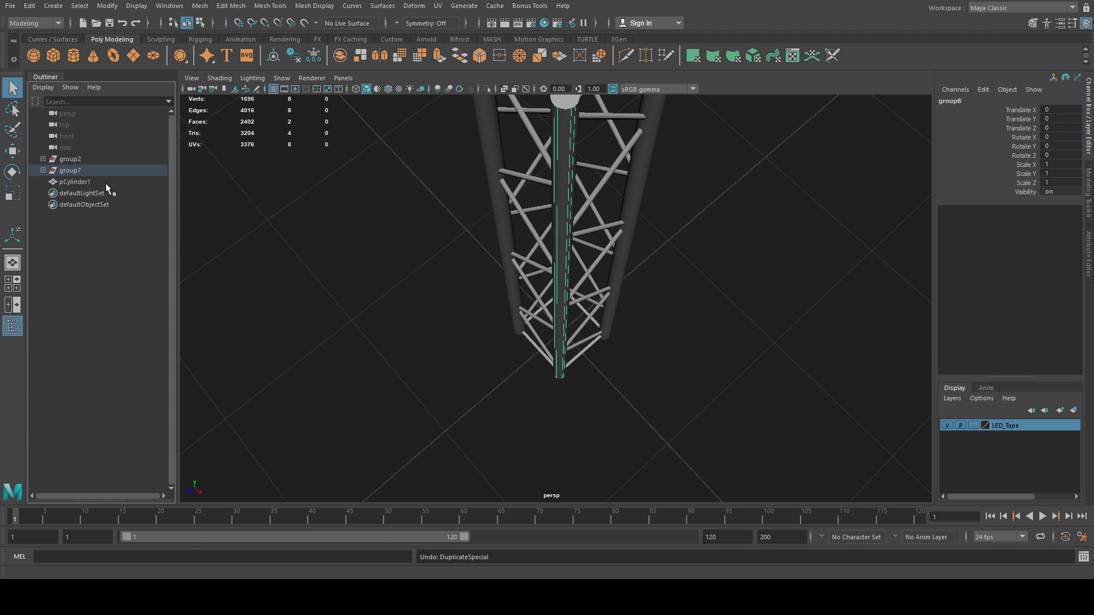
Step: Move the LED strip group's pivot to the centre of the truss base and duplicate the group around Y onto the other three posts
key(ctrl+d)
alt+drag(498, 378, 572, 377)
key(w)
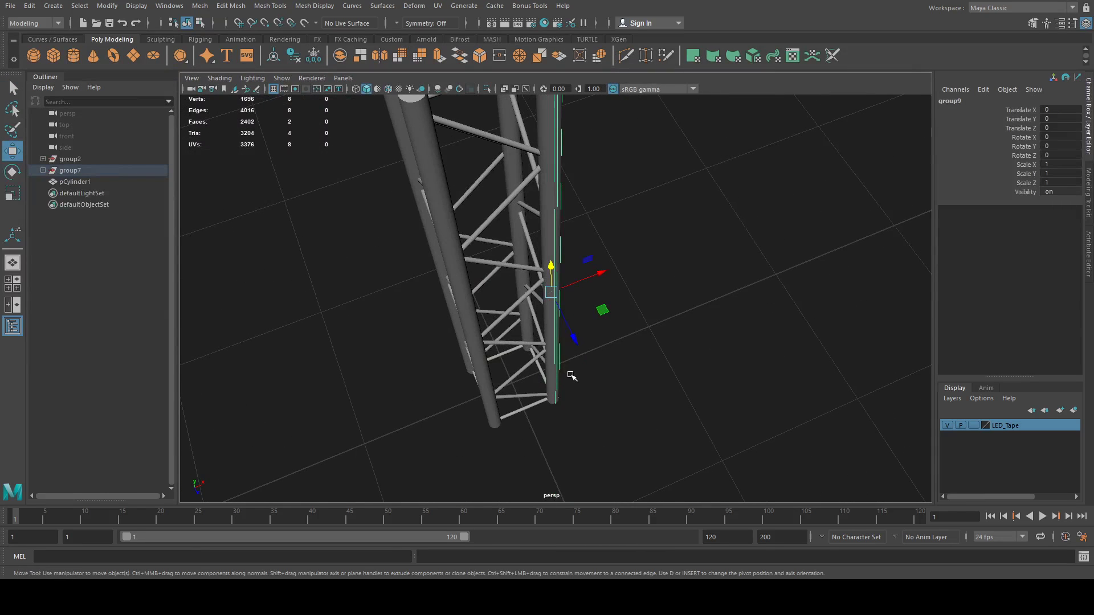
key(d)
key(v)
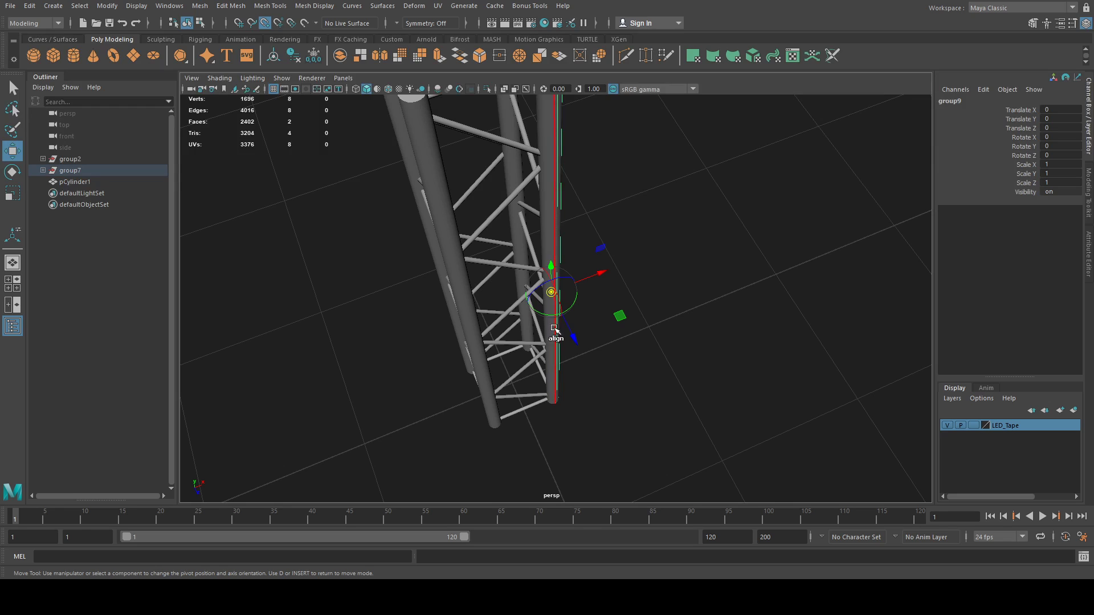
drag(549, 290, 539, 299)
drag(502, 379, 505, 380)
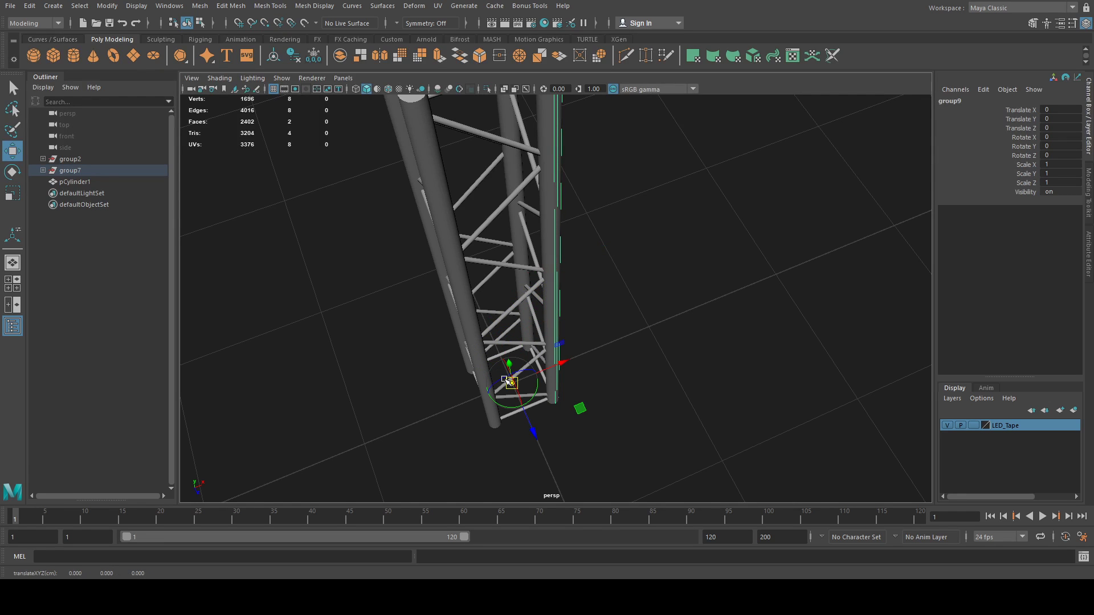
key(Insert)
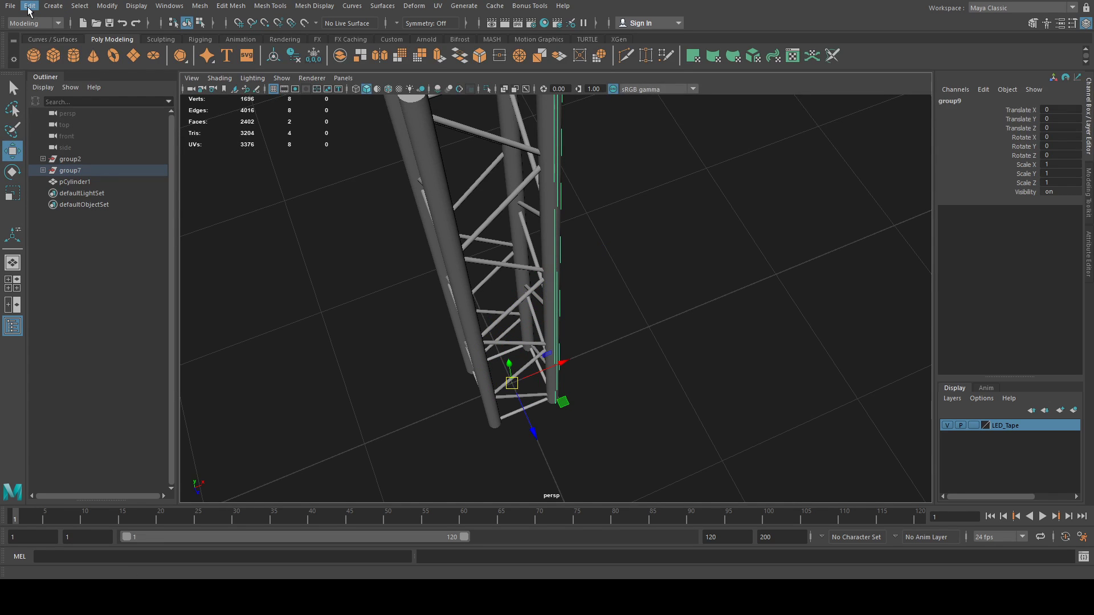
click(84, 186)
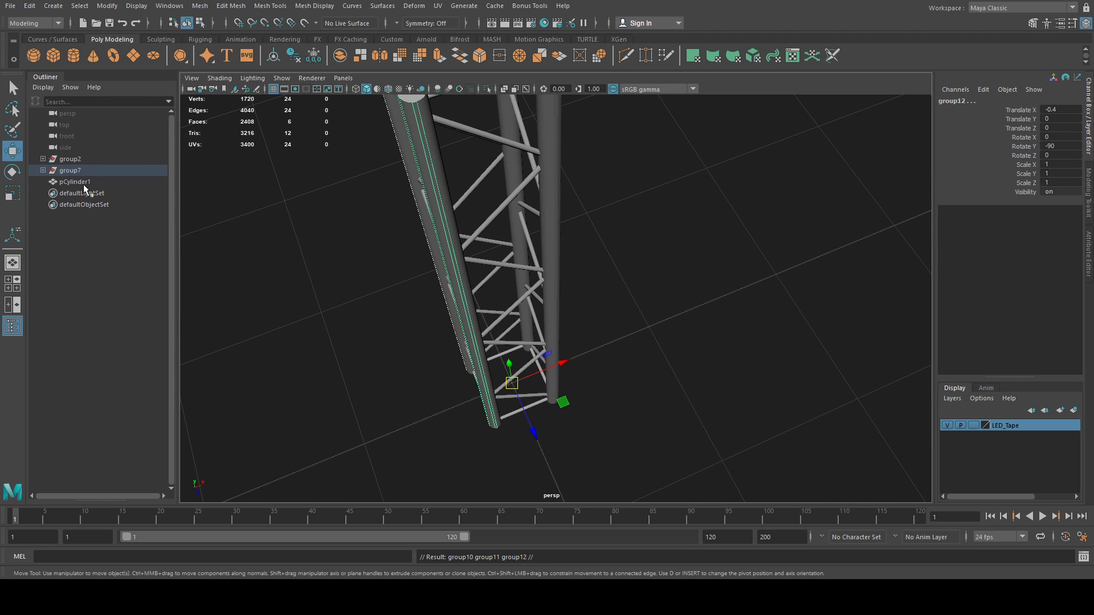
Step: Expand group7 and select the pCylinder3 group that holds the LED tape strips of all four posts
alt+drag(371, 264, 225, 252)
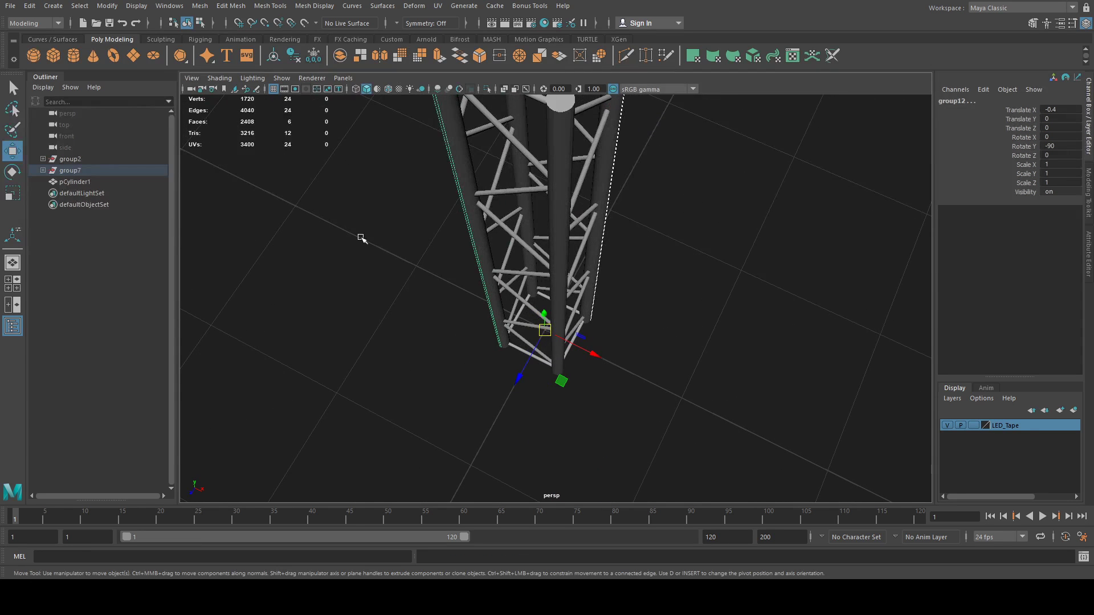
alt+drag(442, 261, 534, 219)
click(560, 212)
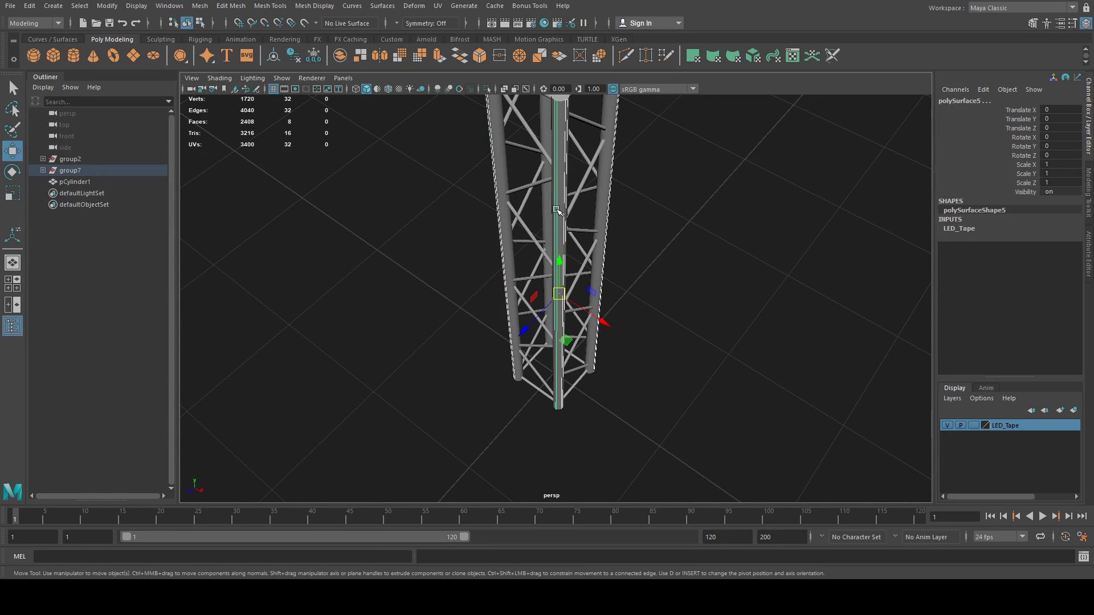
click(43, 171)
click(97, 194)
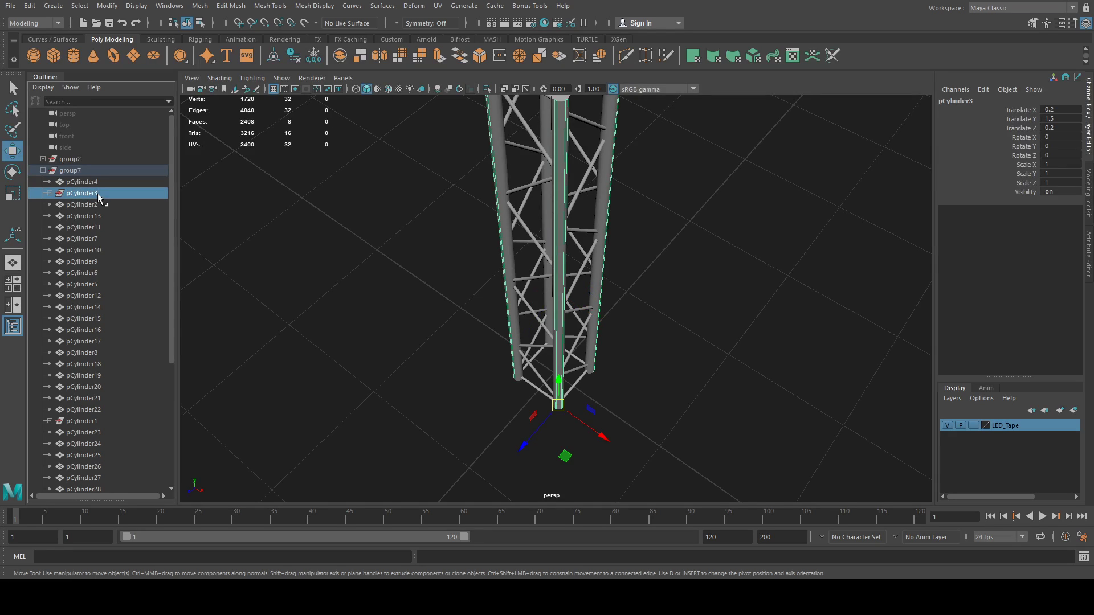
alt+drag(445, 344, 495, 371)
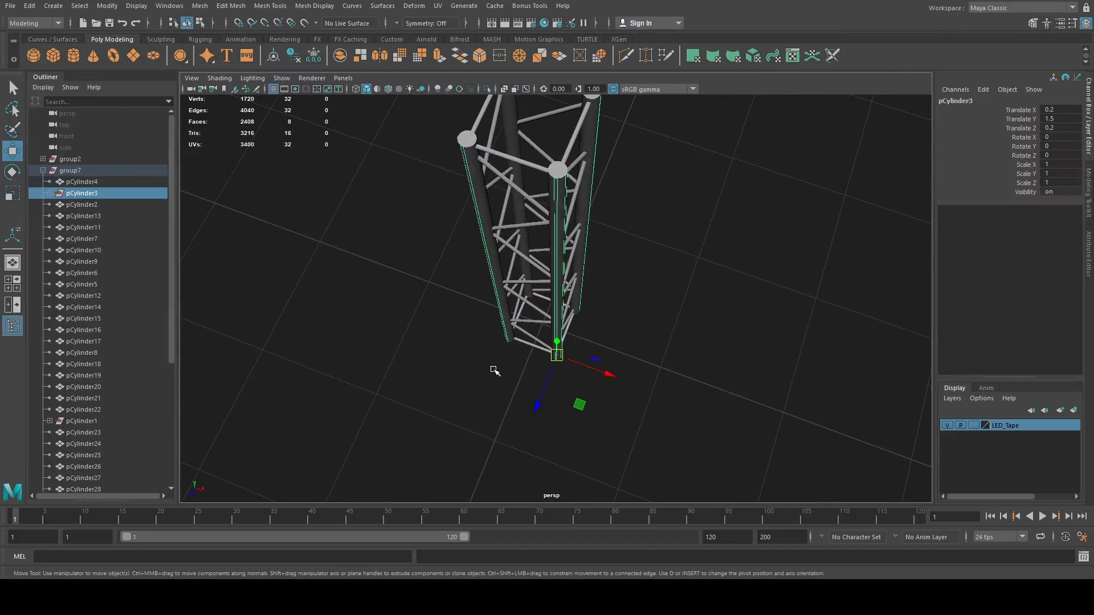
Step: Select the faces of all the separate LED tape strips and try to normalize and rotate their UVs
click(458, 25)
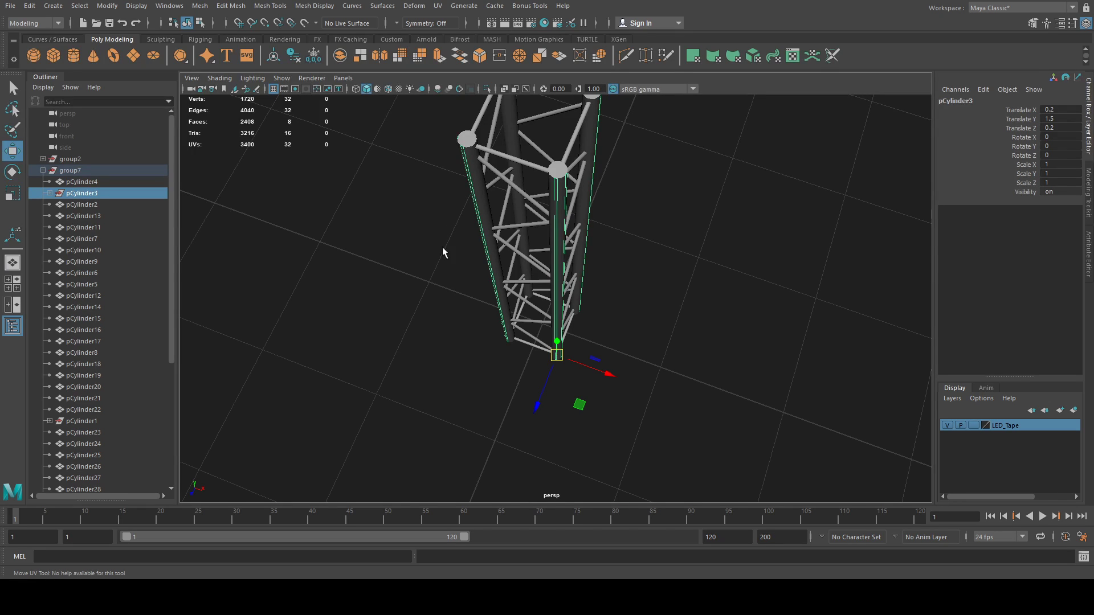
click(413, 244)
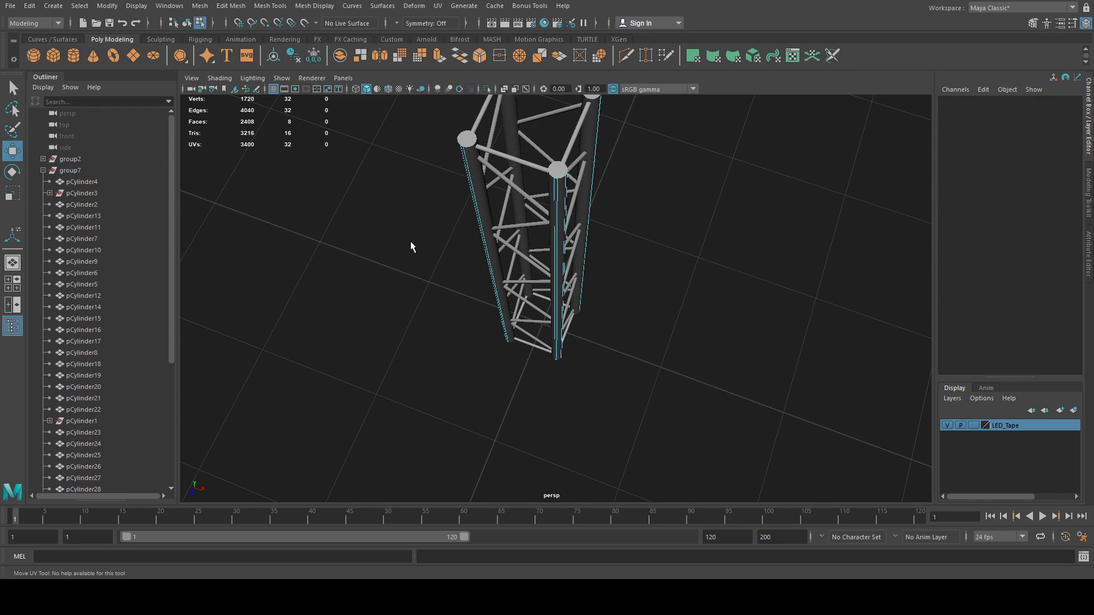
click(504, 353)
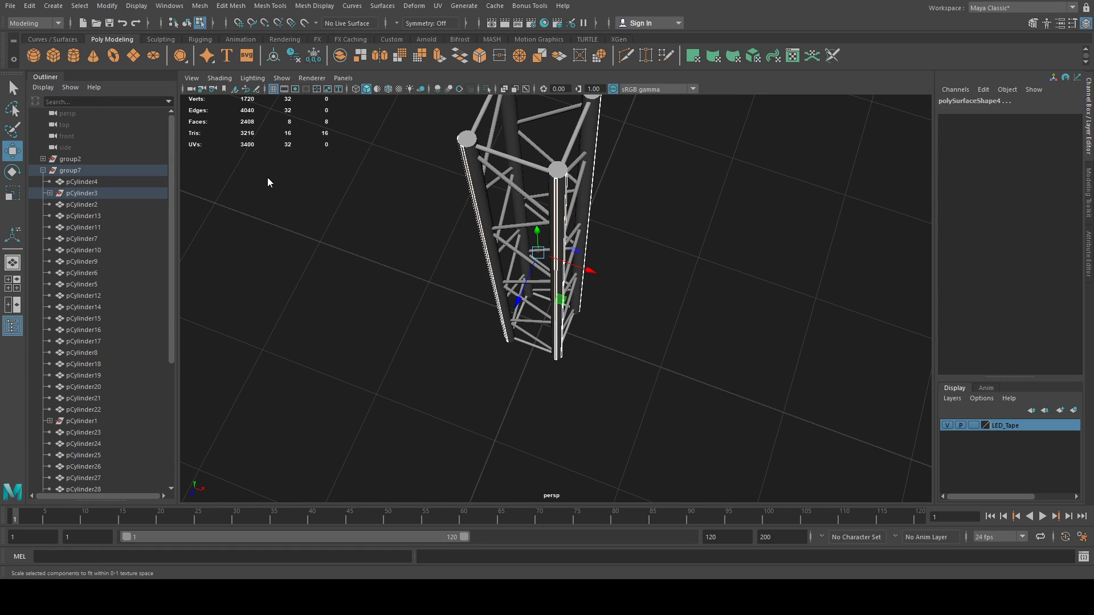
key(ctrl+e)
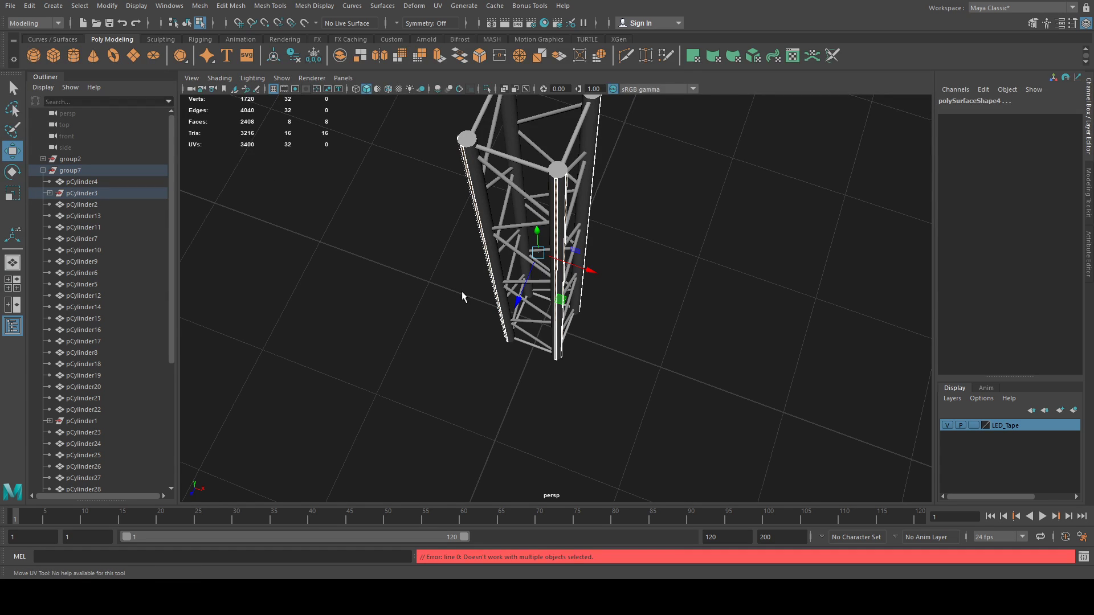
click(408, 237)
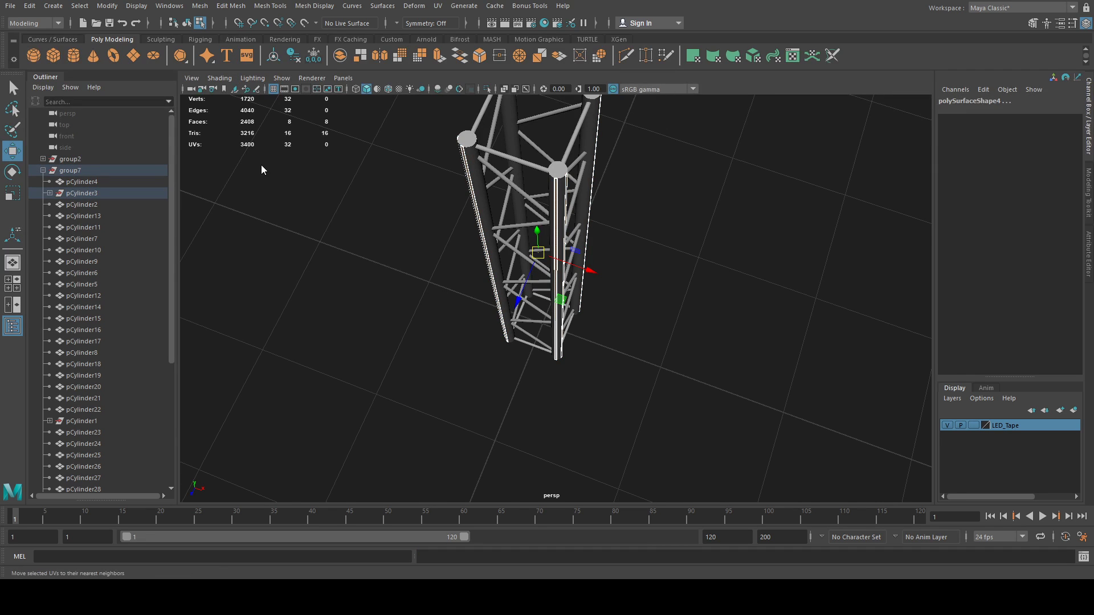
key(ctrl+e)
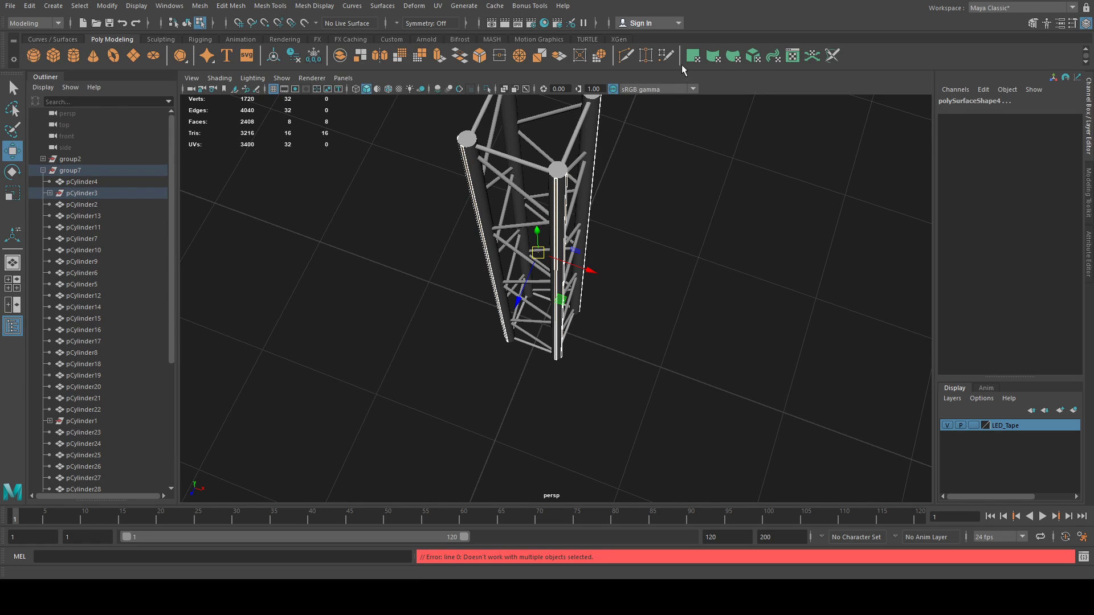
Step: Combine the LED tape strips in the pCylinder3 group into one mesh
click(90, 195)
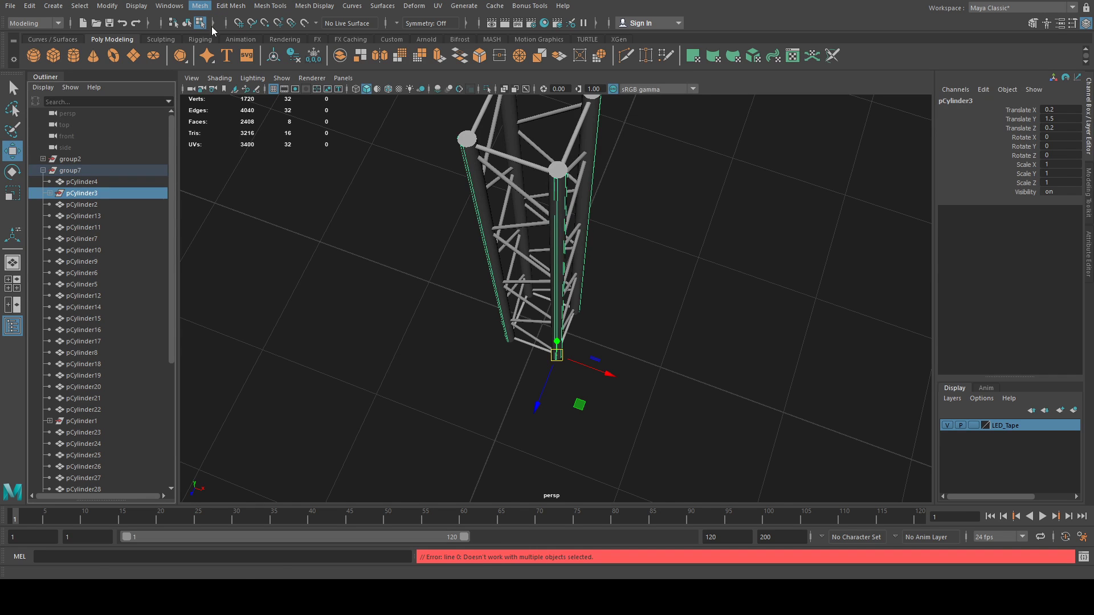
click(212, 30)
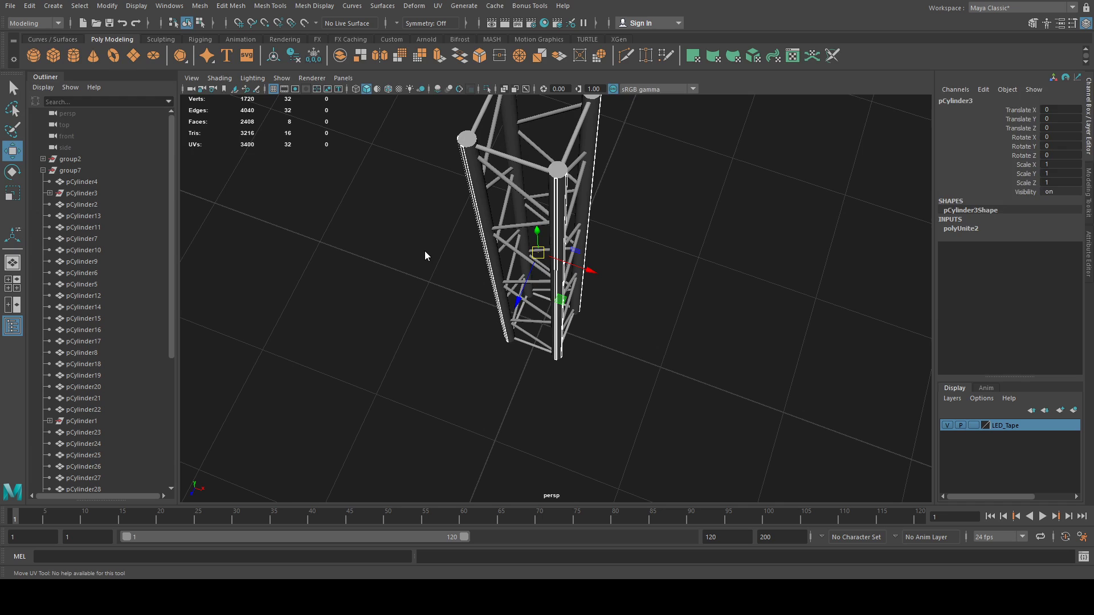
Step: Normalize the UVs of the combined LED strip faces, rotate them 90 degrees, and return to object mode with nothing selected
key(F11)
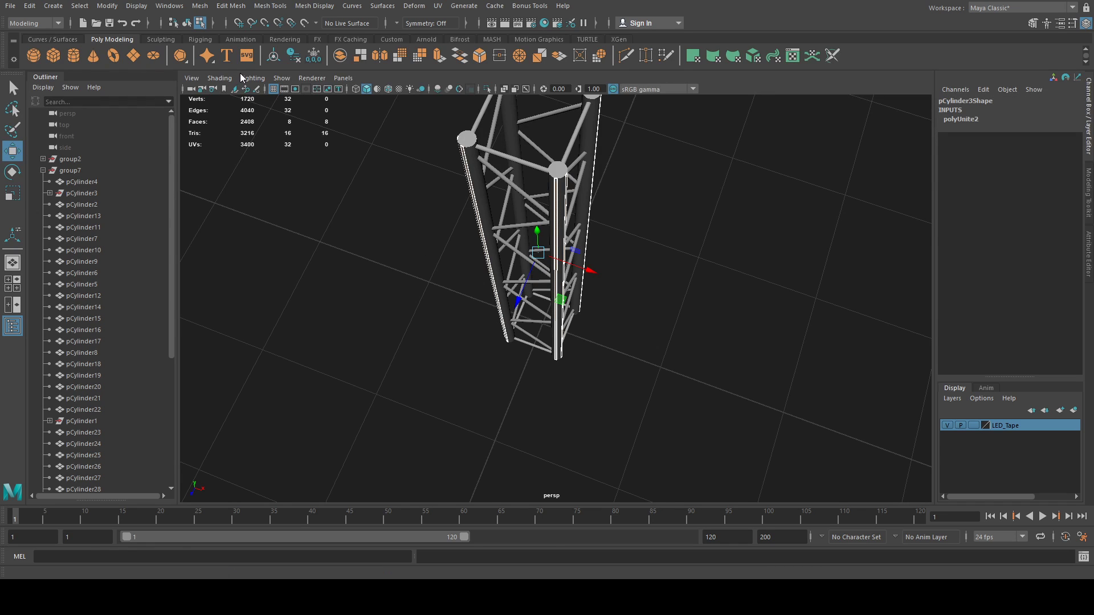
click(268, 182)
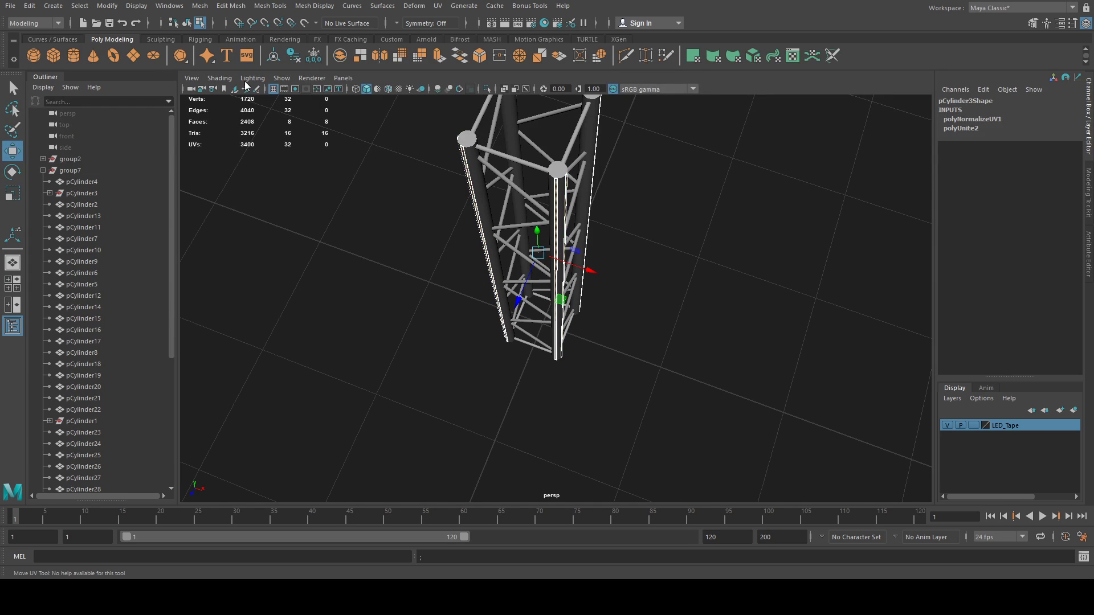
click(246, 185)
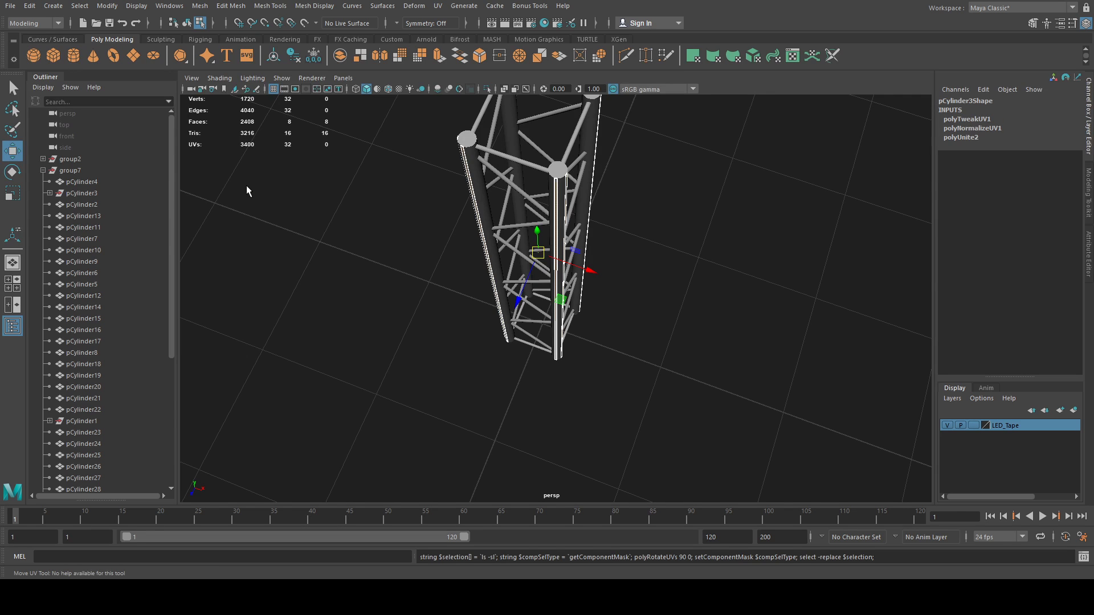
click(672, 177)
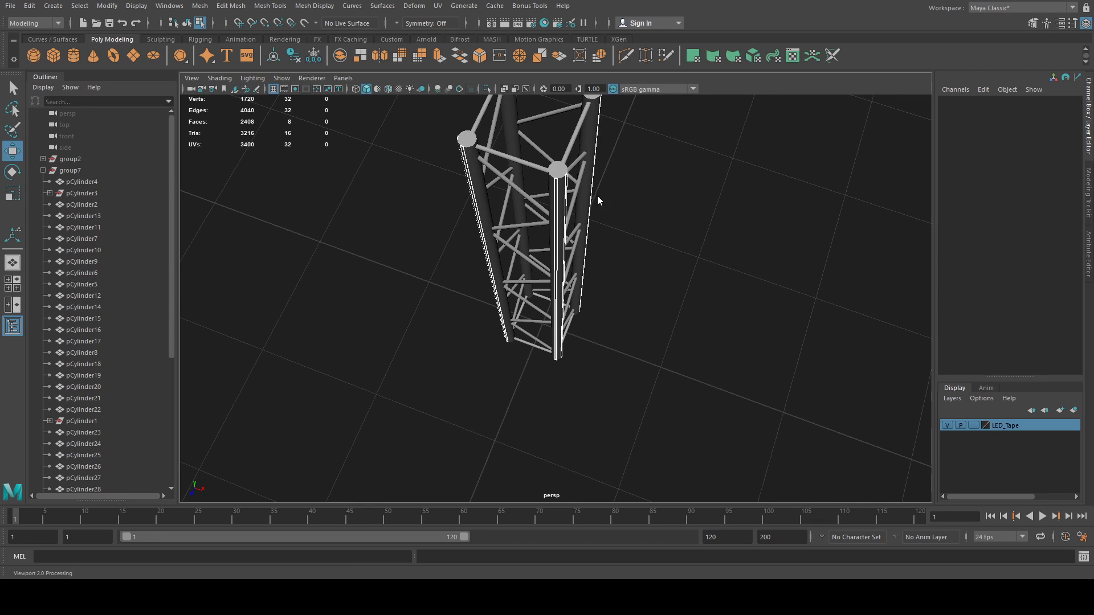
click(539, 196)
click(312, 170)
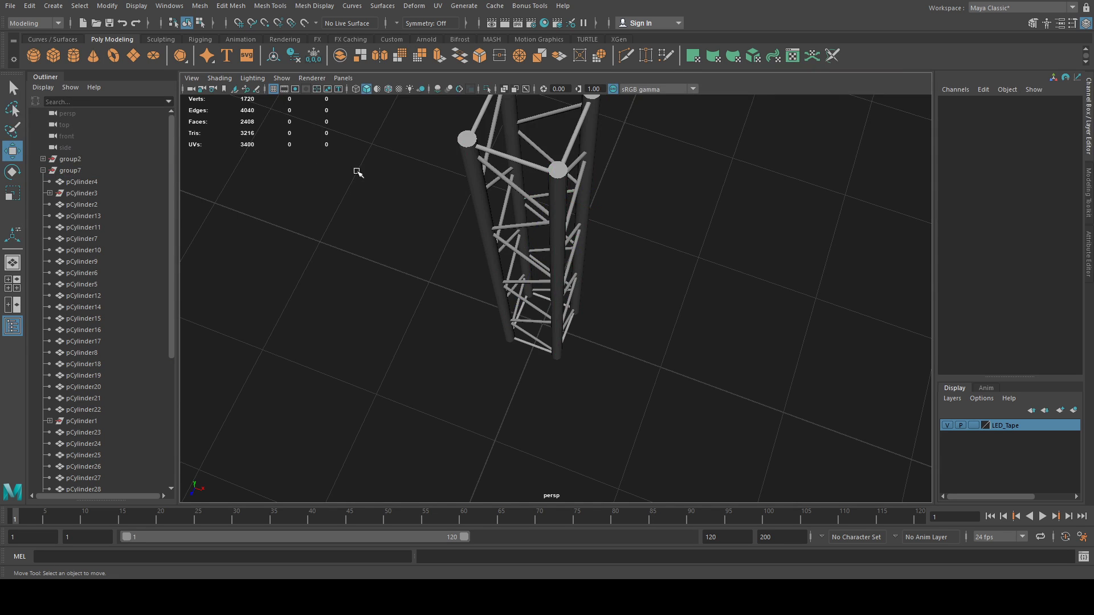
Step: Try a Twist deformer on all the individually selected truss parts, and undo it
scroll(359, 171, down, 5)
drag(437, 162, 592, 316)
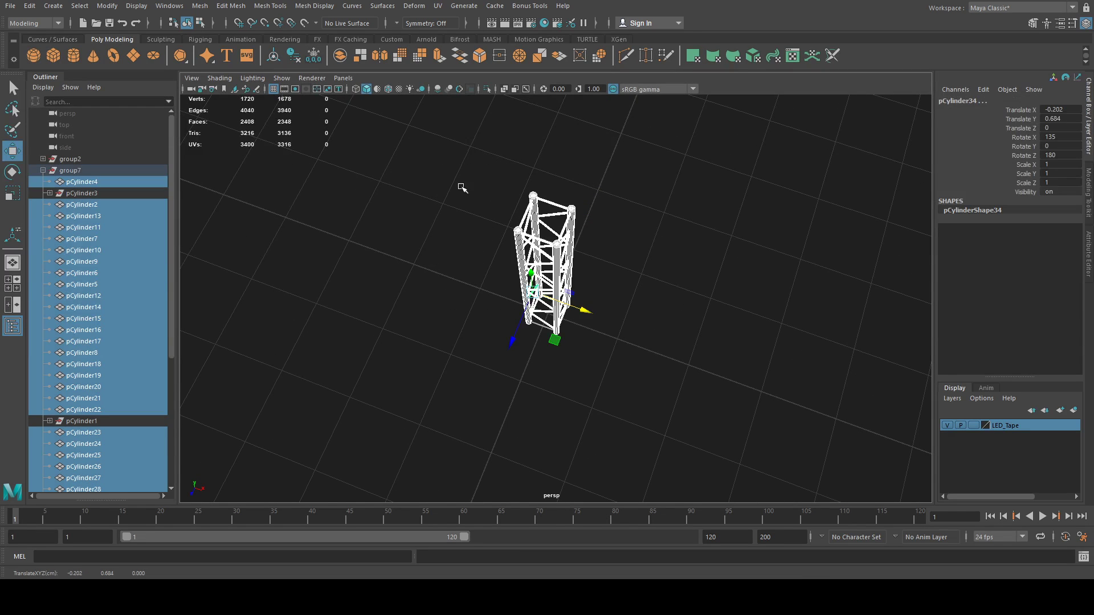
click(454, 178)
drag(454, 178, 645, 422)
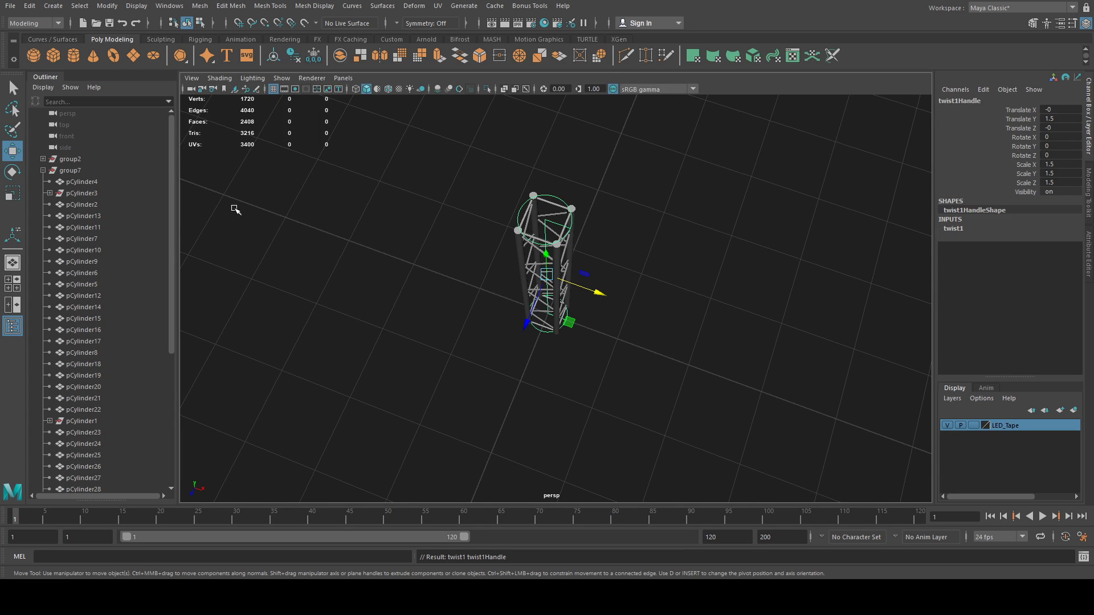
key(ctrl+z)
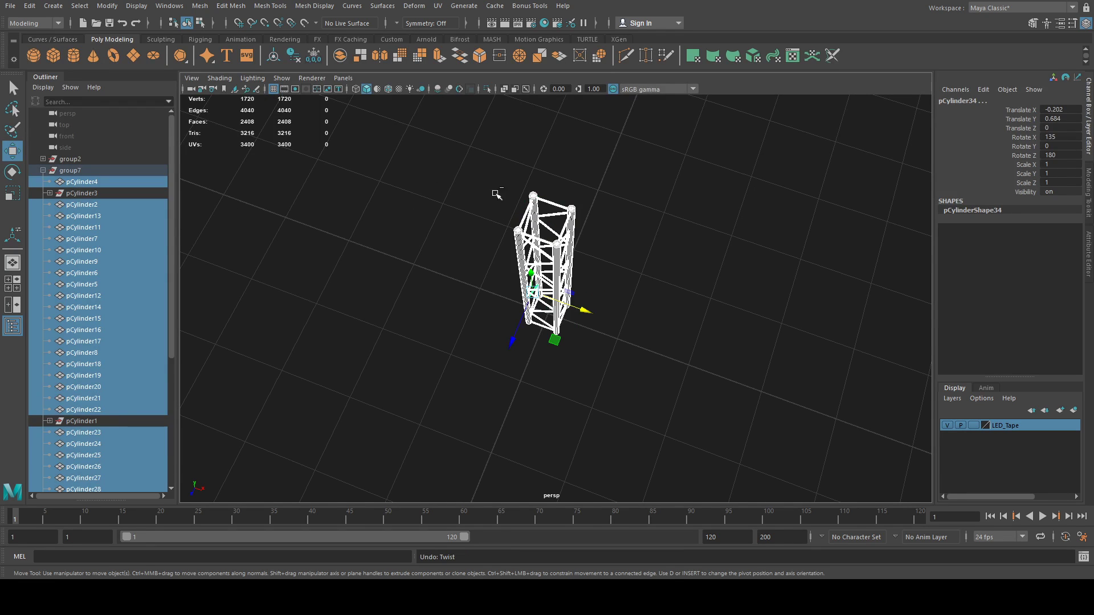
Step: Select the whole truss, group its parts, and apply a Twist deformer to the group
click(476, 176)
drag(476, 176, 659, 390)
key(ctrl+g)
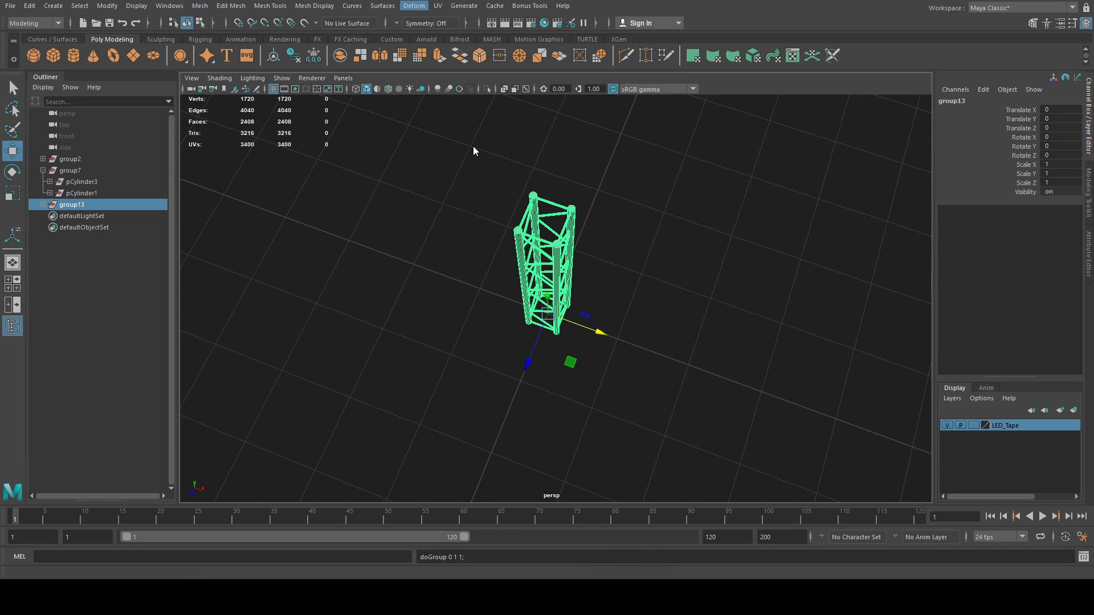
click(580, 207)
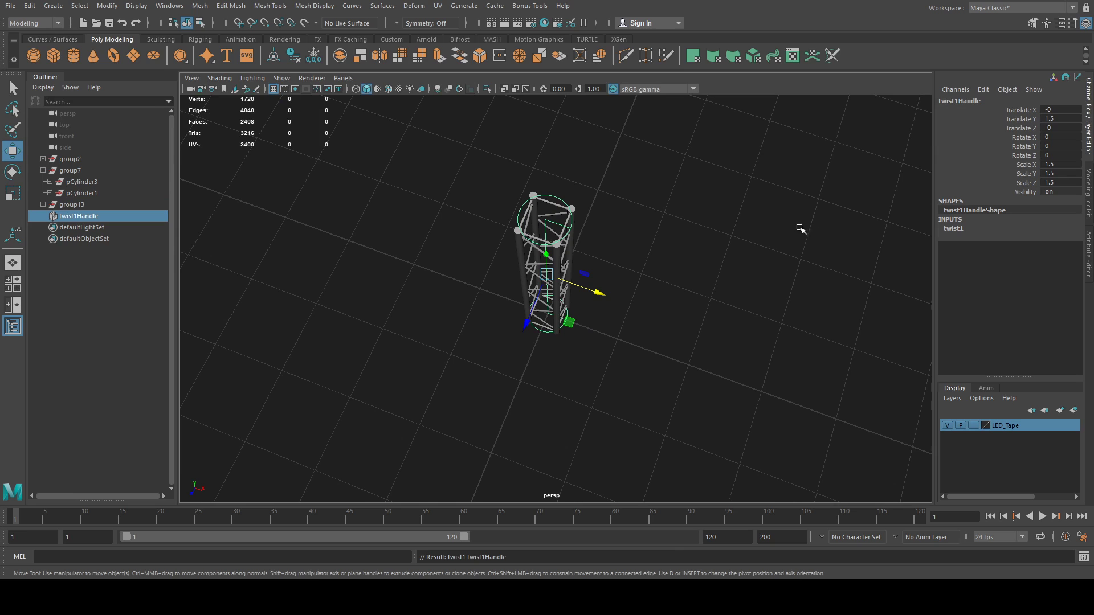
Step: Try a 360 end angle on the Twist deformer and undo it
click(957, 228)
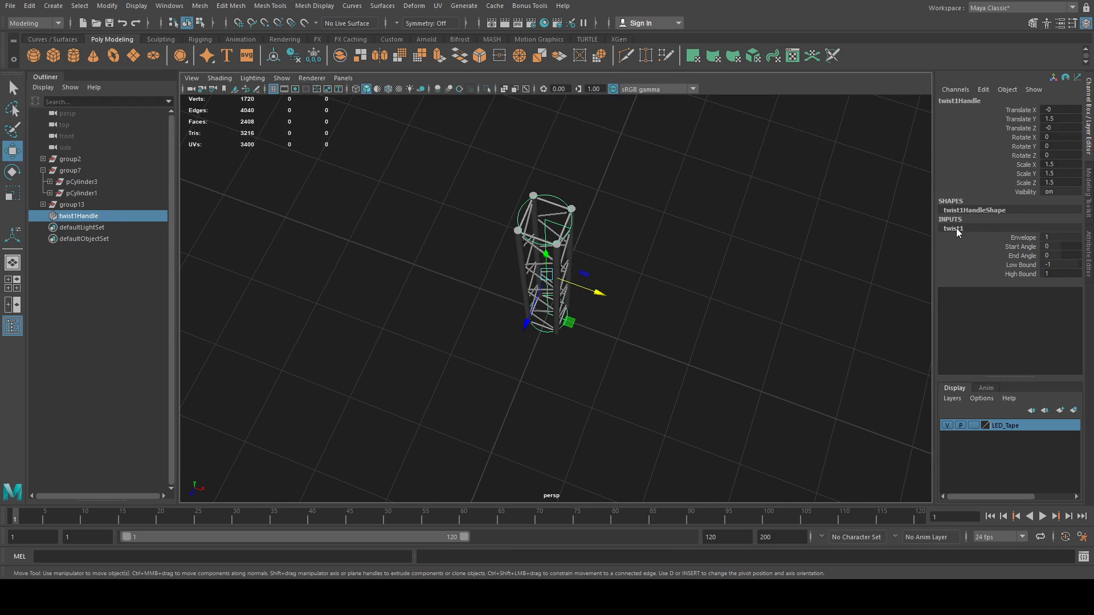
click(1058, 256)
text(360)
key(Return)
alt+drag(450, 342, 663, 279)
key(ctrl+z)
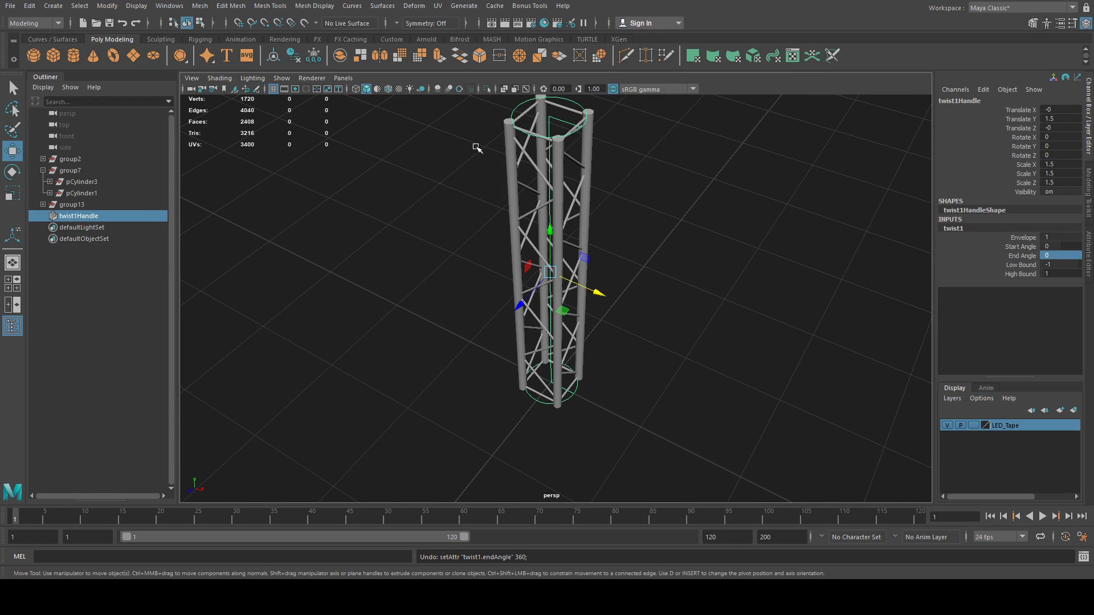
Step: Undo the Twist deformer and the grouping of the truss parts, and clear the selection
click(98, 216)
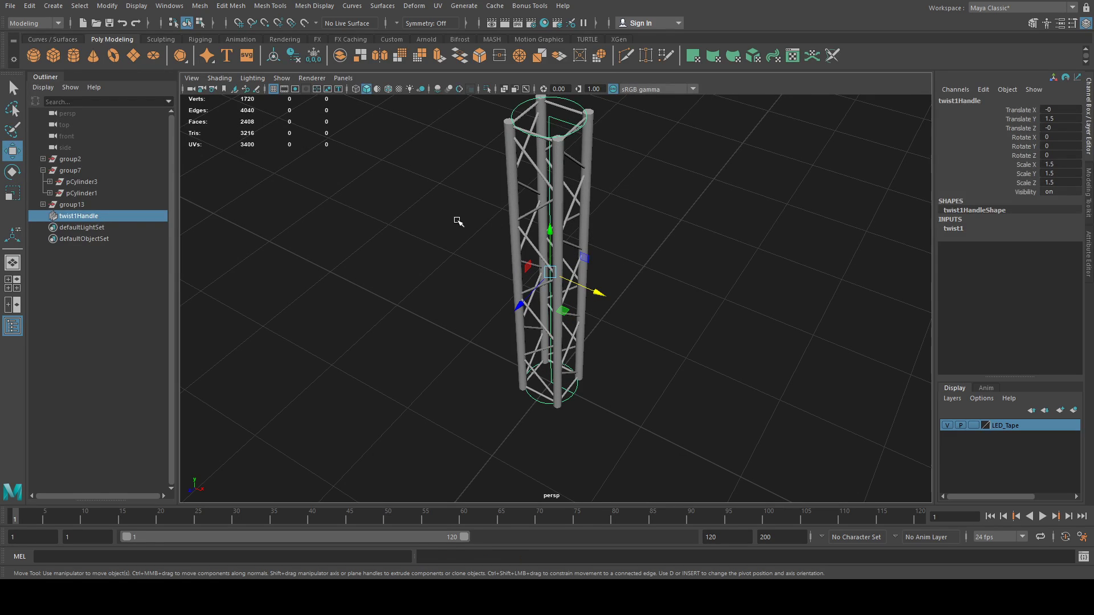
key(ctrl+z)
key(ctrl+z)
key(ctrl+z)
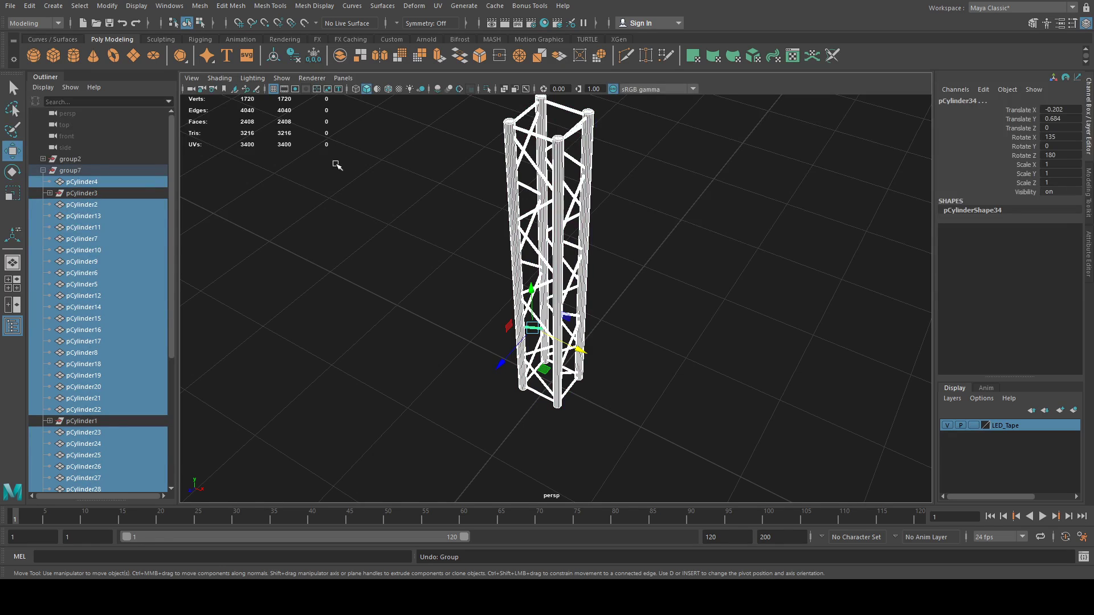
click(383, 255)
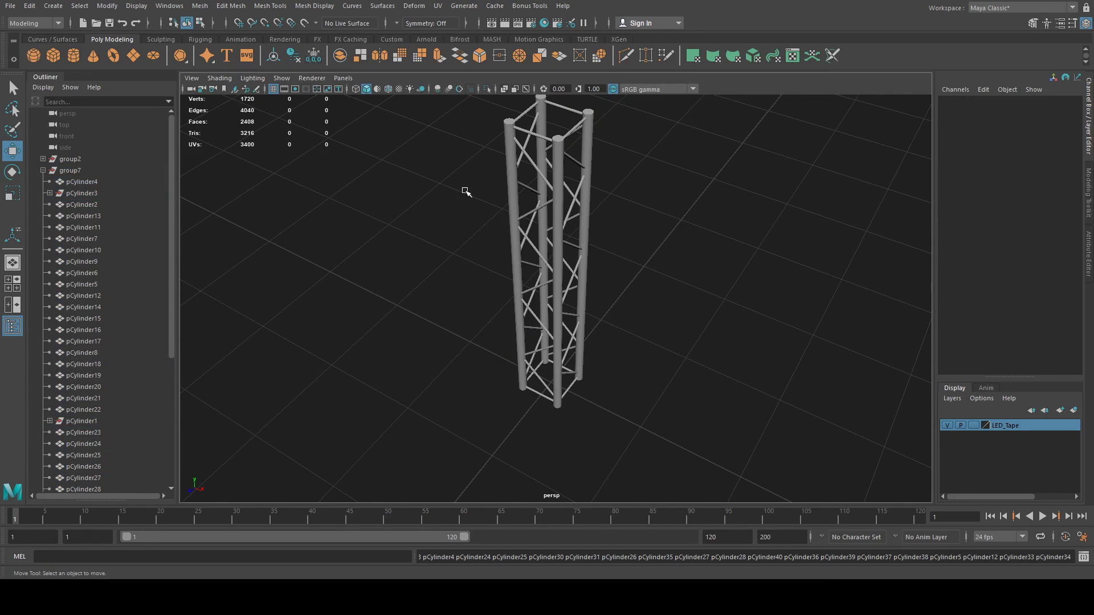
Step: Set the LED_Tape layer to template and try to select the truss without its LED strips
scroll(466, 197, down, 2)
drag(475, 144, 616, 420)
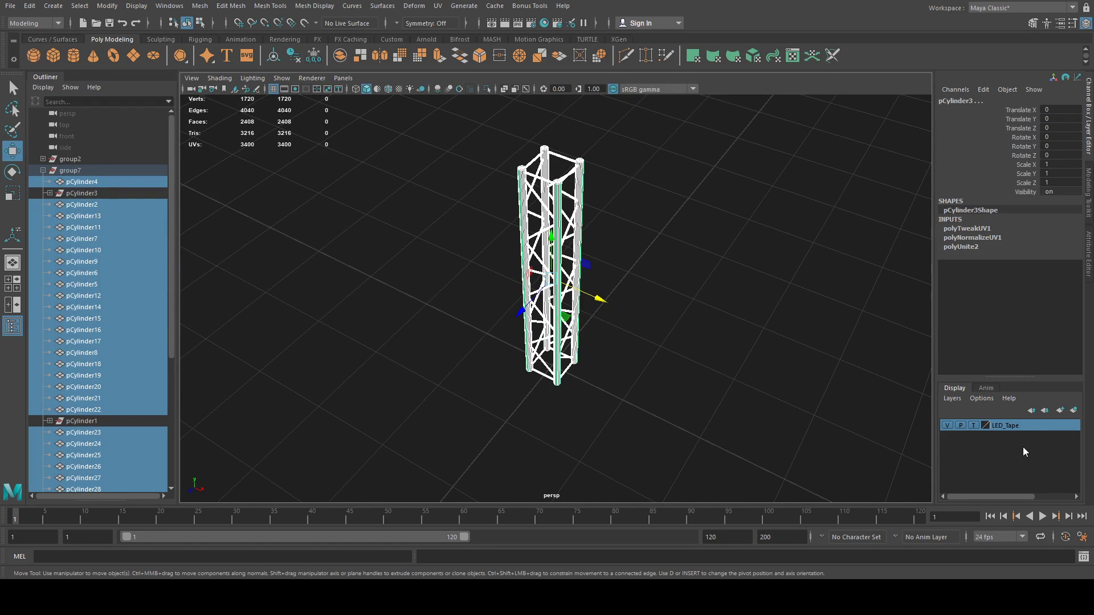
key(ctrl+z)
click(688, 224)
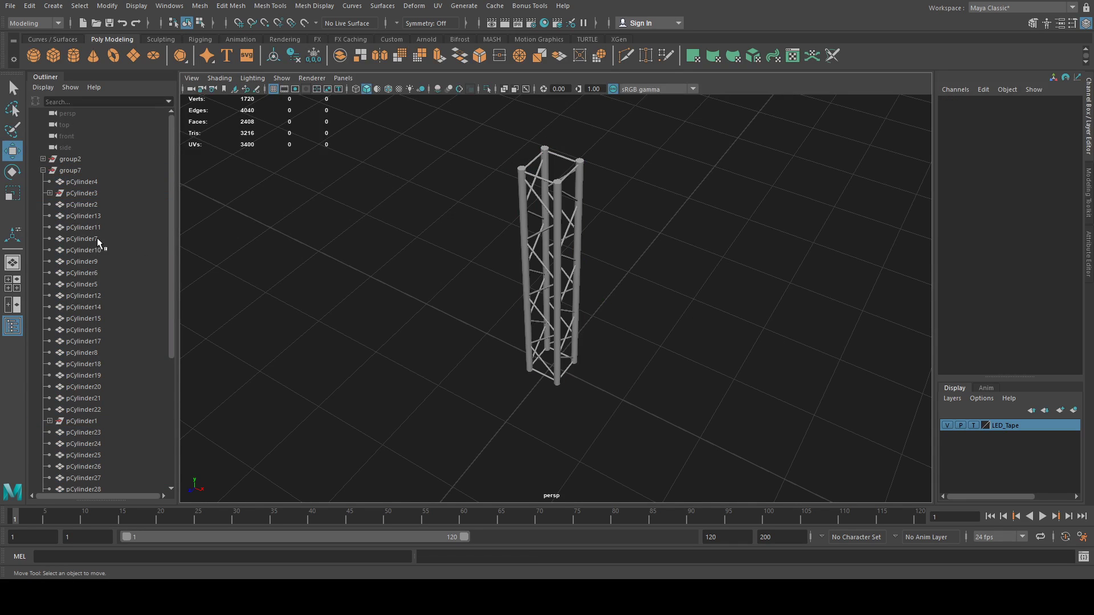
Step: Collapse group7 and assign the combined LED strip mesh pCylinder3 to the LED_Tape layer
click(42, 170)
click(89, 188)
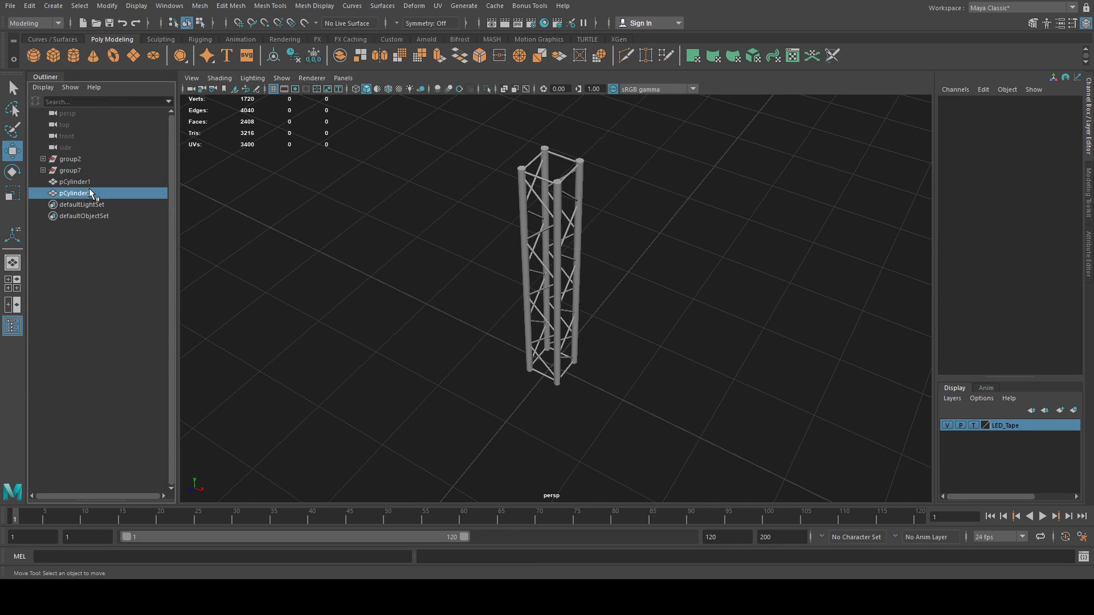
click(90, 181)
click(88, 193)
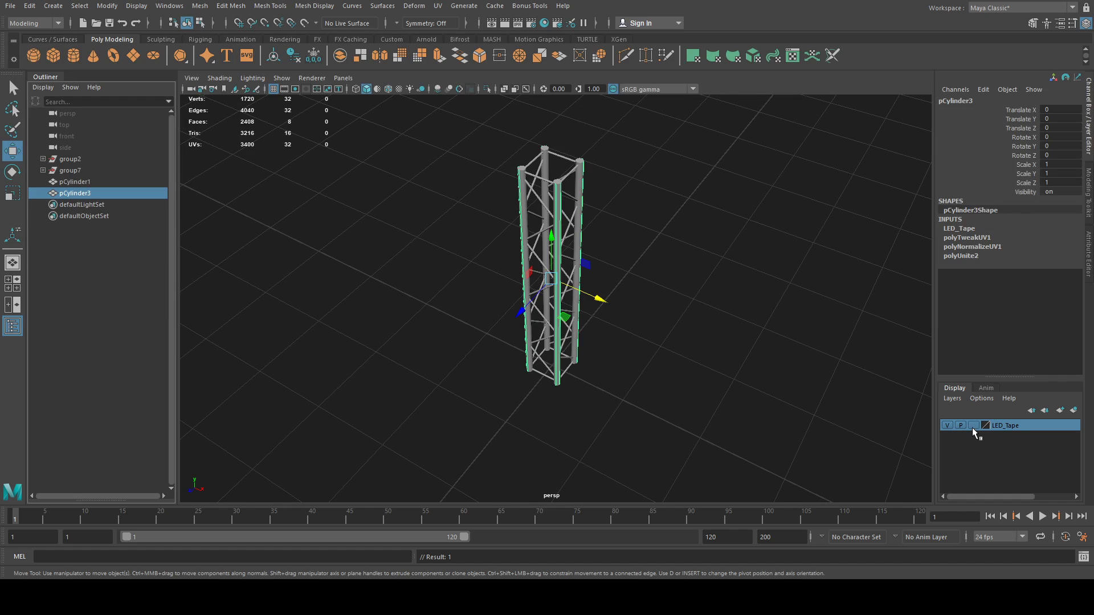
Step: With the LED_Tape layer set to reference, combine pCylinder1, group7 and group2 into a single truss mesh
click(85, 181)
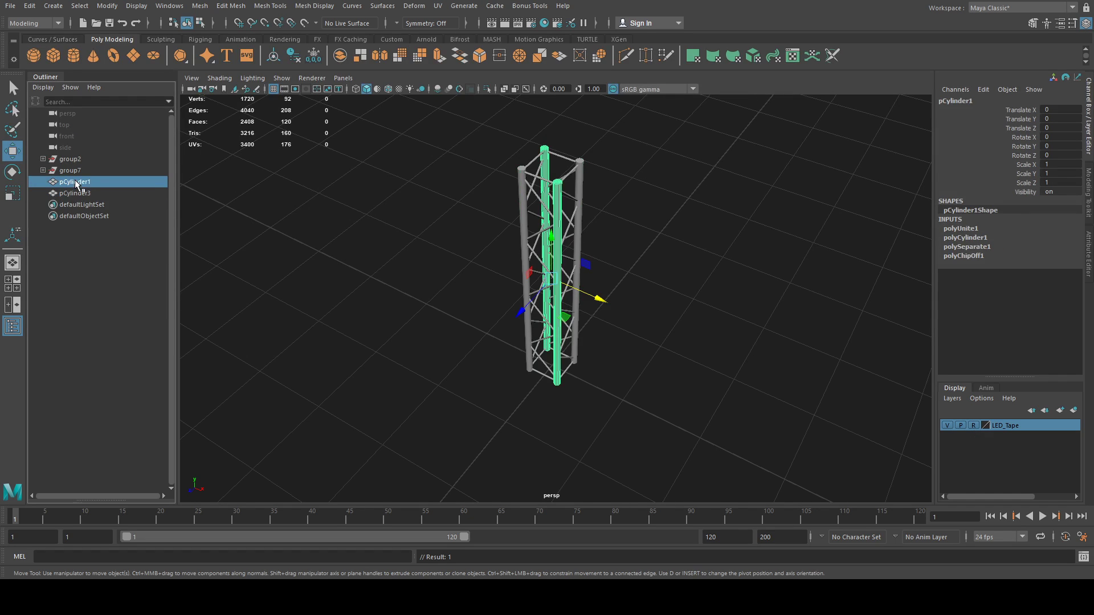
ctrl+click(85, 169)
ctrl+click(84, 157)
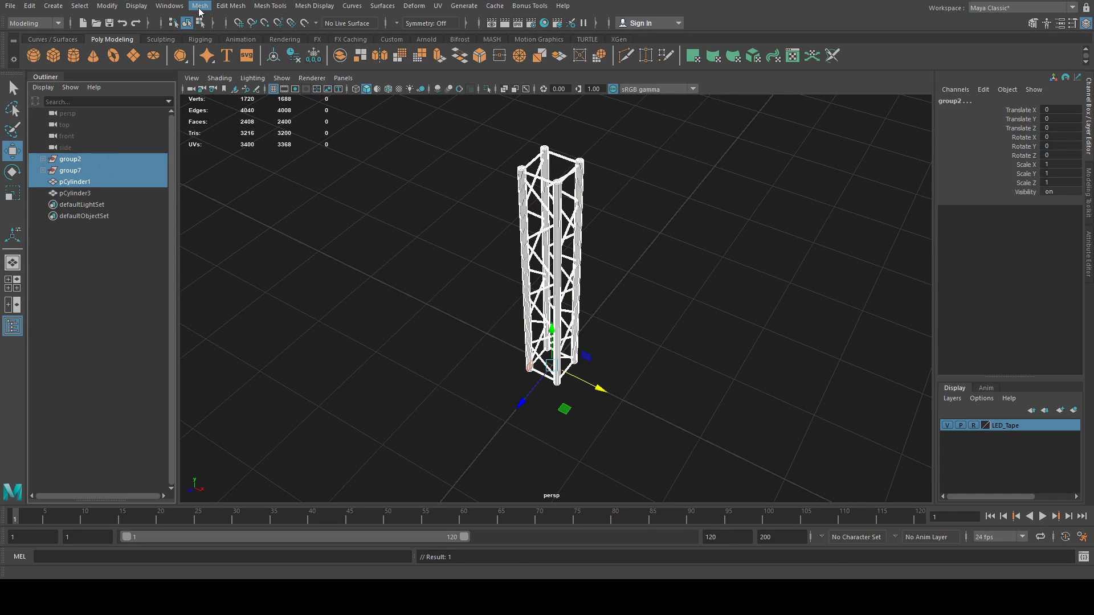
click(215, 53)
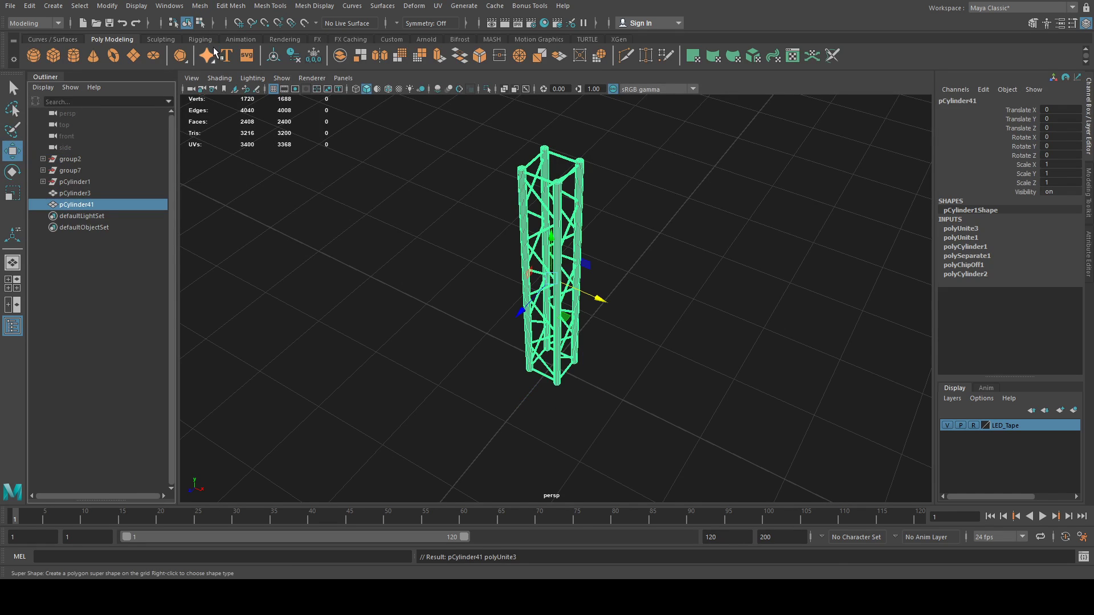
Step: Group the LED strip mesh pCylinder3 together with the combined truss mesh pCylinder41
ctrl+click(78, 195)
ctrl+click(80, 200)
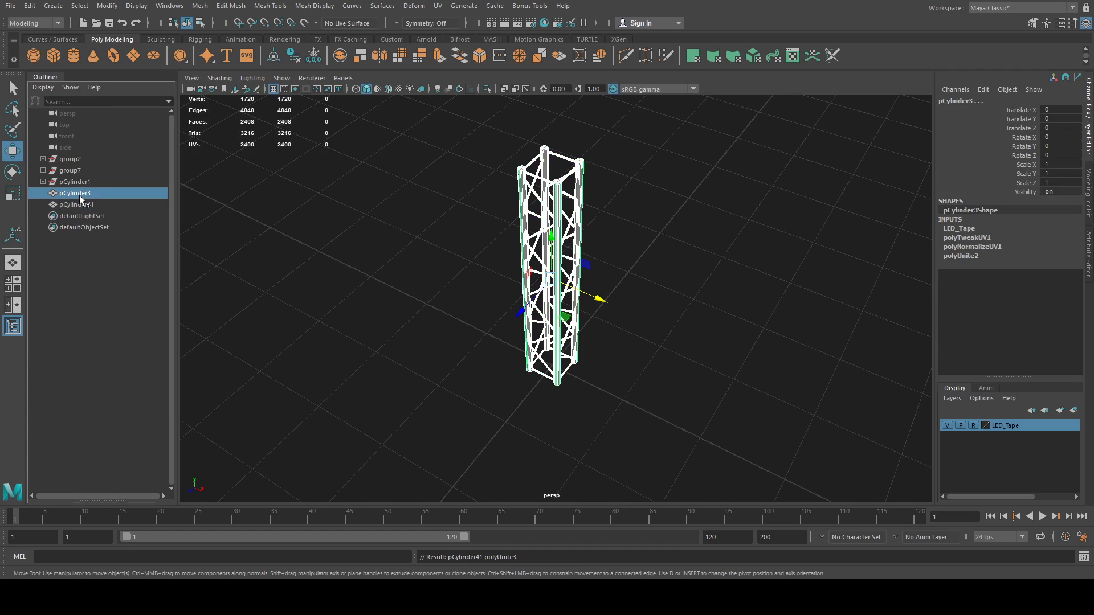
ctrl+click(81, 209)
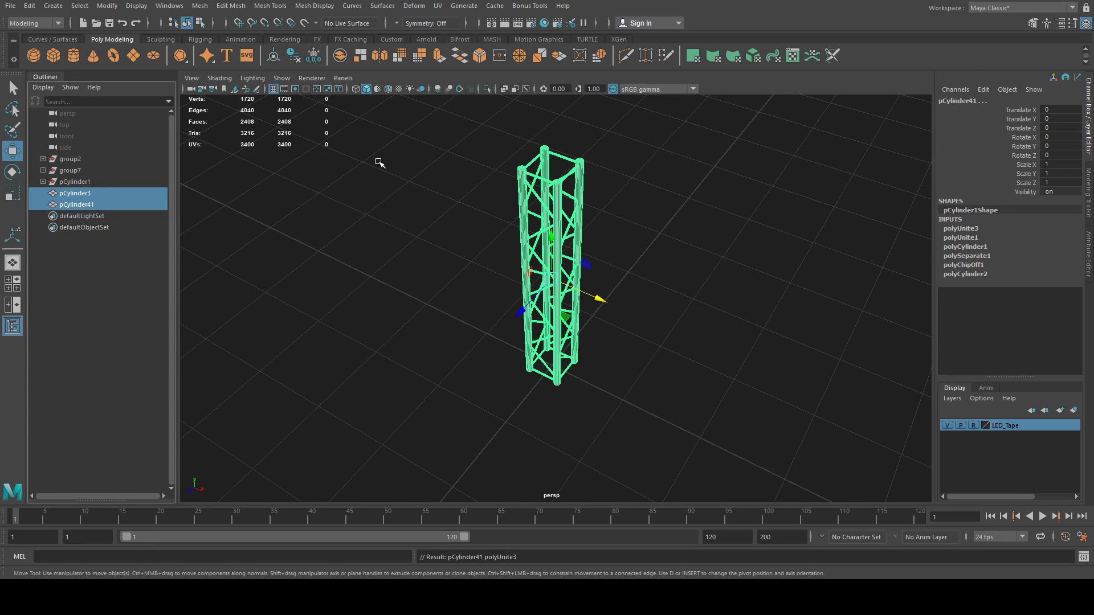
key(ctrl+g)
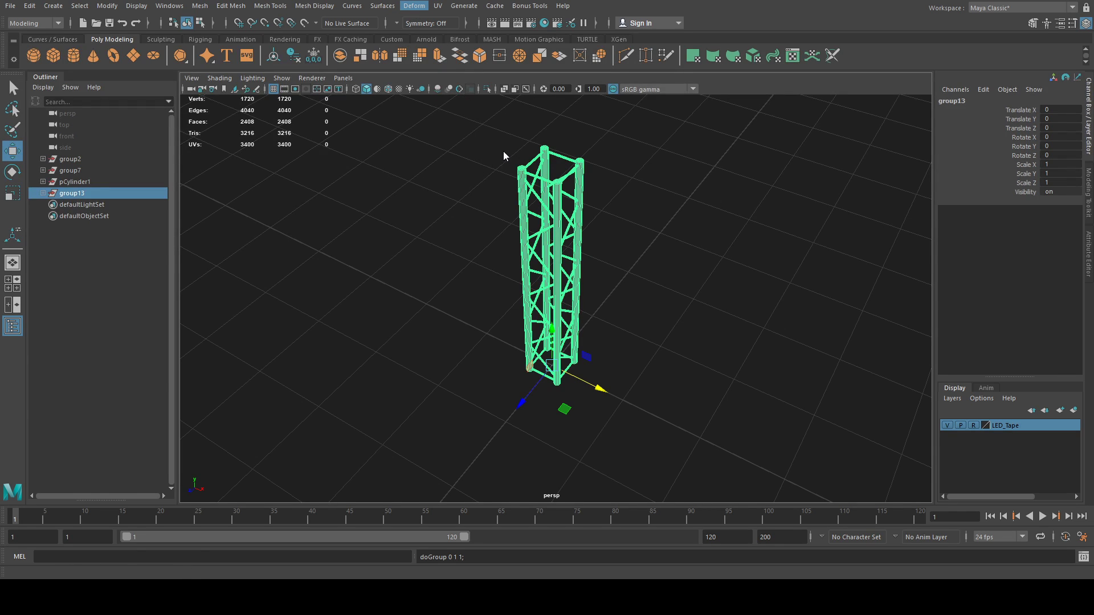
Step: Apply a Twist deformer to the group and set its End Angle to 359
click(576, 206)
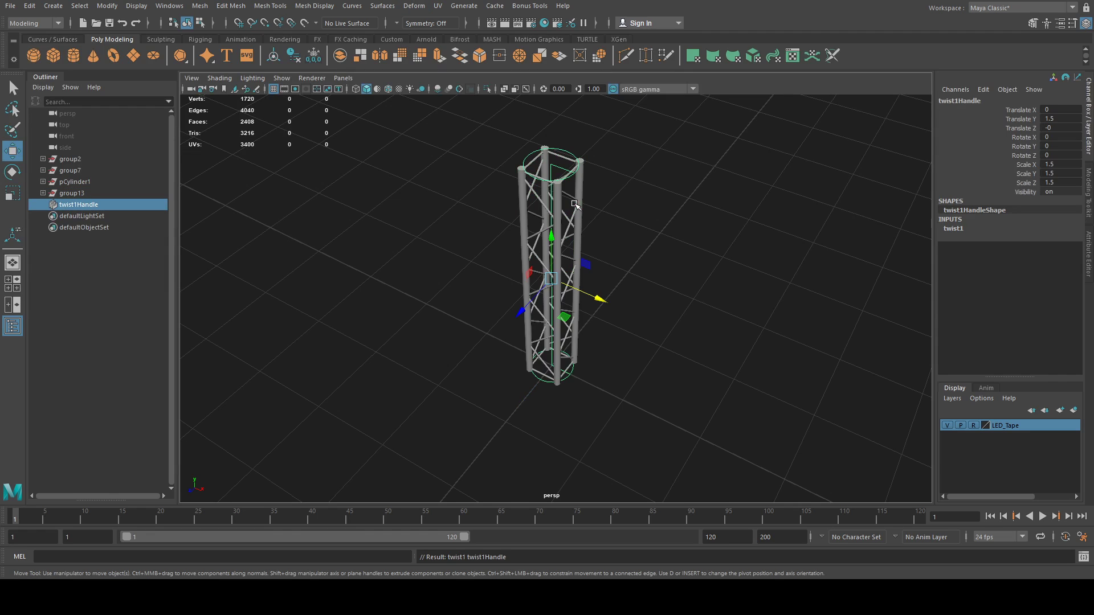
click(960, 229)
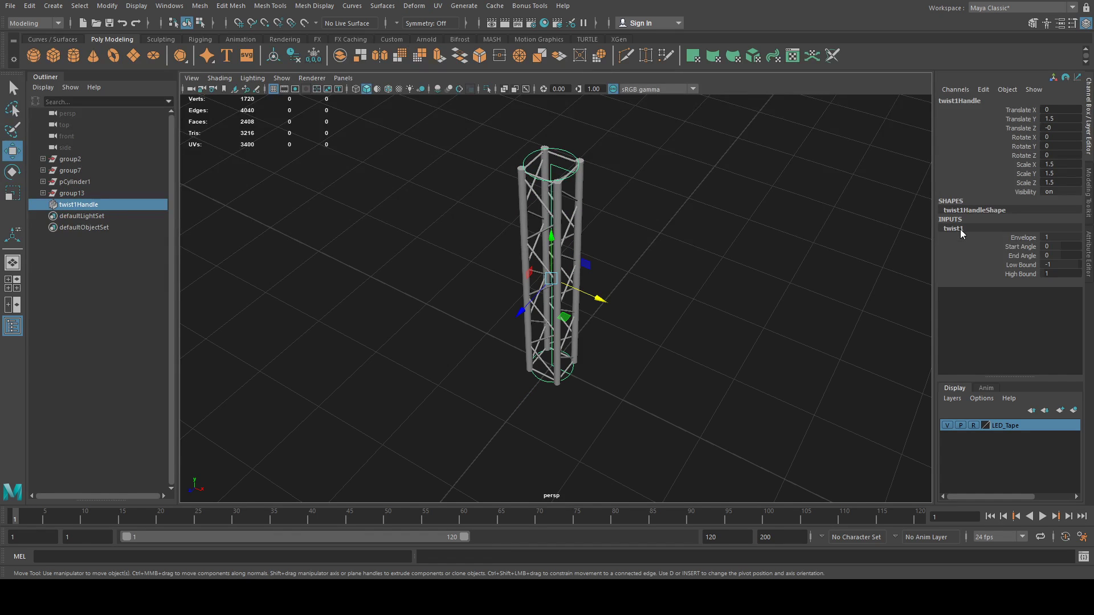
click(1055, 256)
key(Return)
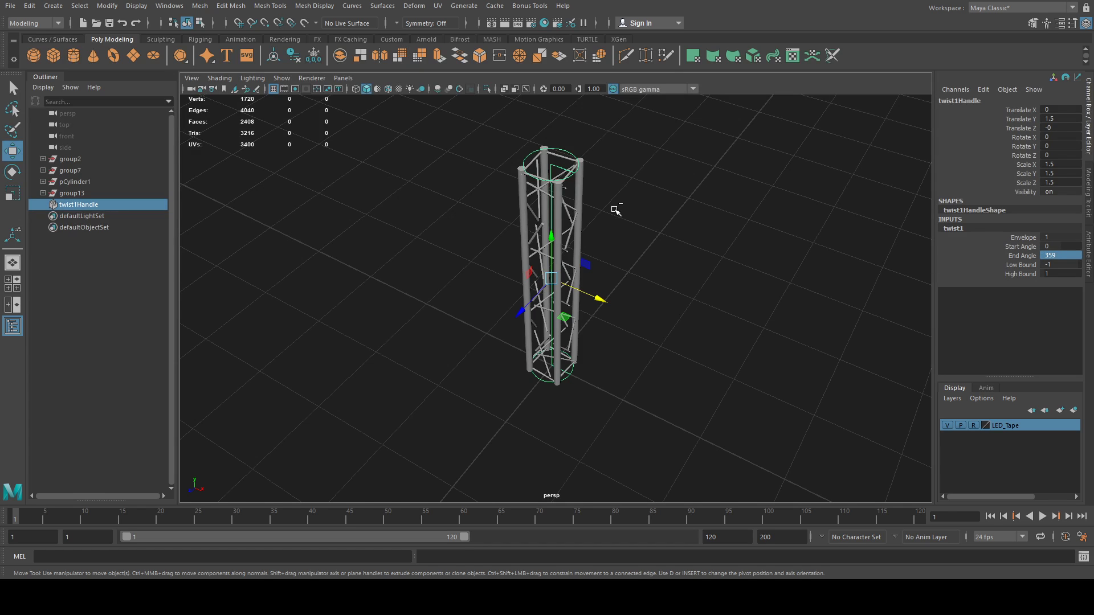
Step: Undo the group's twist angle, the Twist deformer and the grouping of the two meshes
key(ctrl+z)
alt+drag(579, 182, 620, 176)
key(ctrl+z)
key(ctrl+z)
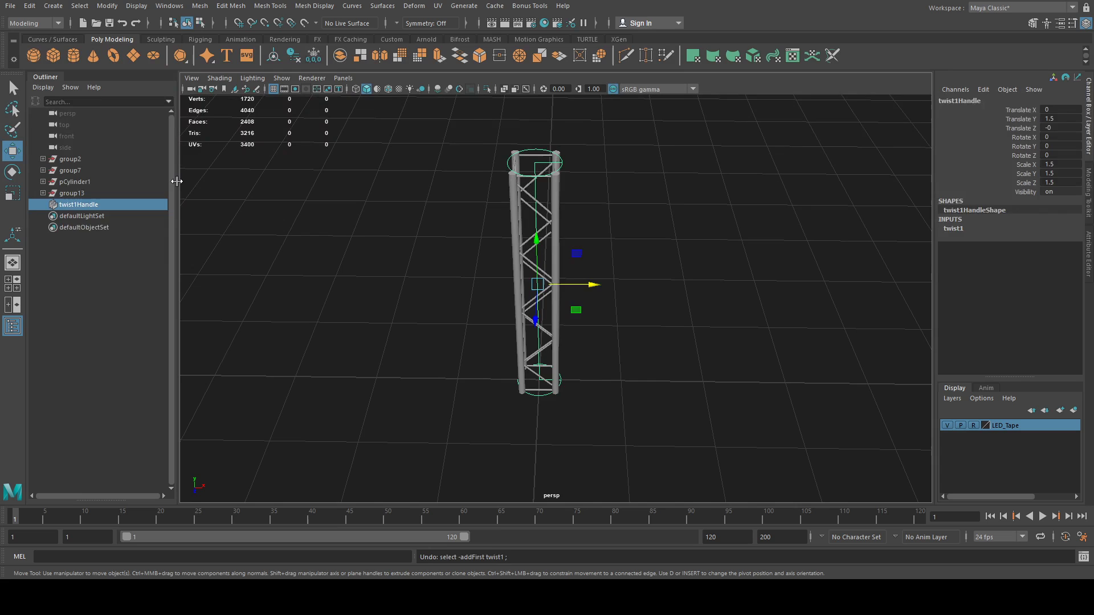
key(ctrl+z)
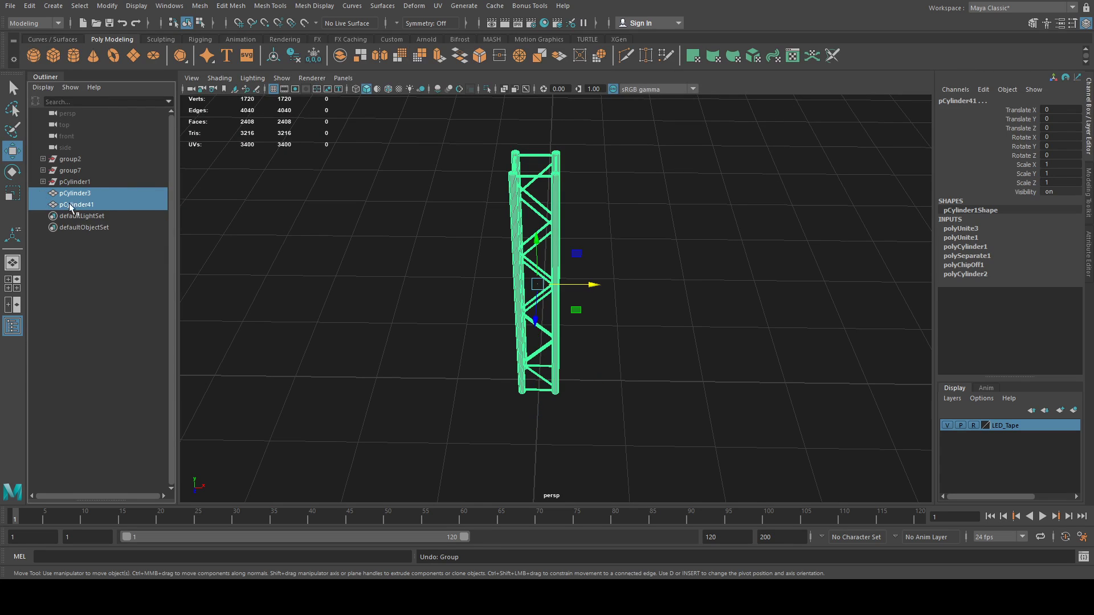
Step: Apply a Twist deformer to pCylinder41 alone, set its End Angle to 359, and inspect the deformed truss
ctrl+click(93, 193)
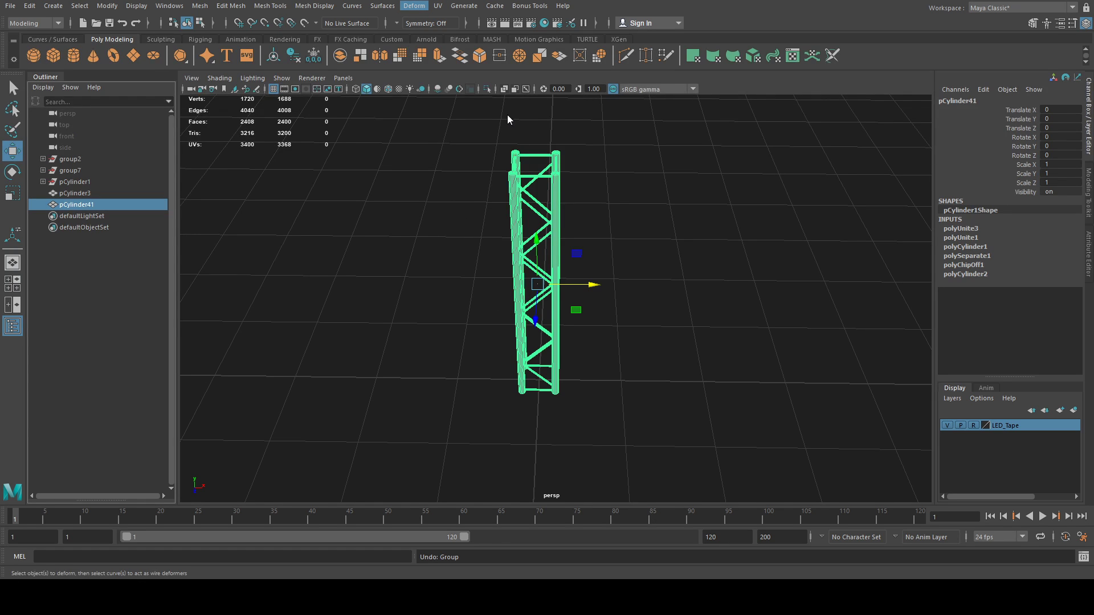
click(599, 210)
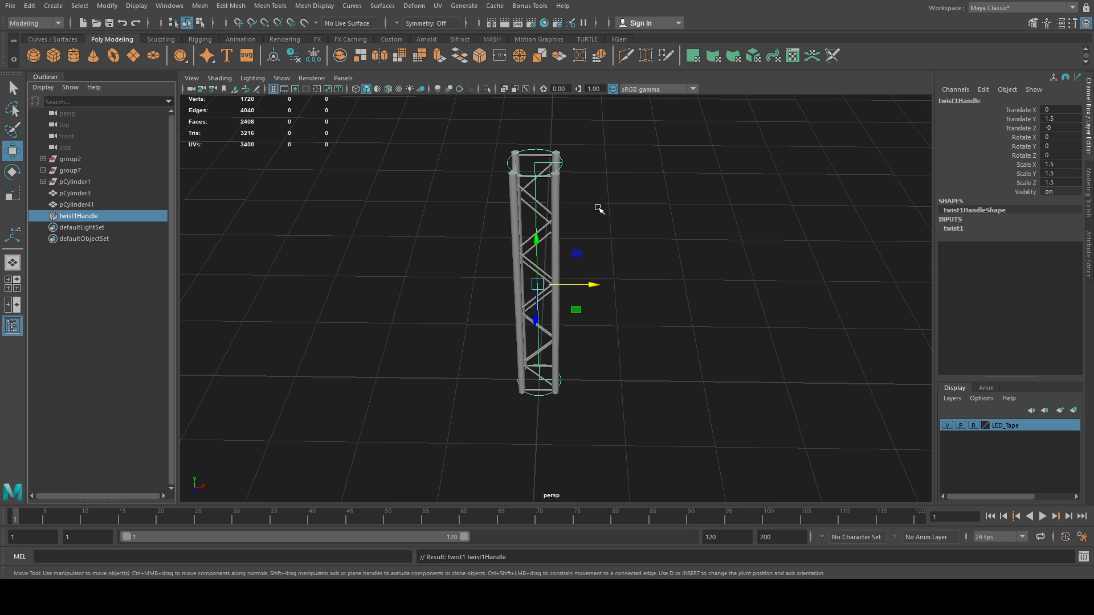
click(960, 229)
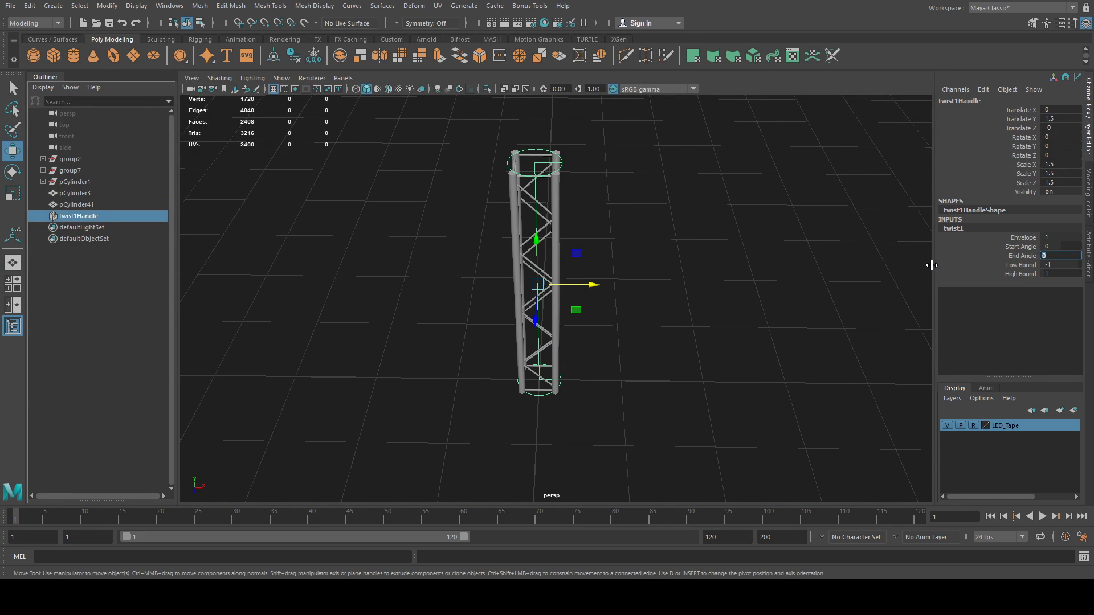
text(9)
key(Return)
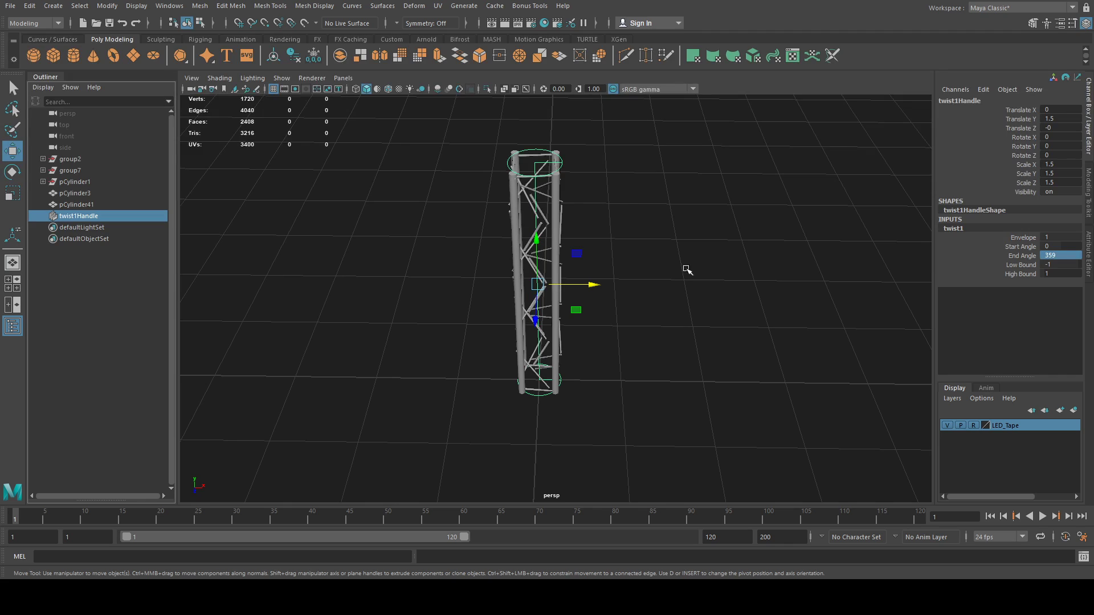
alt+drag(691, 271, 512, 262)
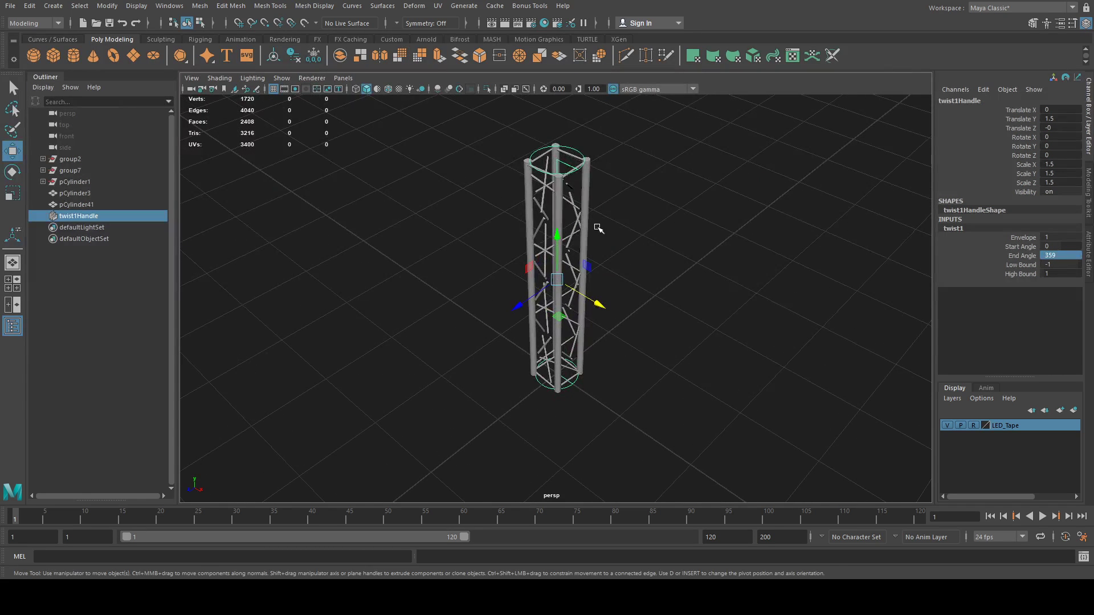
scroll(596, 227, up, 3)
scroll(520, 231, down, 5)
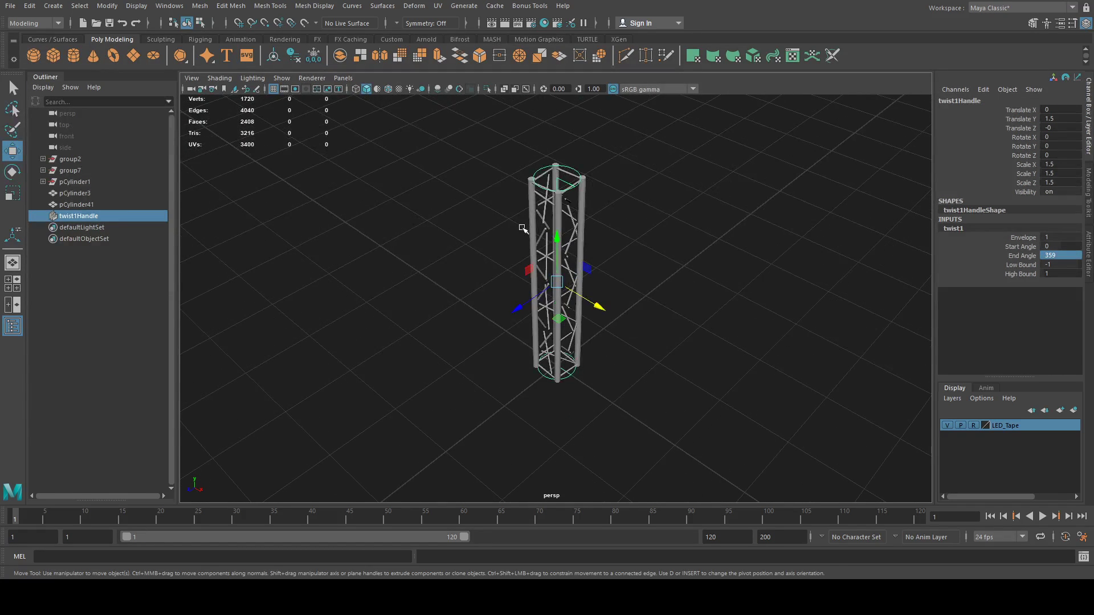
Step: Undo the twist's End Angle change and reselect the truss mesh pCylinder41
click(91, 205)
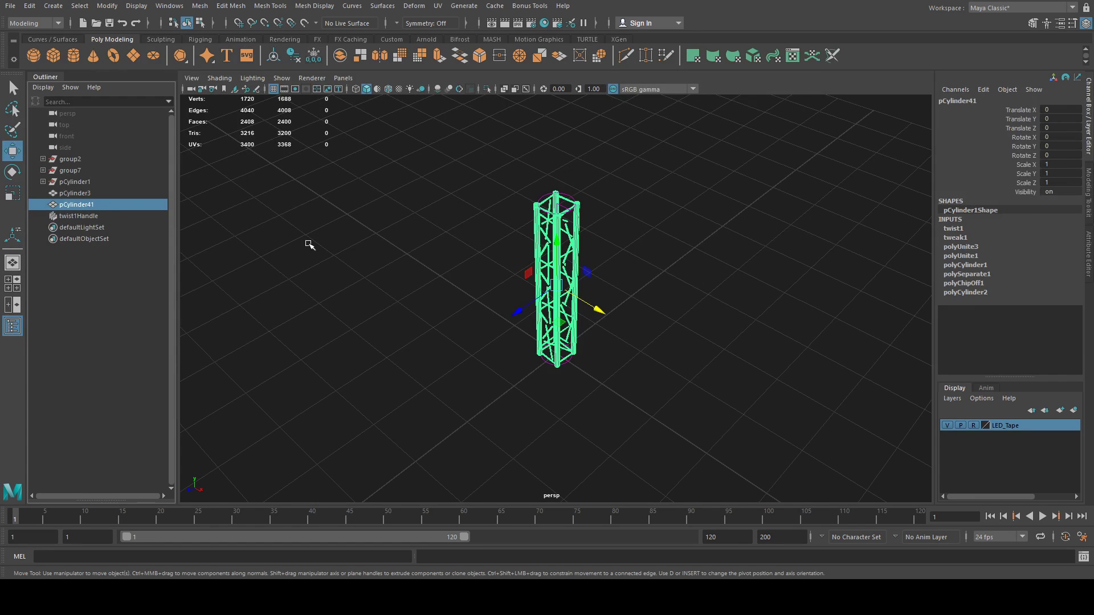
click(448, 204)
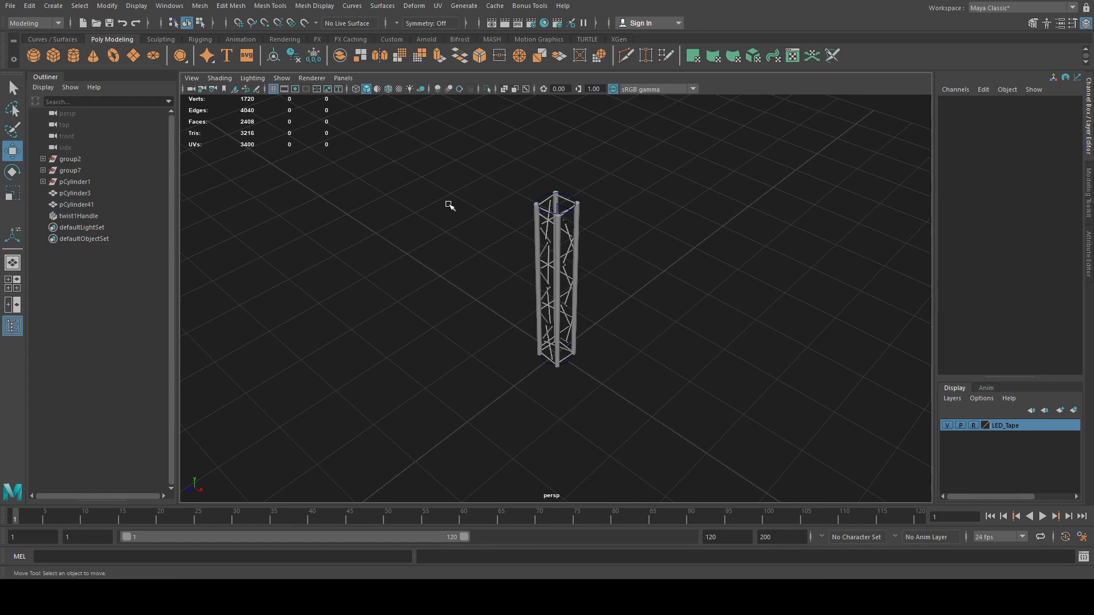
key(ctrl+z)
key(ctrl+z)
key(ctrl+z)
key(ctrl+z)
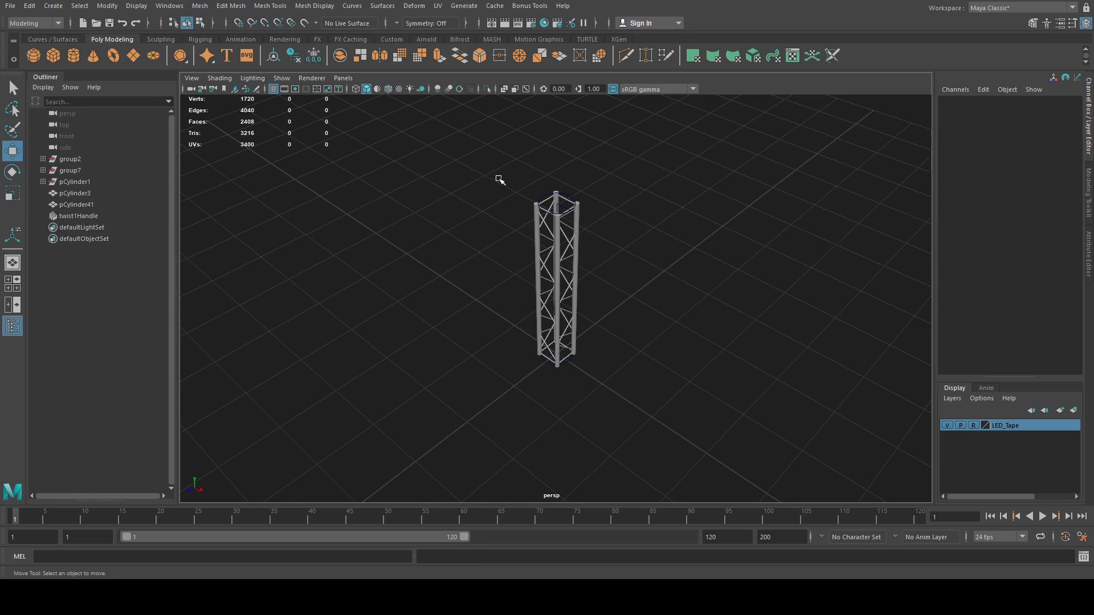
drag(501, 178, 636, 368)
click(106, 204)
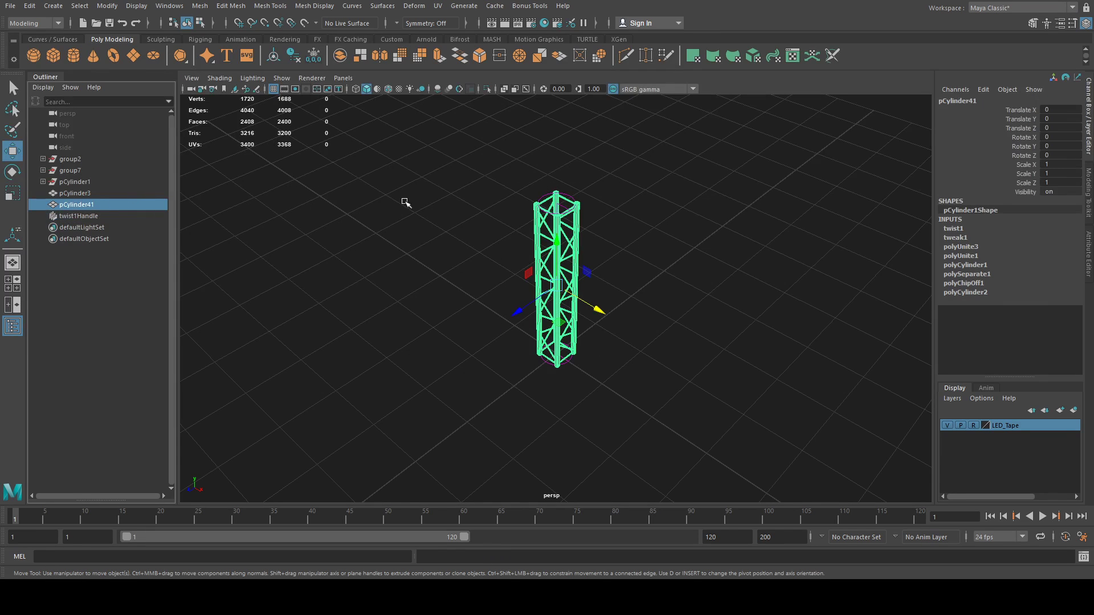
Step: Undo the Twist deformer on pCylinder41 and the combining of the truss parts
key(ctrl+z)
key(ctrl+z)
key(ctrl+z)
key(ctrl+z)
key(ctrl+z)
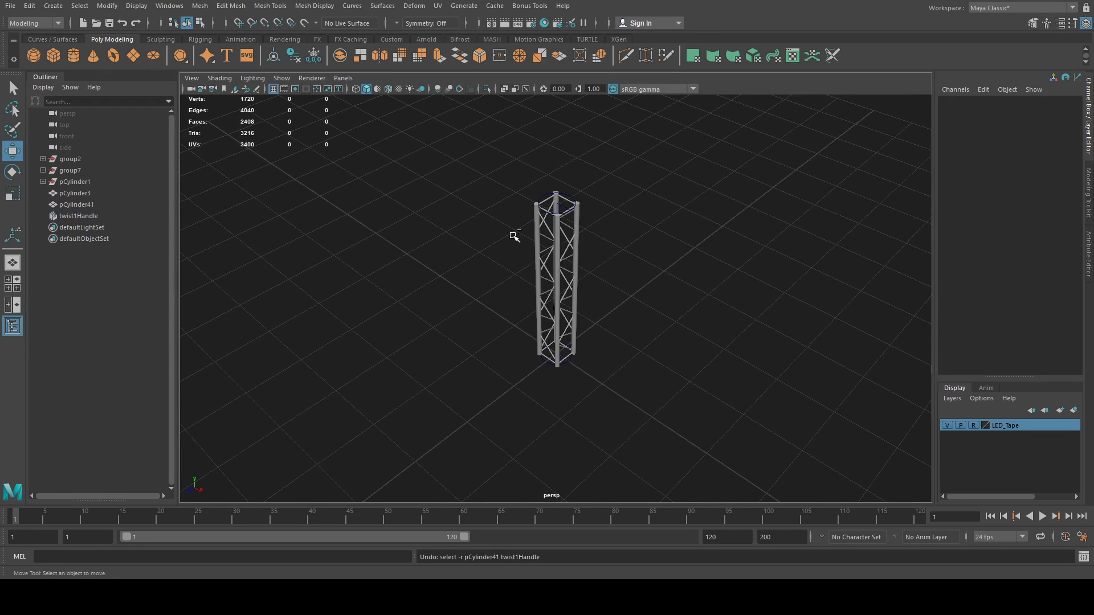
key(ctrl+z)
key(ctrl+z)
key(ctrl+z)
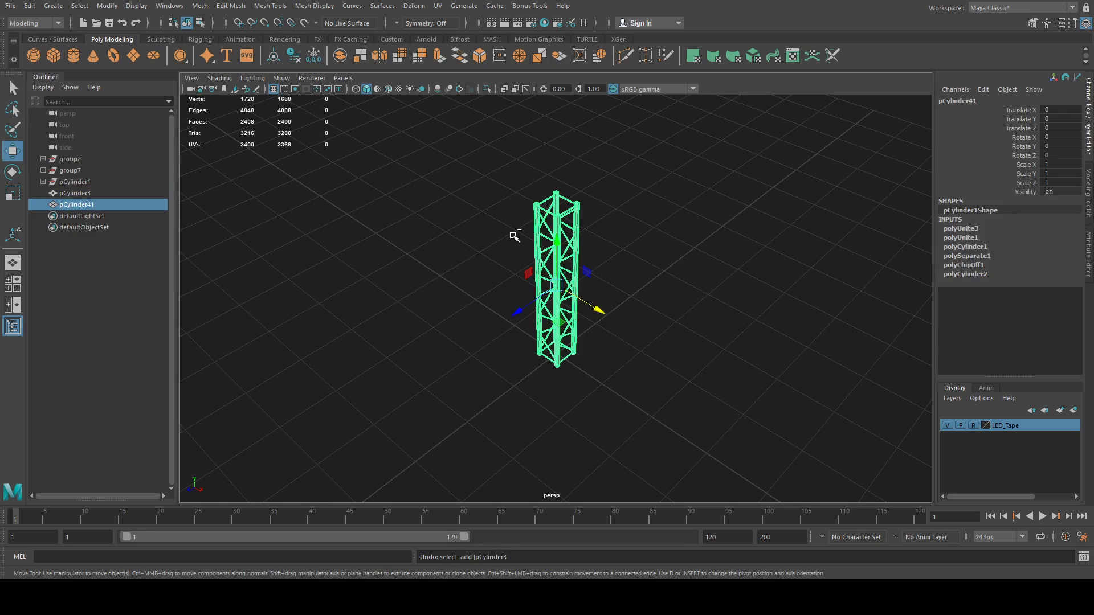
Step: Examine which of the truss's vertical tubes are separate objects and which are combined
click(578, 204)
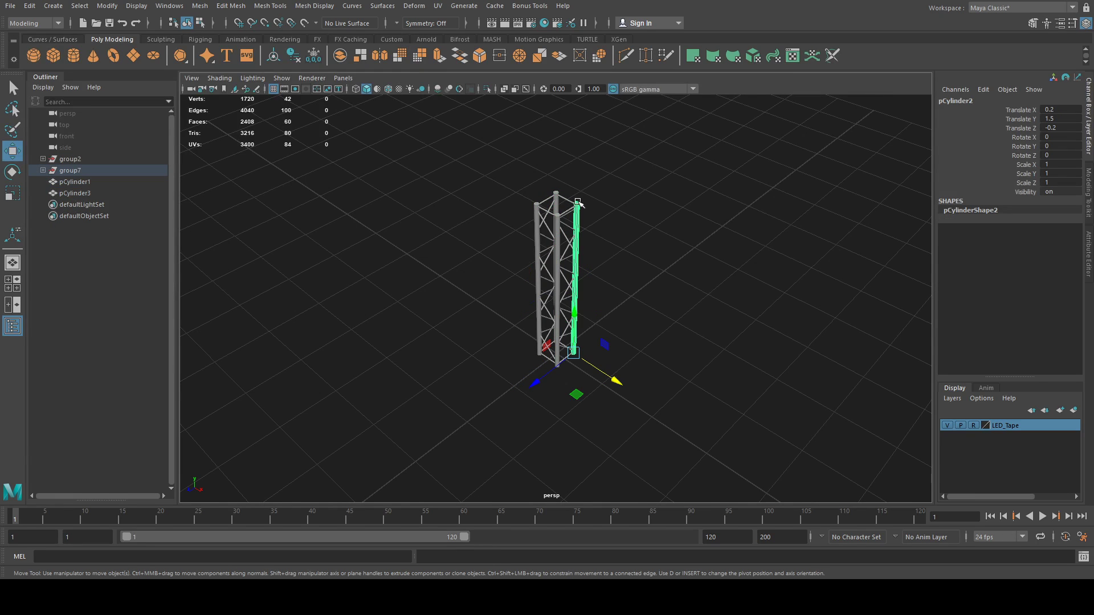
click(558, 194)
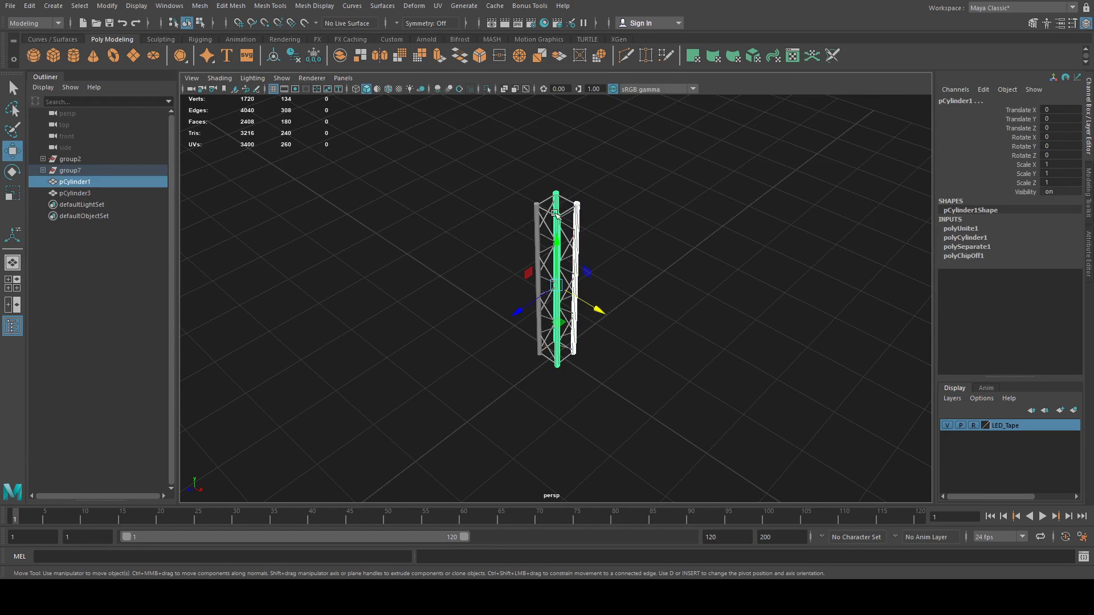
drag(513, 172, 617, 394)
scroll(572, 201, up, 3)
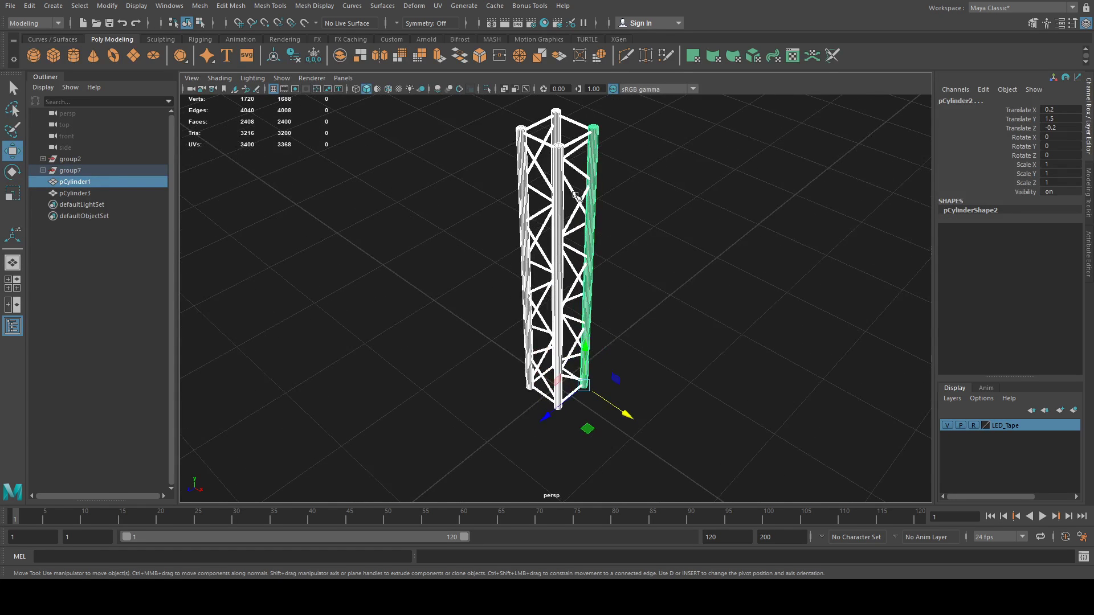
scroll(572, 201, up, 2)
click(560, 138)
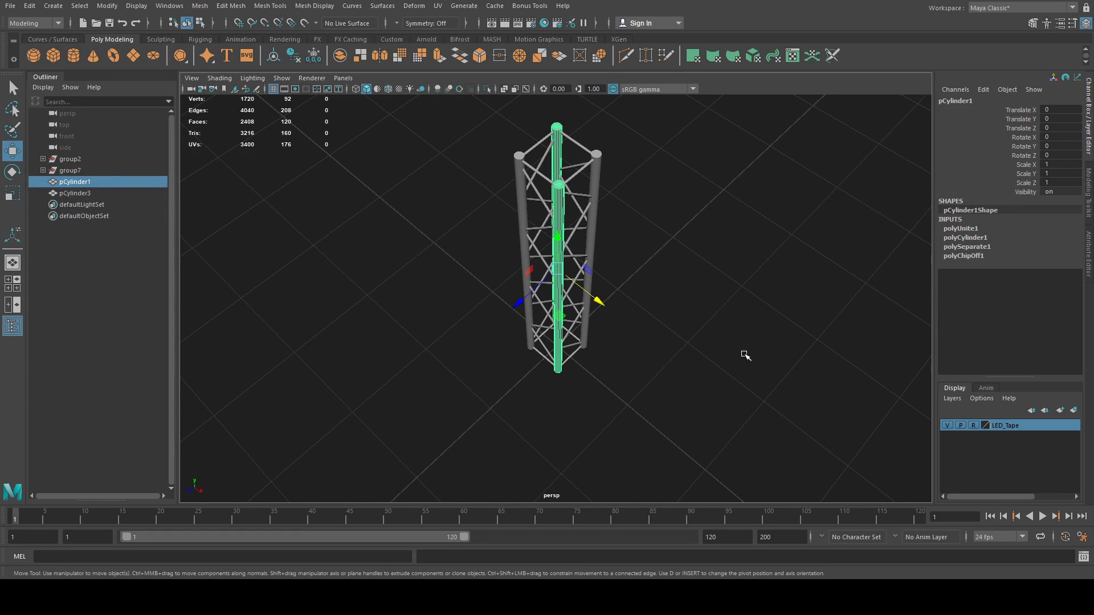
Step: Delete all four vertical tubes of the truss, keeping the cross braces and LED strips
click(665, 203)
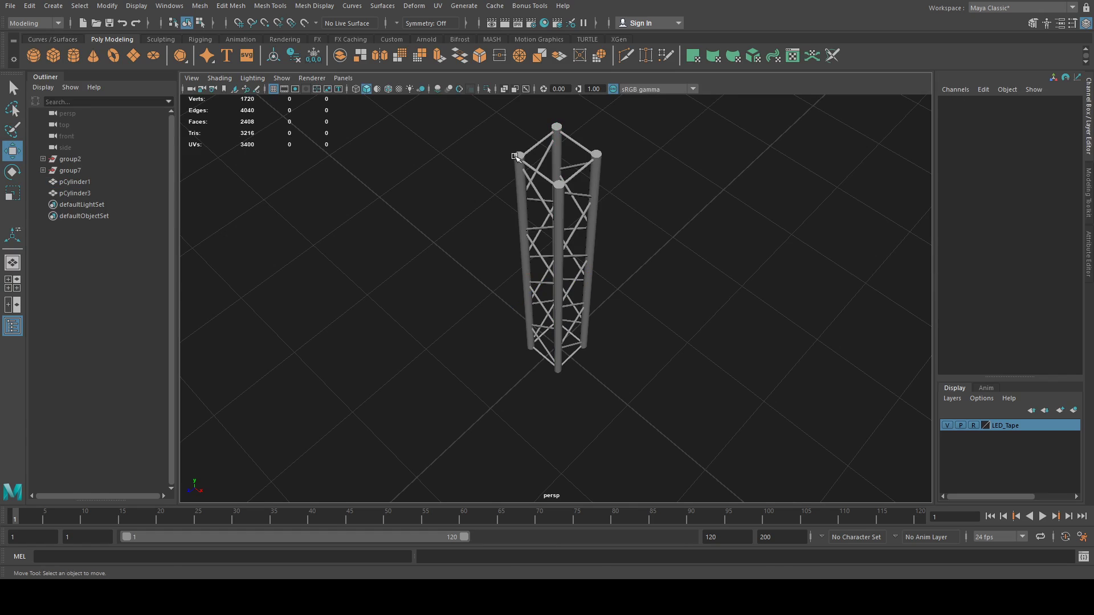
click(516, 157)
key(Delete)
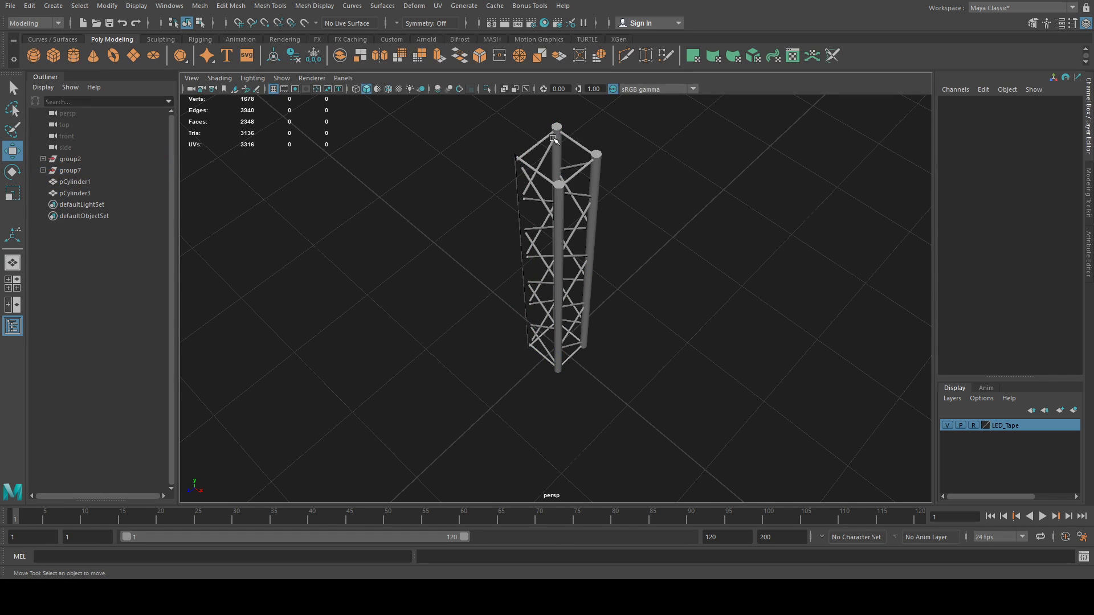
click(556, 131)
key(Delete)
click(598, 149)
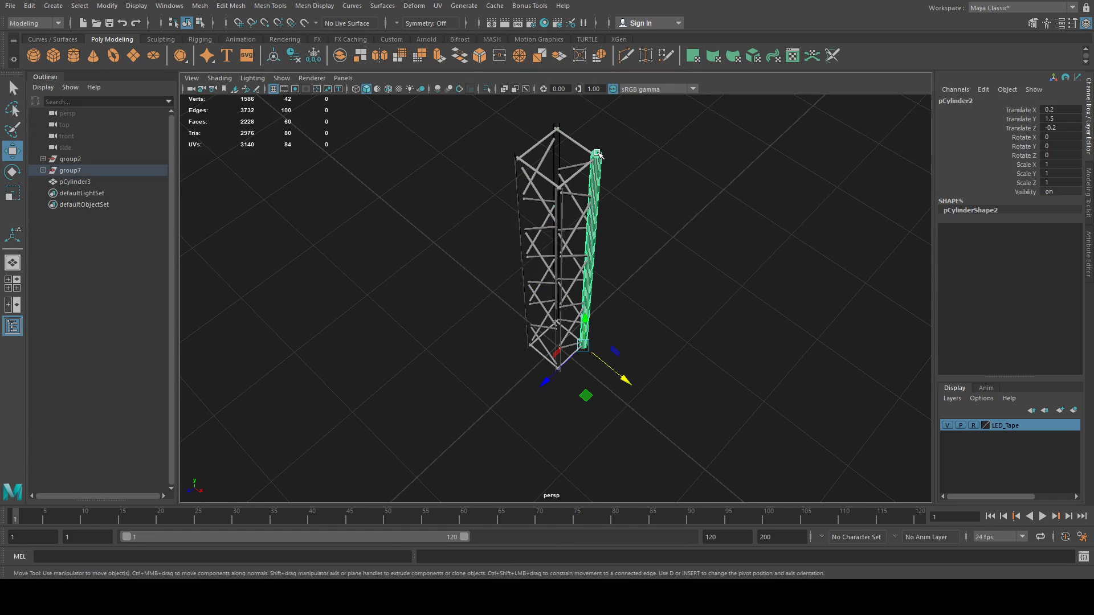
key(Delete)
Step: Create a new polygon cylinder with a radius of 0.04 and a height of 3
alt+drag(568, 212, 659, 209)
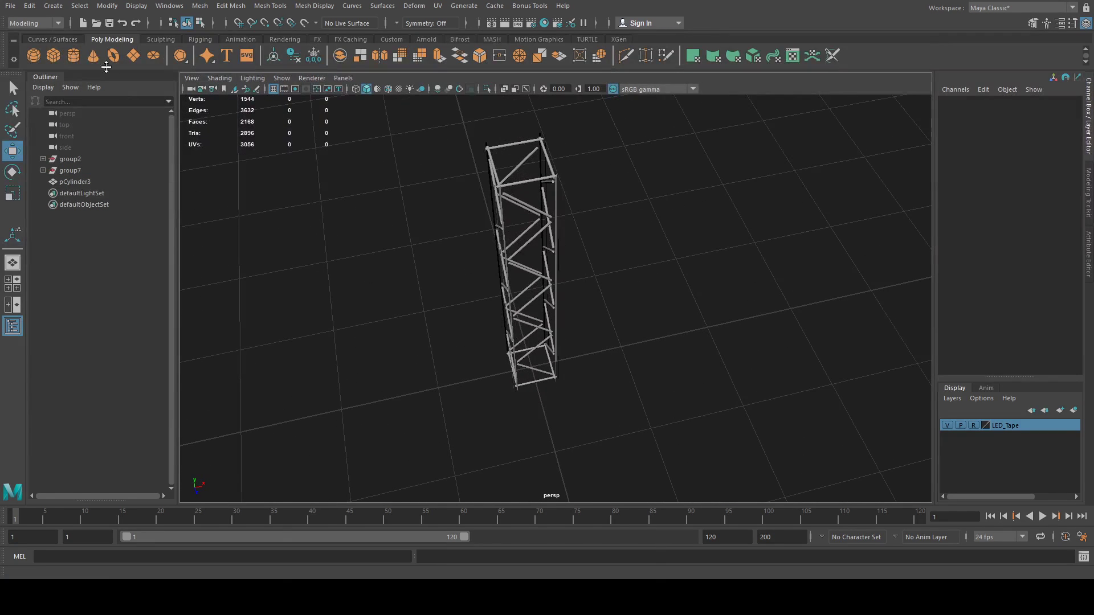
click(74, 55)
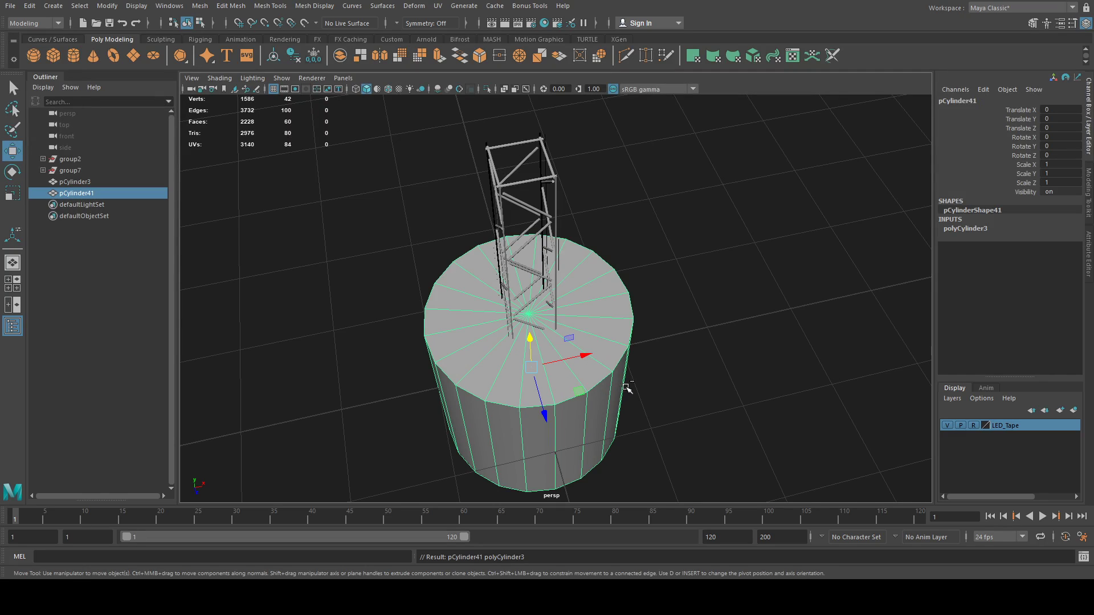
click(979, 229)
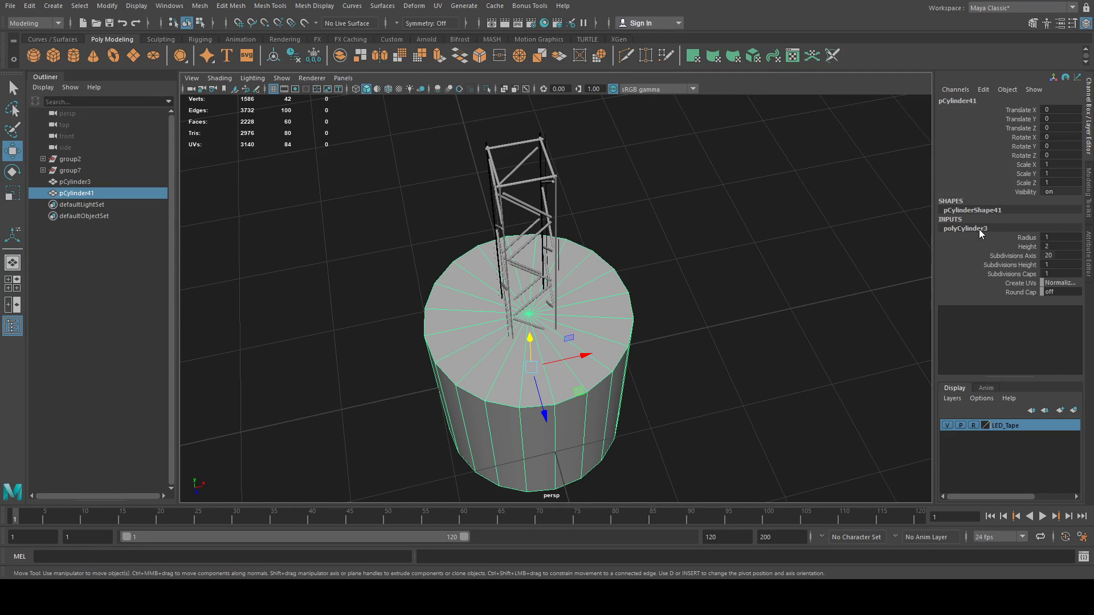
double_click(1054, 237)
text(.4)
key(Return)
double_click(1058, 237)
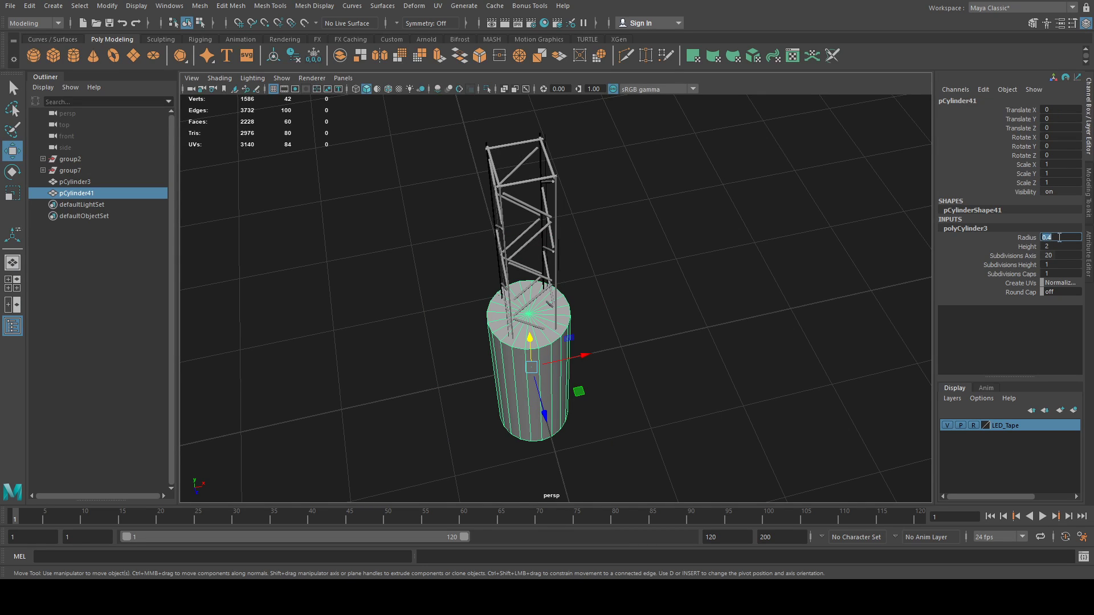
text(0.04)
key(Return)
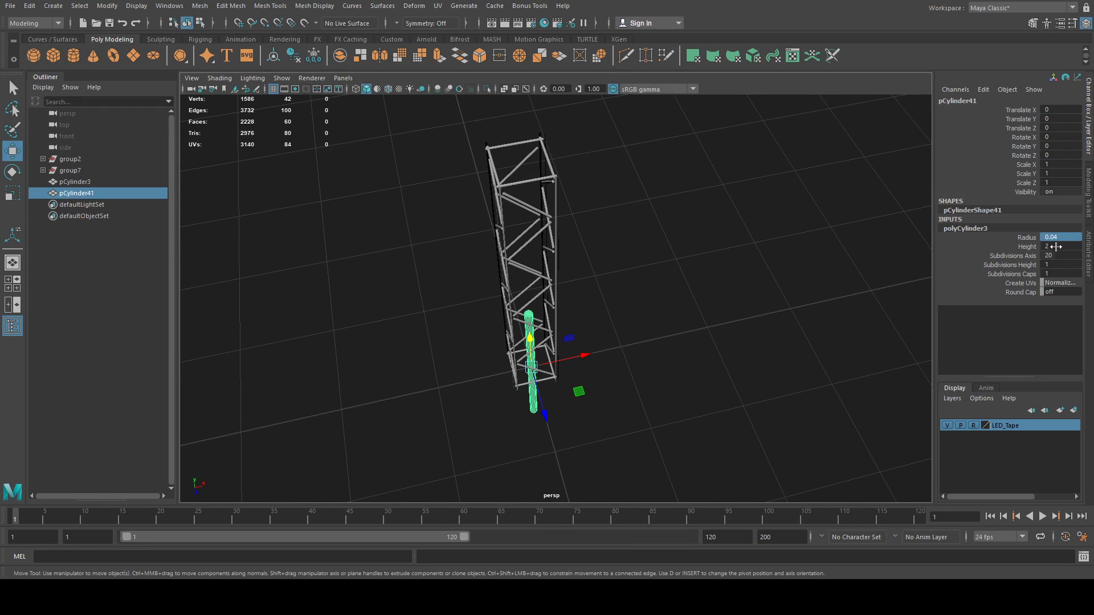
double_click(1057, 247)
text(3)
key(Return)
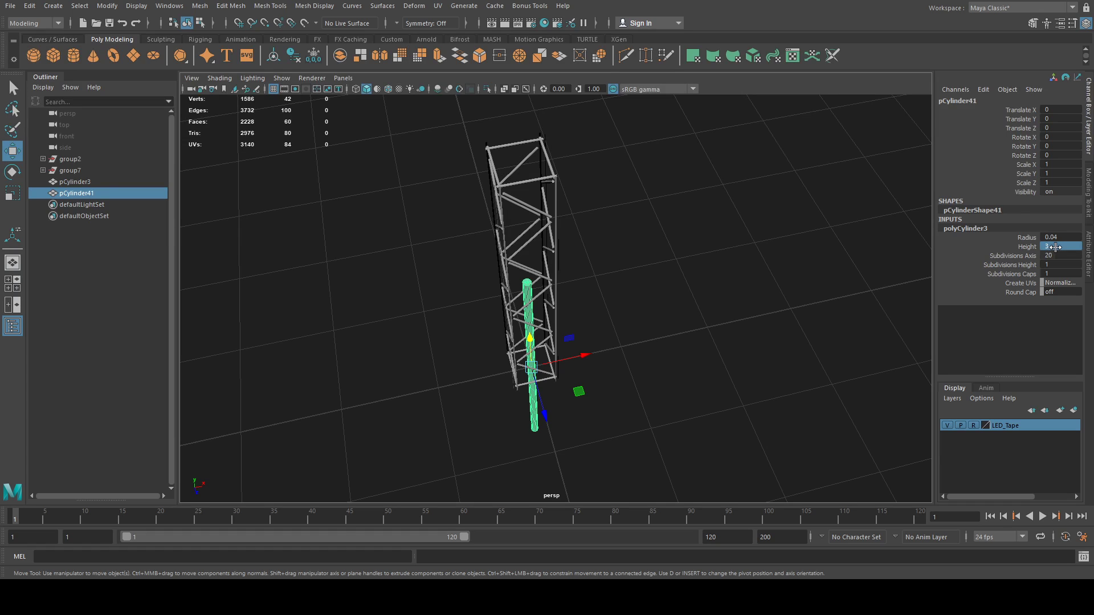
Step: Move the new cylinder's pivot to its base and snap the base to the grid so the tube stands at Translate Y 1.5
scroll(540, 334, up, 2)
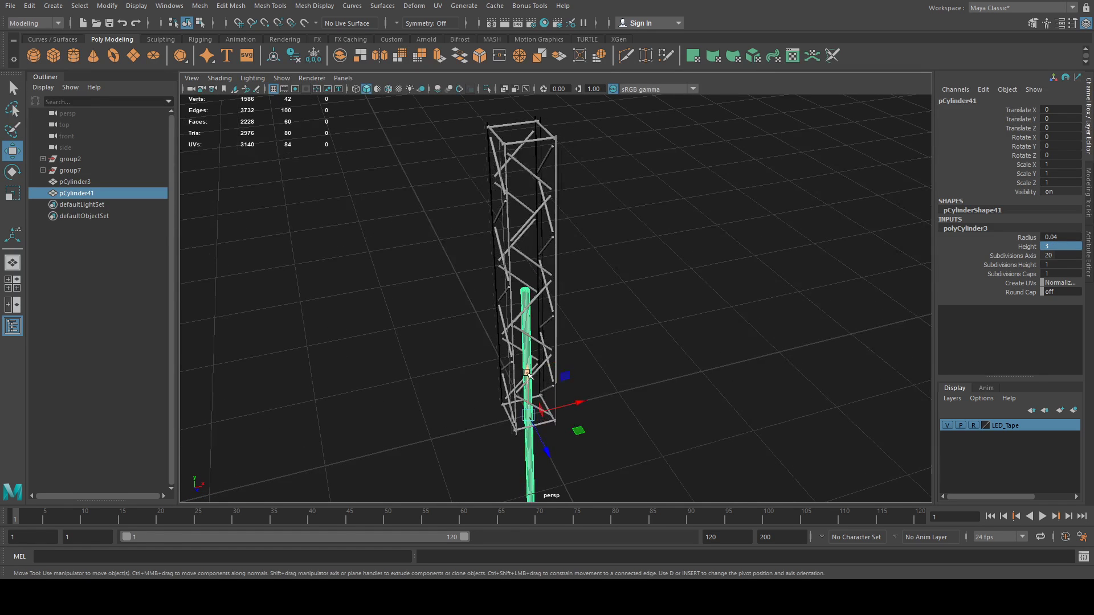
key(d)
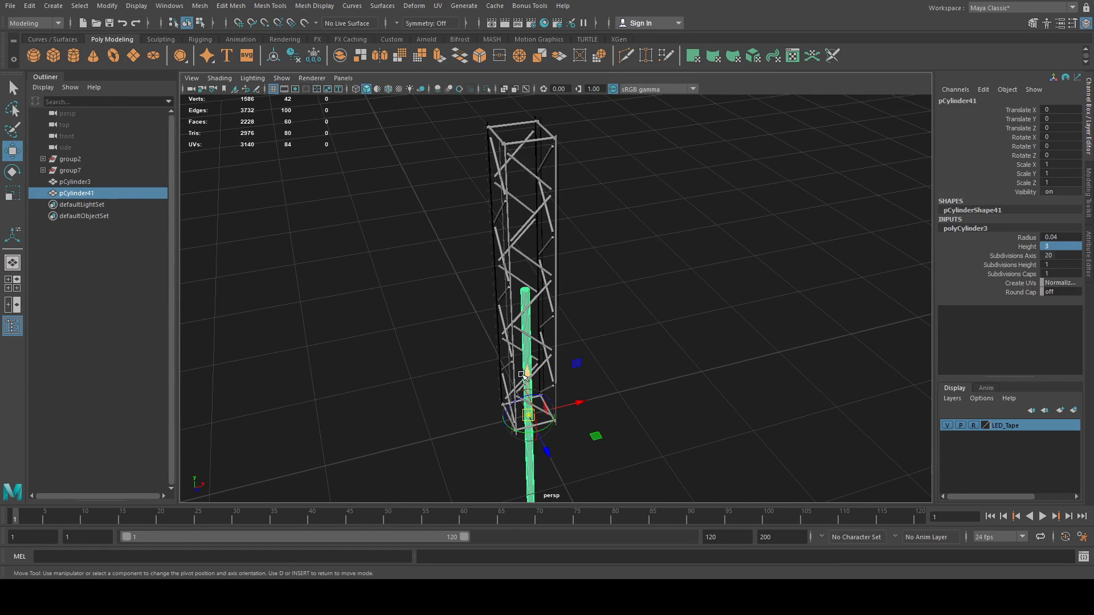
alt+drag(527, 375, 534, 469)
key(v)
key(d)
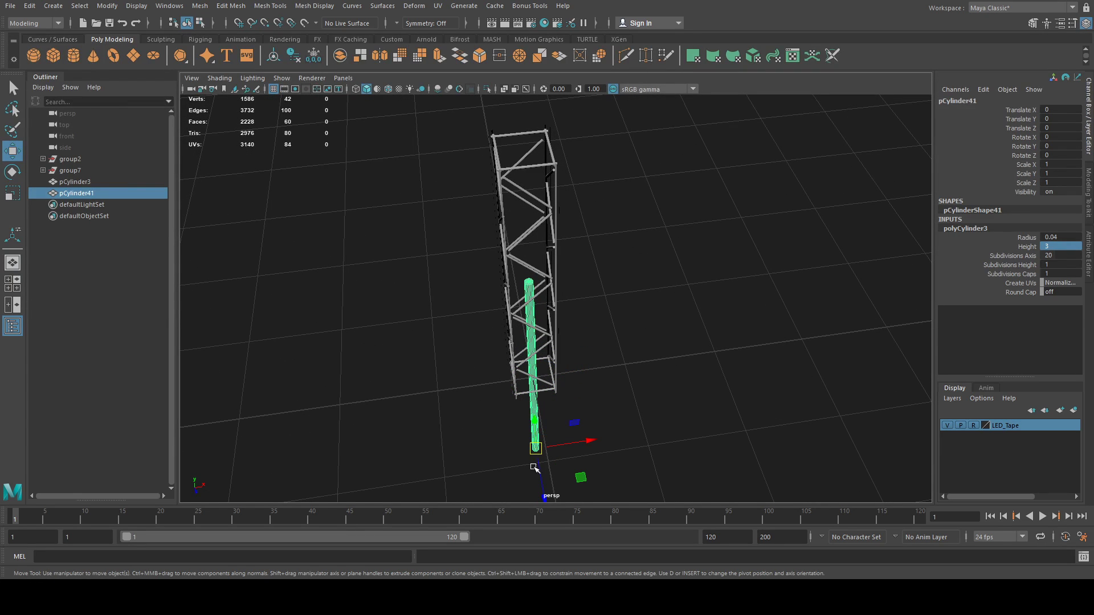
key(x)
drag(538, 428, 537, 393)
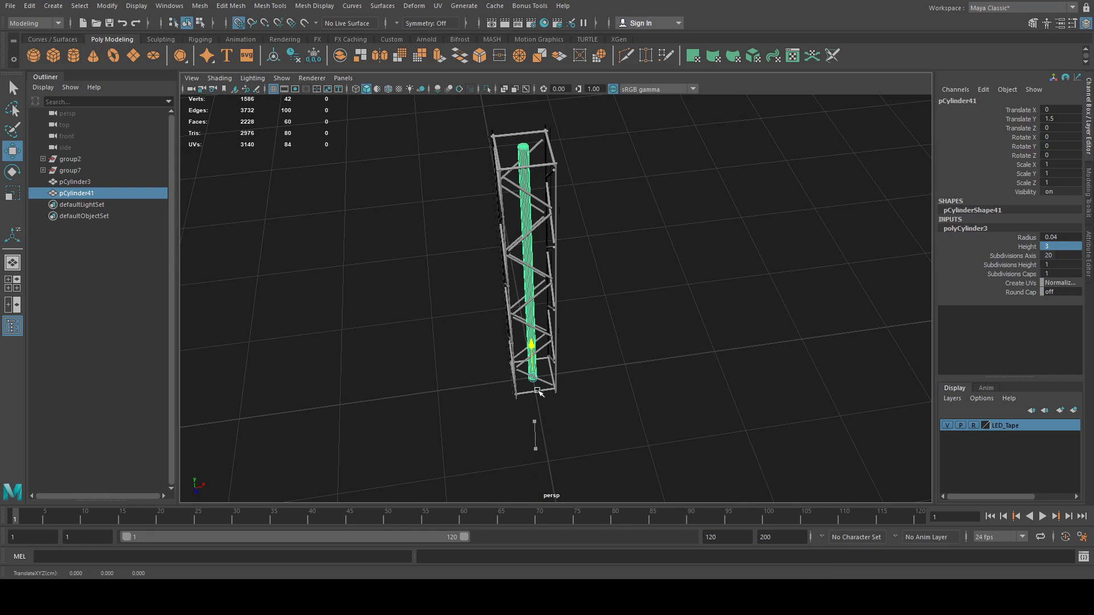
Step: Set the cylinder's height subdivisions to 48 and place a duplicate of it at Translate X 0.2 and Translate Z -0.2
double_click(1063, 263)
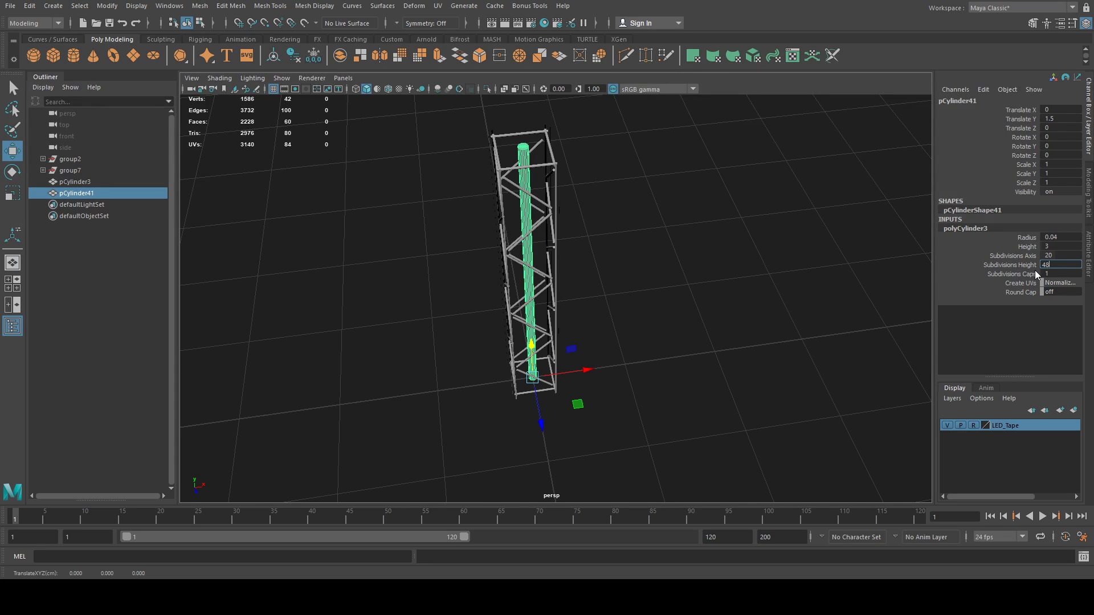
key(Return)
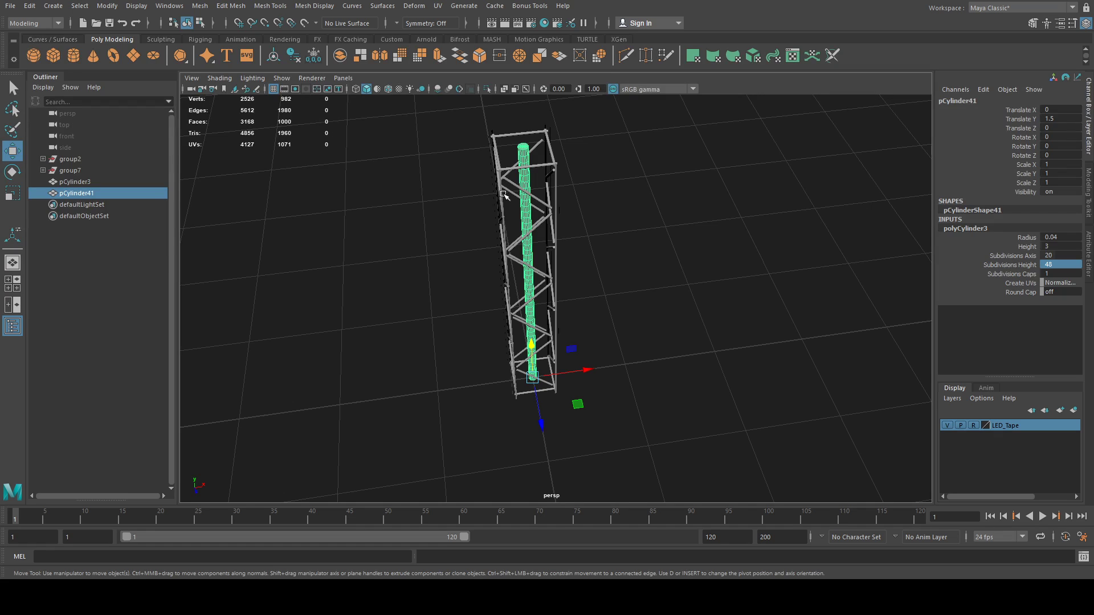
key(ctrl+d)
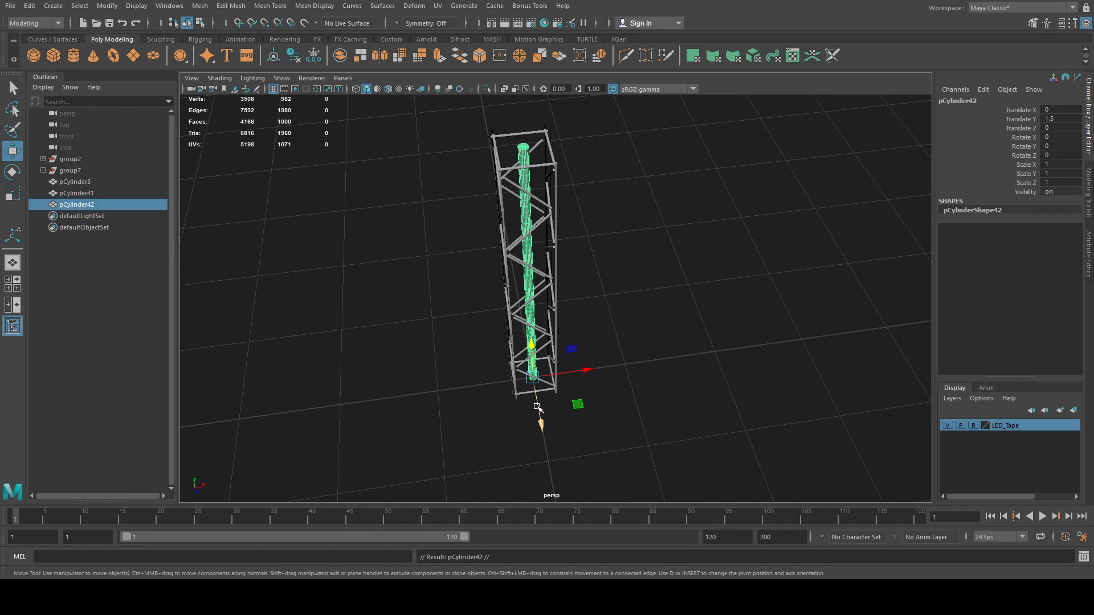
drag(536, 407, 535, 396)
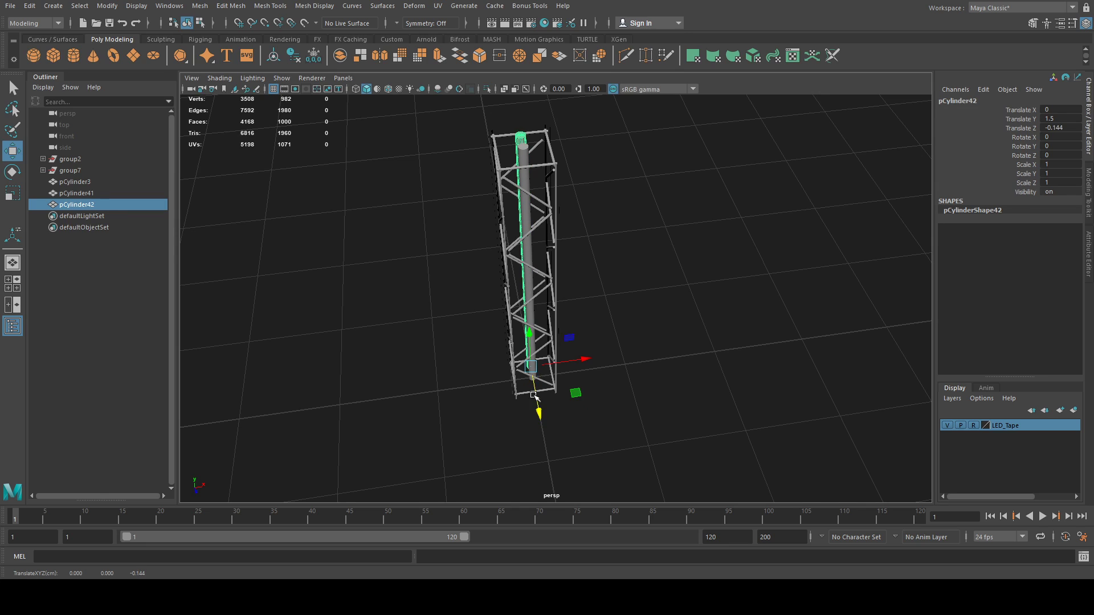
double_click(1067, 127)
text(-.2)
key(Return)
double_click(1060, 112)
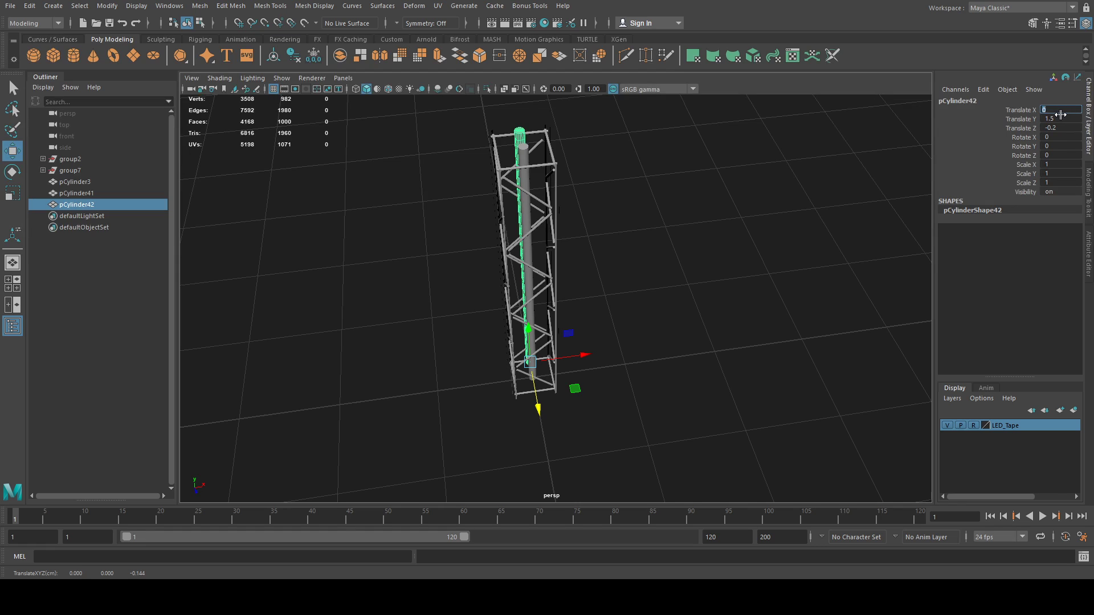
text(0.2)
key(Return)
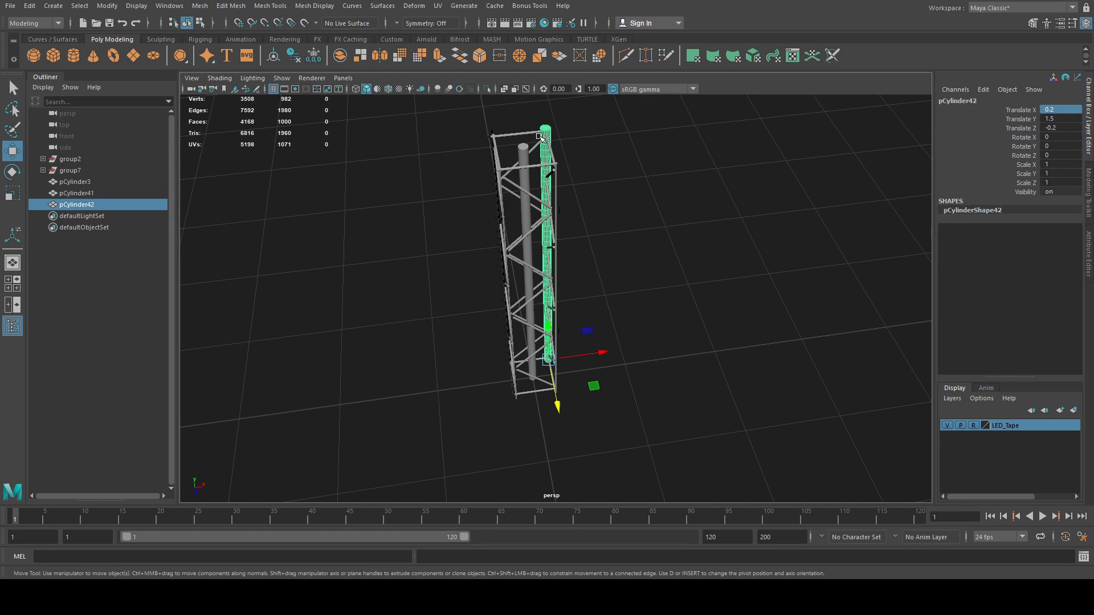
Step: Move the original cylinder to the truss corner at Translate X 0.2 and Translate Z 0.2
click(525, 148)
double_click(1046, 111)
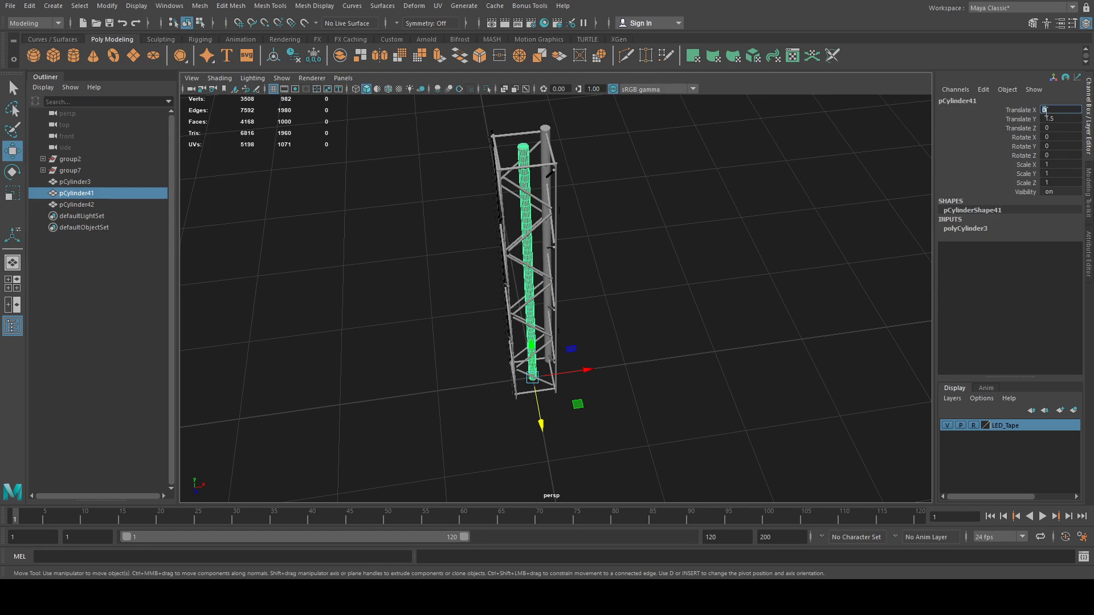
text(0.2)
key(Return)
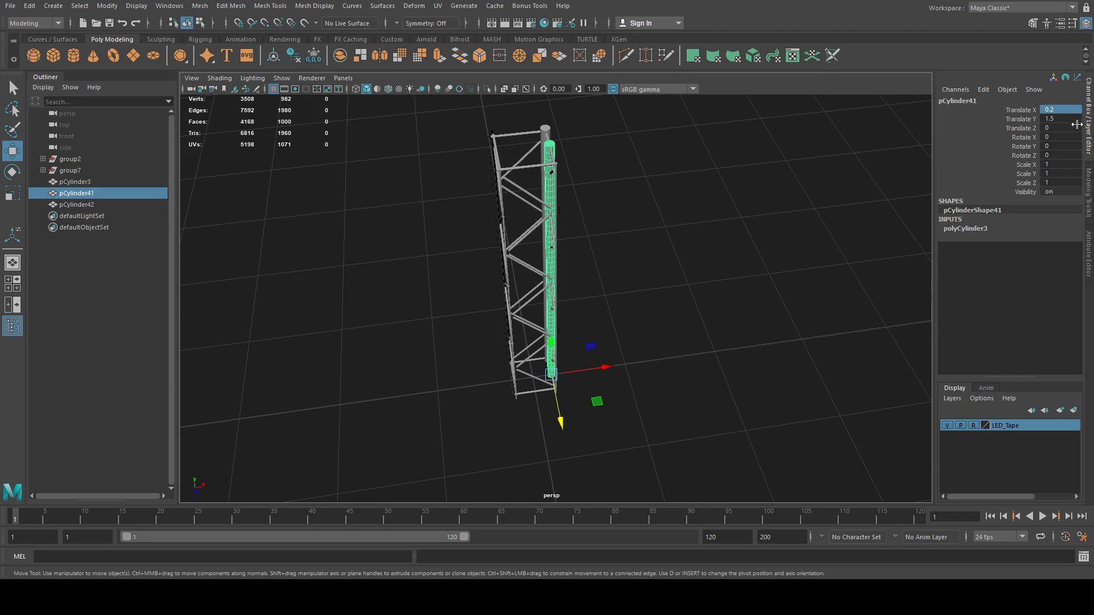
double_click(1068, 126)
text(-0.2)
key(Return)
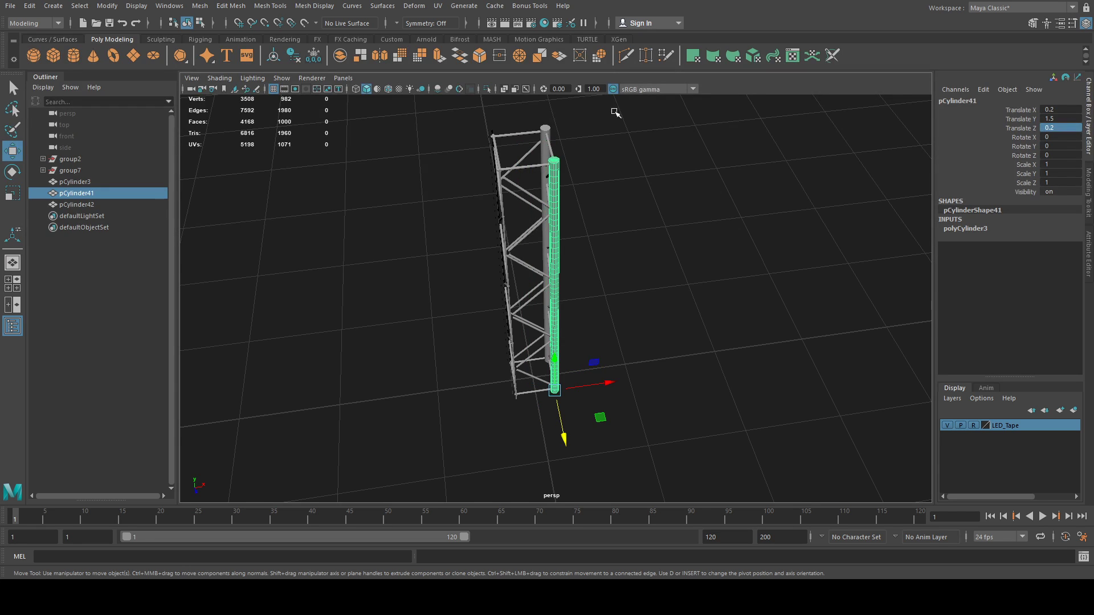
Step: Duplicate both corner tubes and set the copies' Translate X to -0.2 to fill the two opposite corners
shift+click(544, 125)
key(ctrl+d)
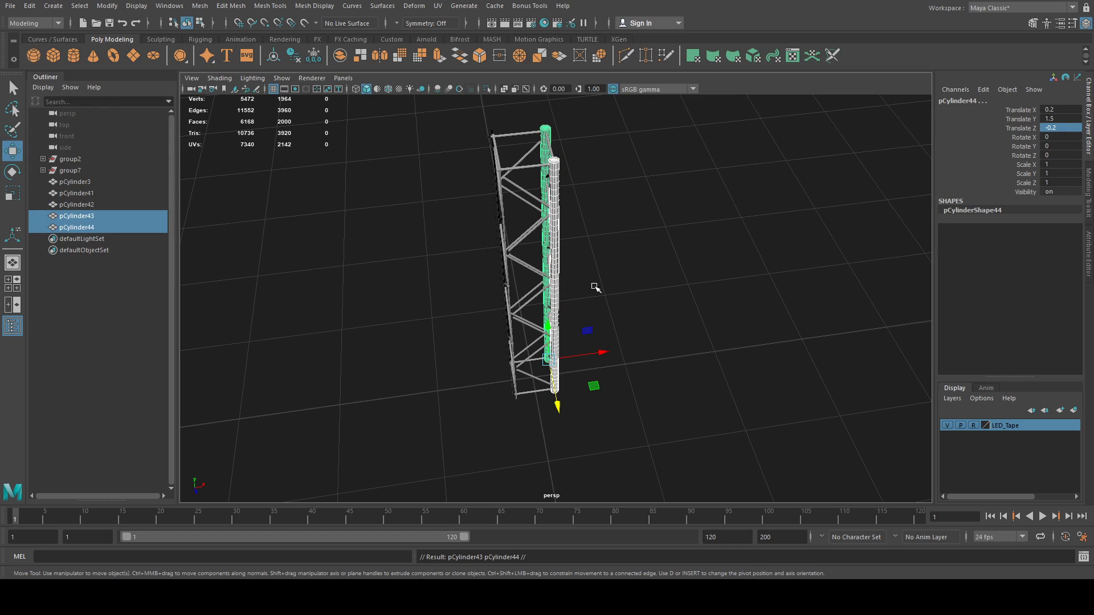
drag(603, 351, 555, 351)
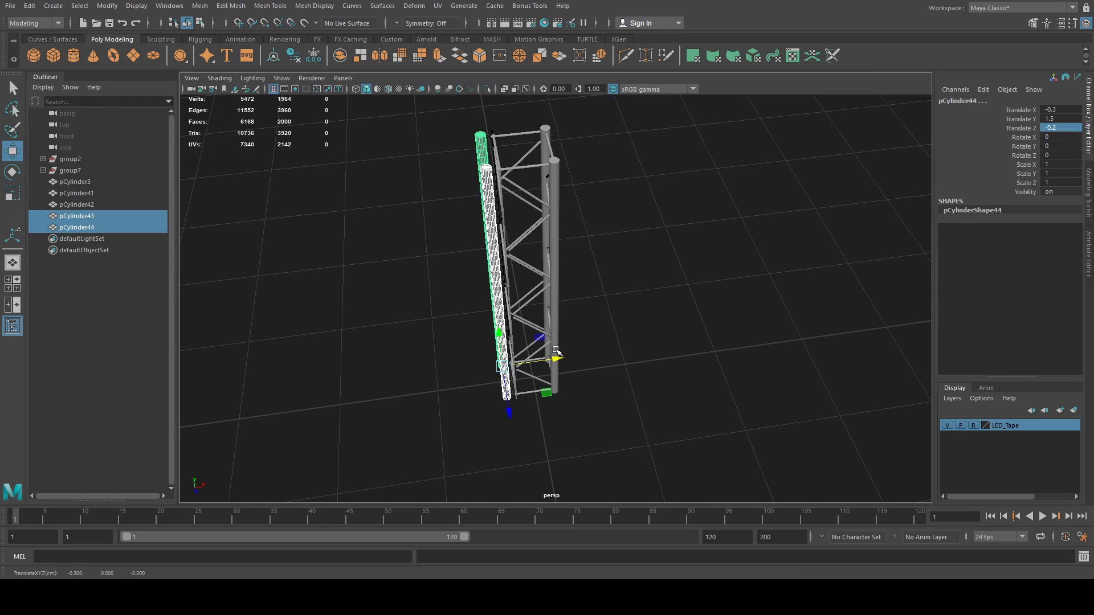
double_click(1065, 112)
text(-)
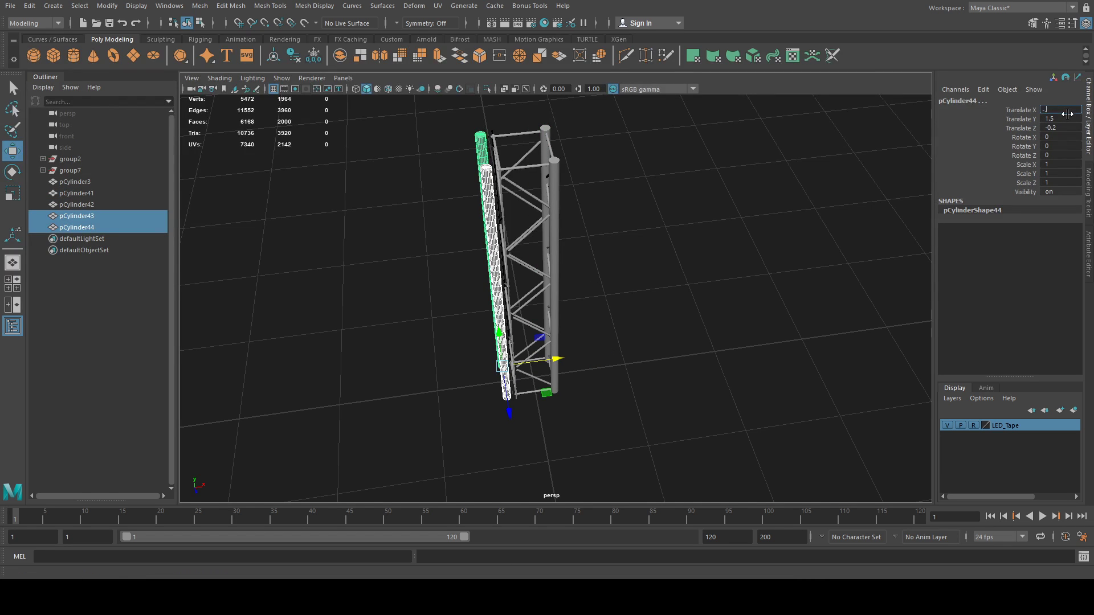
text(0.2)
key(Return)
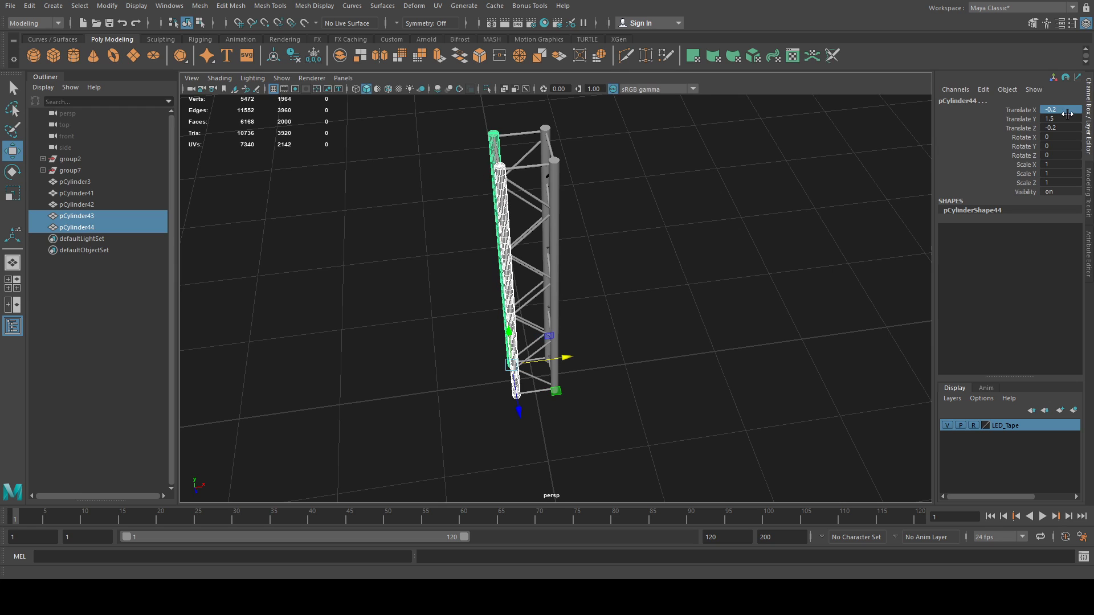
Step: Combine the cross braces in group7 into a single mesh
ctrl+click(86, 189)
ctrl+click(88, 180)
click(86, 197)
click(88, 165)
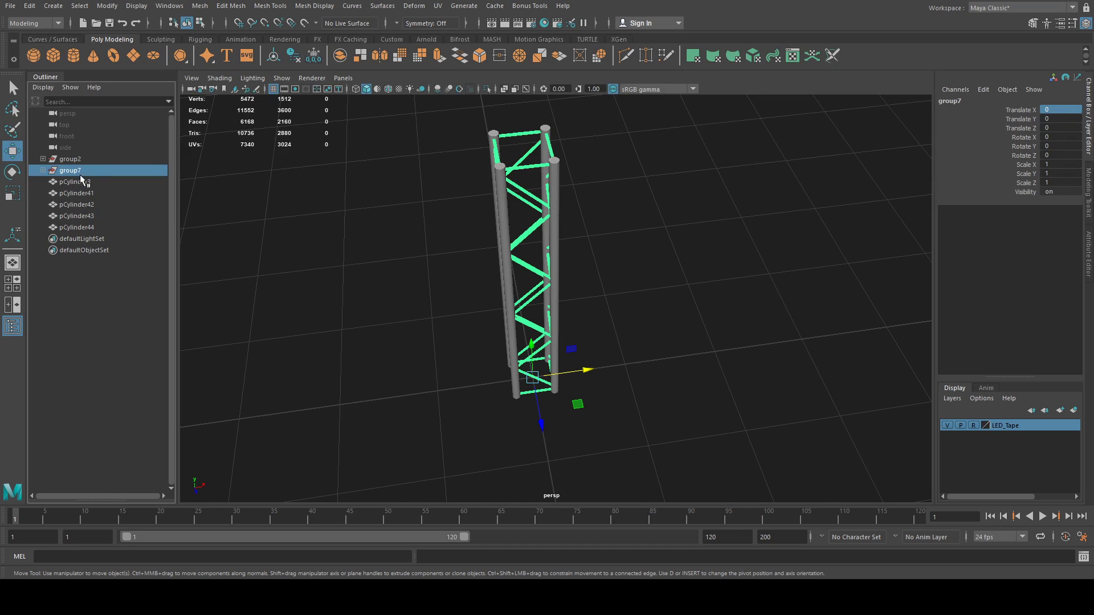
click(202, 9)
click(220, 43)
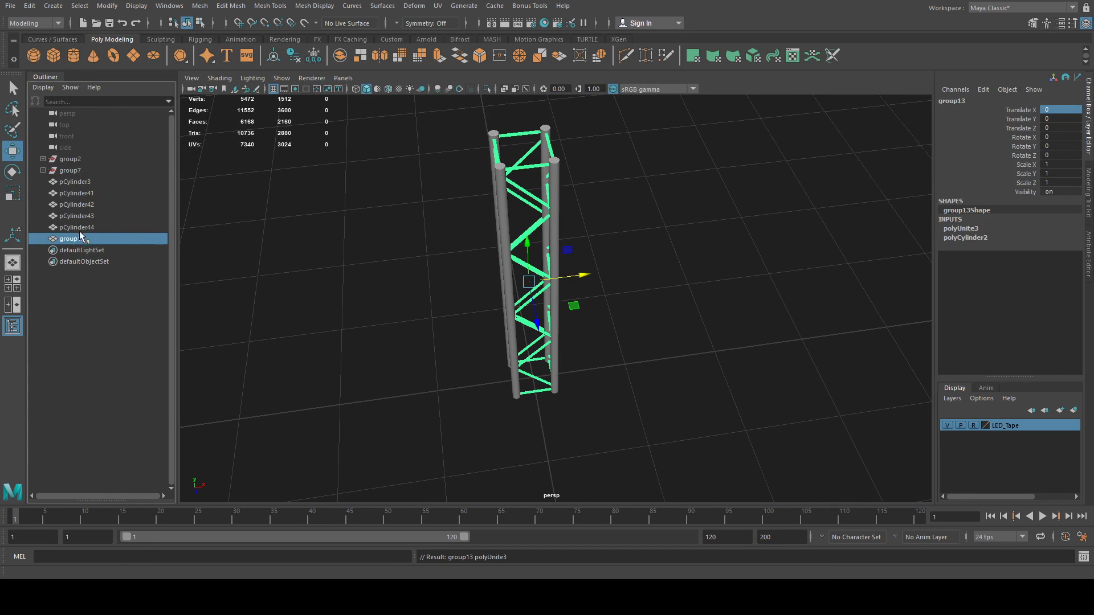
Step: Group the four vertical tubes, the combined cross braces and the LED strip mesh pCylinder3 together
click(91, 193)
ctrl+click(91, 215)
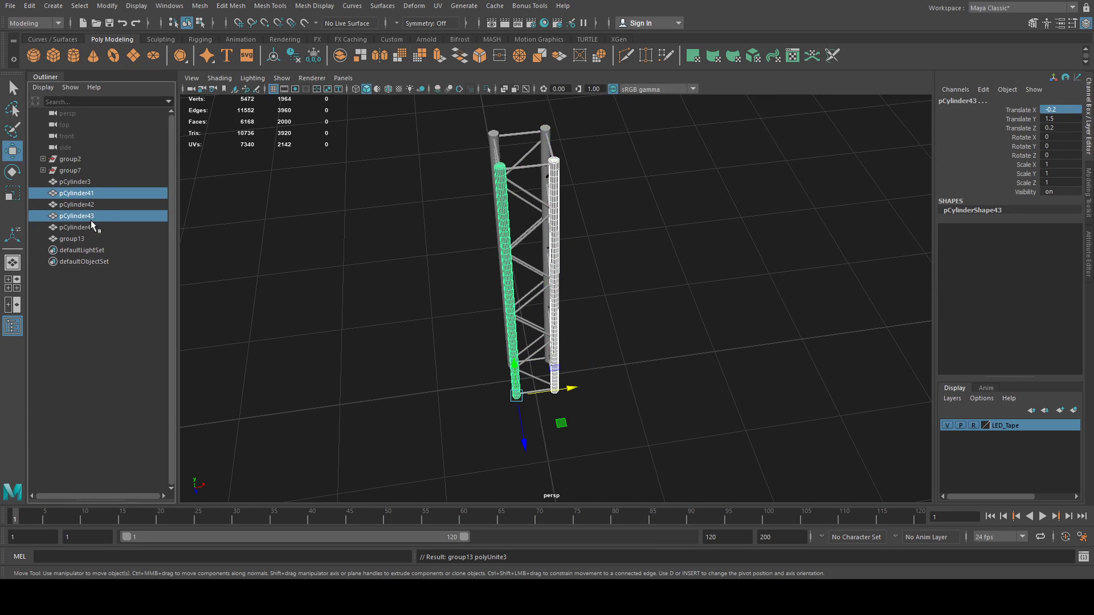
ctrl+click(91, 206)
ctrl+click(90, 217)
ctrl+click(90, 226)
ctrl+click(88, 236)
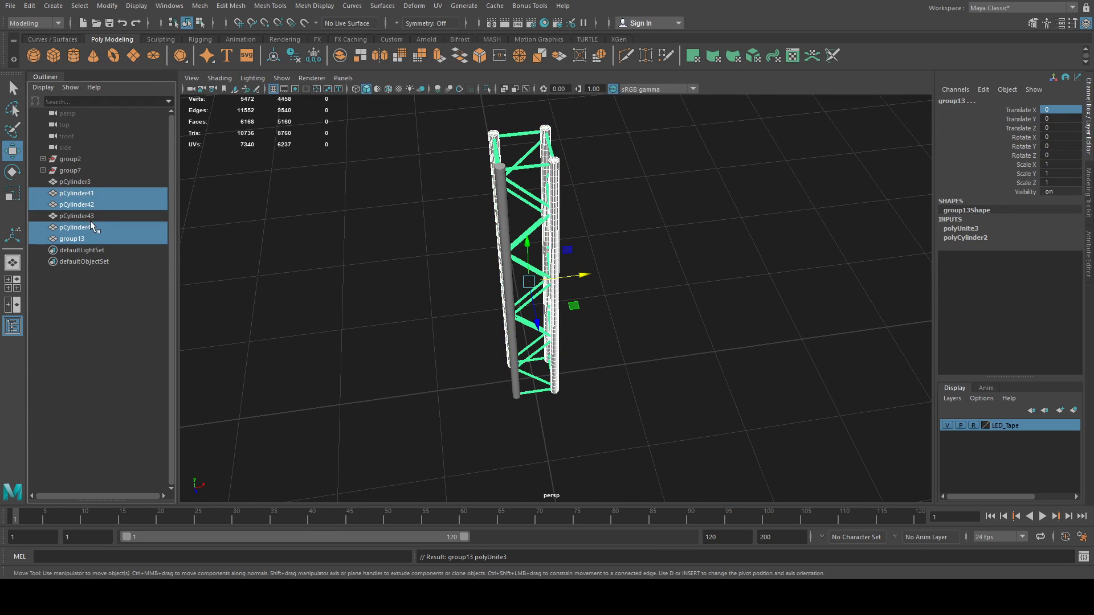
ctrl+click(92, 215)
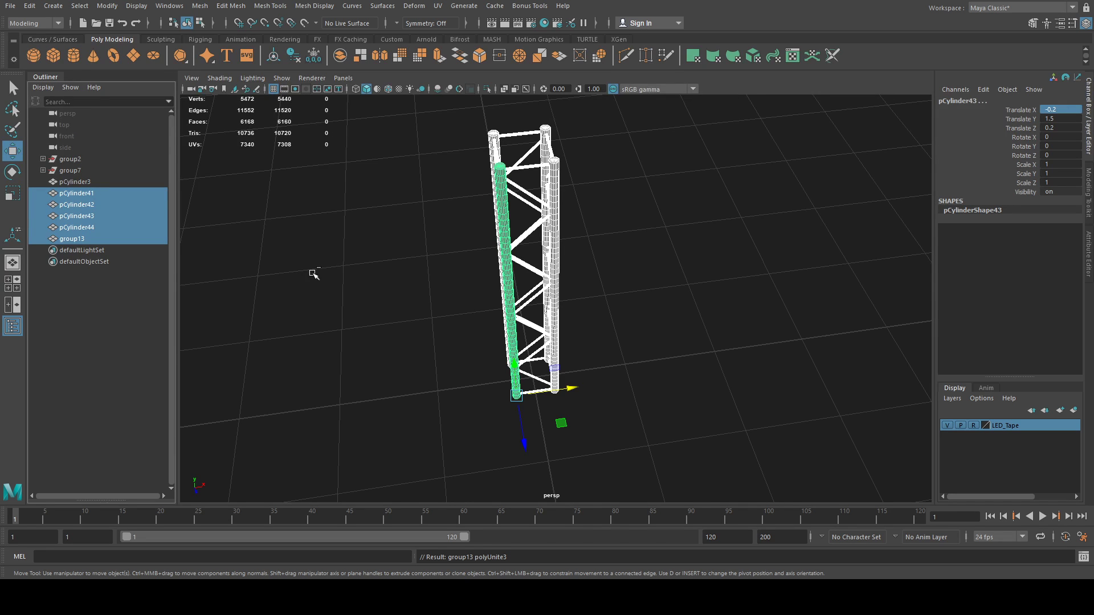
ctrl+click(94, 183)
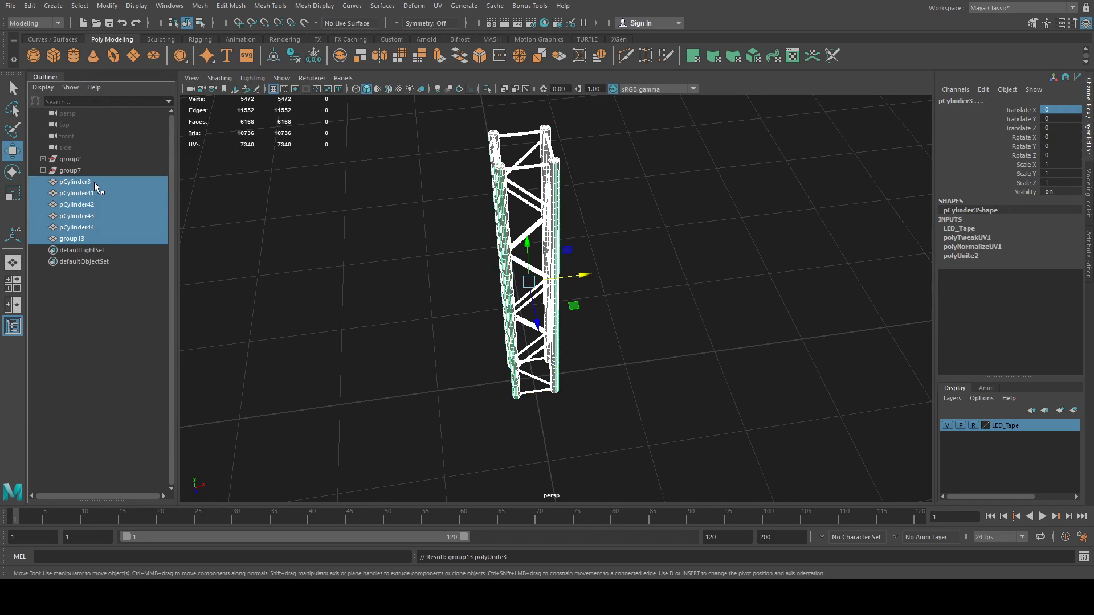
key(ctrl+g)
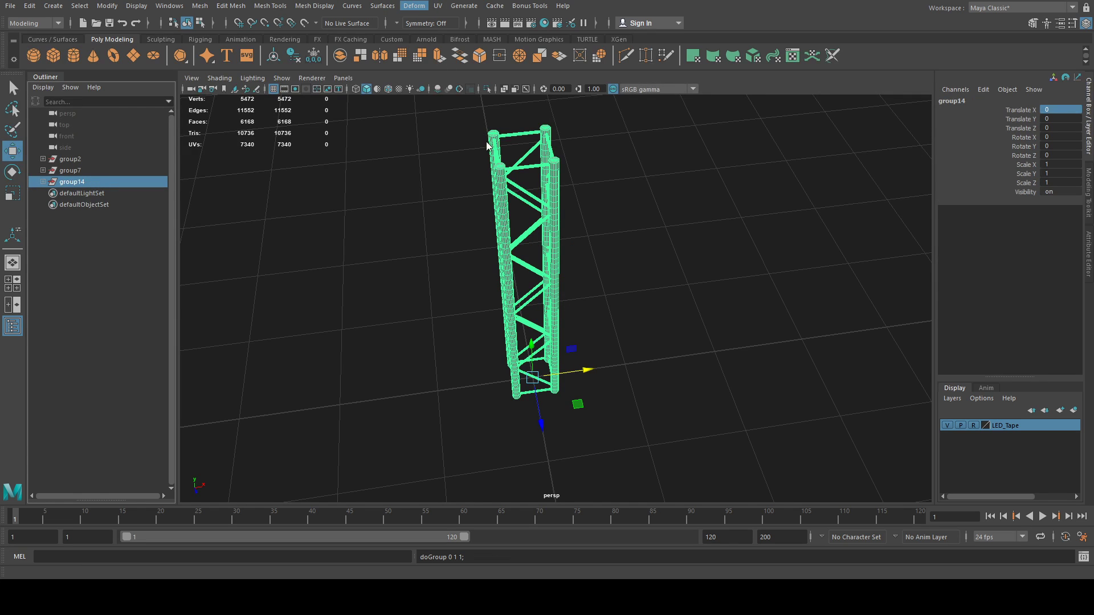
Step: Add a Twist deformer to the truss group and set its End Angle to 359
click(596, 205)
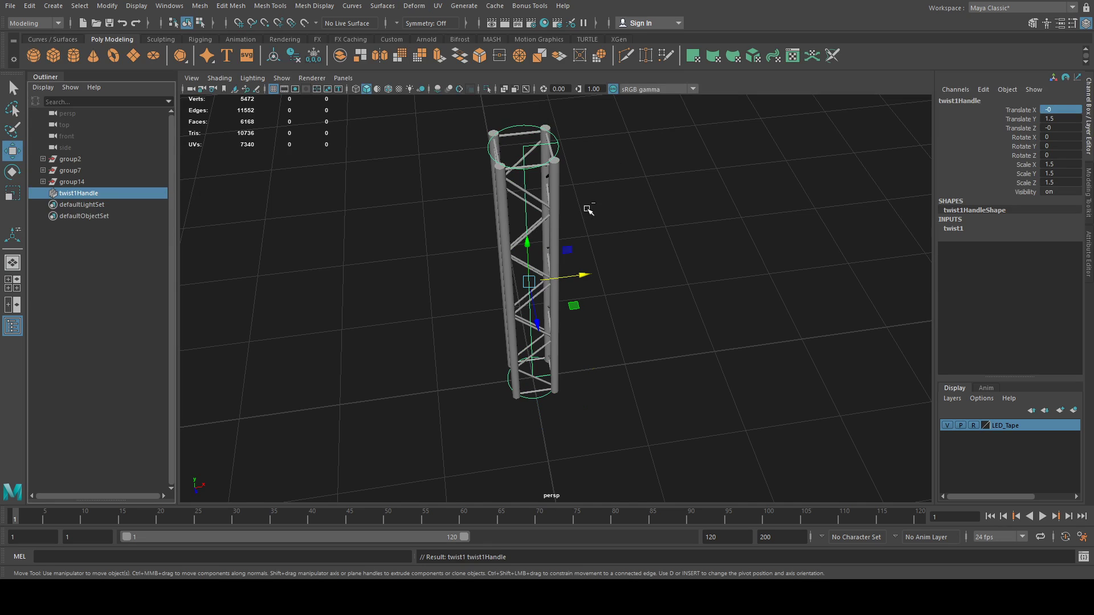
click(956, 229)
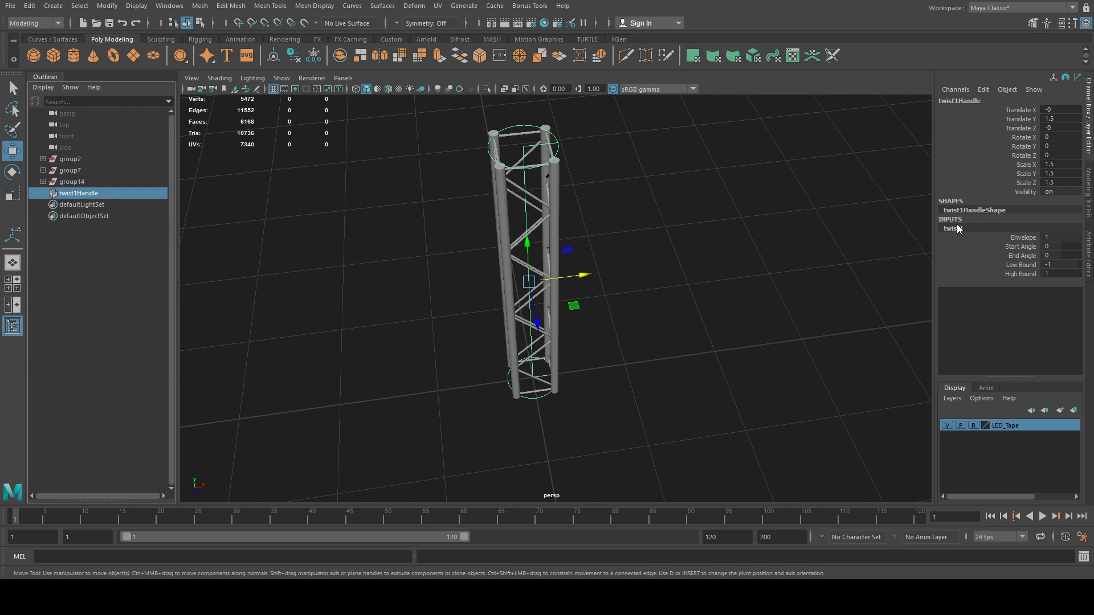
click(1048, 256)
text(359)
key(Return)
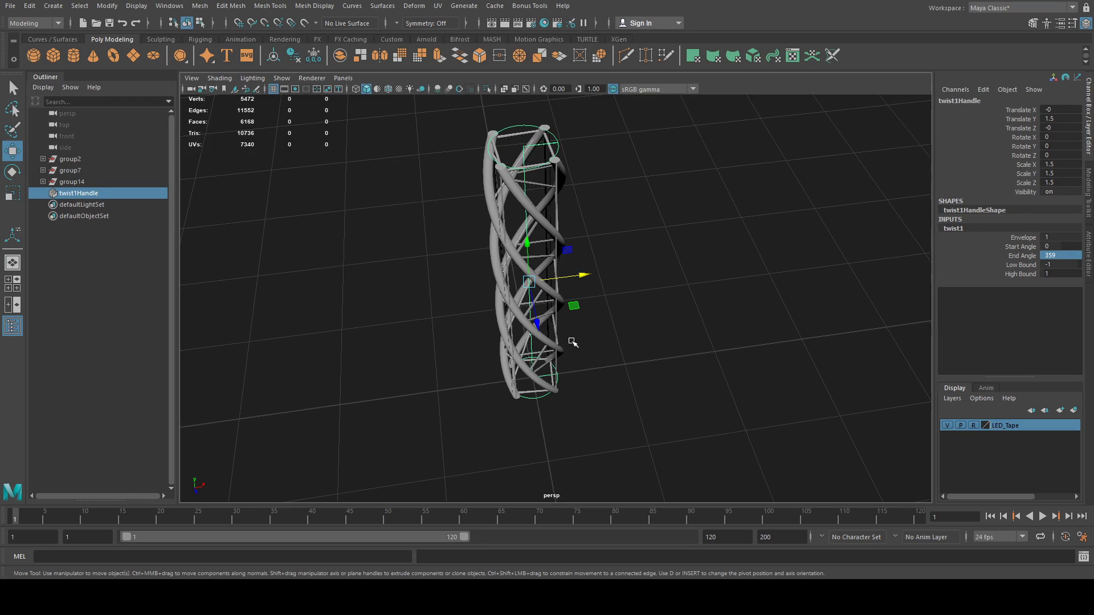
Step: Examine the individual tubes, braces and LED strips in the twisted group, and take the LED_Tape layer out of reference mode
alt+drag(627, 307, 576, 319)
click(690, 316)
click(42, 181)
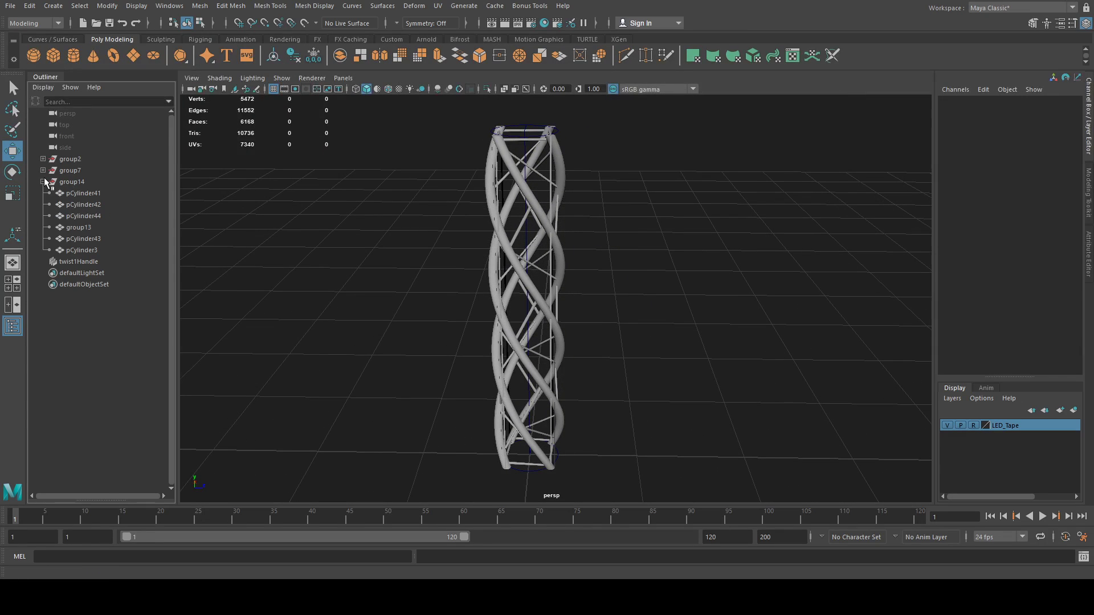
click(74, 194)
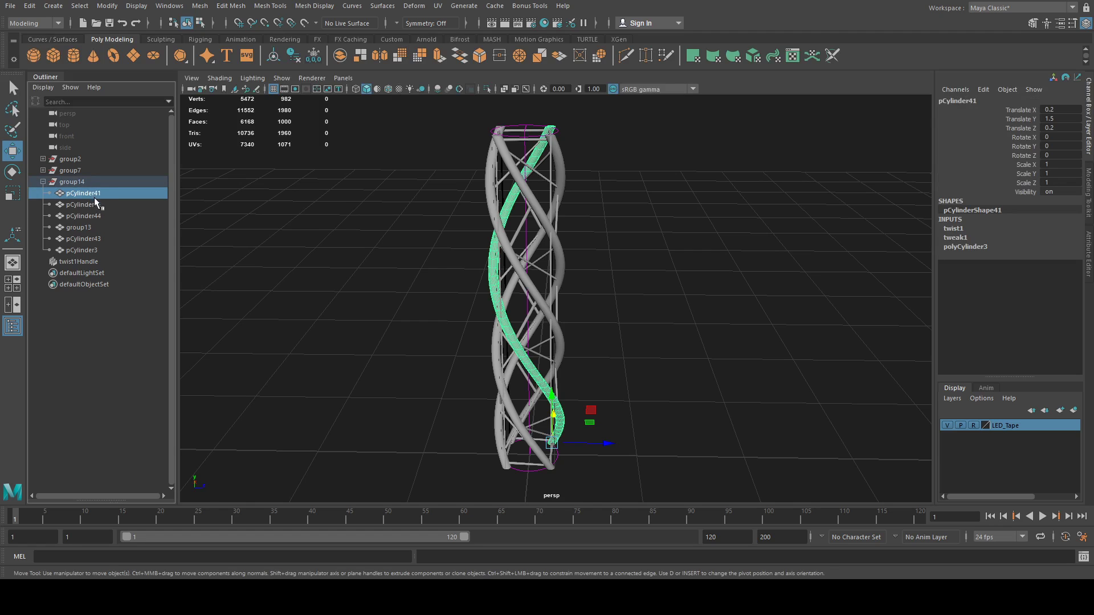
click(91, 204)
click(94, 215)
click(95, 227)
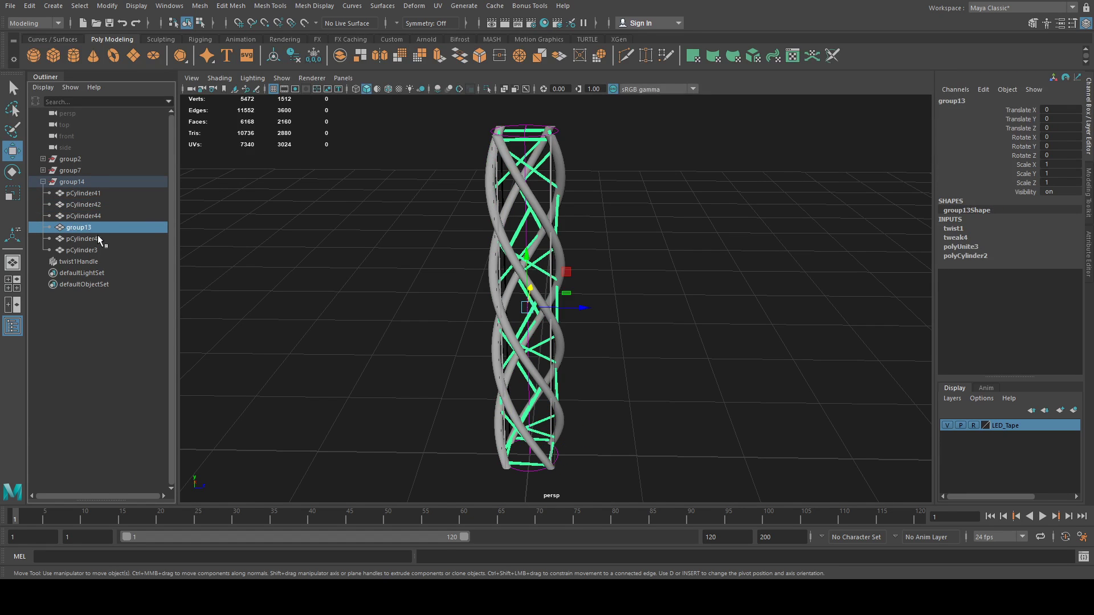
click(97, 239)
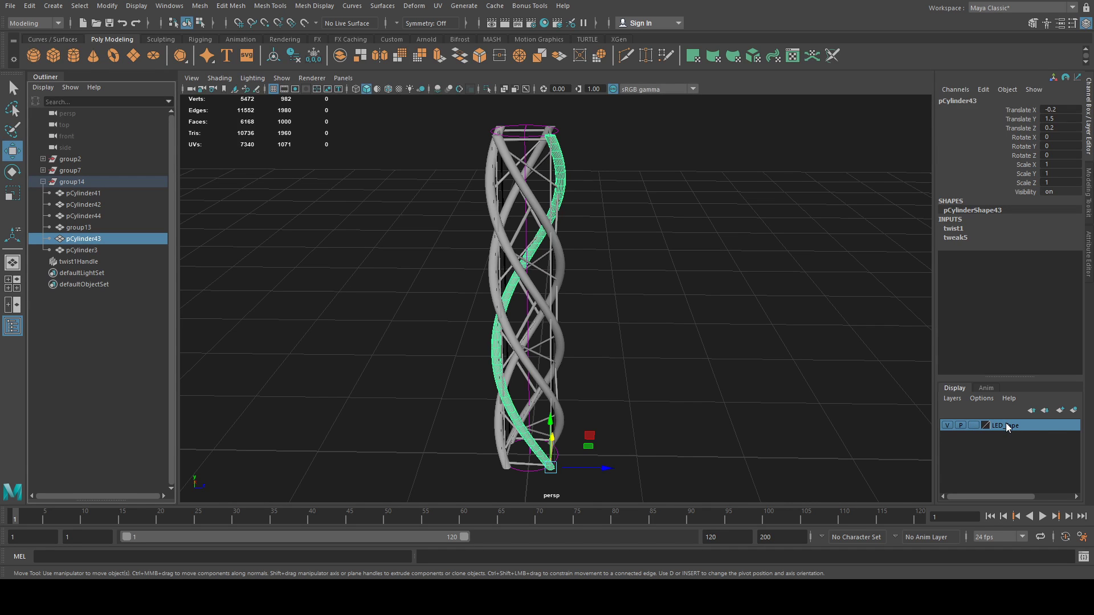
alt+drag(595, 320, 592, 256)
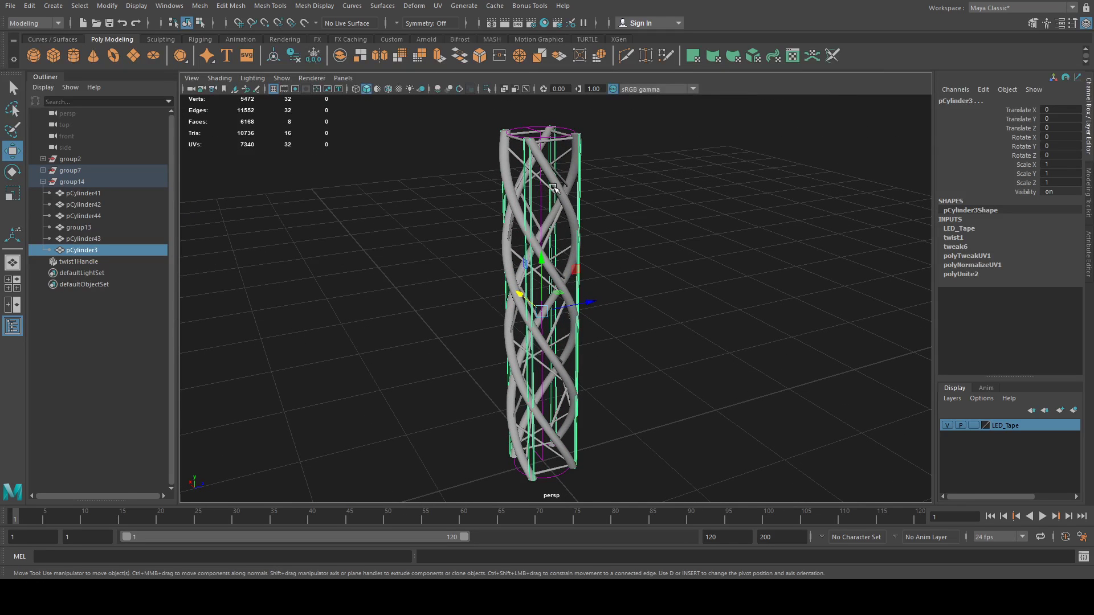
click(554, 188)
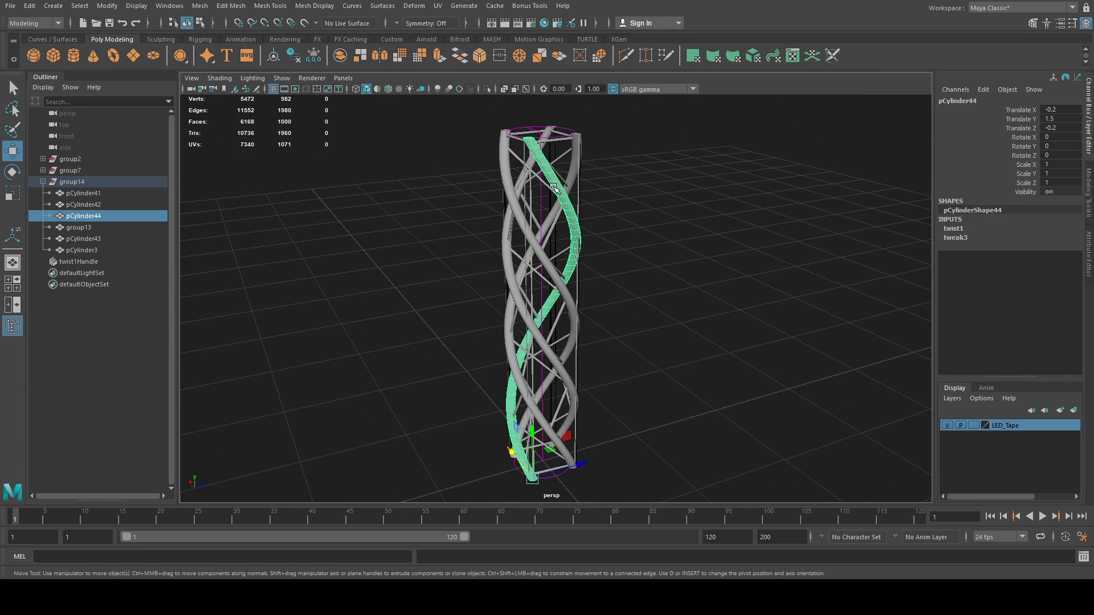
Step: Combine the four twisted tubes and the cross-brace mesh group13 into a single mesh, excluding the LED strips pCylinder3
click(85, 193)
shift+click(102, 250)
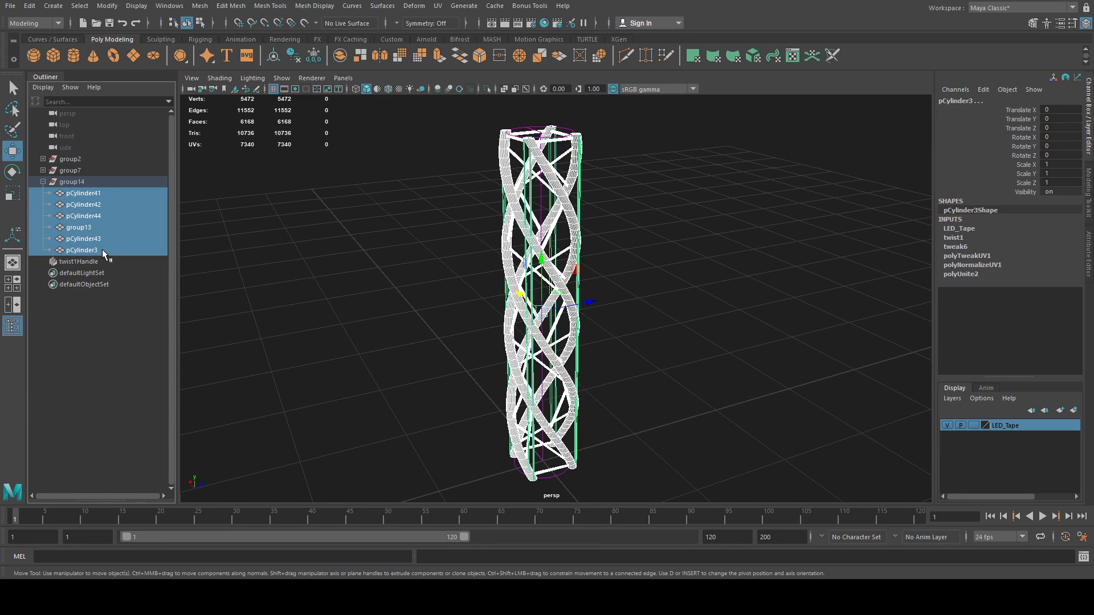
ctrl+click(102, 240)
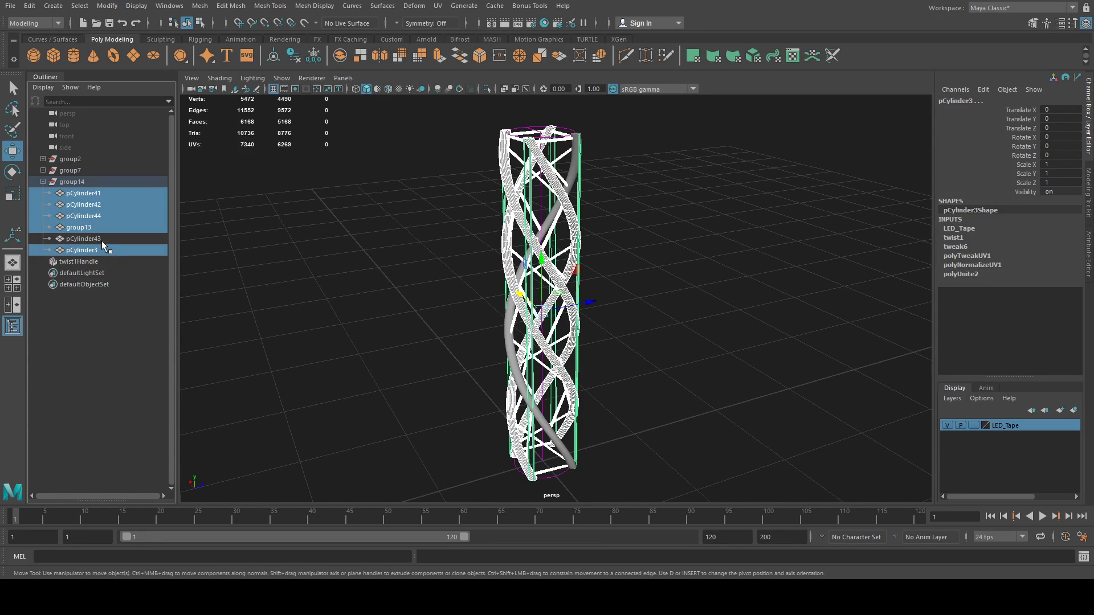
ctrl+click(578, 186)
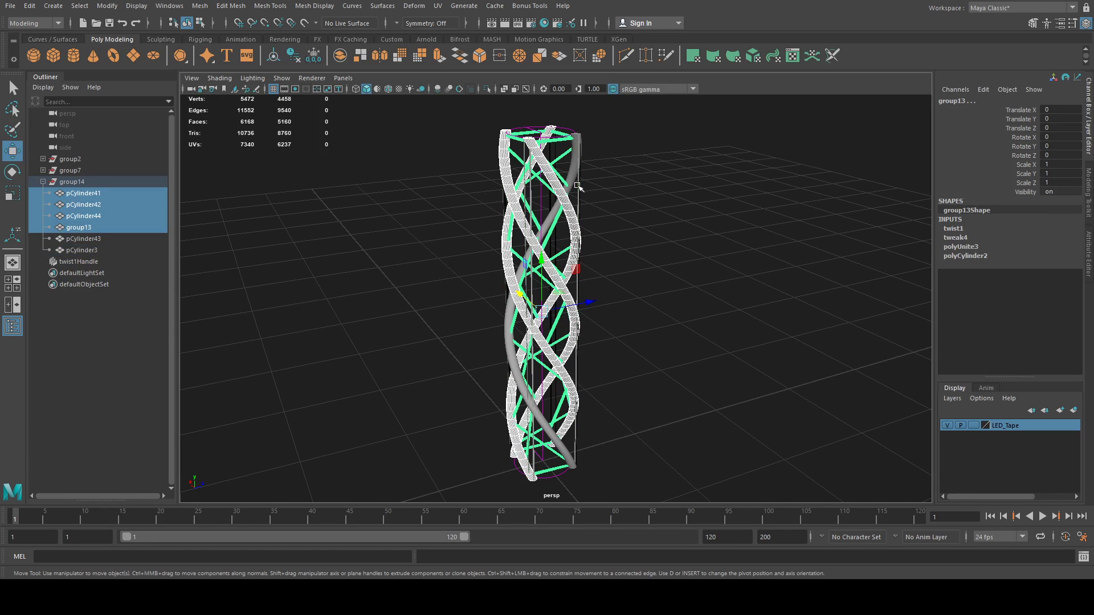
ctrl+click(80, 251)
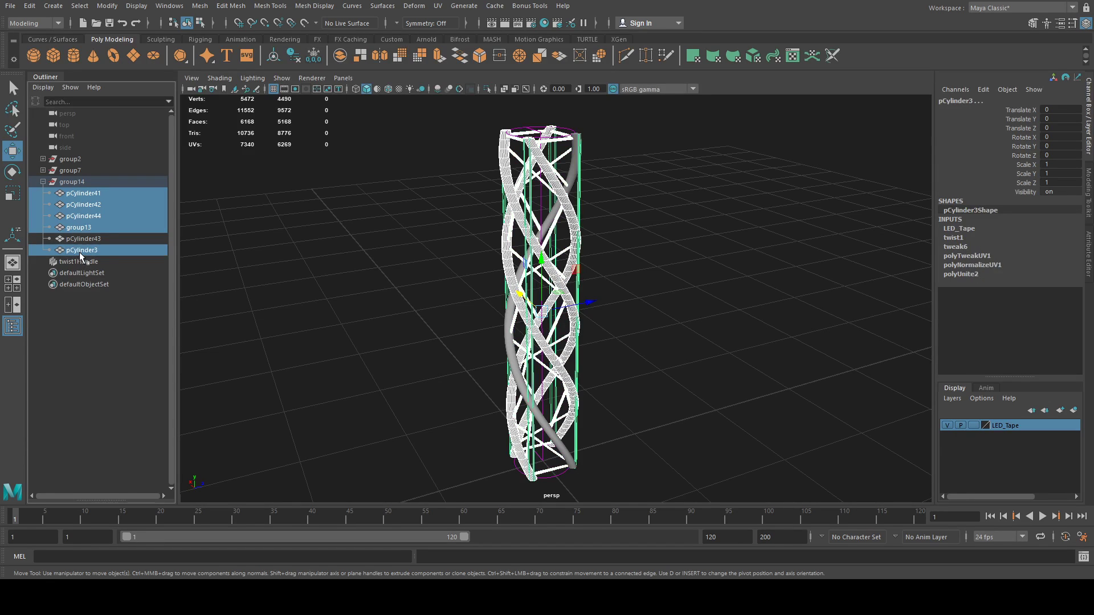
ctrl+click(80, 252)
ctrl+click(83, 240)
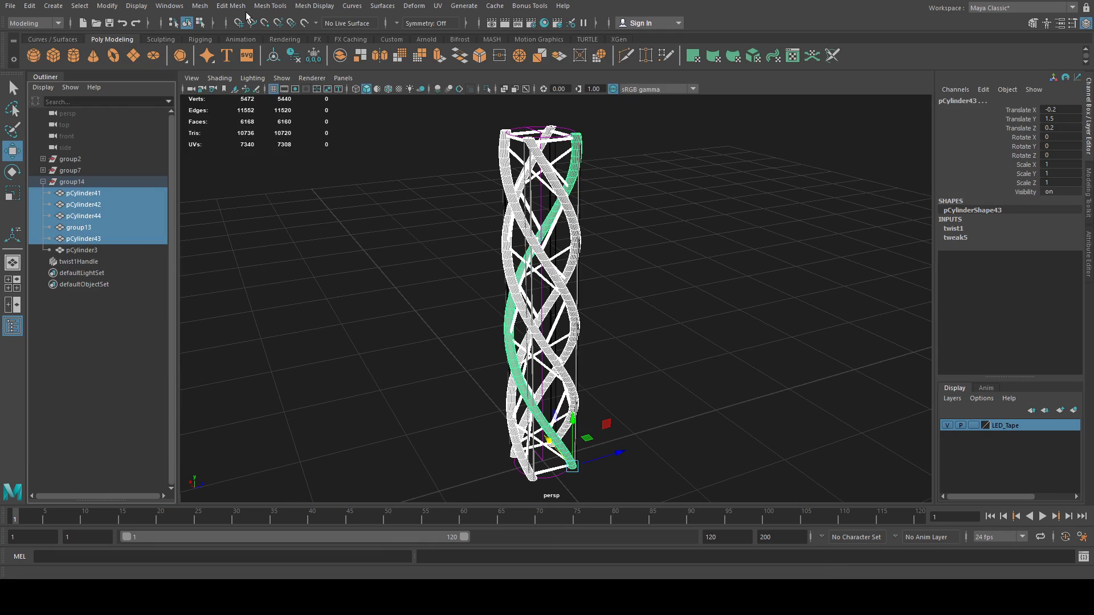
click(199, 8)
click(213, 36)
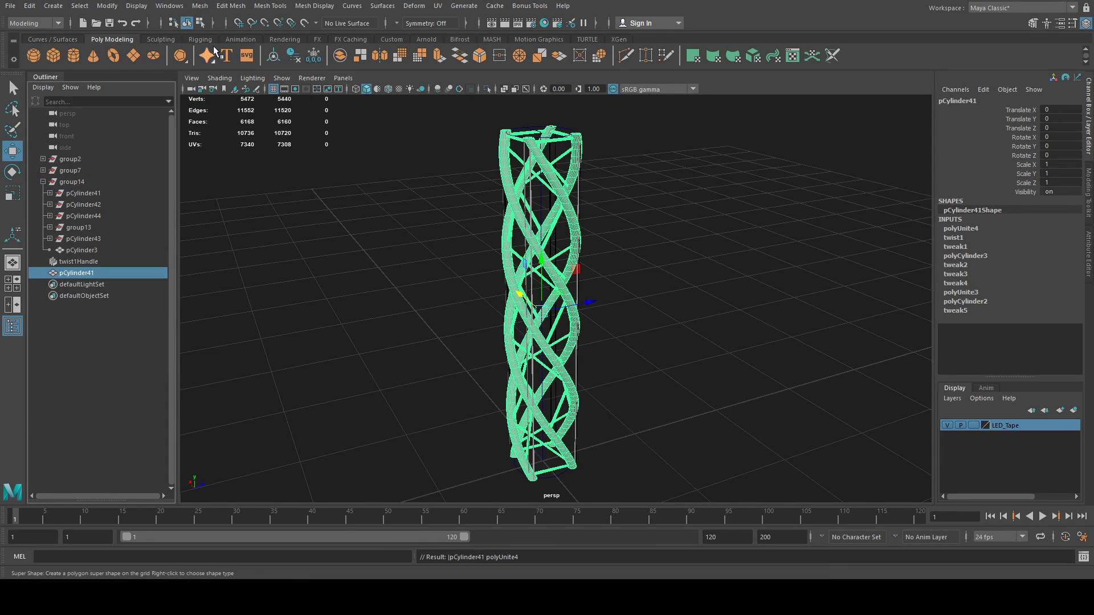
Step: Export only the combined truss mesh as Spiraltruss.obj to the 170820 project's objects/Mesh folder
click(16, 8)
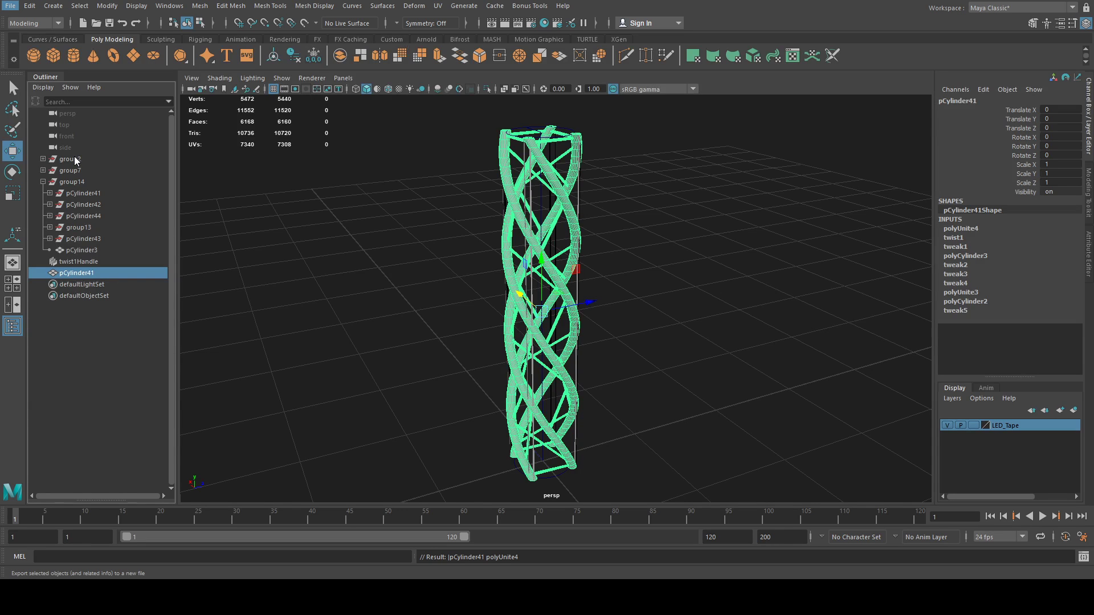
click(75, 157)
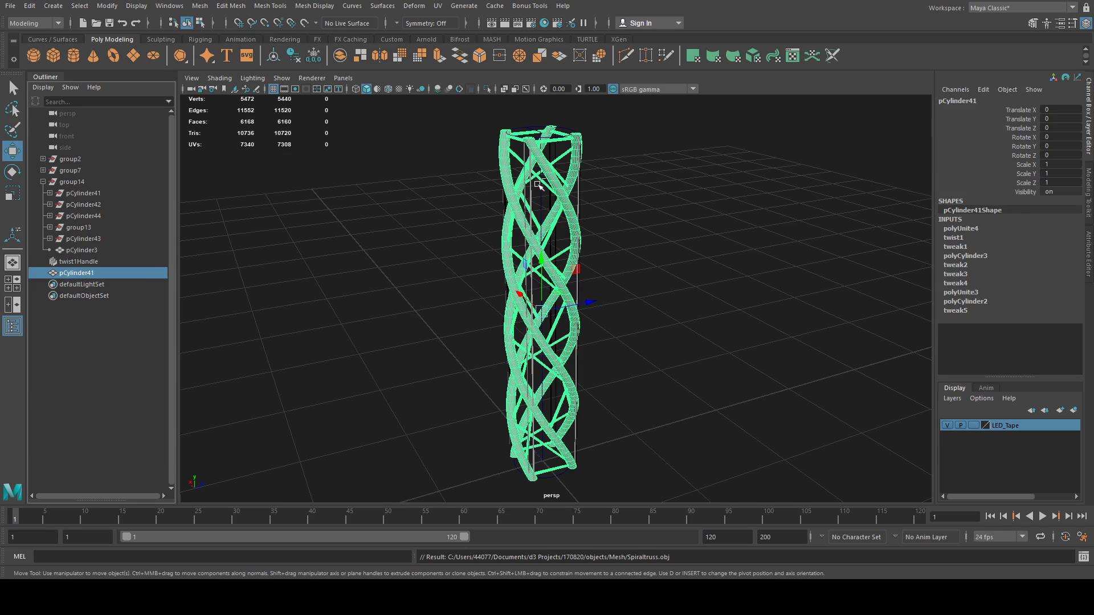
click(520, 294)
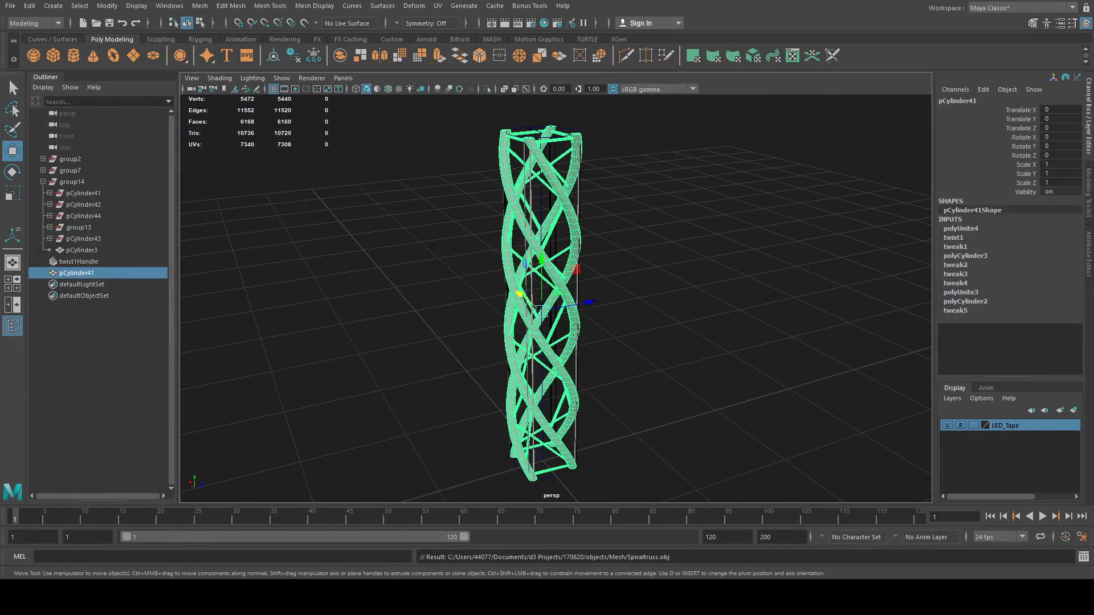
Step: Put the combined truss mesh on a new display layer and hide that layer
scroll(473, 310, down, 5)
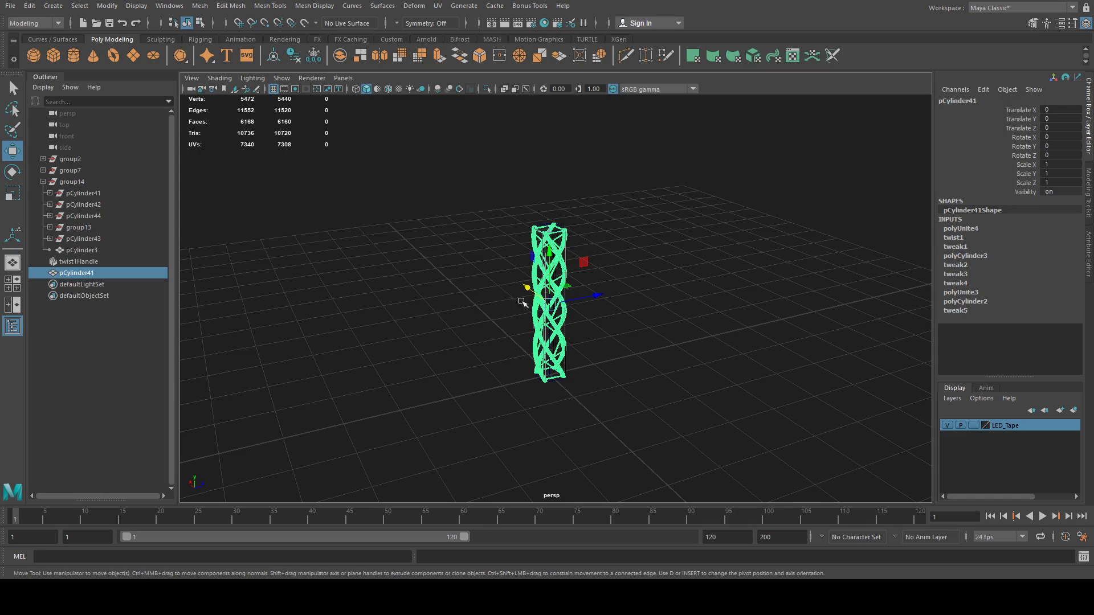
click(1073, 410)
click(947, 426)
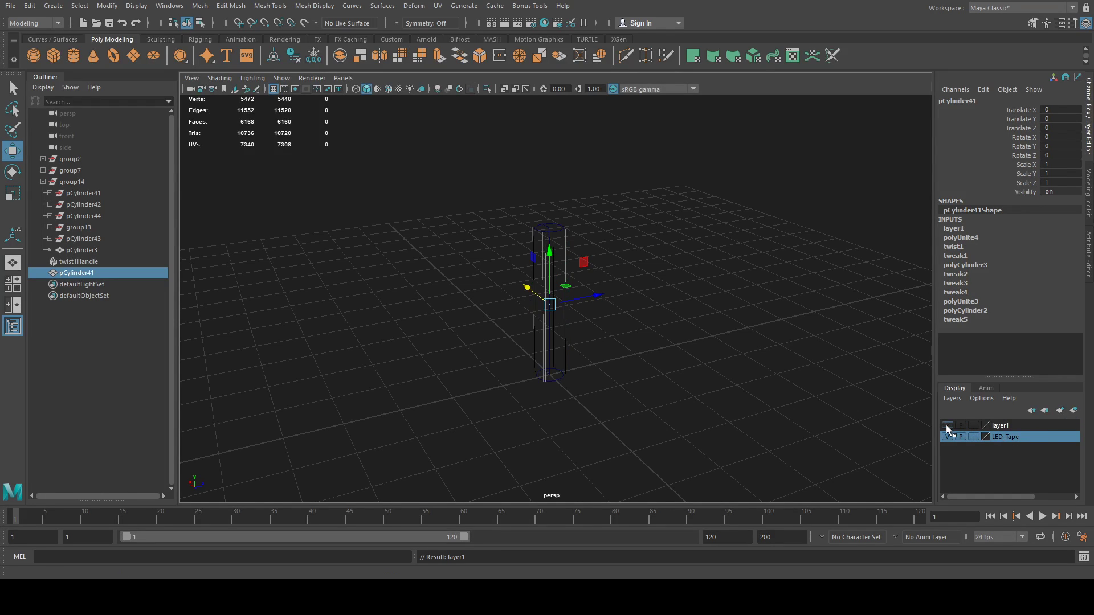
drag(528, 241, 586, 268)
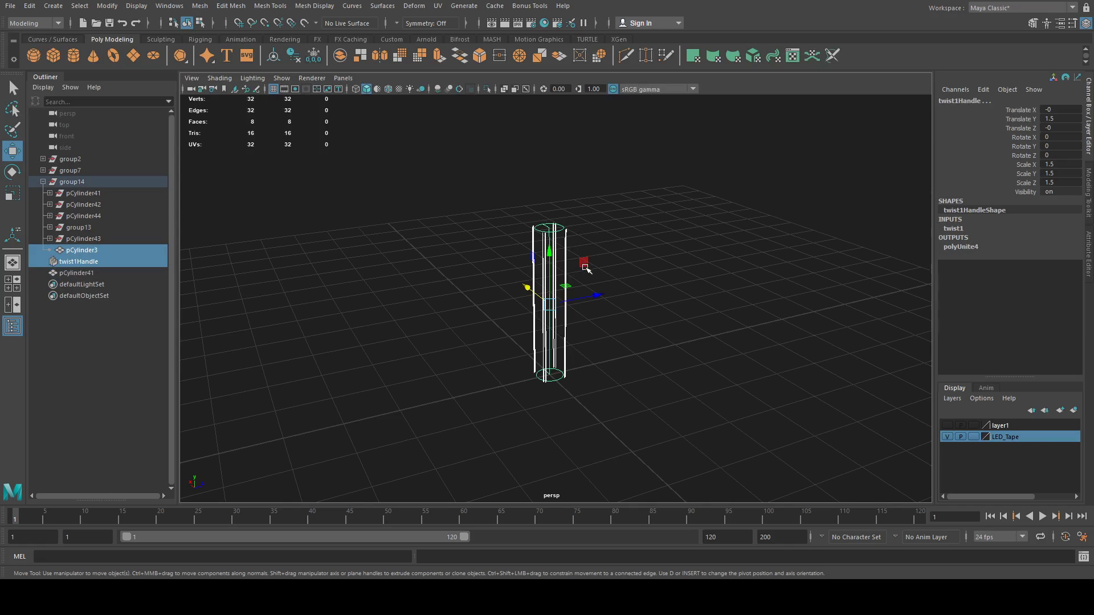
Step: Hide the LED_Tape layer and add the twist deformer handle to the hidden layer1
click(947, 437)
drag(498, 198, 622, 269)
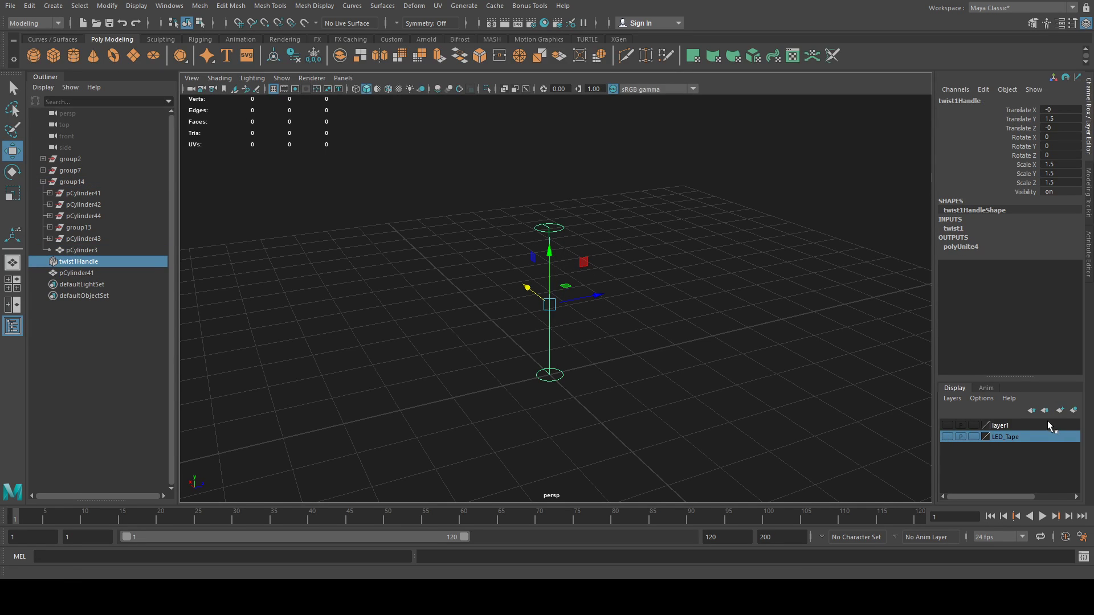
right_click(1035, 429)
click(1026, 452)
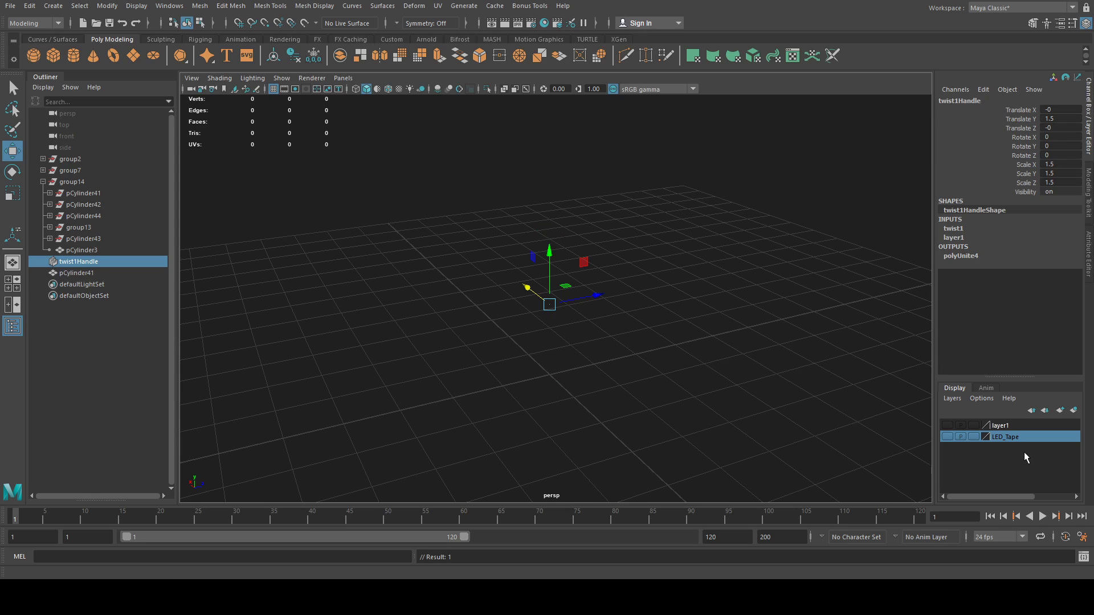
click(510, 178)
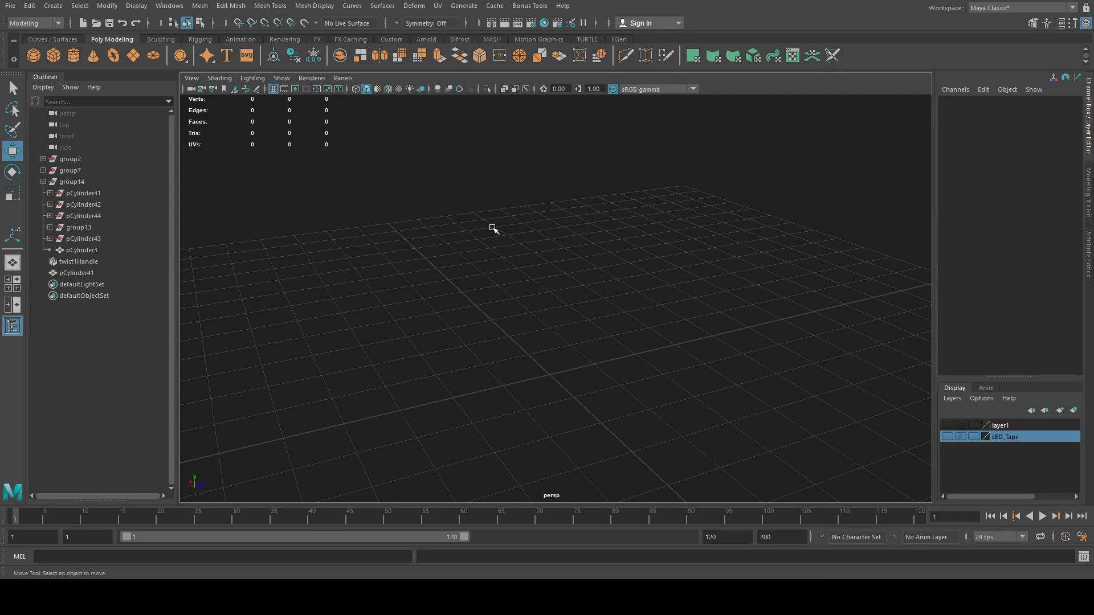
Step: Create a polygon cube and set its height to 0.2
click(54, 55)
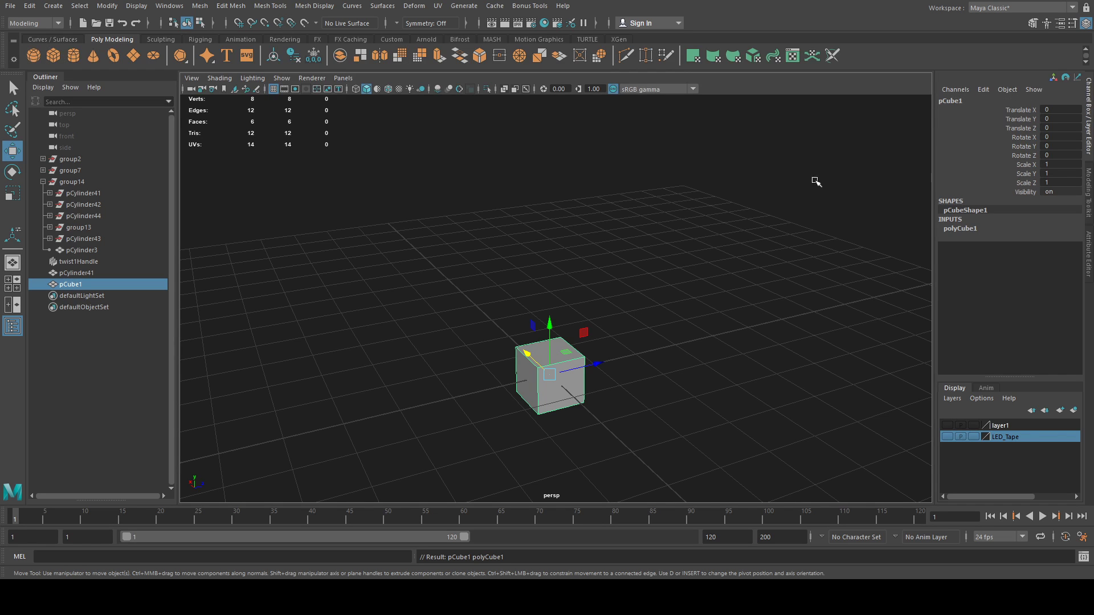
click(969, 229)
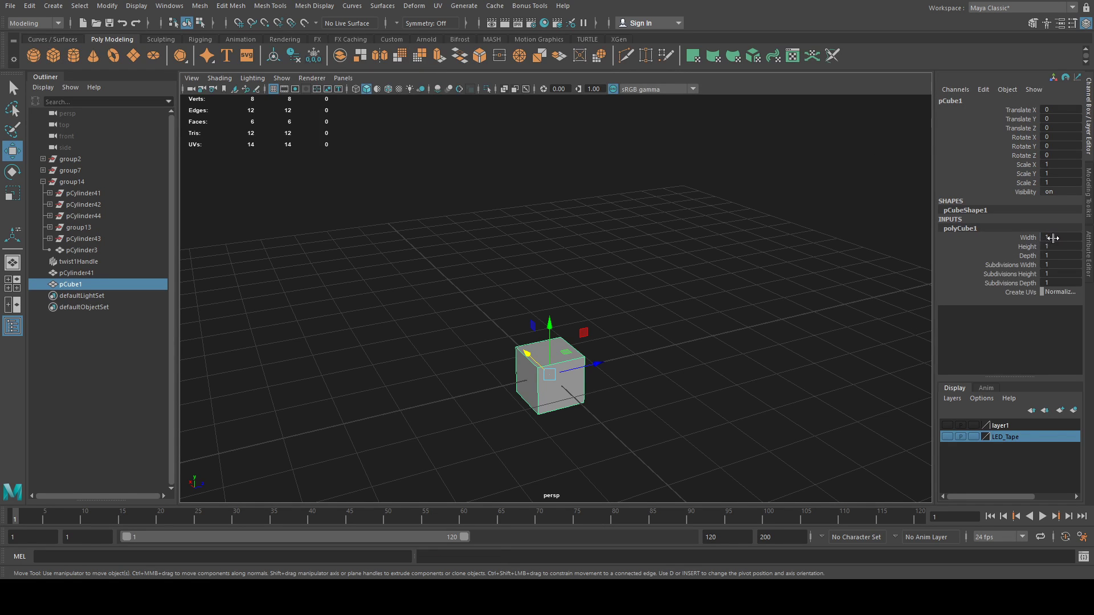
double_click(1057, 245)
key(Return)
Step: Set the cube's width to 2 and its depth to 3 to form a flat deck slab
double_click(1057, 237)
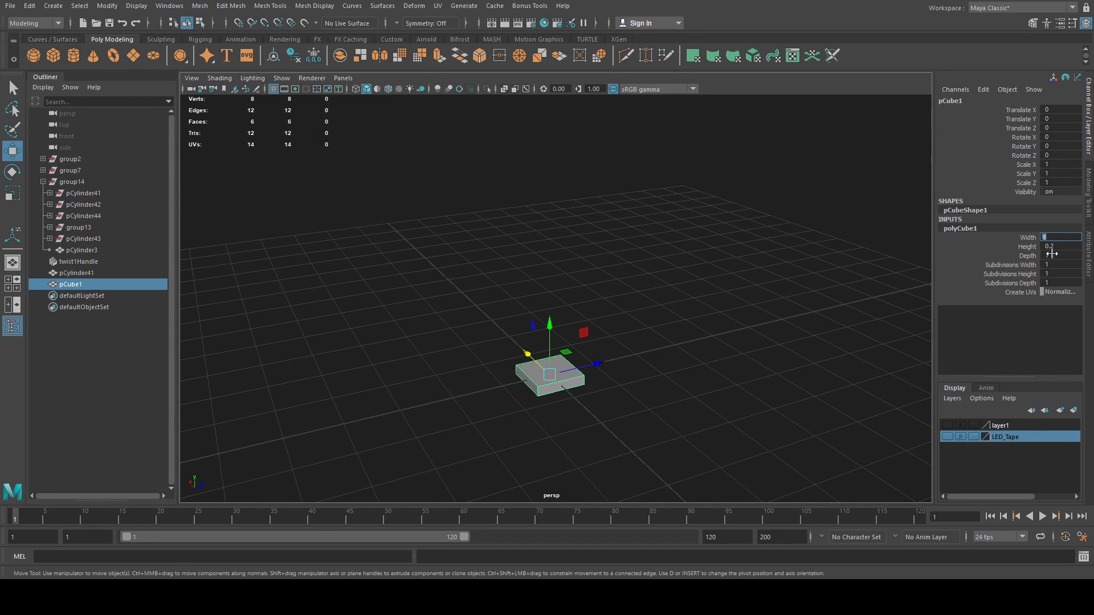
text(3)
double_click(1051, 255)
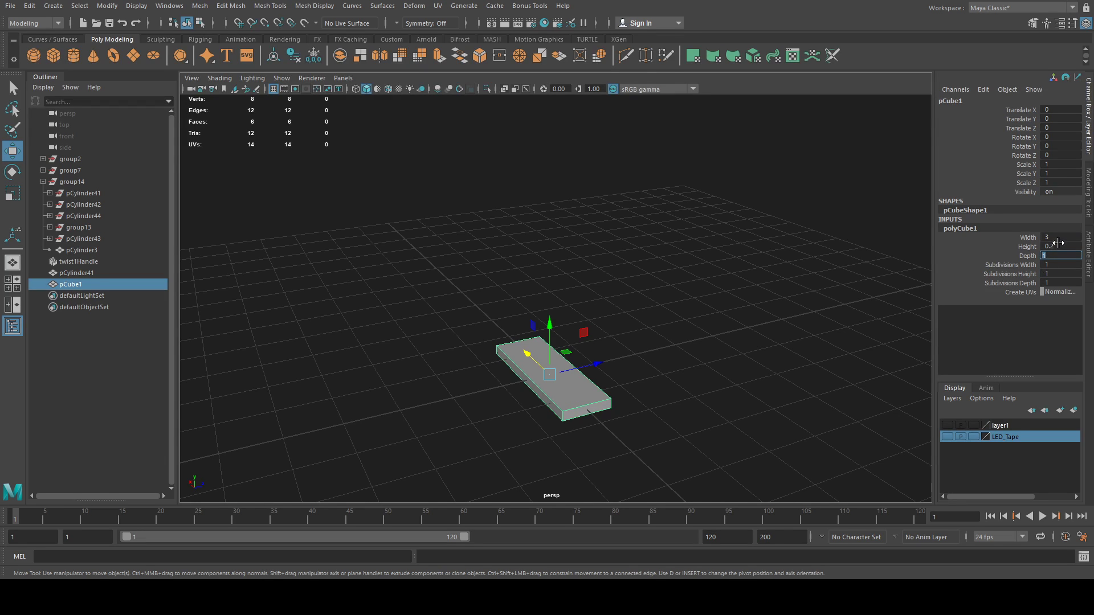
double_click(1057, 237)
text(1)
double_click(1057, 255)
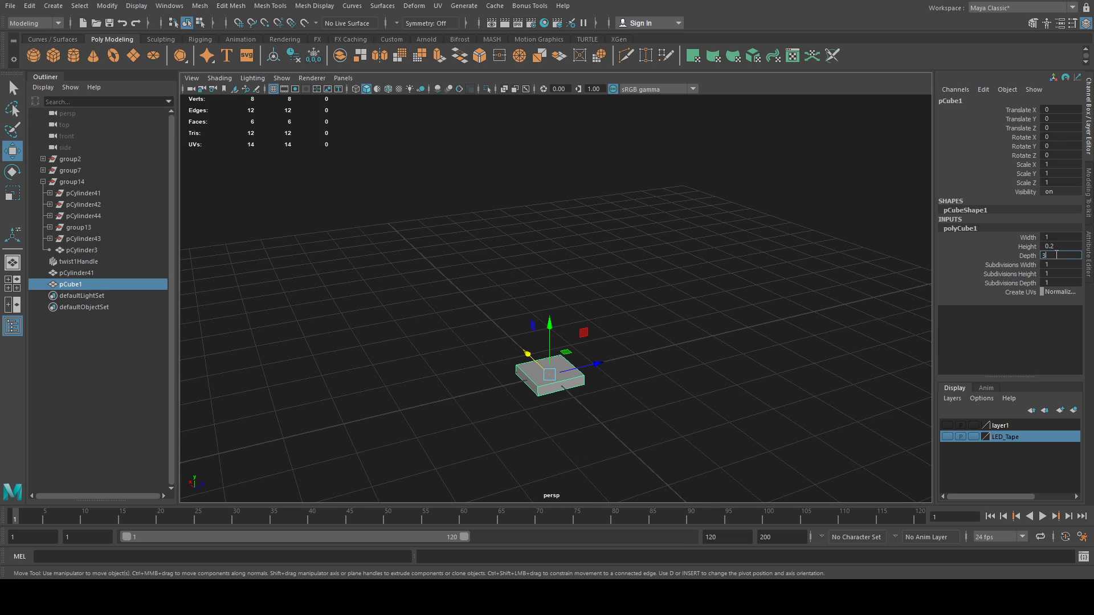
text(3)
double_click(1057, 236)
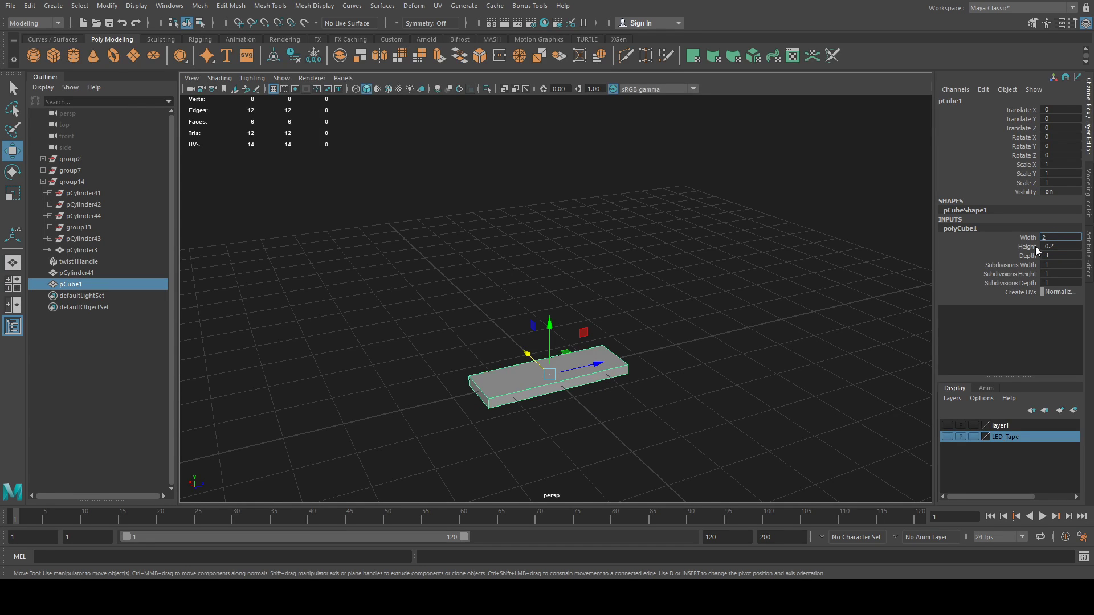
text(2)
key(Return)
Step: Move the deck slab freehand along the ground to about X 1.266, Z -2.052
drag(528, 354, 511, 334)
drag(510, 333, 478, 369)
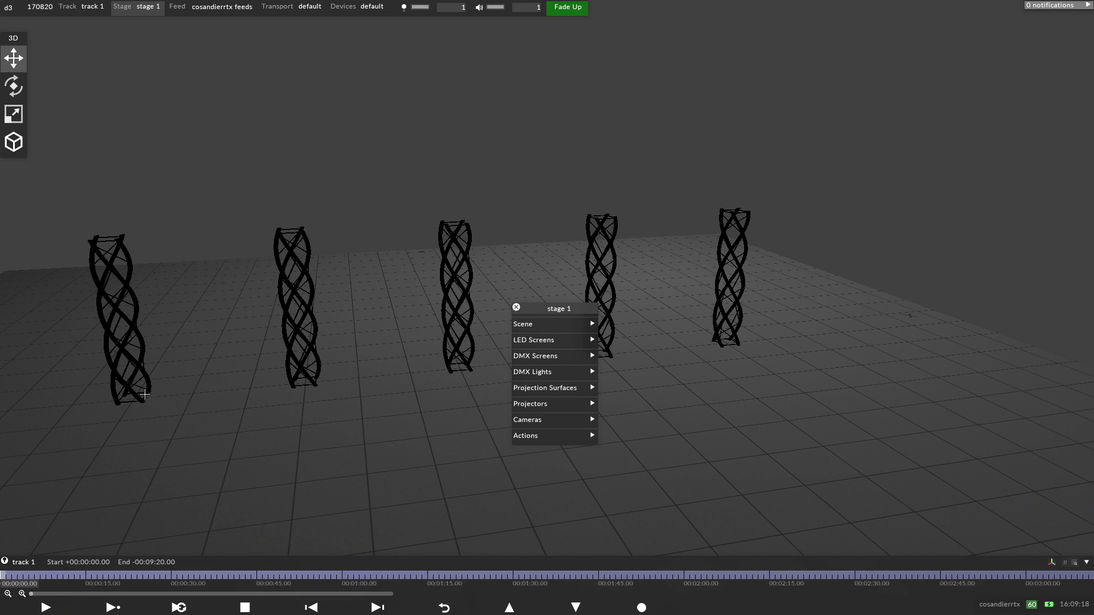
Step: Switch to d3 to check the spacing between two neighbouring trusses, and set the deck slab's depth to 2.6 in Maya
drag(144, 394, 295, 382)
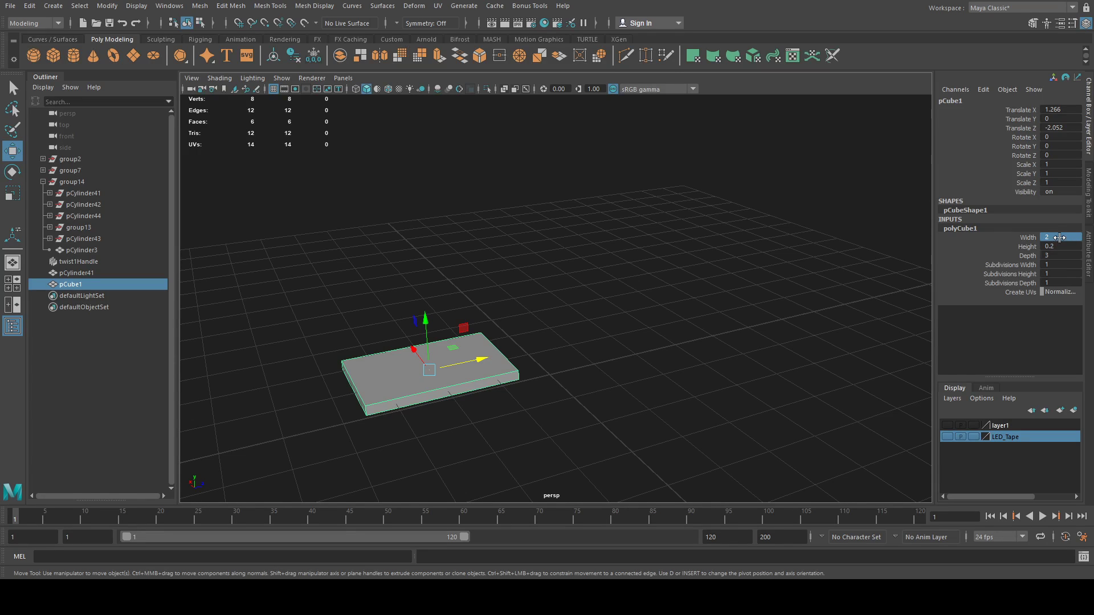
click(1060, 256)
text(260)
key(BackSpace)
key(BackSpace)
key(Return)
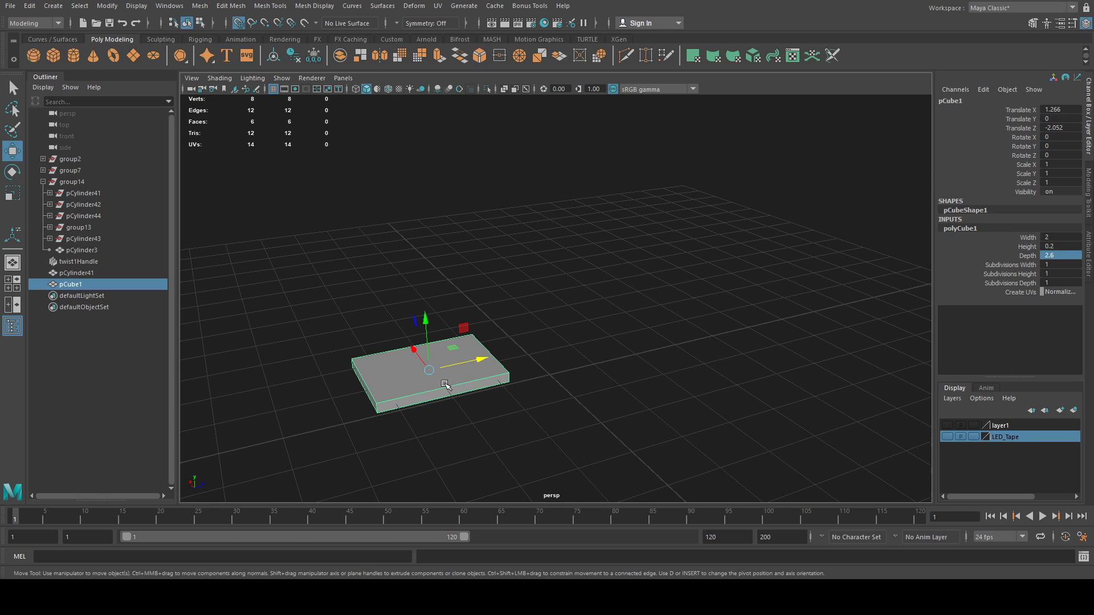
Step: Snap the deck slab to the grid at X 1, Y 0, Z 0
drag(459, 365, 516, 358)
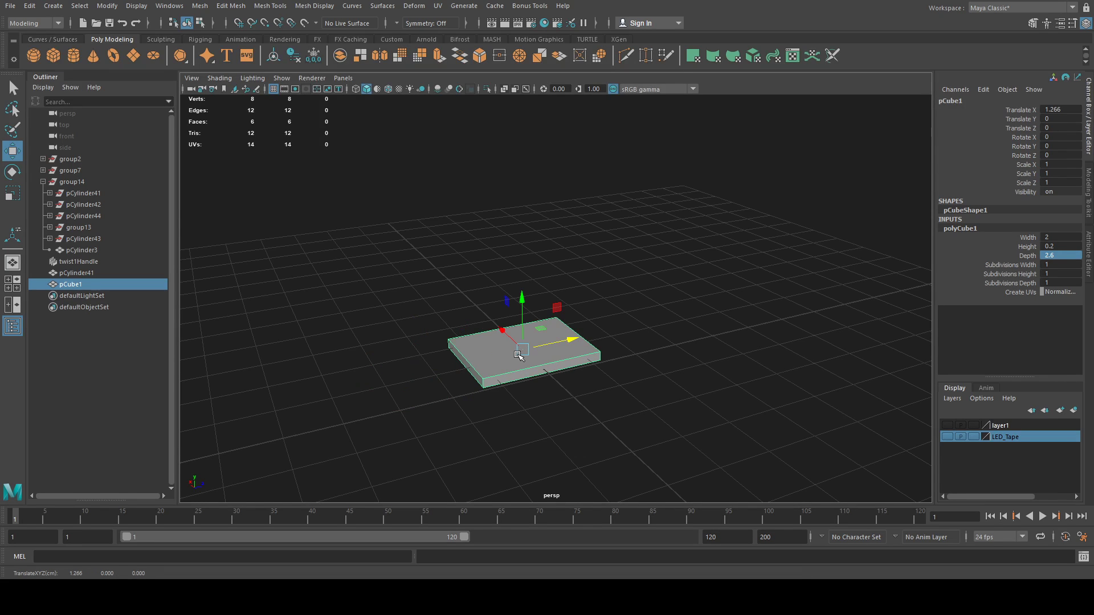
key(x)
mouse_move(521, 358)
mouse_down()
mouse_move(544, 371)
mouse_move(527, 353)
mouse_up()
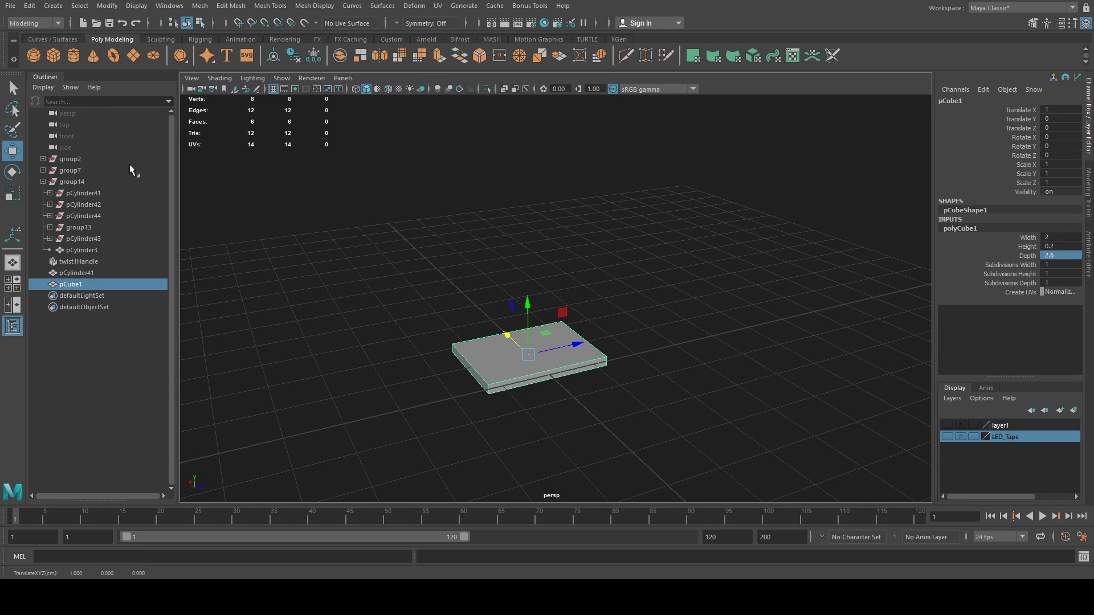
Step: Export the selected deck slab as deck1.obj to the 170820 project's objects/Mesh folder
click(10, 6)
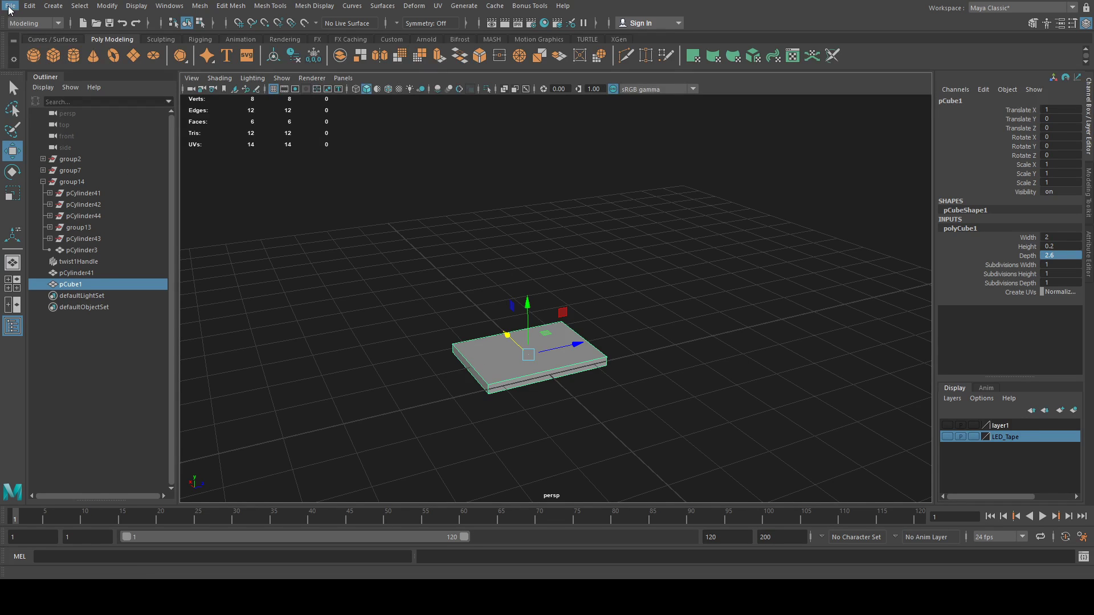
click(66, 155)
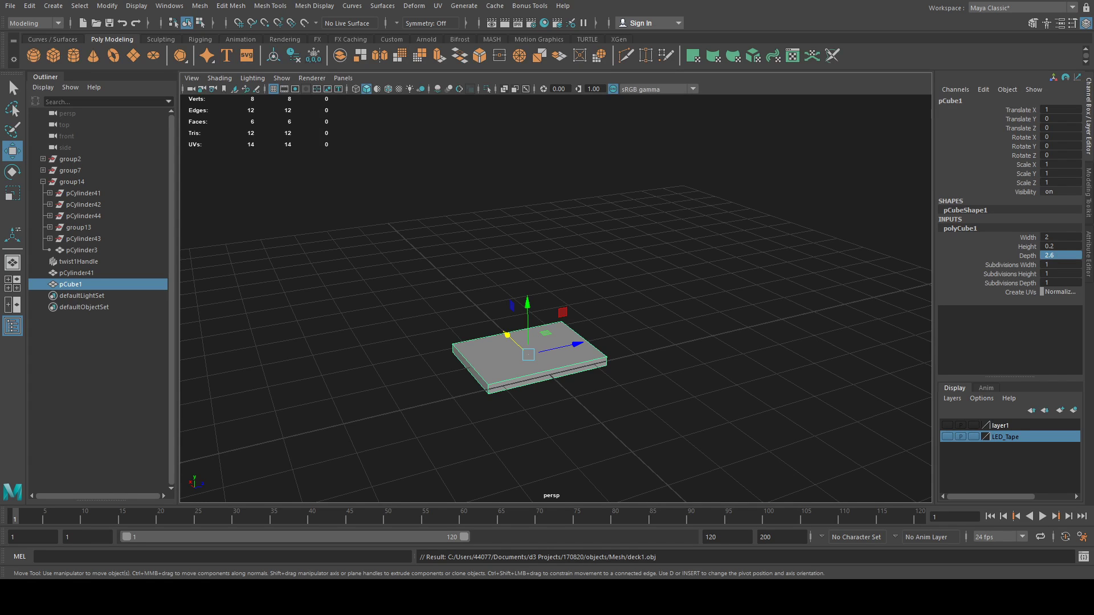
click(490, 367)
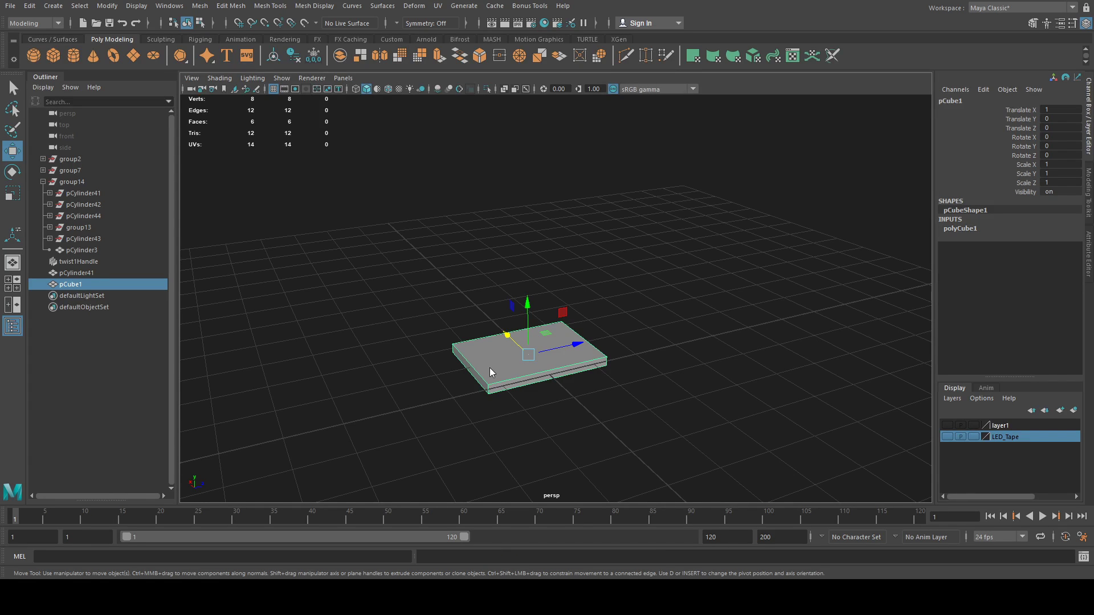
shift+click(490, 367)
click(490, 368)
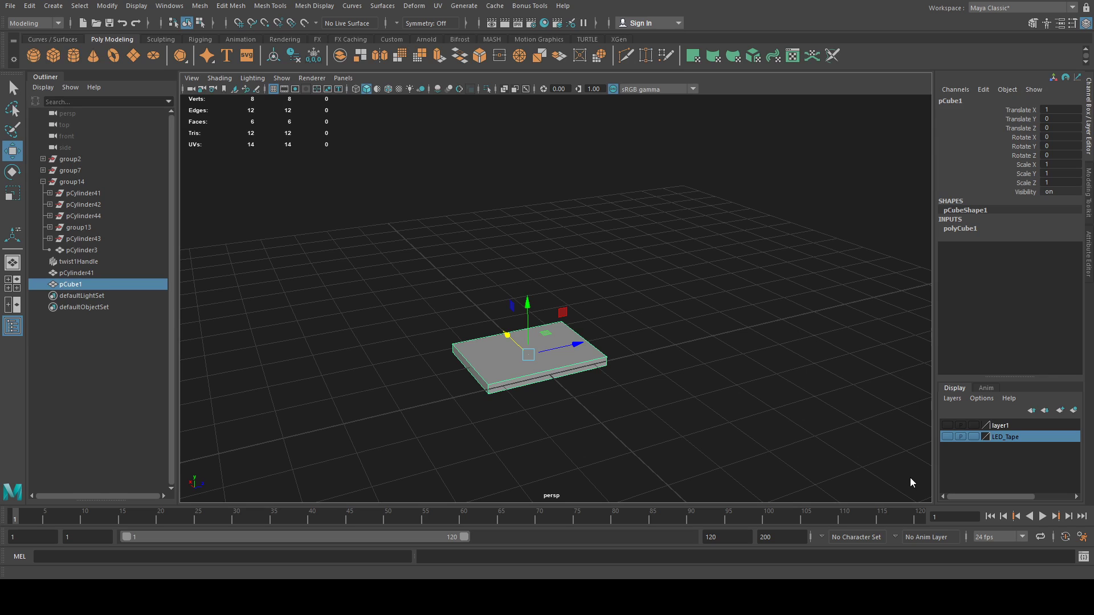
click(530, 334)
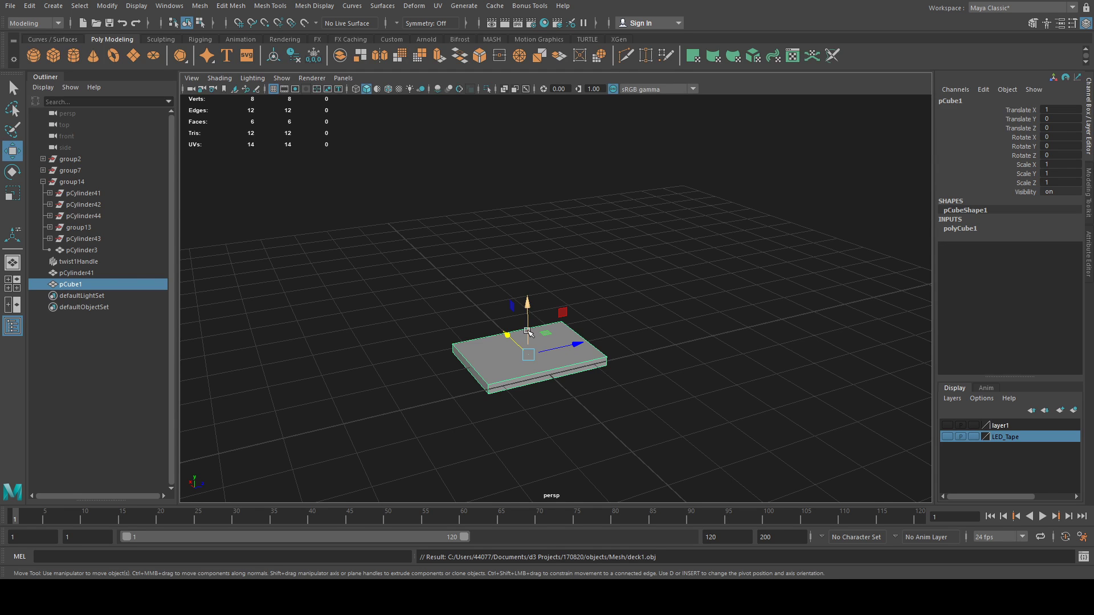
Step: Move the flat box's pivot to the level of its top face using vertex snapping
mouse_move(536, 378)
alt+mouse_down()
mouse_move(538, 393)
mouse_move(532, 359)
mouse_move(502, 363)
mouse_move(524, 380)
alt+mouse_up()
scroll(533, 360, up, 5)
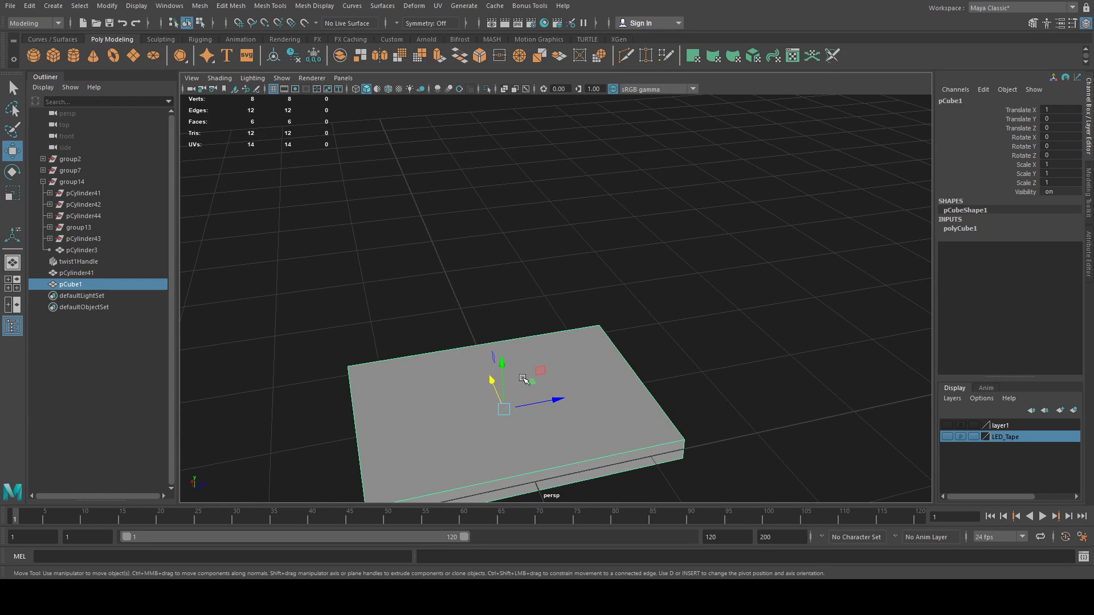
key(d)
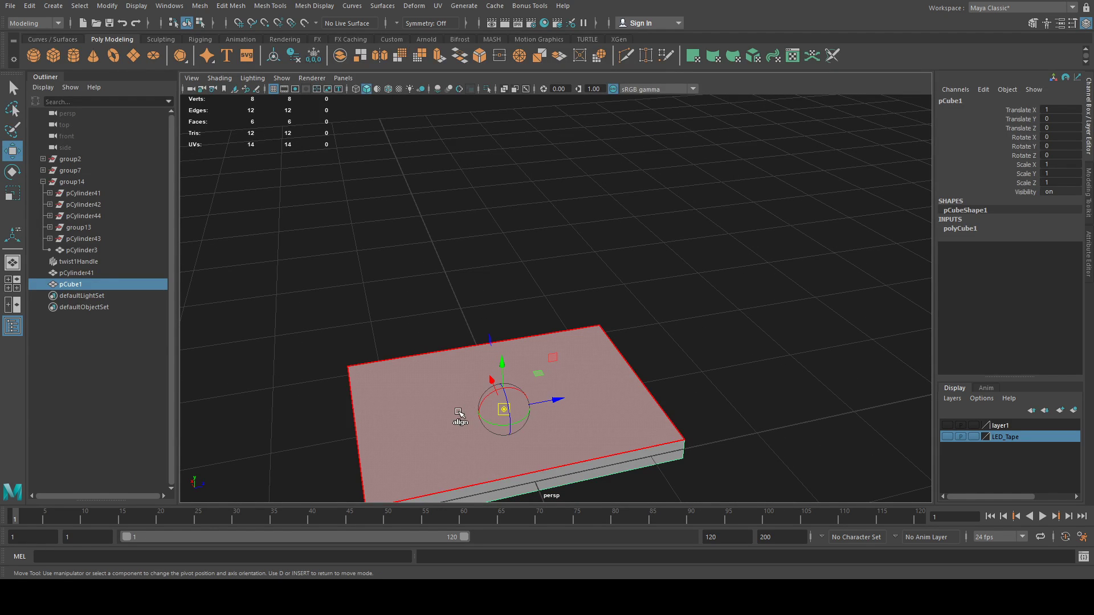
key(v)
drag(501, 364, 498, 316)
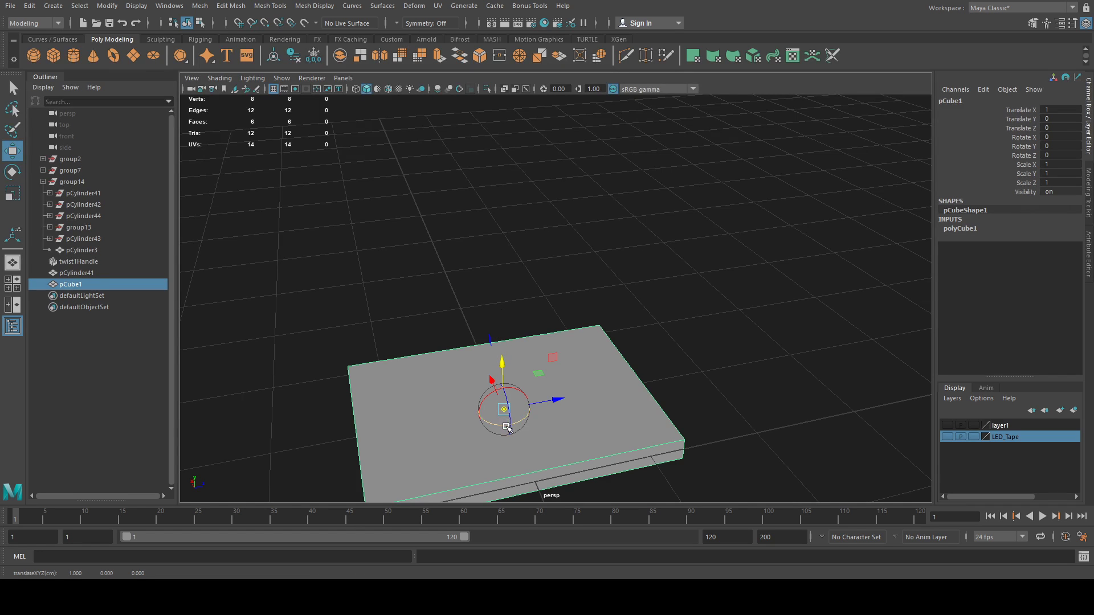
alt+drag(505, 407, 557, 368)
alt+drag(571, 301, 635, 283)
drag(553, 238, 554, 240)
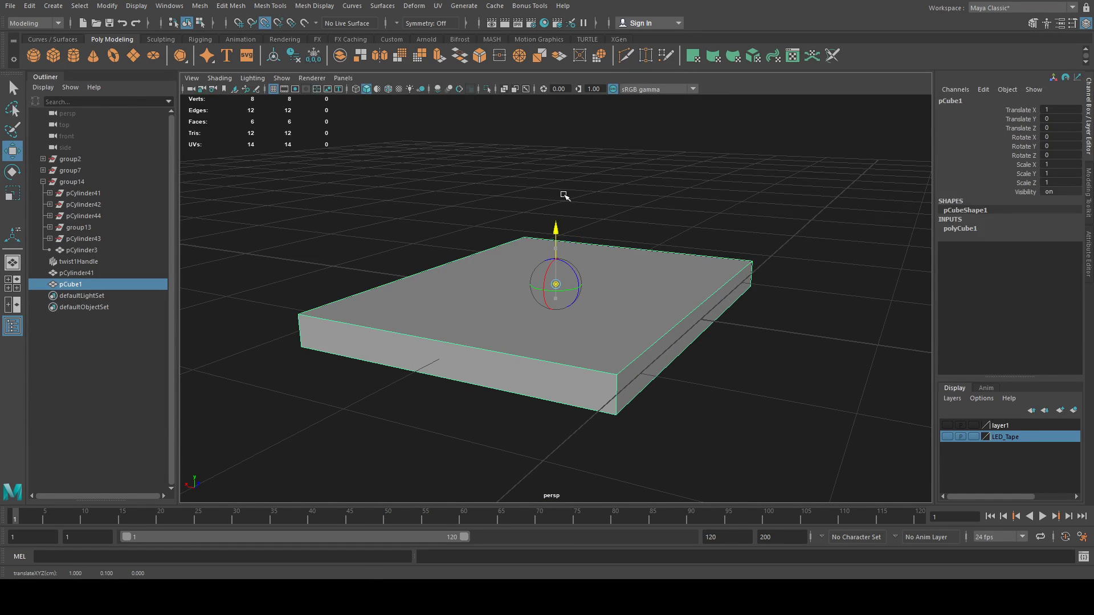
key(d)
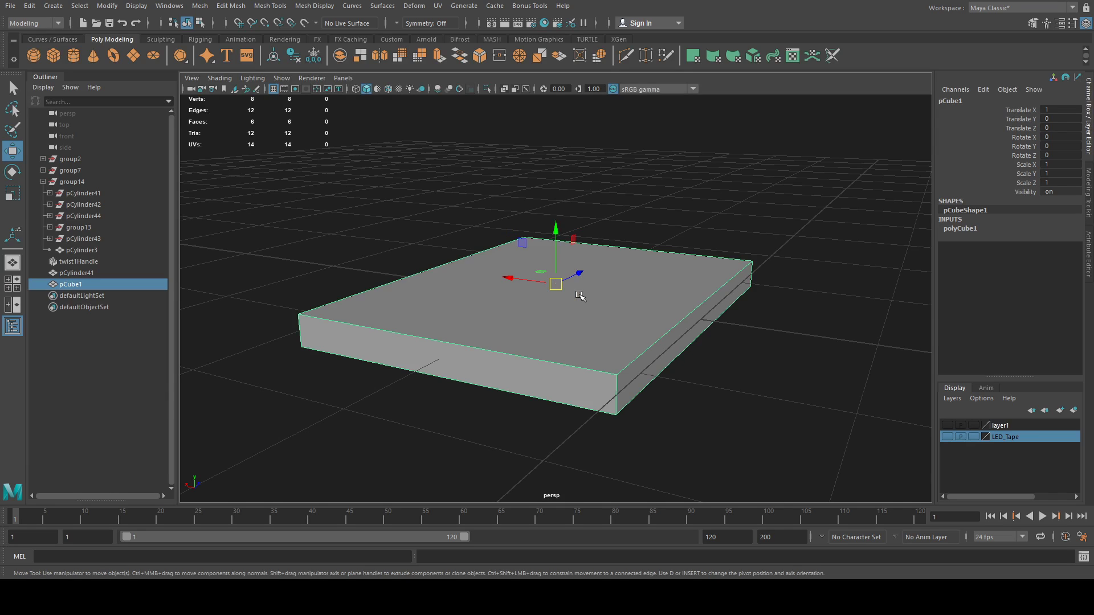
Step: Lower the box with grid snapping to Translate Y -0.1 so its top face lies on the grid plane
key(x)
drag(556, 238, 557, 246)
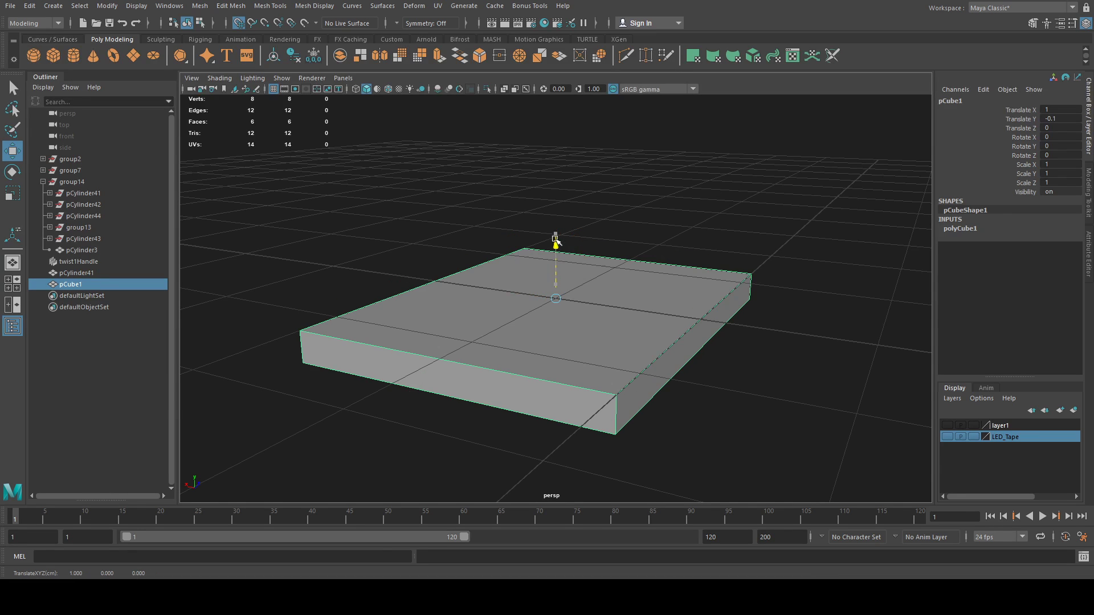
alt+drag(564, 287, 542, 307)
Step: Try a height of 1 in the box's polyCube1 inputs and undo it
click(964, 228)
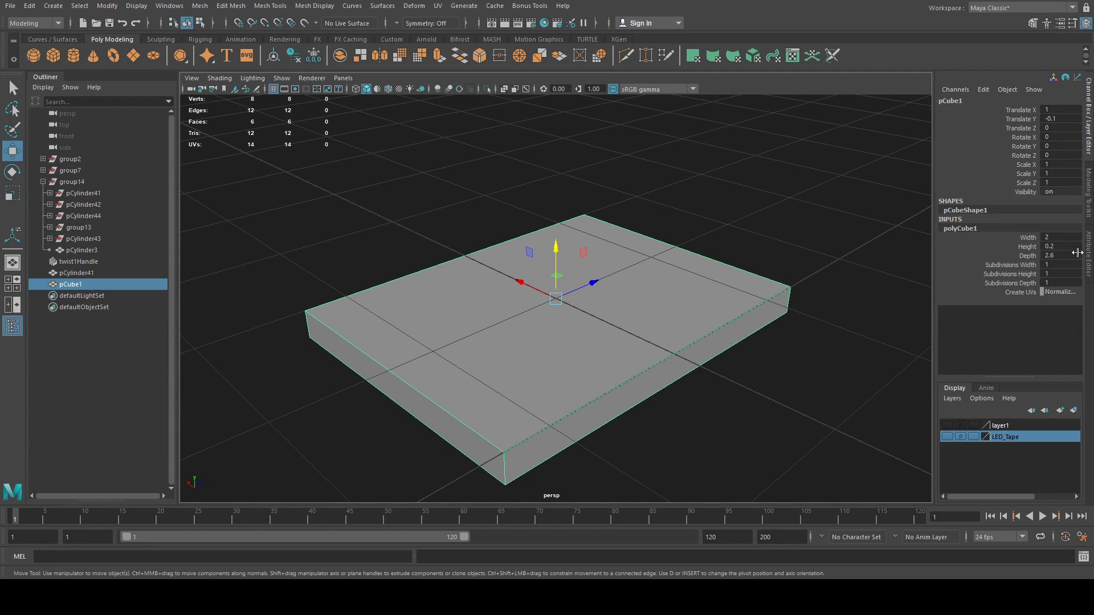
double_click(1060, 246)
text(1)
key(Return)
key(ctrl+z)
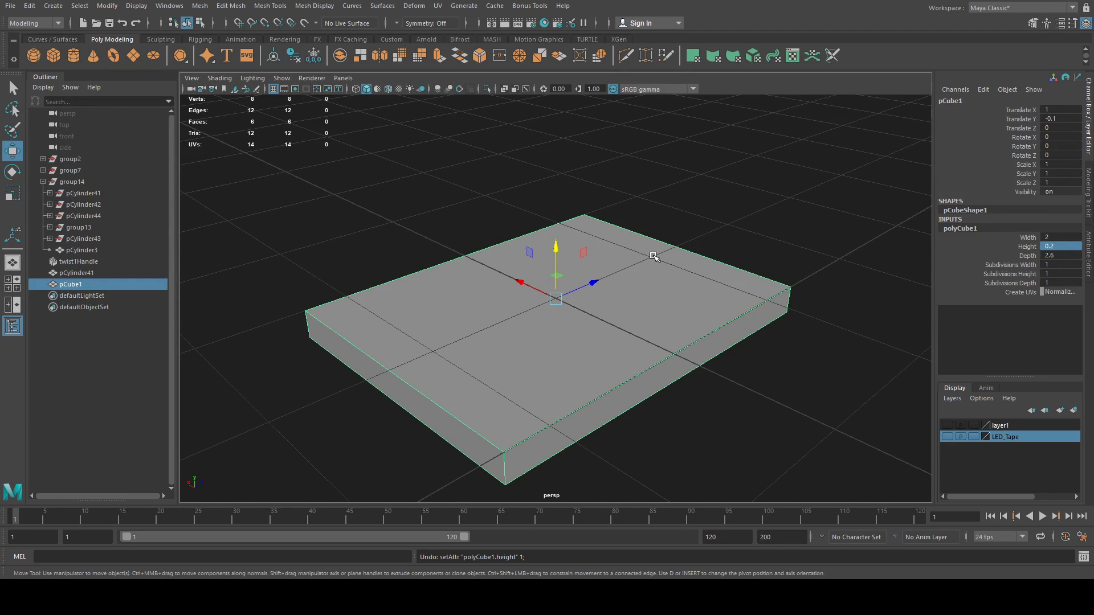
Step: Scale the box downward from its top face along Y to a Scale Y of about 14.5
click(1031, 174)
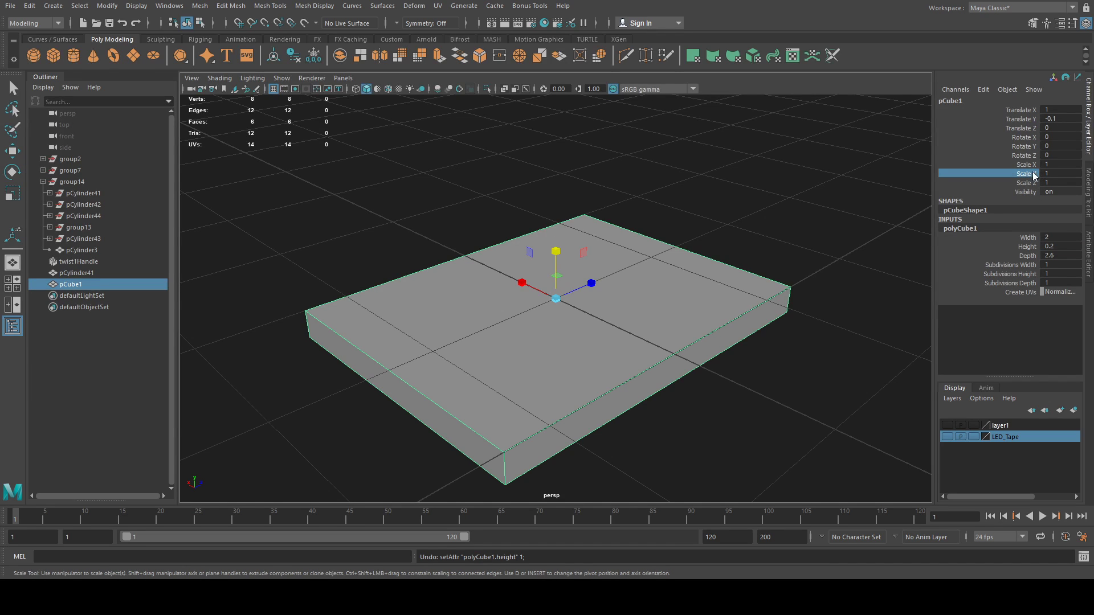
middle_drag(573, 250, 564, 304)
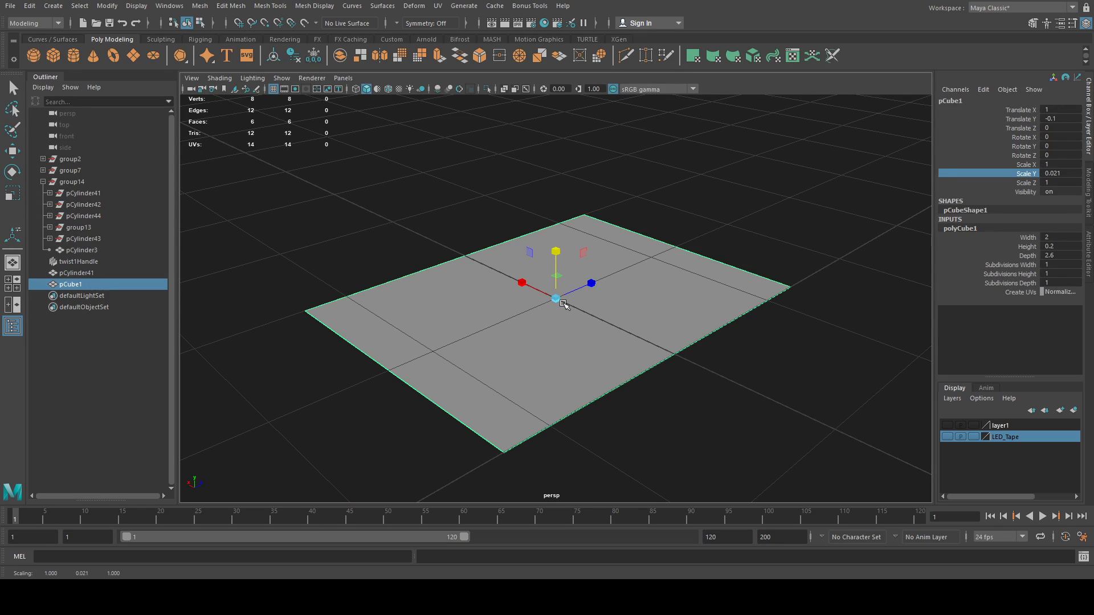
middle_drag(564, 304, 578, 31)
drag(578, 31, 578, 32)
drag(556, 251, 594, 2)
drag(551, 261, 572, 80)
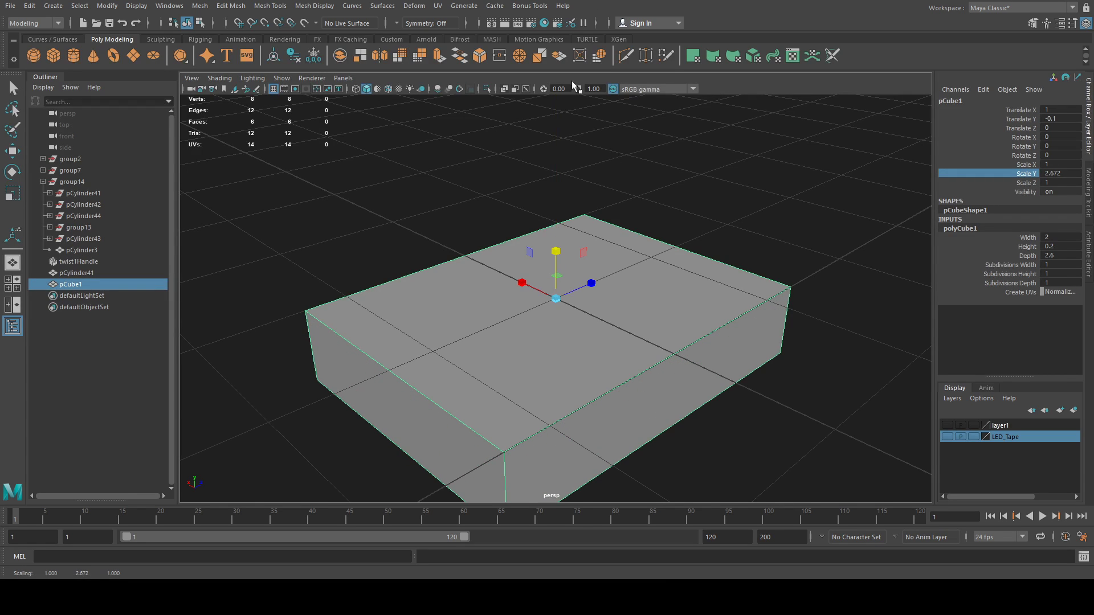
drag(555, 242, 591, 125)
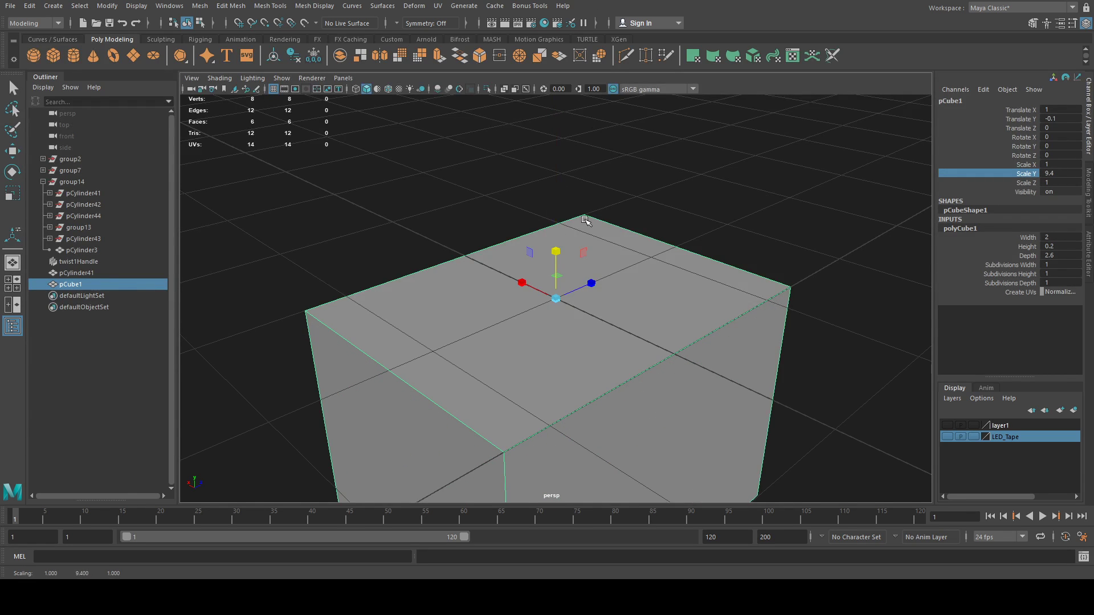
scroll(588, 222, down, 3)
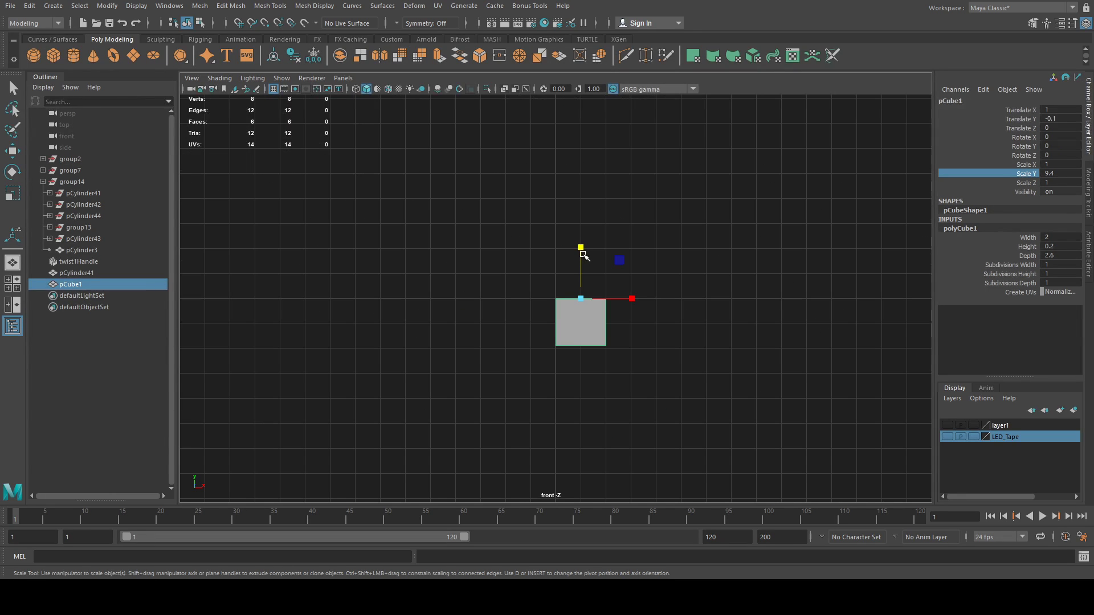
drag(581, 250, 585, 220)
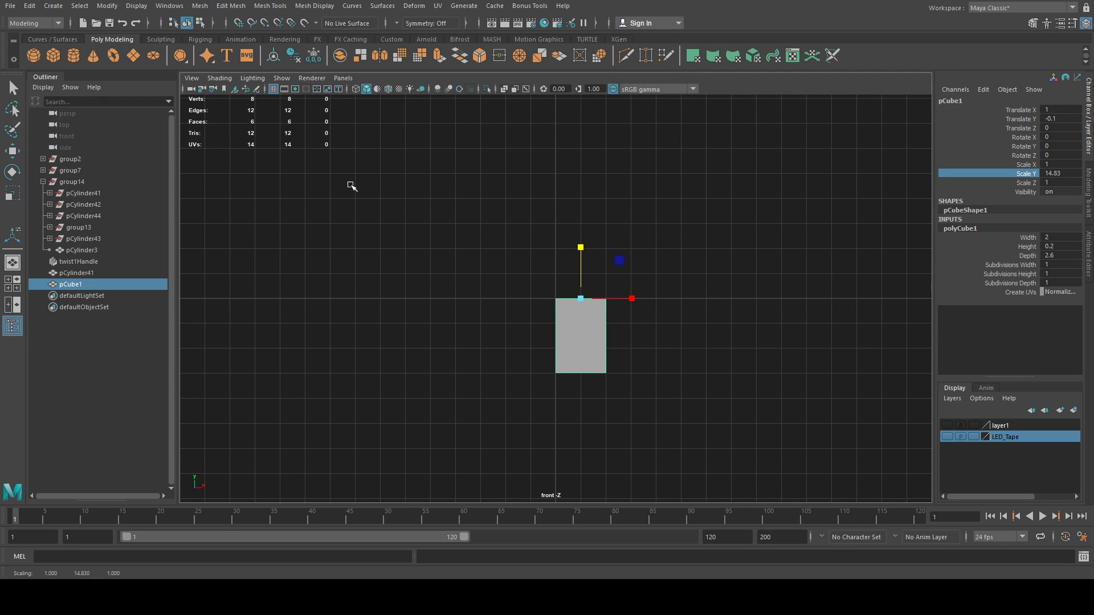
drag(581, 247, 581, 248)
Step: Export the stretched box as ProjectionSurface.obj into the project's objects/Mesh folder
click(86, 156)
key(q)
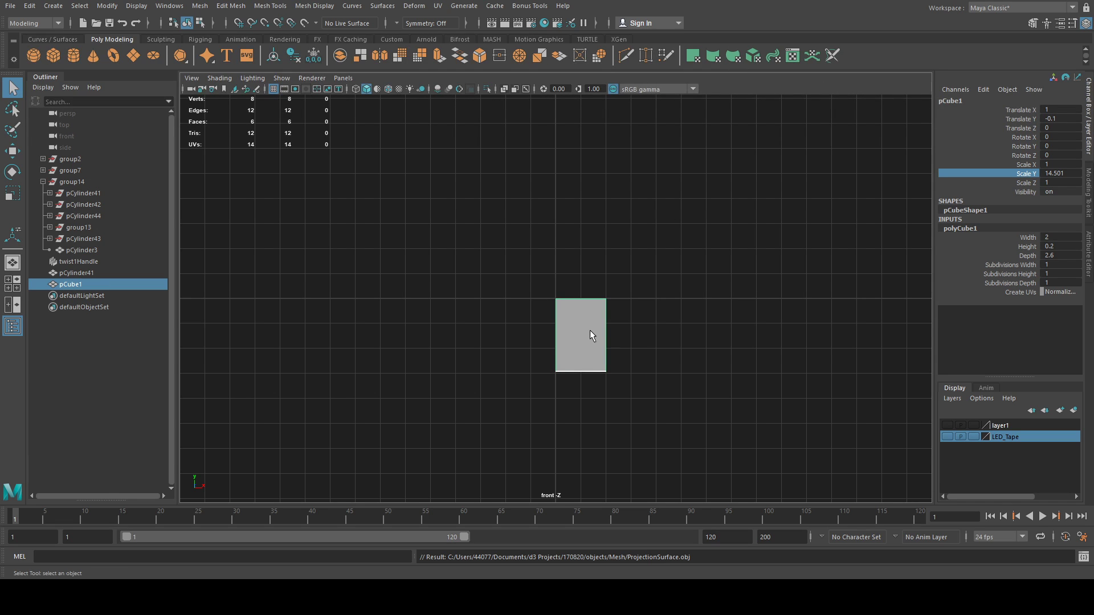
Step: Select the box's four side faces in face mode by band-selecting across its middle in the front and side views
key(F11)
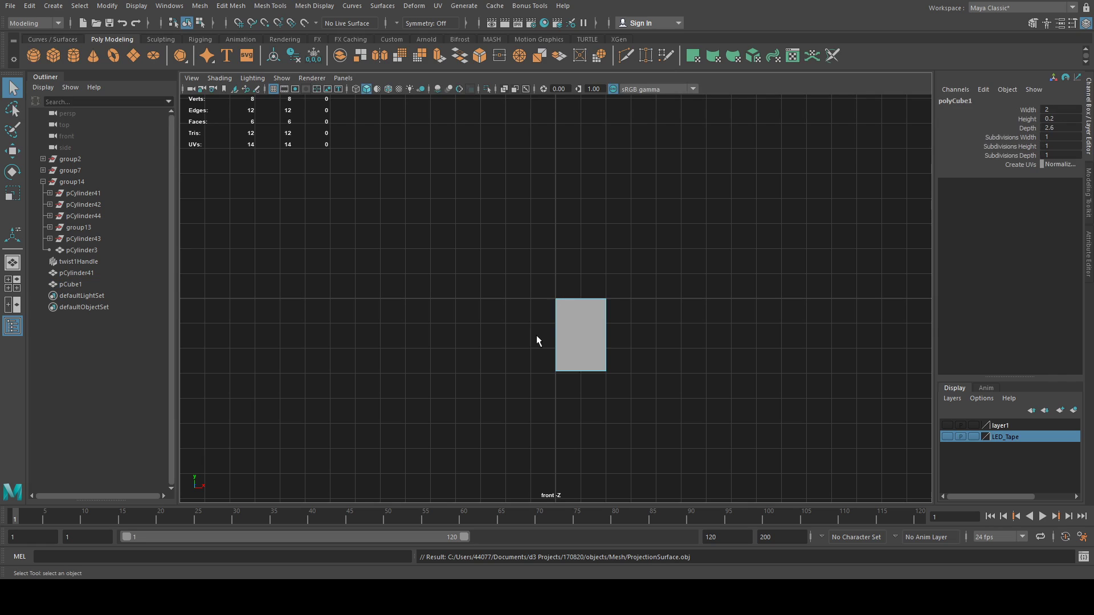
drag(534, 336, 650, 345)
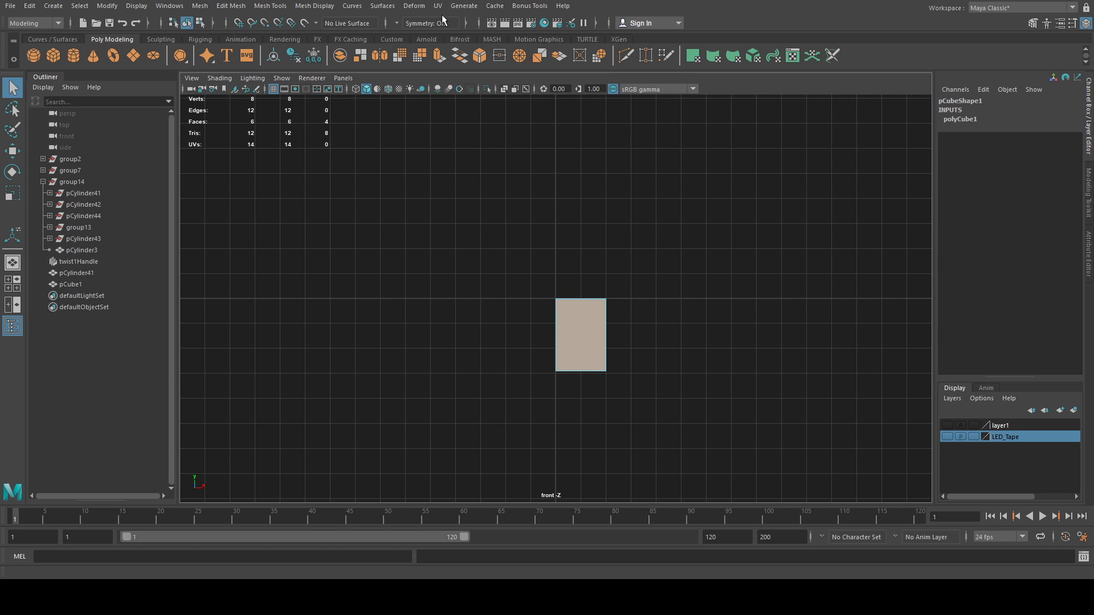
alt+drag(571, 294, 344, 308)
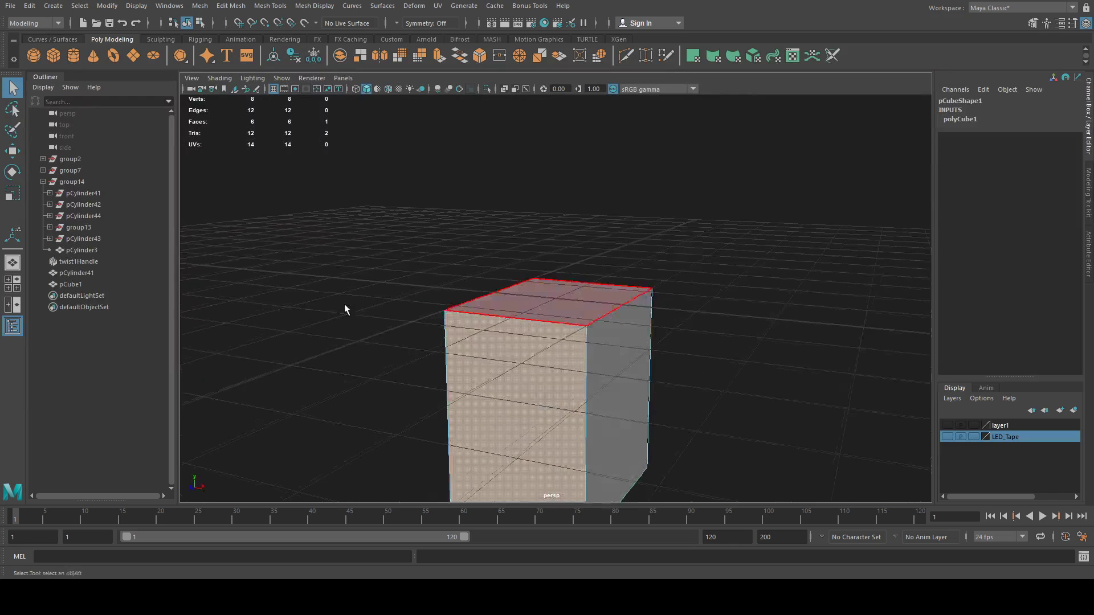
key(space)
key(space)
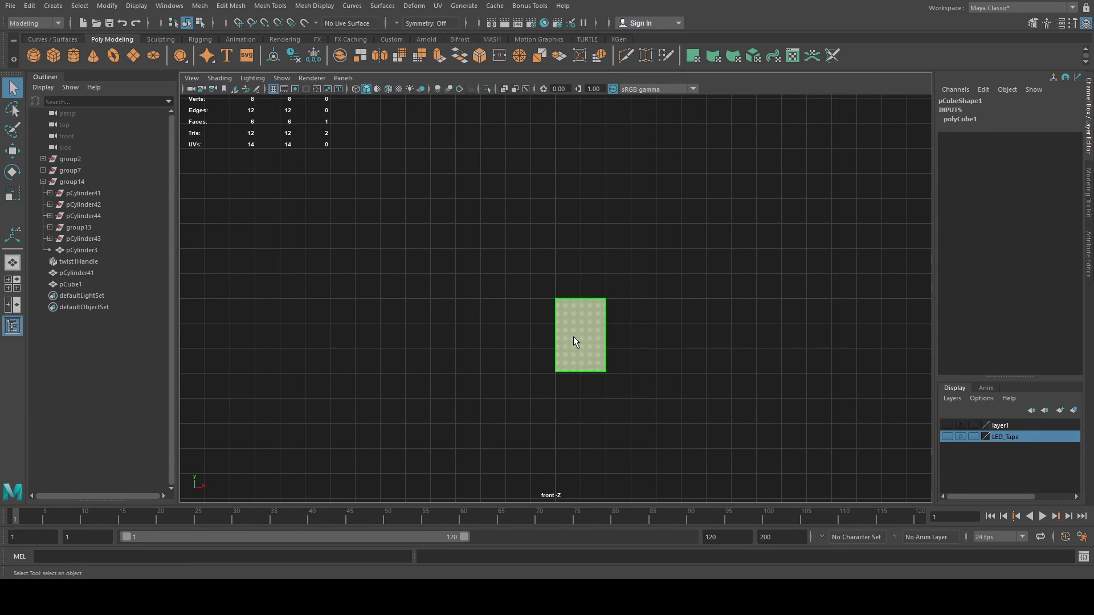
drag(535, 333, 638, 358)
key(space)
key(space)
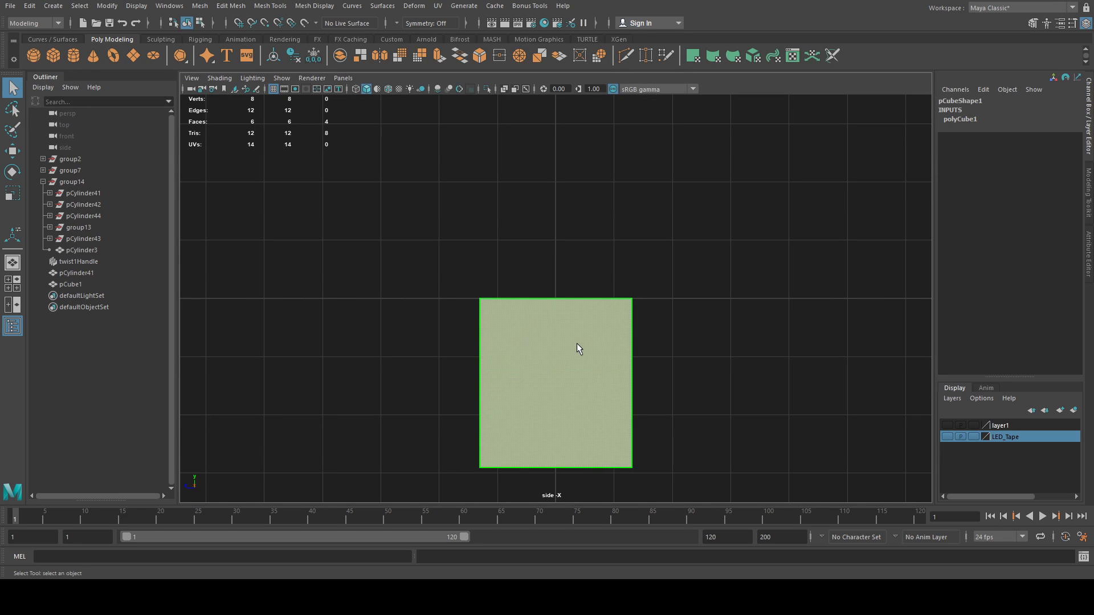
drag(418, 348, 679, 391)
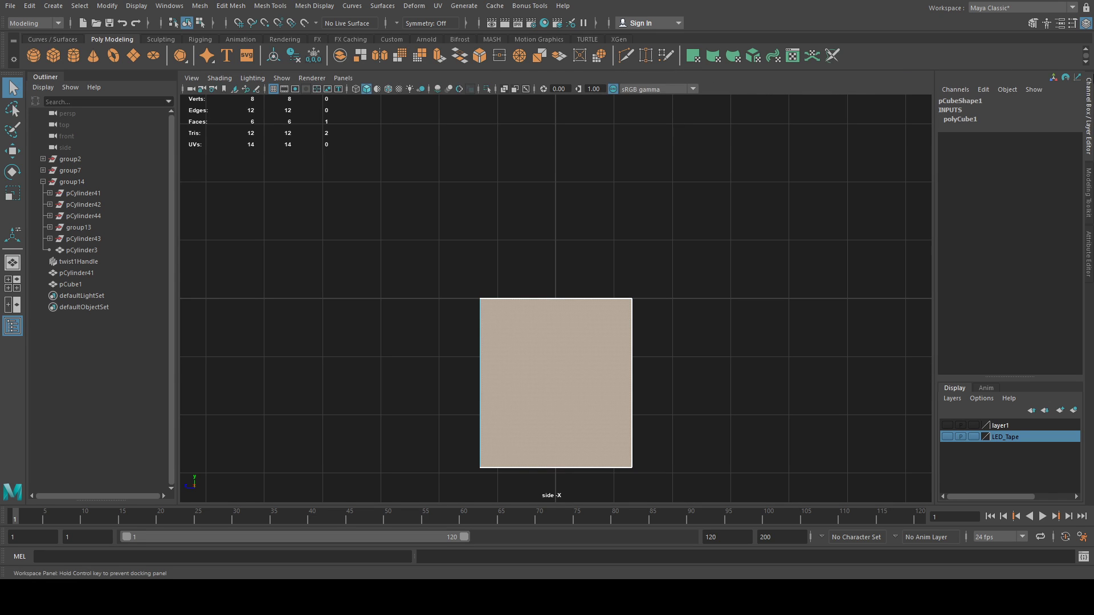
drag(445, 335, 655, 358)
click(418, 333)
drag(405, 364, 653, 369)
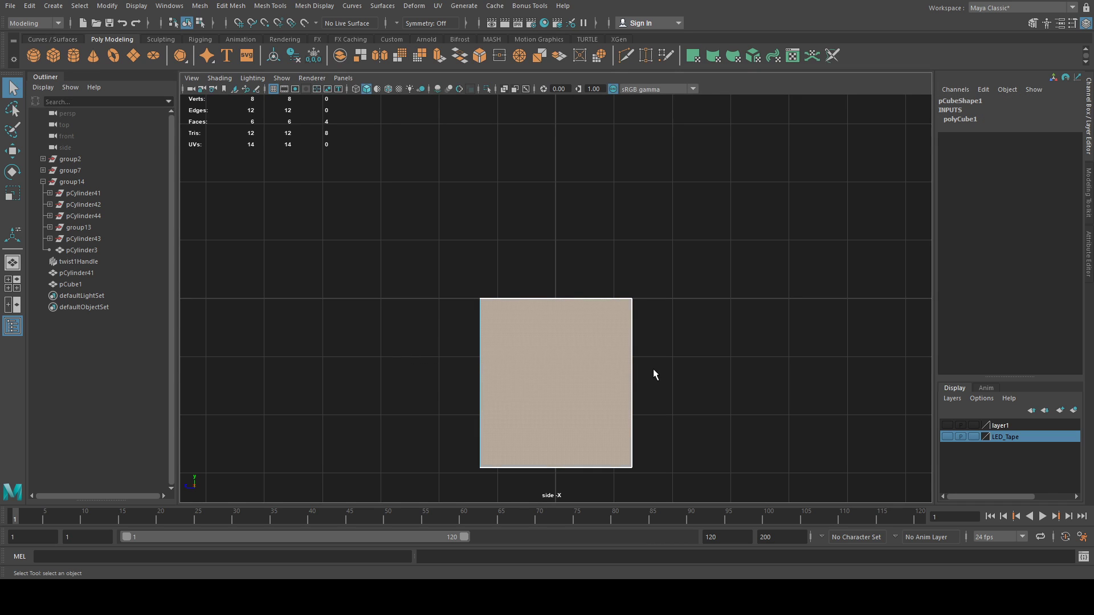
drag(881, 439, 399, 333)
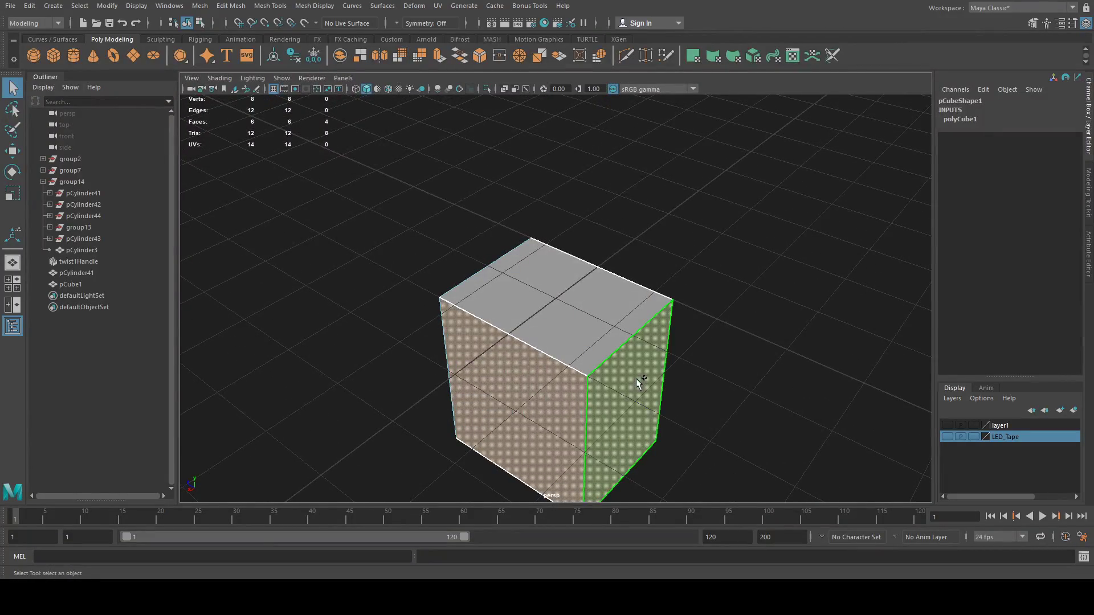
Step: Select a single side face of the box and switch to UV selection mode
alt+drag(635, 379, 747, 349)
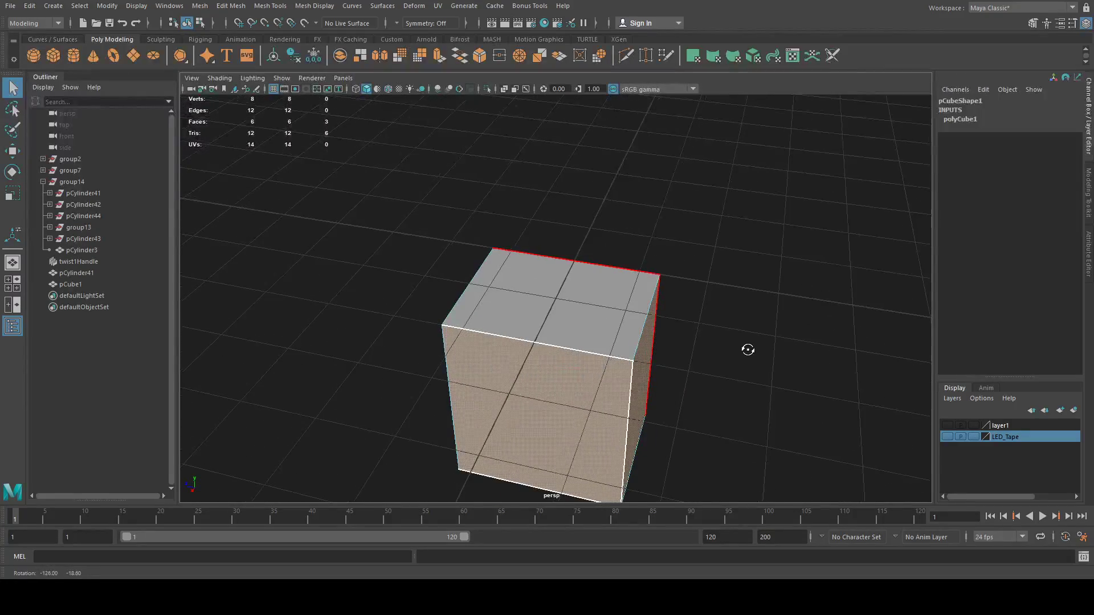
click(573, 408)
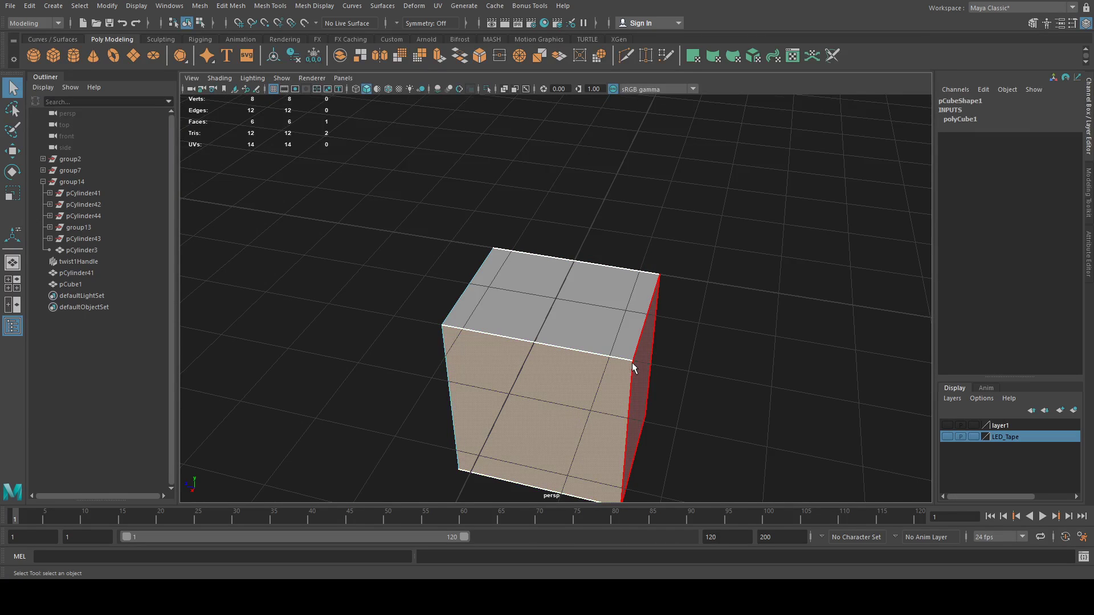
mouse_move(631, 363)
alt+mouse_down()
mouse_move(713, 369)
mouse_move(647, 362)
alt+mouse_up()
key(F12)
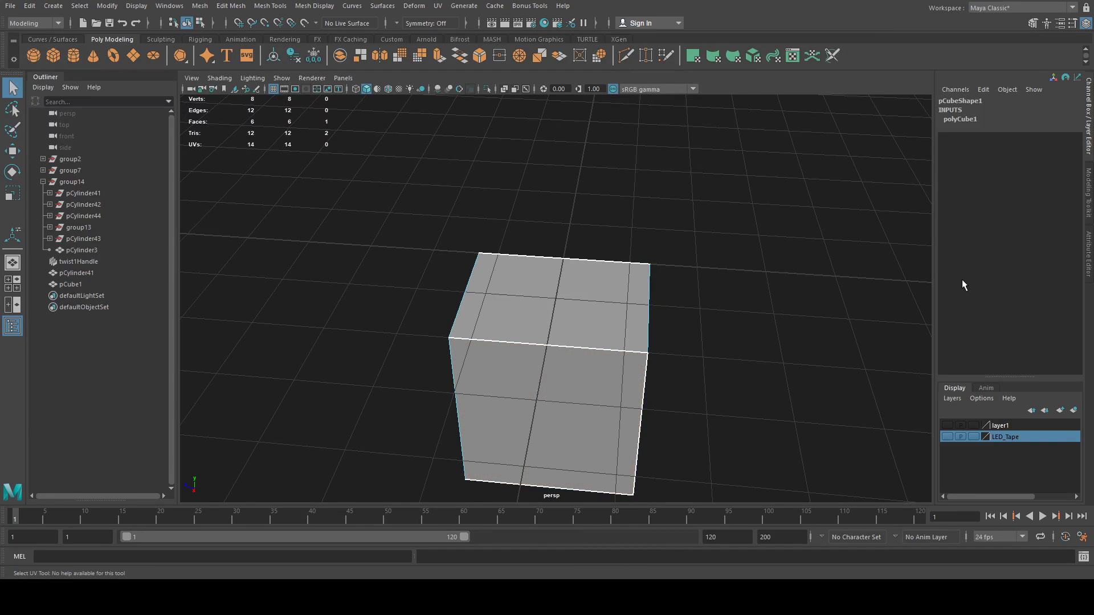
Step: Undo the Best Plane texturing attempt and apply a planar UV projection to the box's four side faces
click(1029, 435)
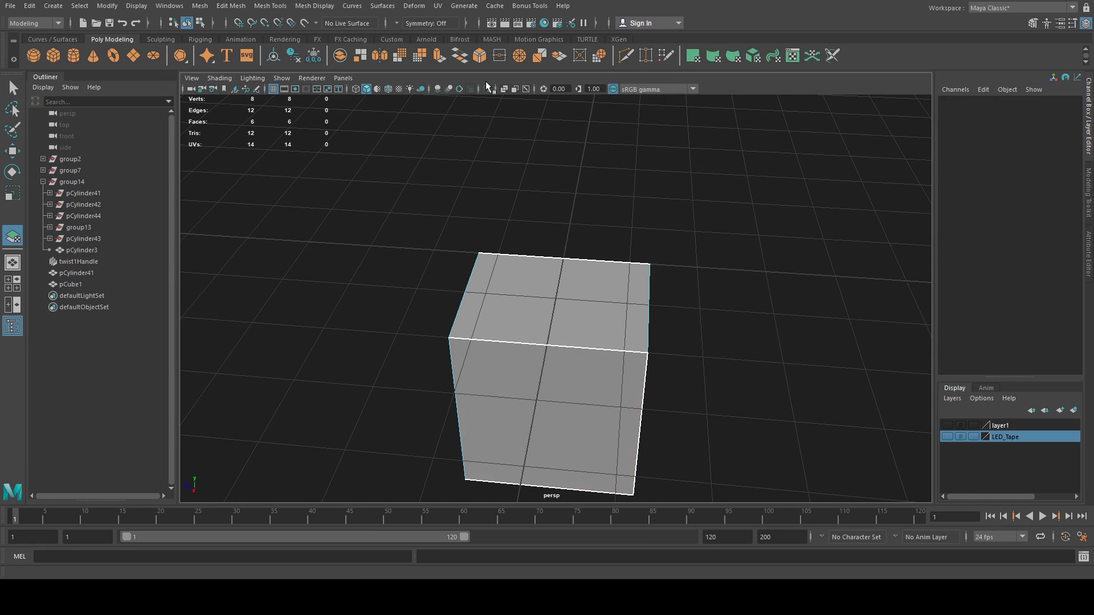
key(ctrl+z)
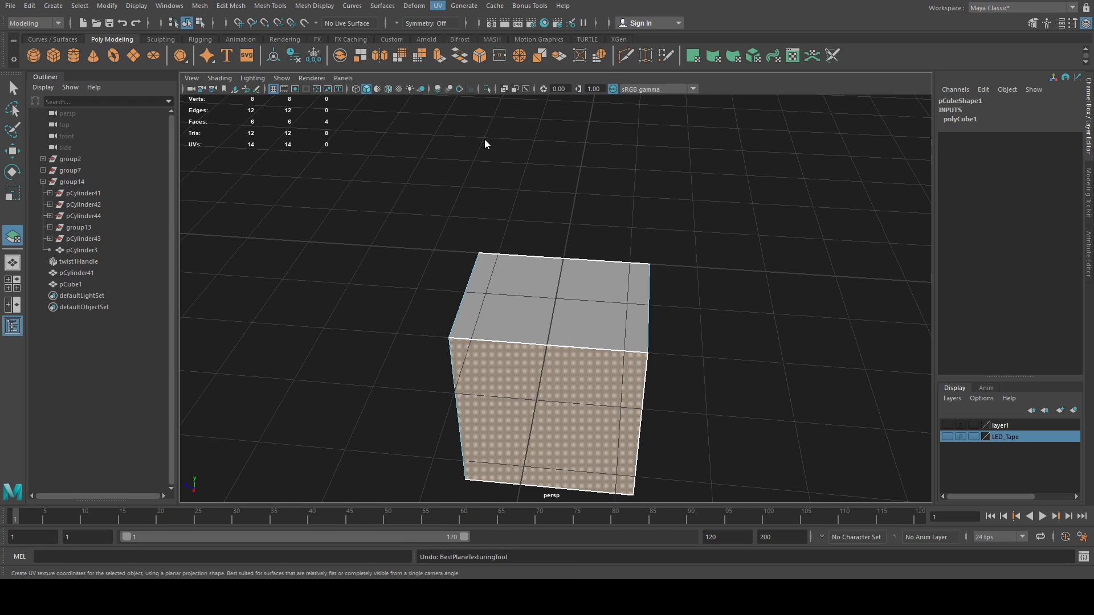
key(g)
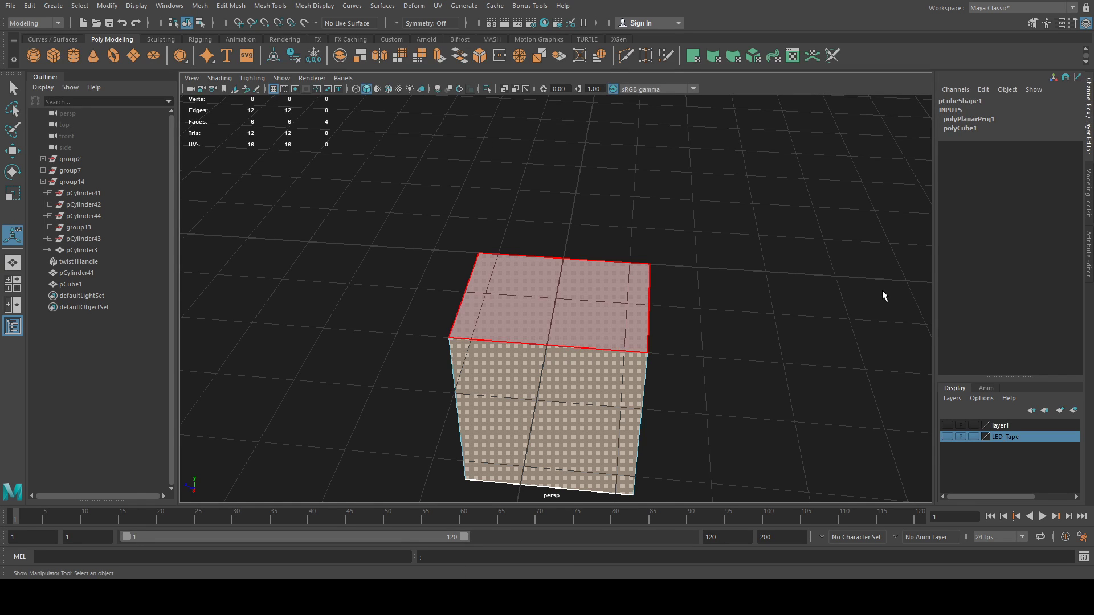
Step: Delete the UVs of the box's top and bottom faces
click(969, 208)
click(976, 338)
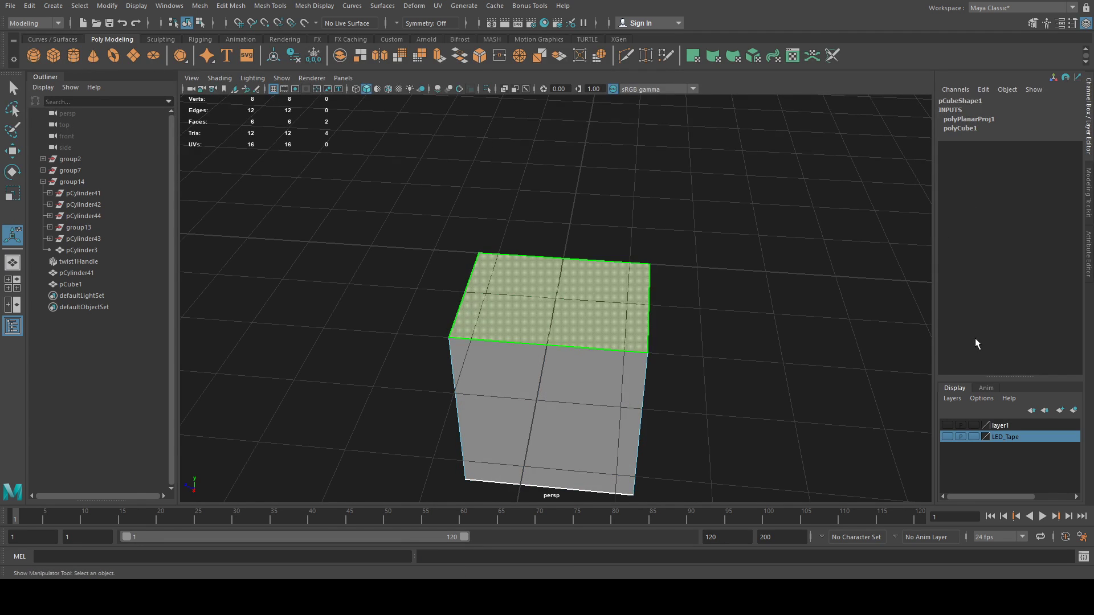
key(Delete)
Step: Select the box's top face and a side face to check their UV mapping
click(521, 282)
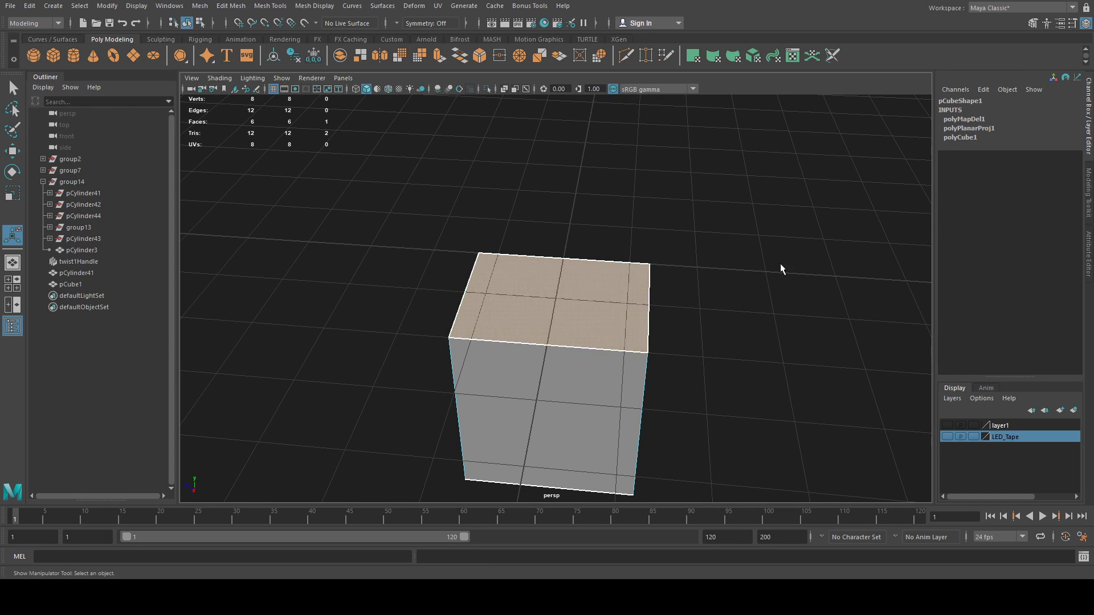
click(917, 247)
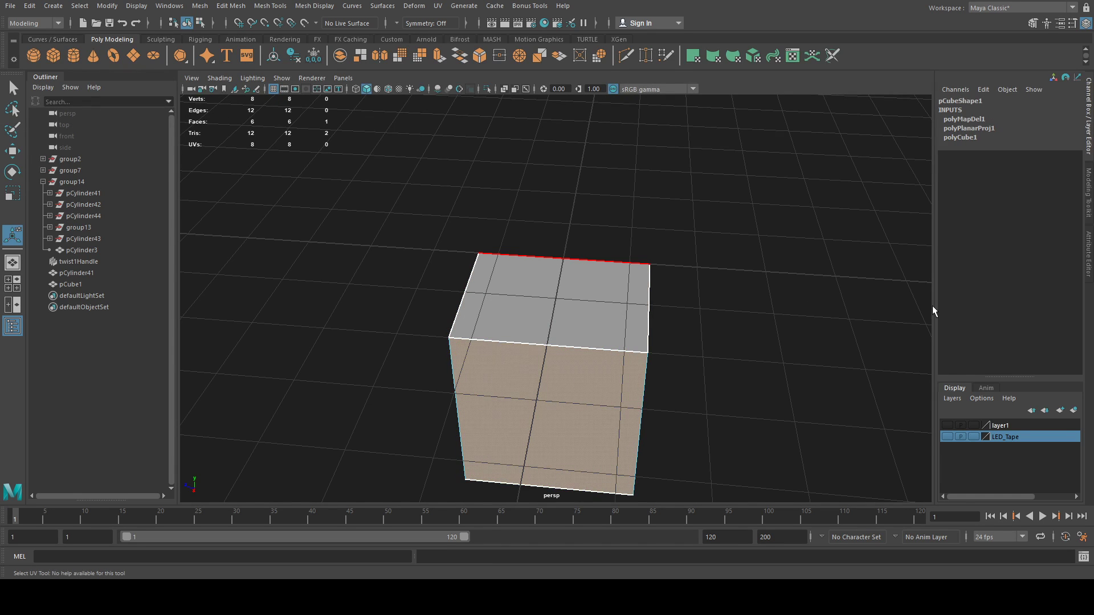
click(898, 288)
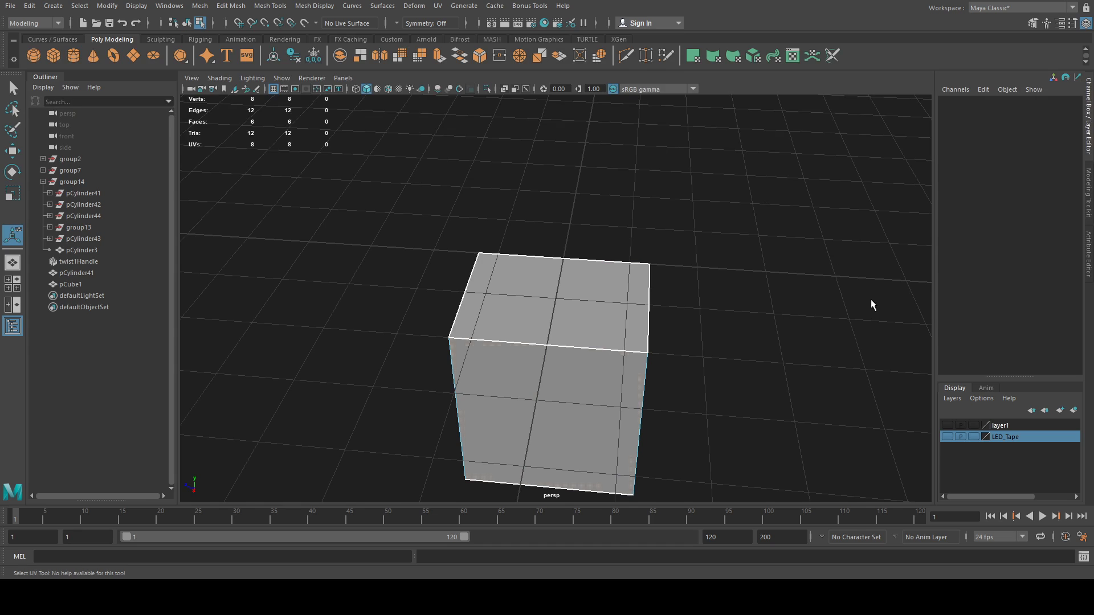
Step: Undo the latest selection and UV changes on the box's side faces
key(ctrl+z)
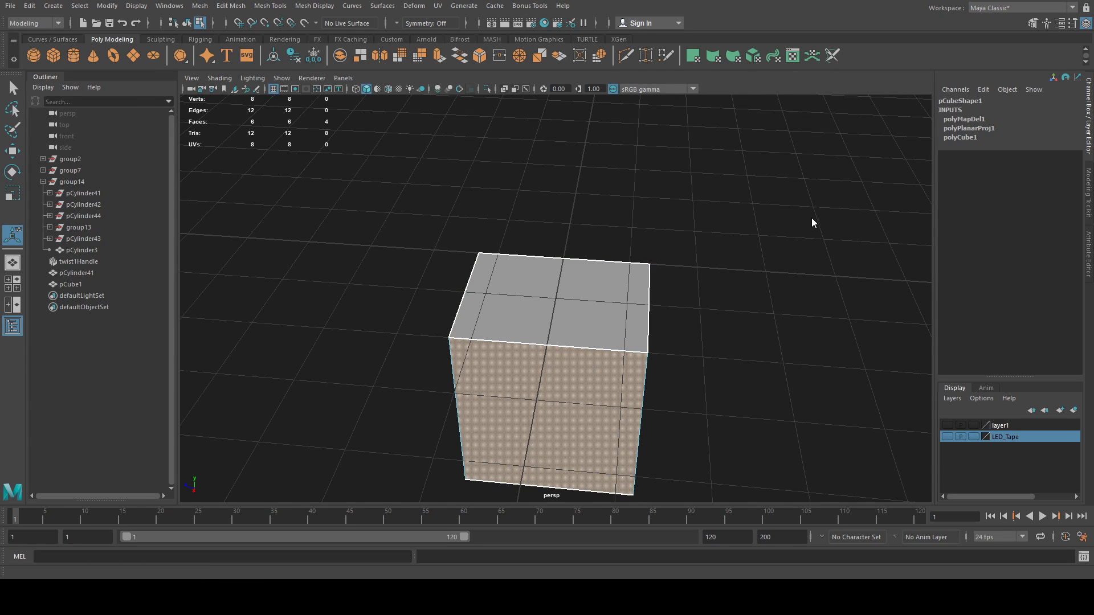
key(ctrl+z)
key(ctrl+z)
key(ctrl+z)
key(ctrl+z)
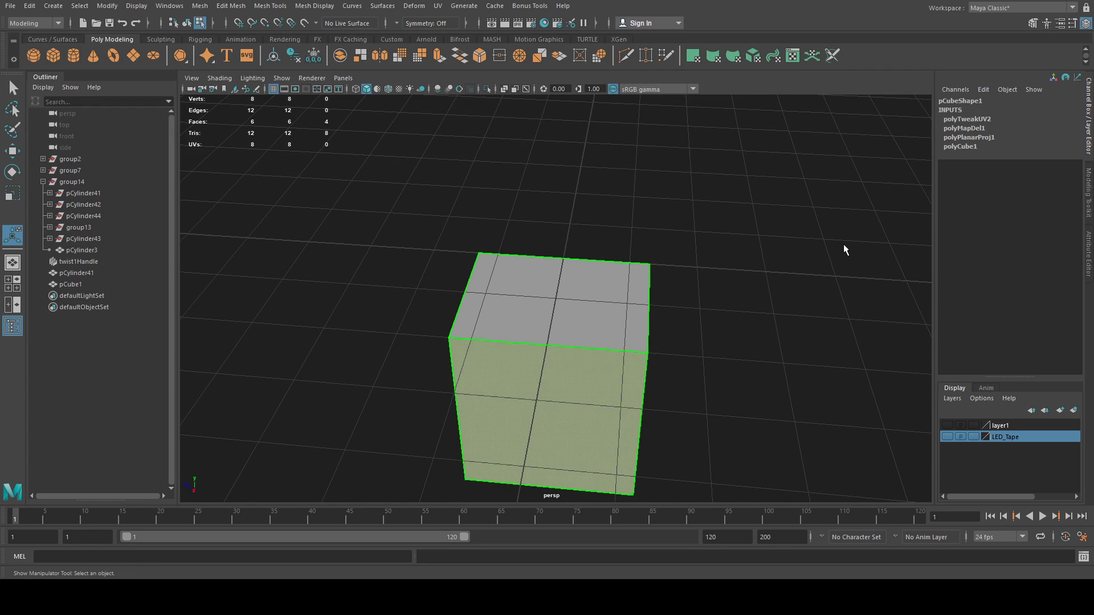
Step: Undo the remaining UV moves and UV selection changes on the box
key(ctrl+z)
key(ctrl+z)
key(ctrl+z)
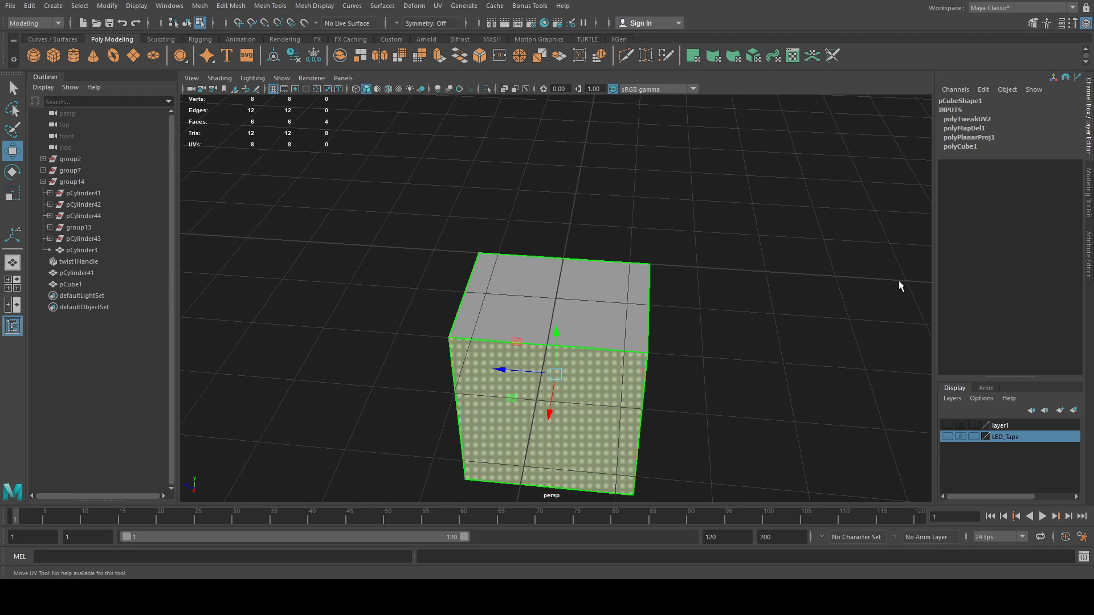
key(ctrl+z)
key(ctrl+z)
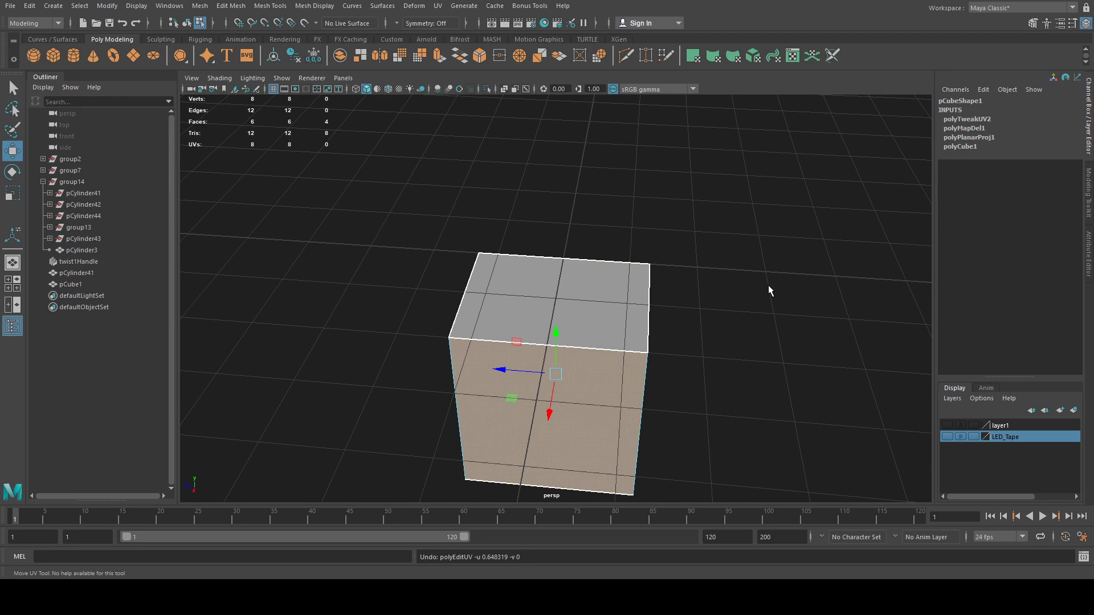
alt+drag(768, 286, 556, 302)
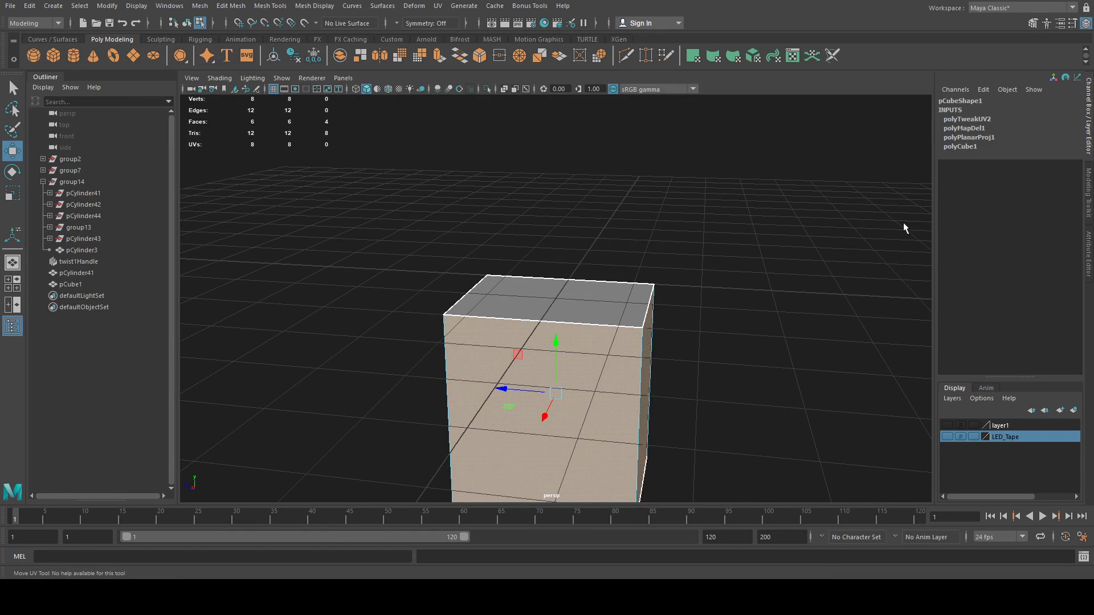
key(ctrl+z)
key(ctrl+z)
key(ctrl+z)
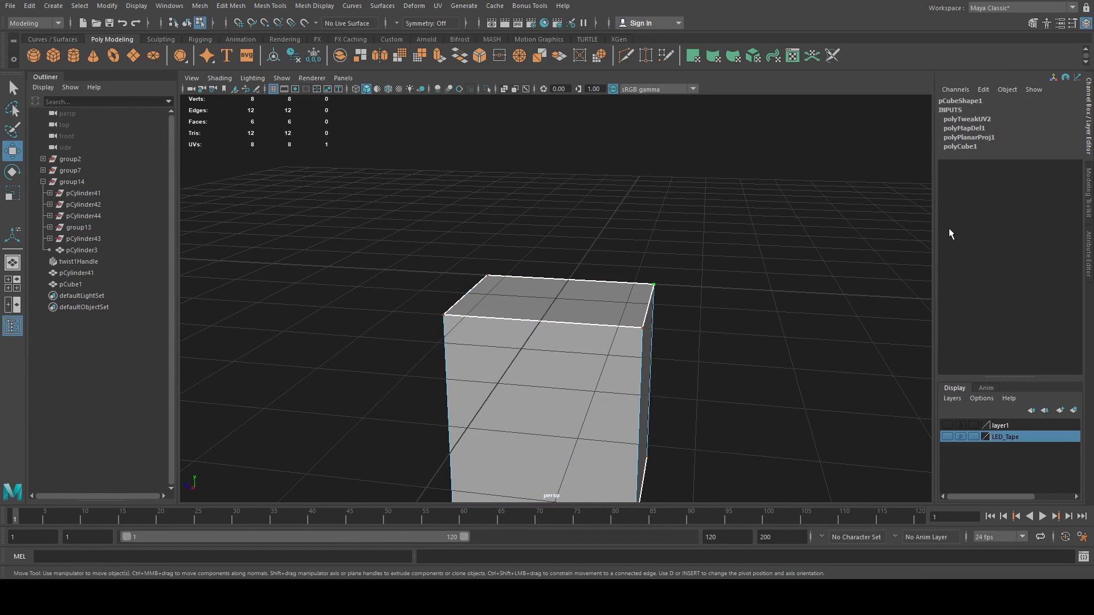
key(ctrl+z)
key(ctrl+z)
key(ctrl+z)
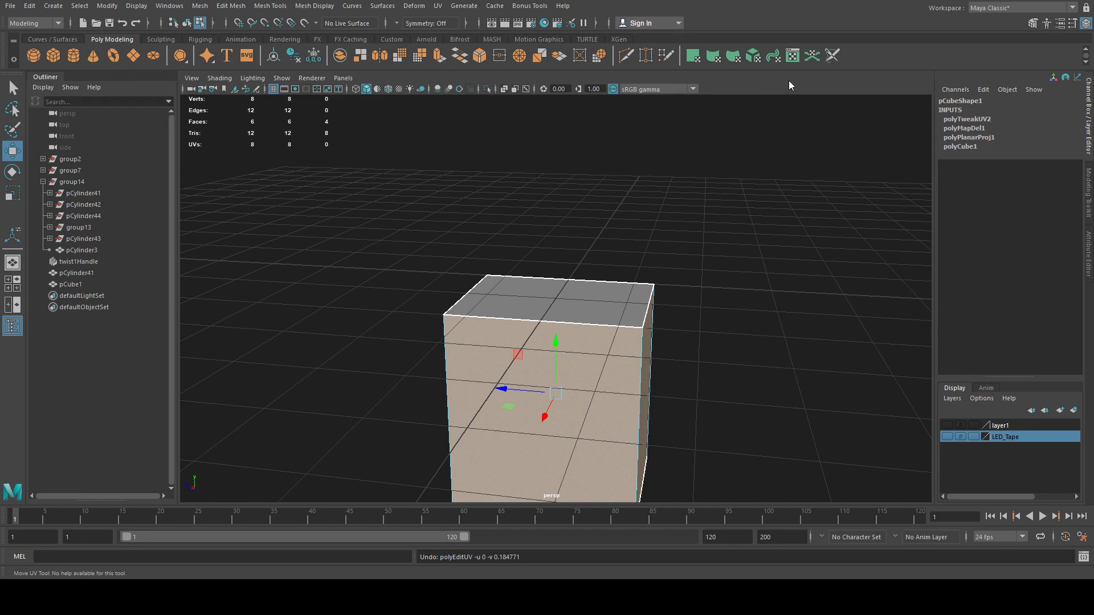
click(831, 122)
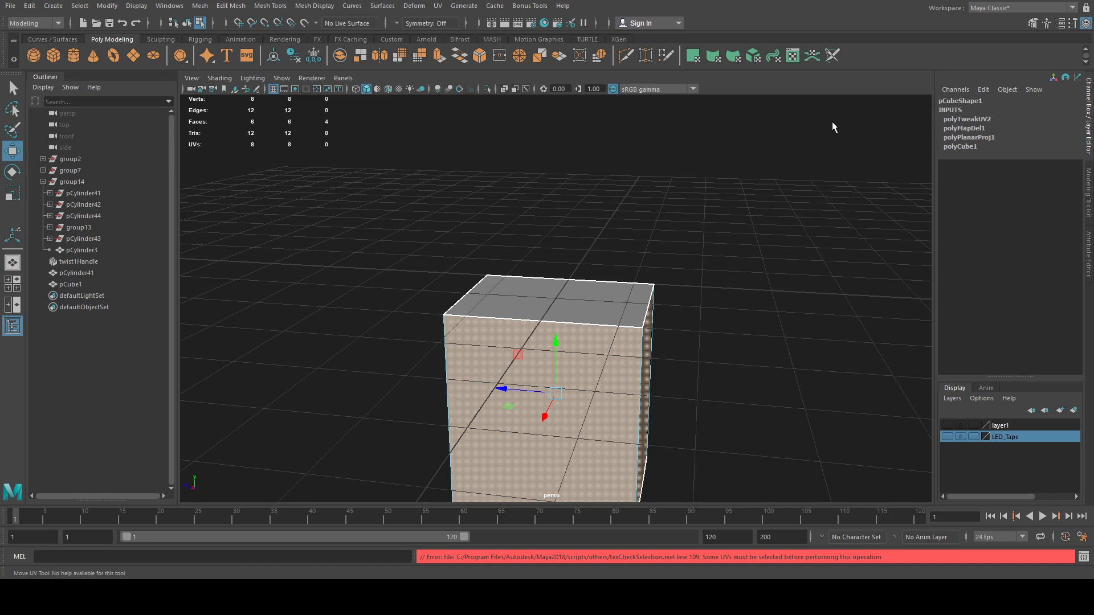
Step: Select one narrow side face of the box and apply a planar UV projection to it from the front view
key(w)
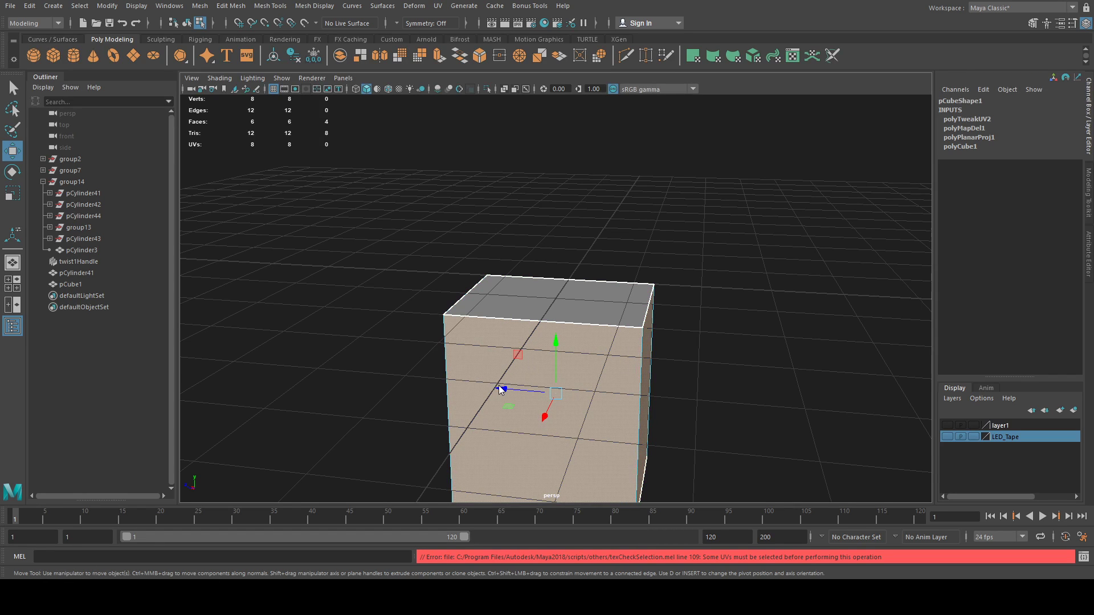
right_drag(545, 254, 570, 230)
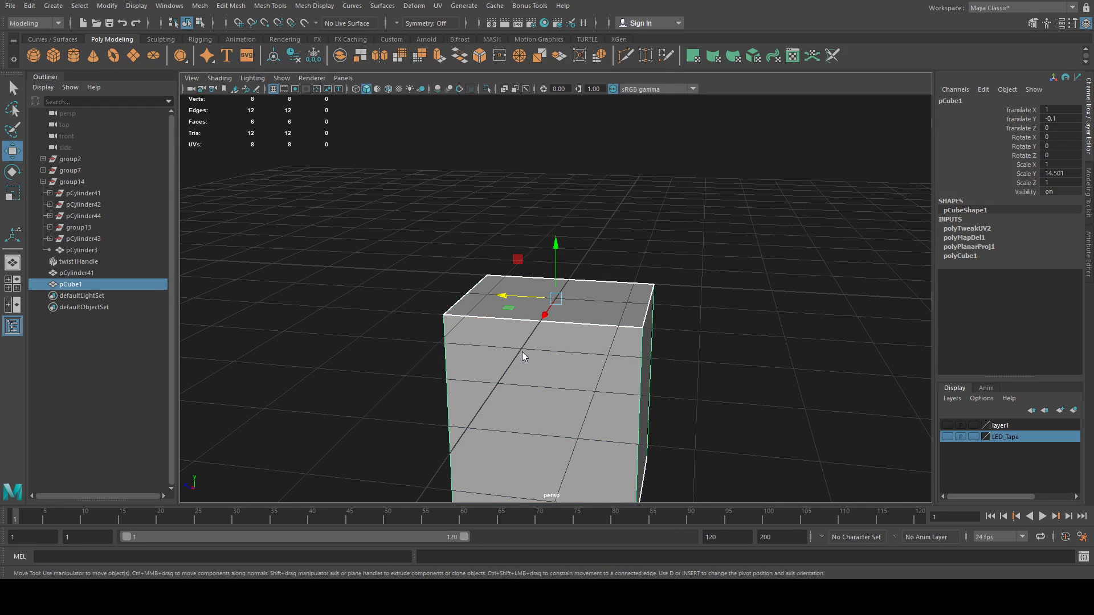
alt+drag(525, 312, 617, 323)
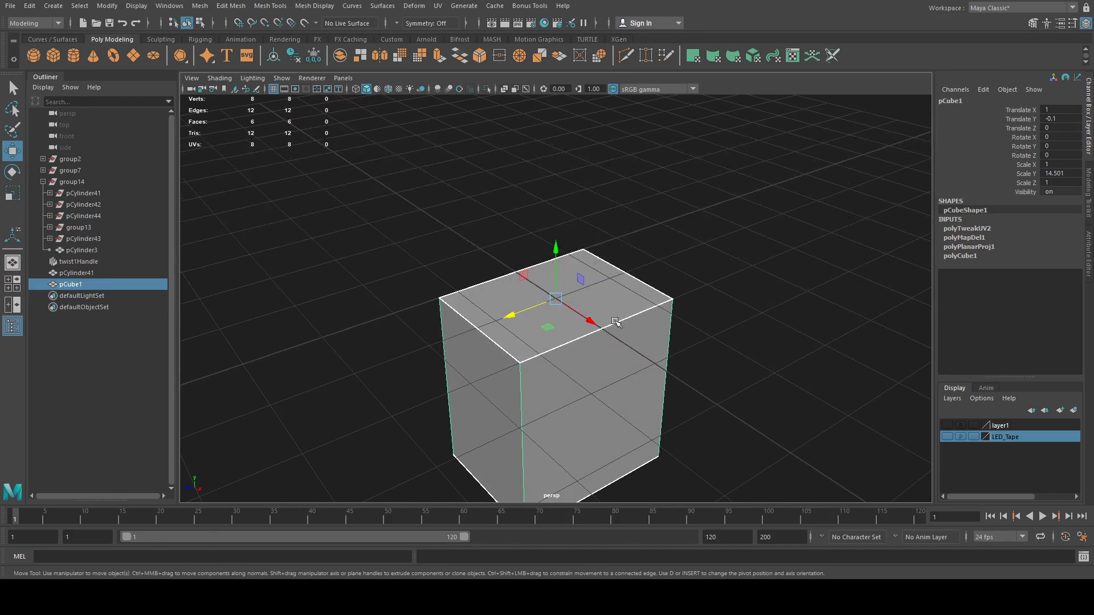
right_drag(464, 359, 478, 329)
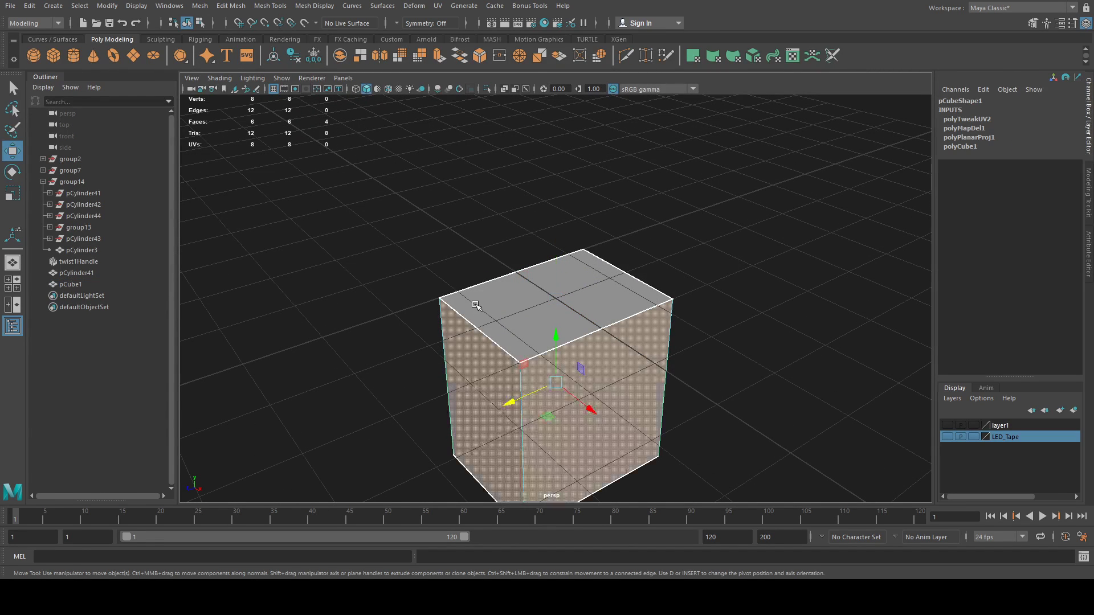
click(463, 440)
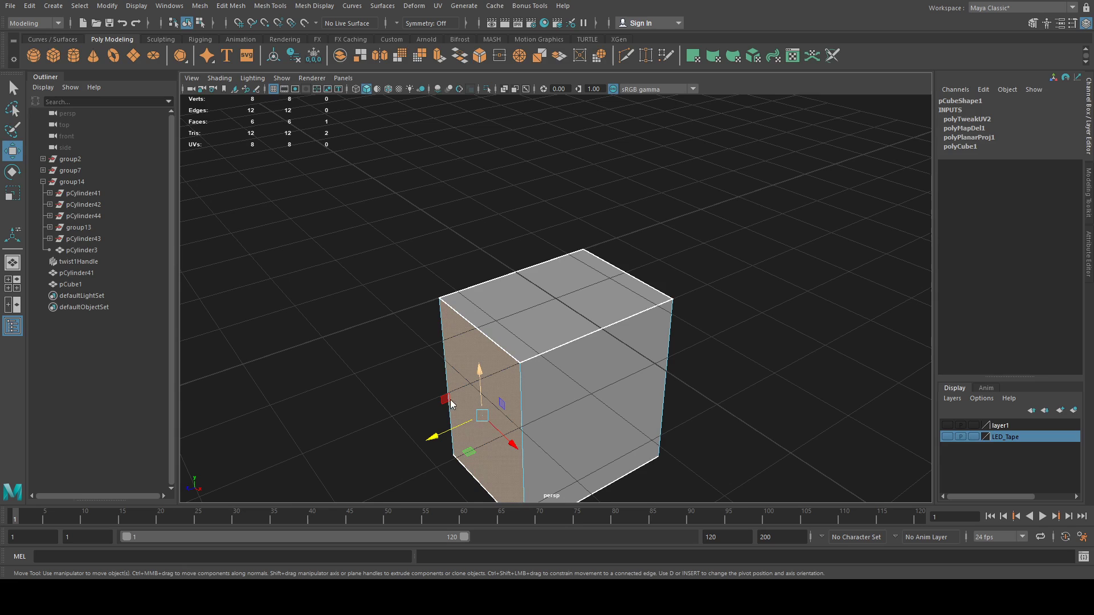
key(space)
drag(439, 406, 441, 385)
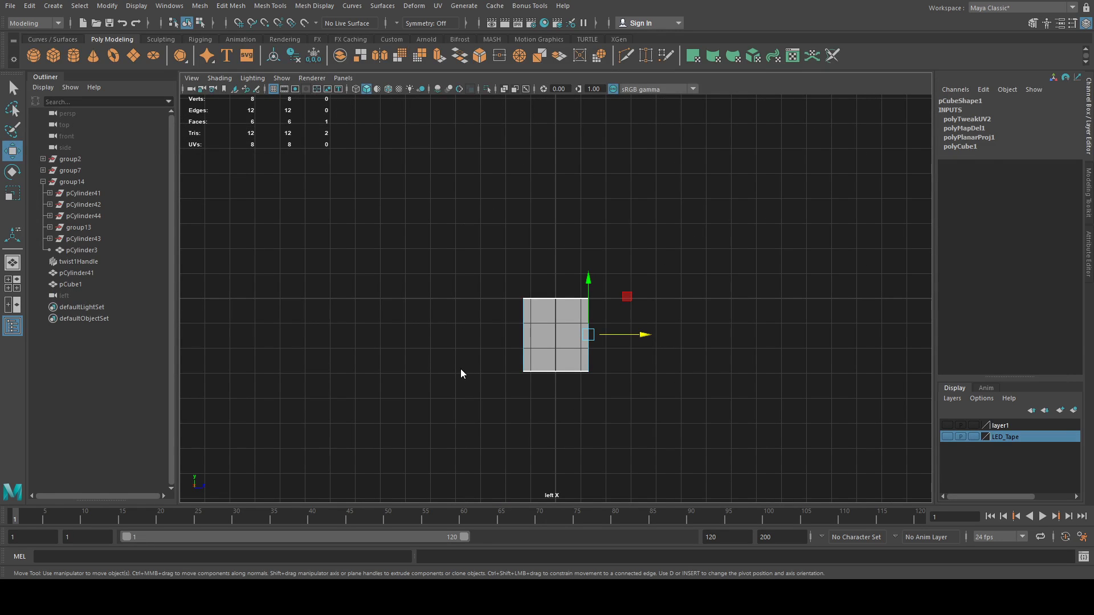
key(space)
drag(412, 381, 415, 406)
key(space)
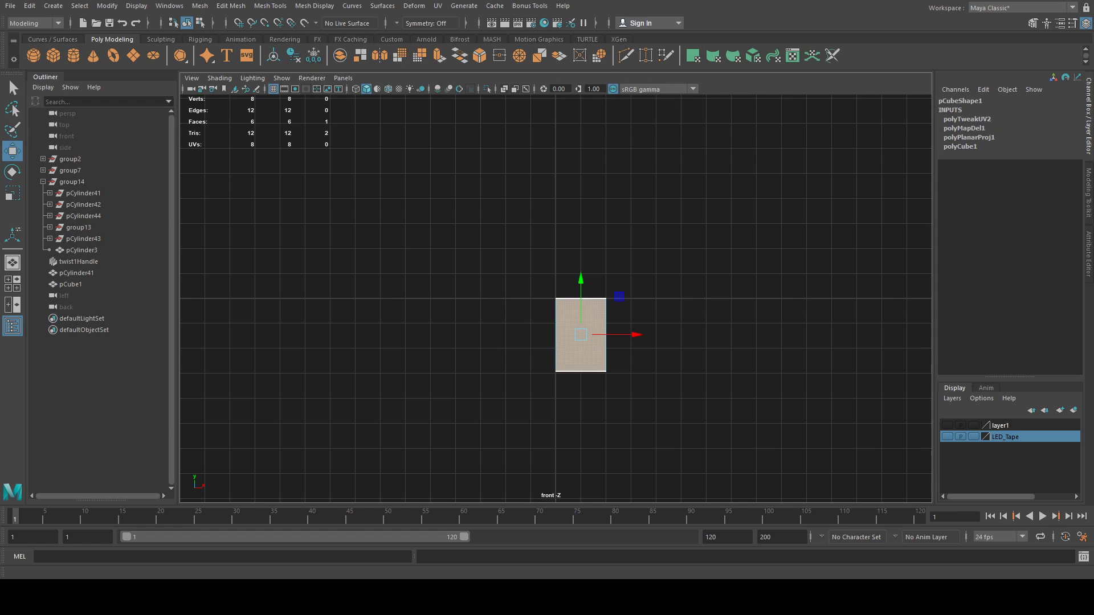
click(445, 8)
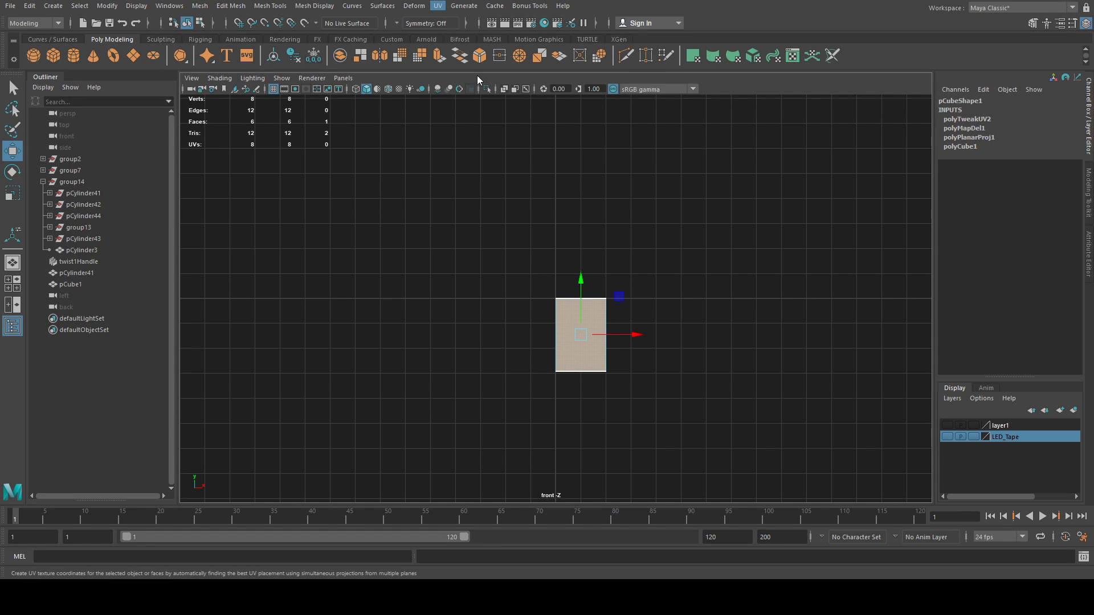
click(479, 94)
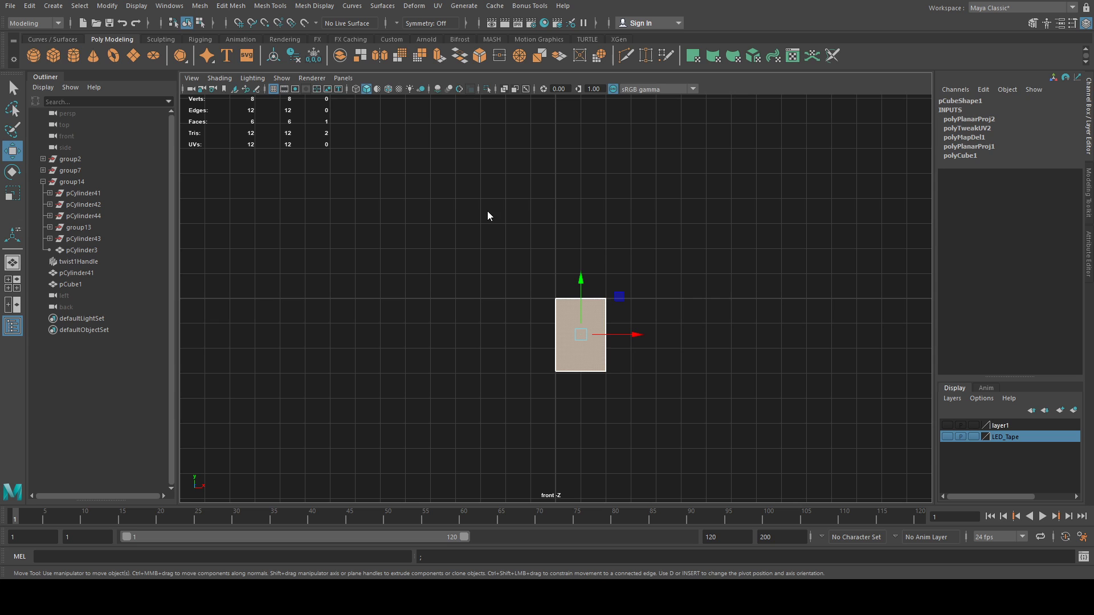
Step: Select the adjacent wide side face and apply a planar UV projection to it from the side view
key(space)
click(555, 396)
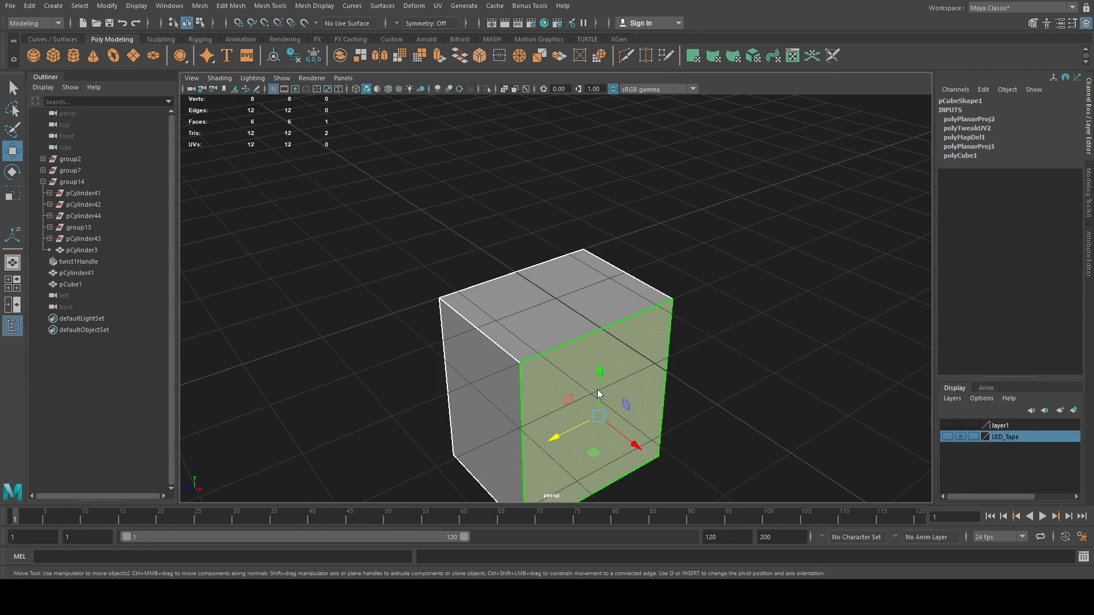
key(space)
key(space)
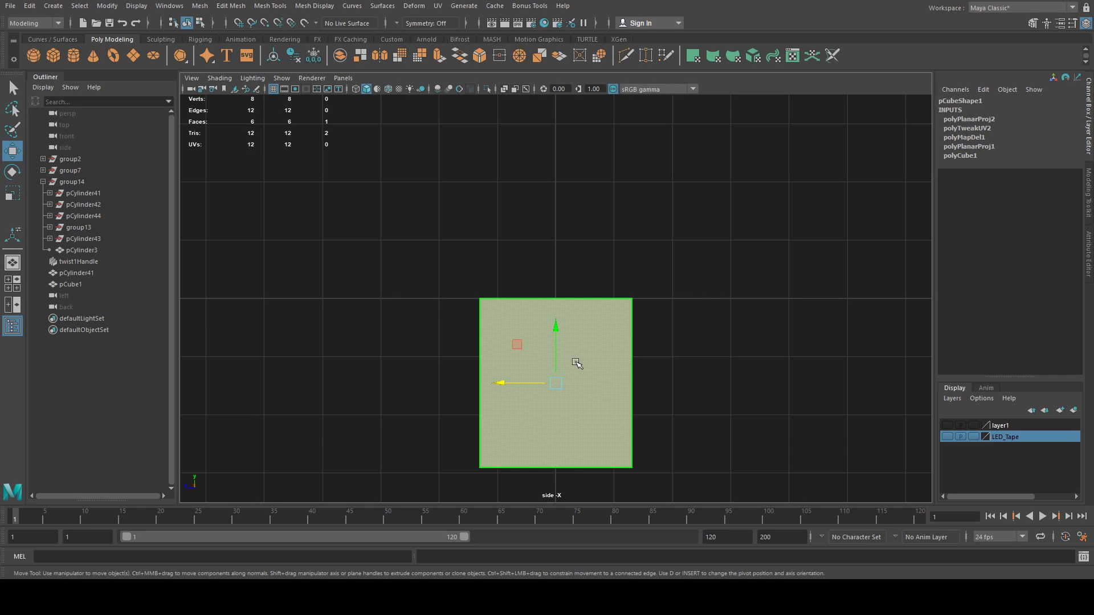
click(437, 6)
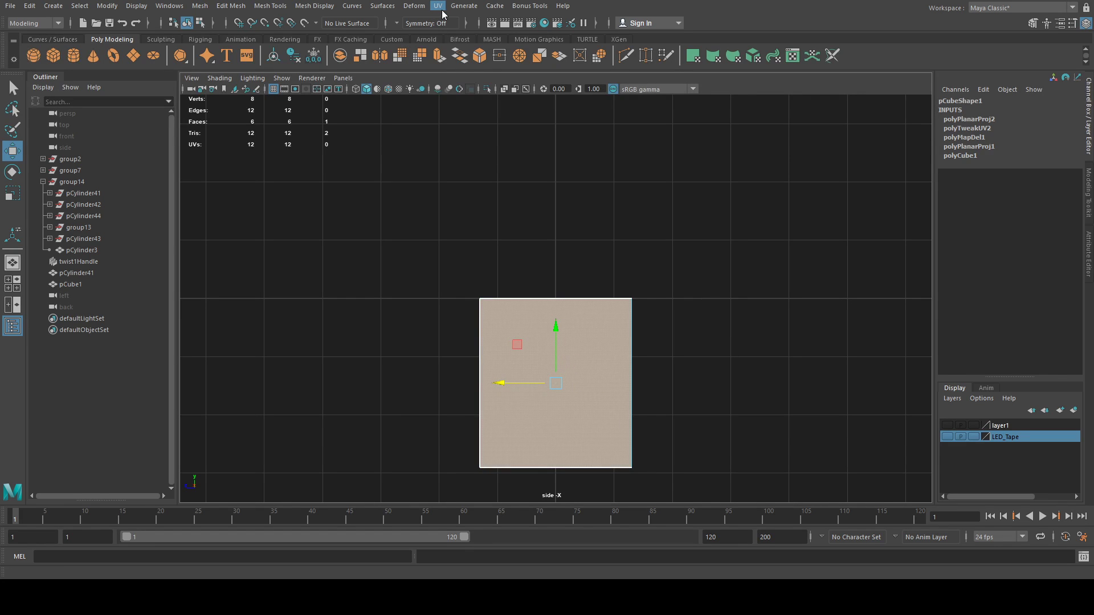
click(473, 91)
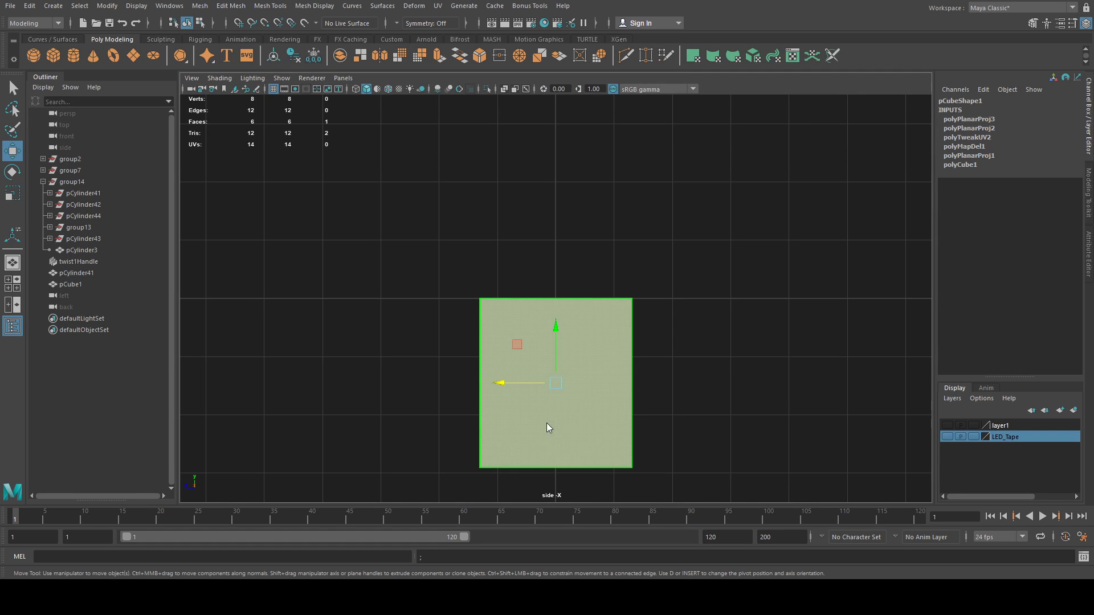
Step: Select the opposite narrow side face and apply a planar UV projection to it from the back view
drag(495, 414, 516, 387)
click(541, 332)
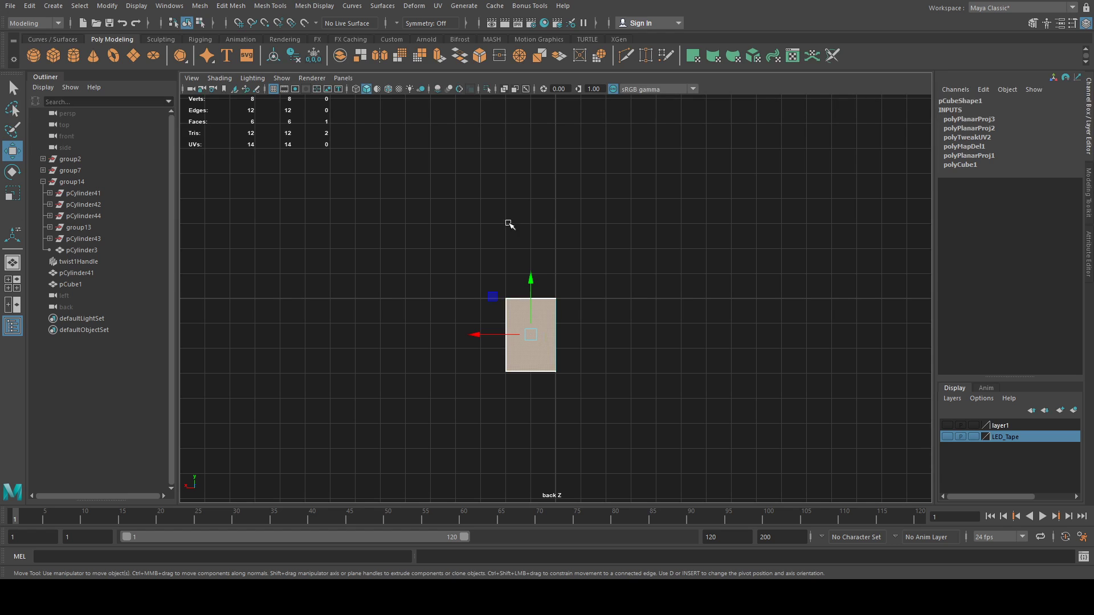
click(438, 6)
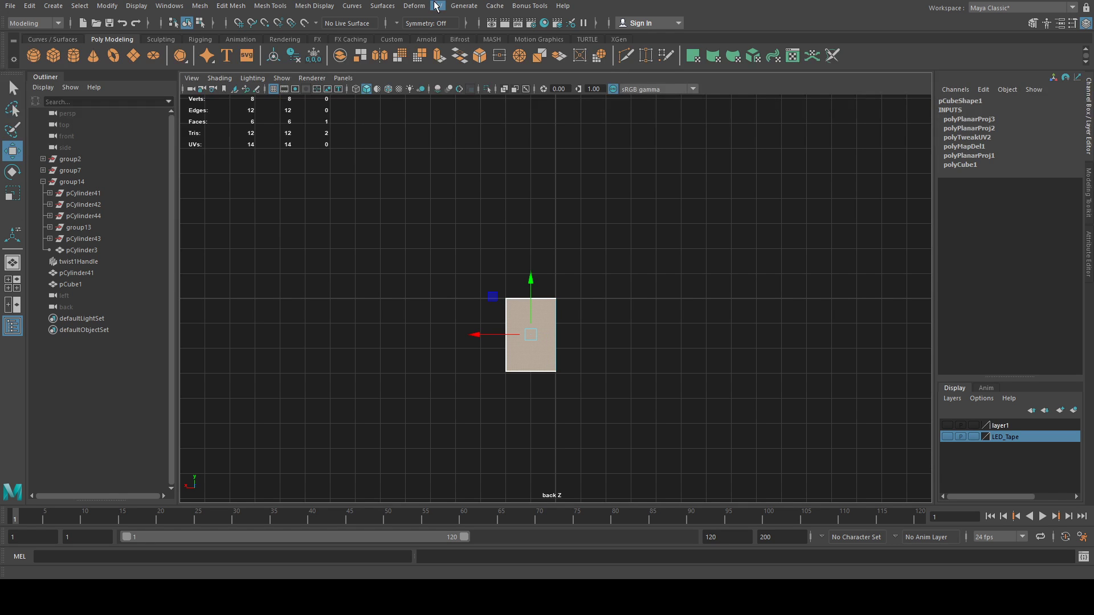
click(471, 93)
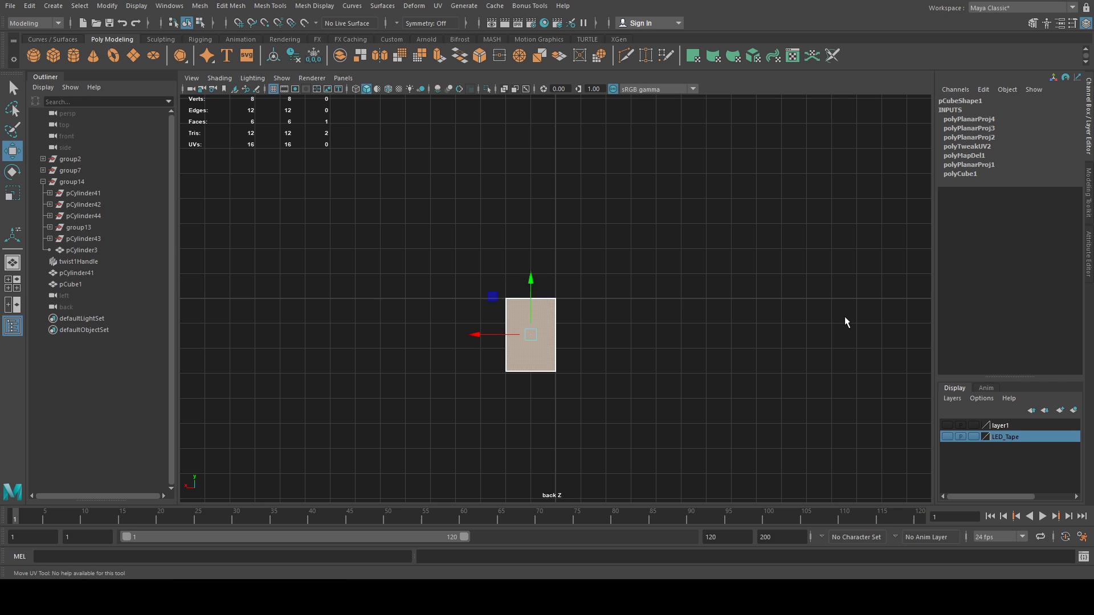
Step: Adjust the side faces' UV placement and select individual side faces to check which UVs belong to them
click(818, 302)
key(ctrl+z)
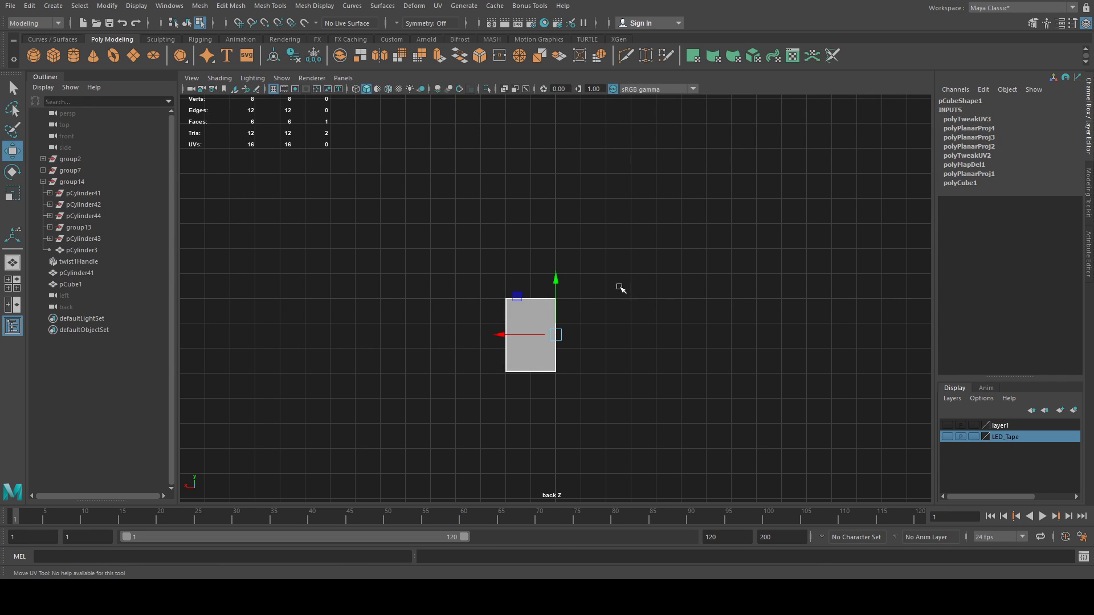
alt+drag(572, 303, 428, 339)
click(432, 342)
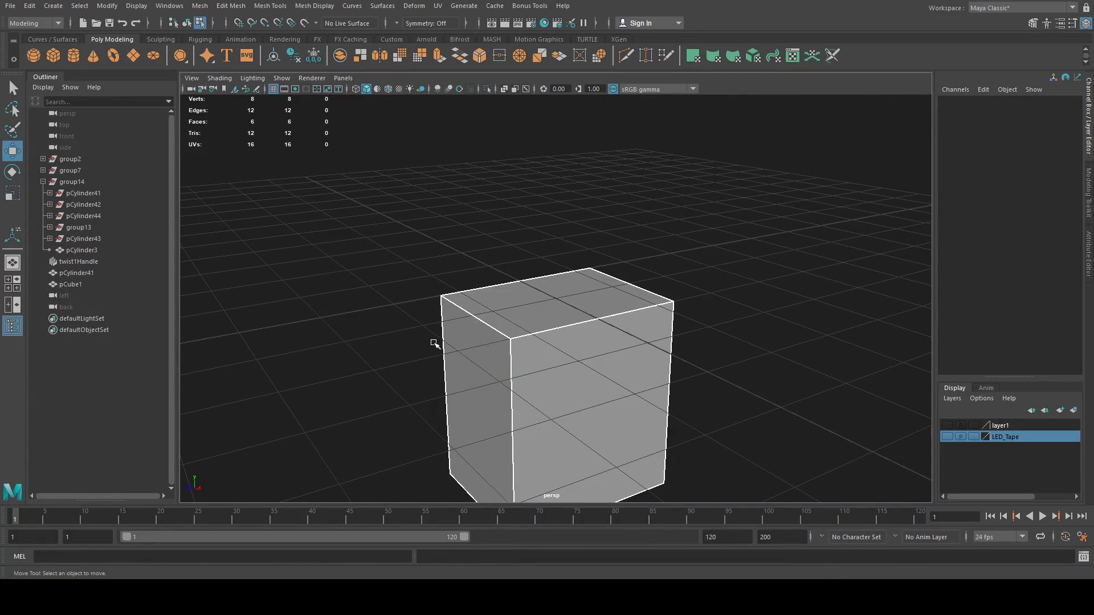
click(459, 349)
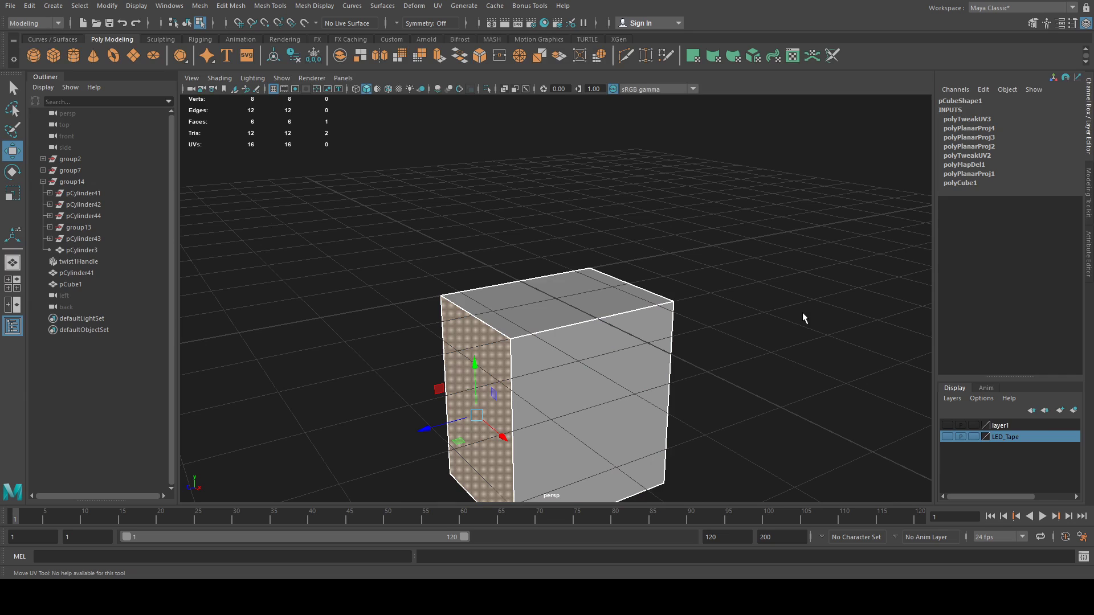
click(858, 309)
click(996, 306)
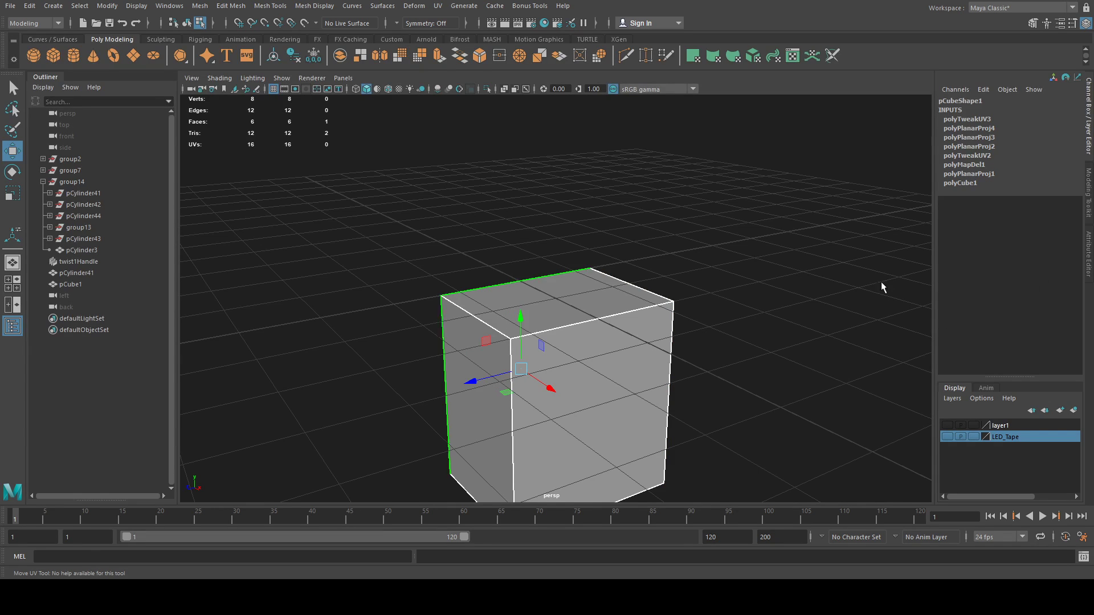
Step: Select the UVs of the hidden narrow side face and delete them
key(w)
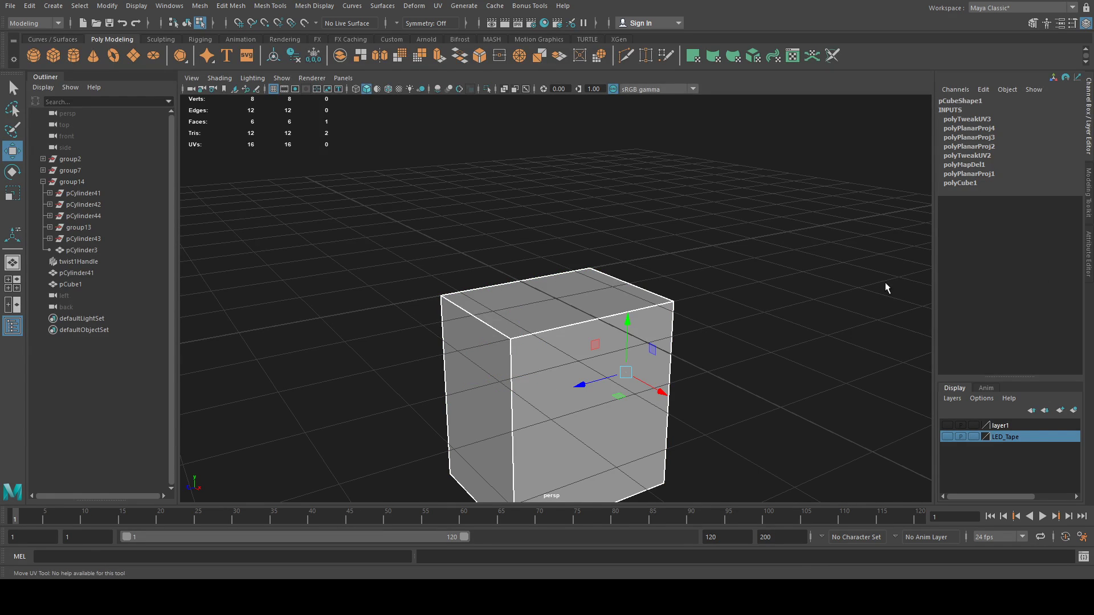
click(884, 228)
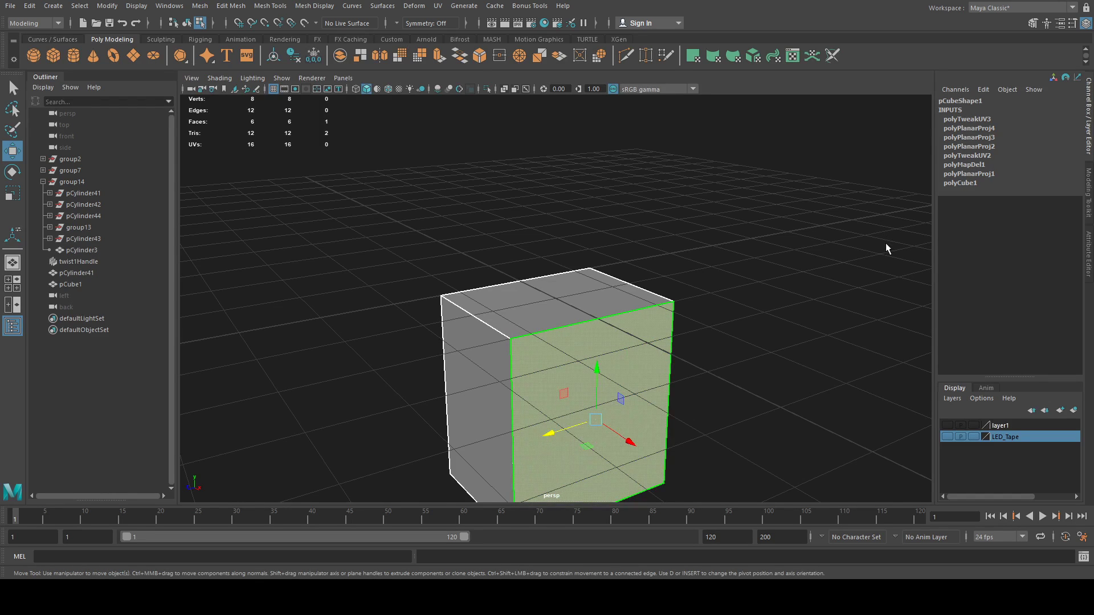
click(789, 256)
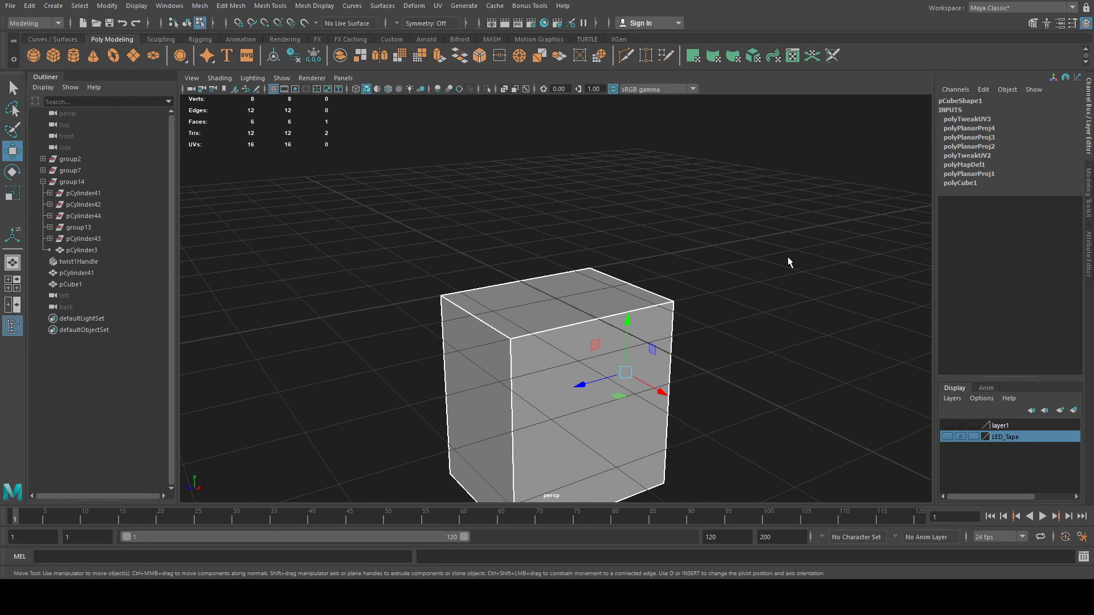
key(Delete)
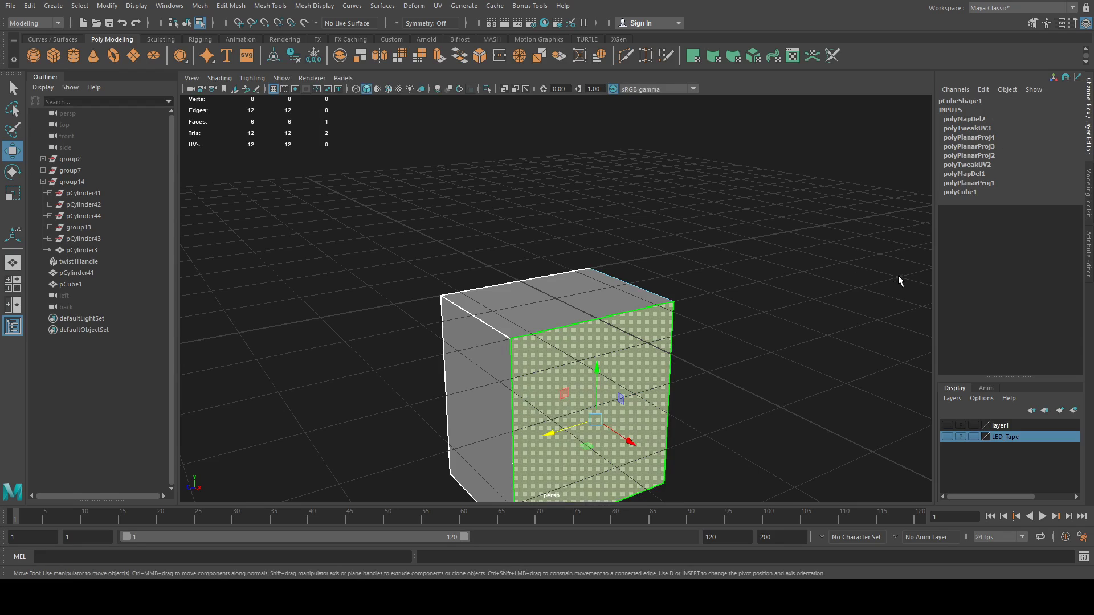
Step: Reposition the UVs of the front wide side face in the UV layout and clear the selection
drag(898, 275, 938, 285)
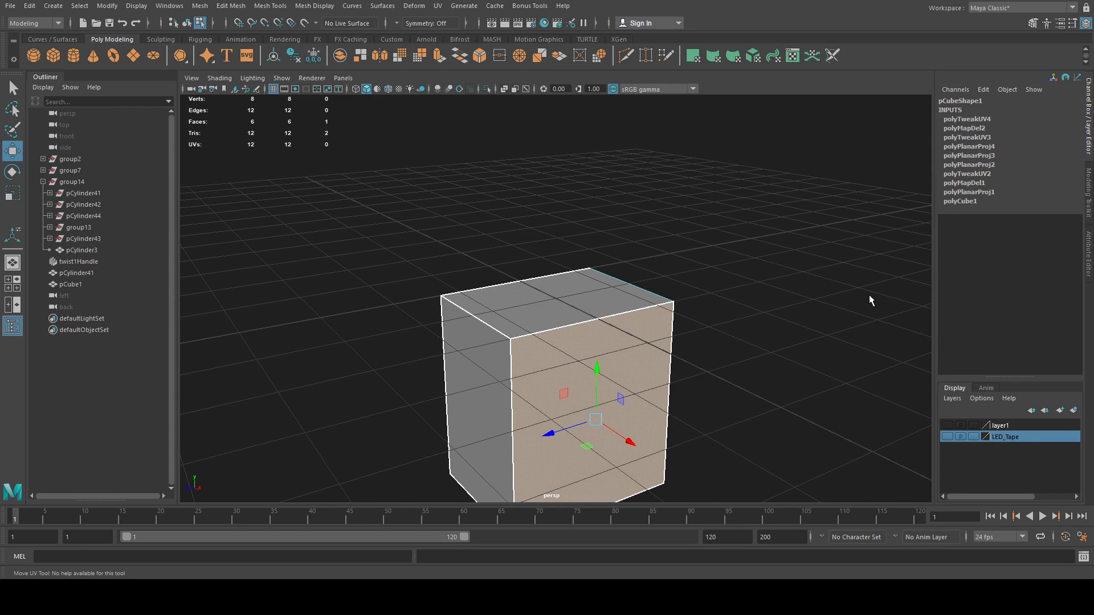
key(r)
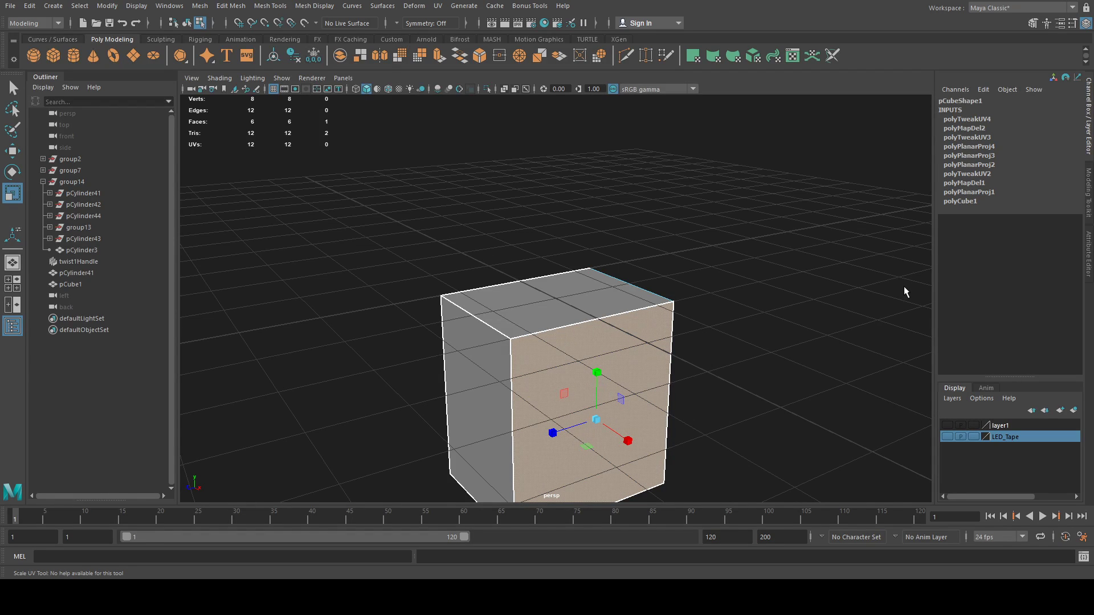
key(w)
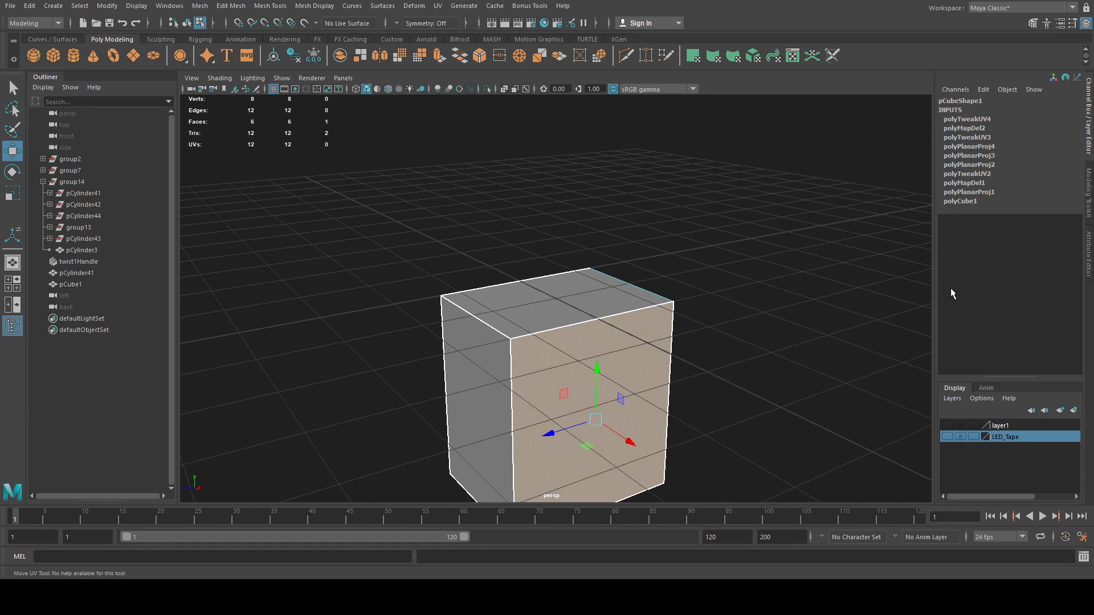
click(995, 264)
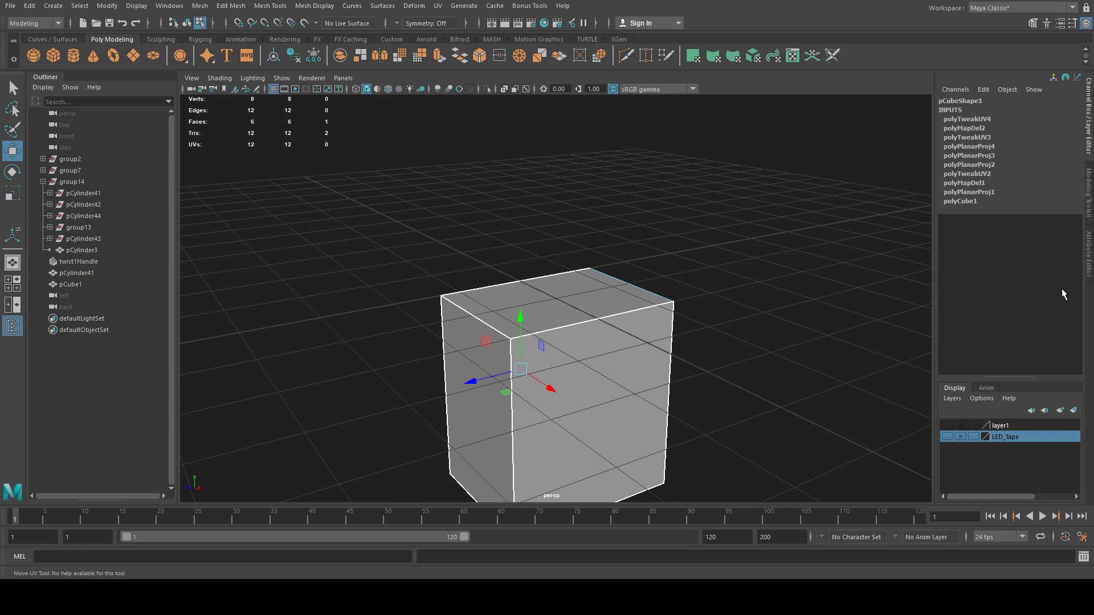
click(768, 237)
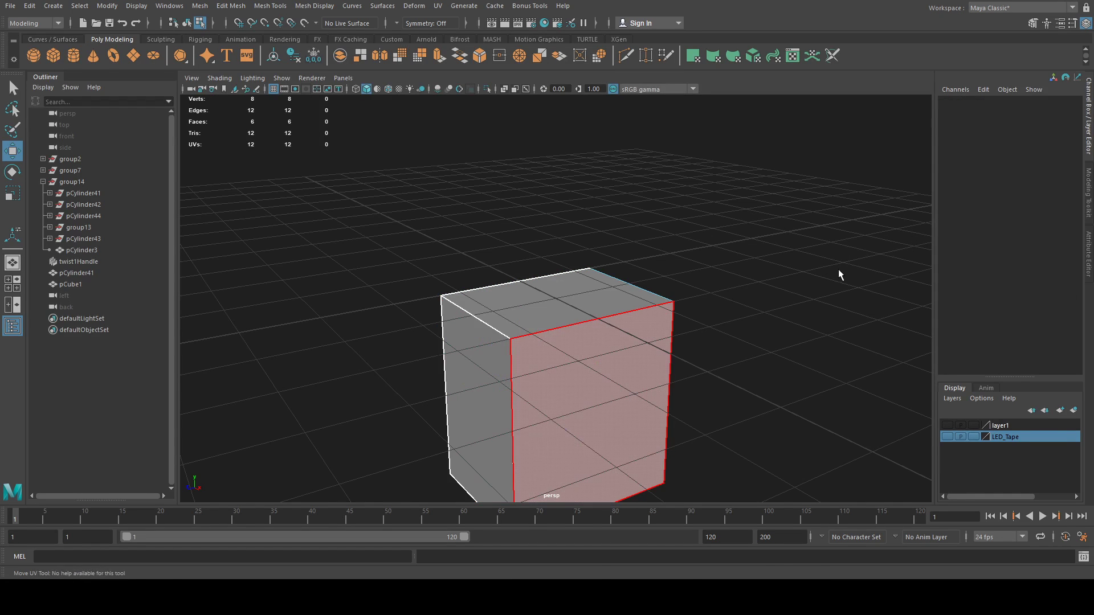
Step: Align the side faces' UVs in the UV layout by snapping them to neighbouring UV points and the grid
key(ctrl+z)
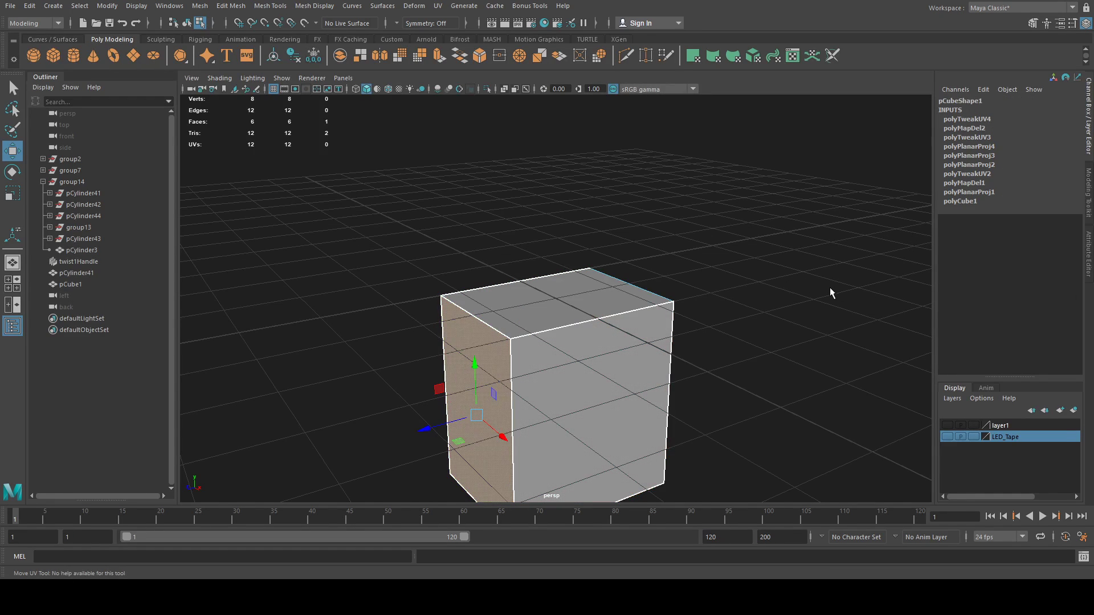
click(769, 199)
key(ctrl+z)
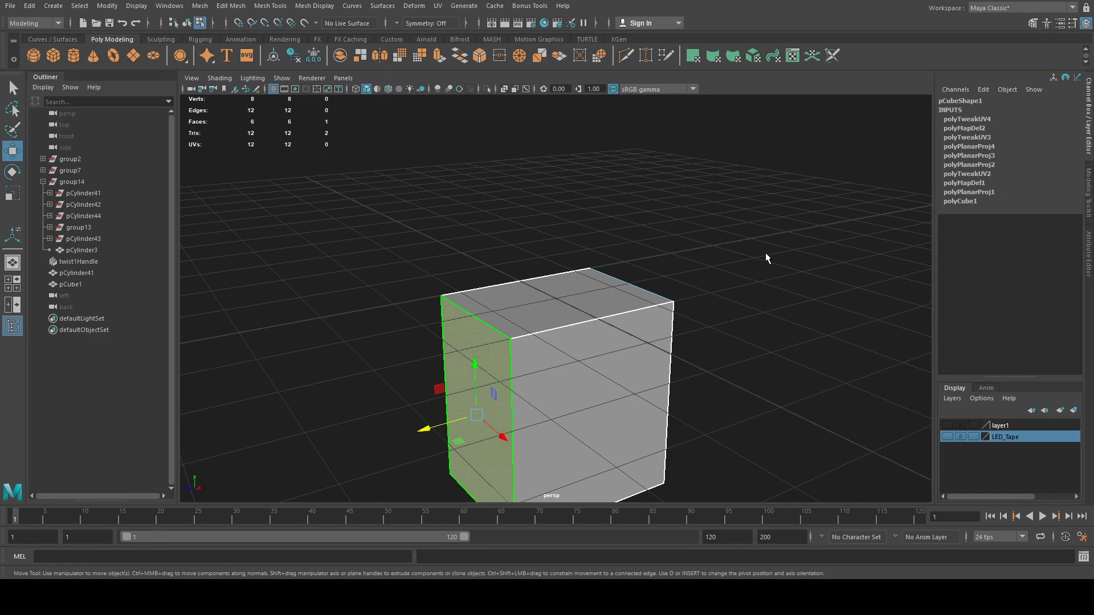
key(v)
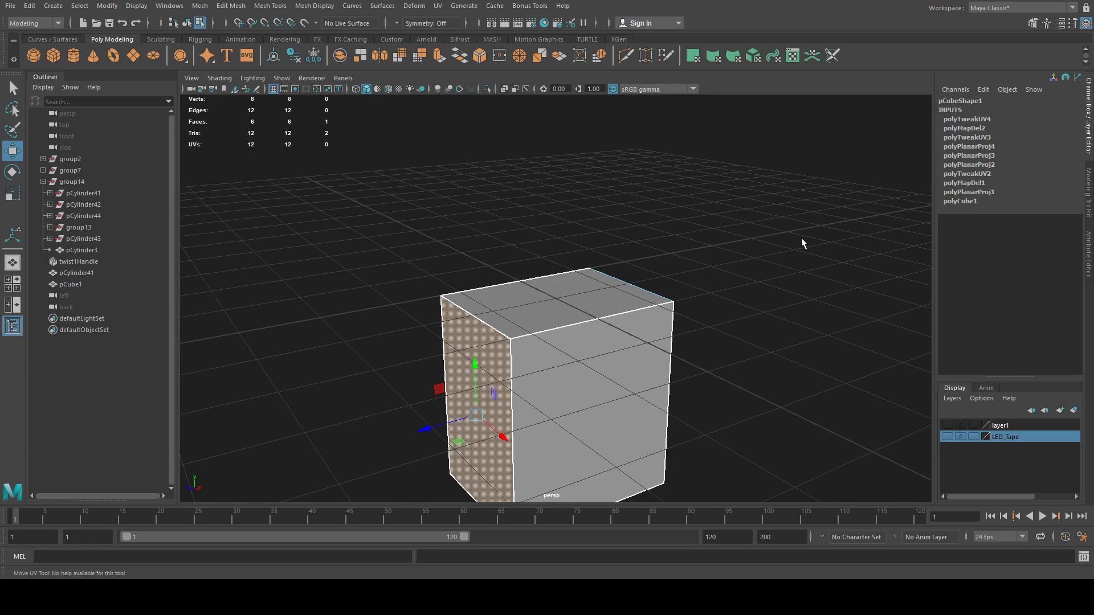
key(v)
key(x)
key(v)
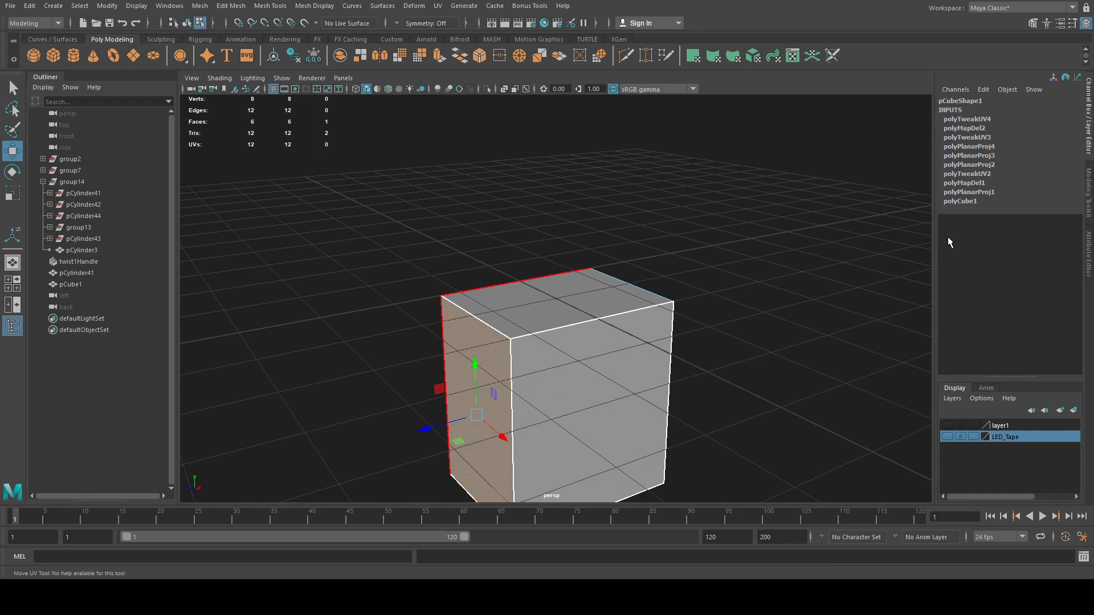
key(w)
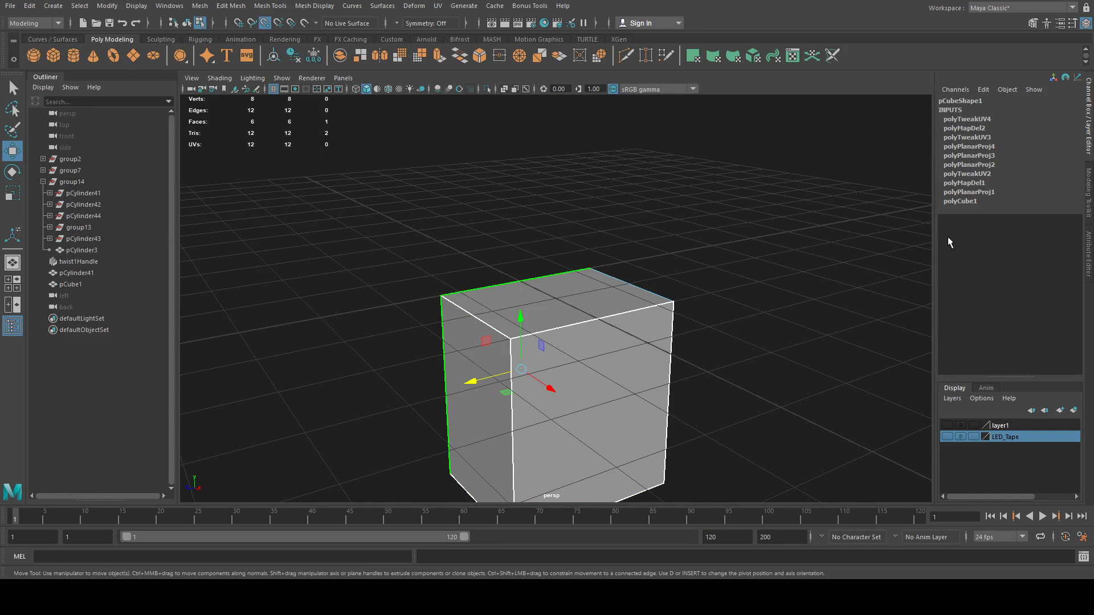
key(w)
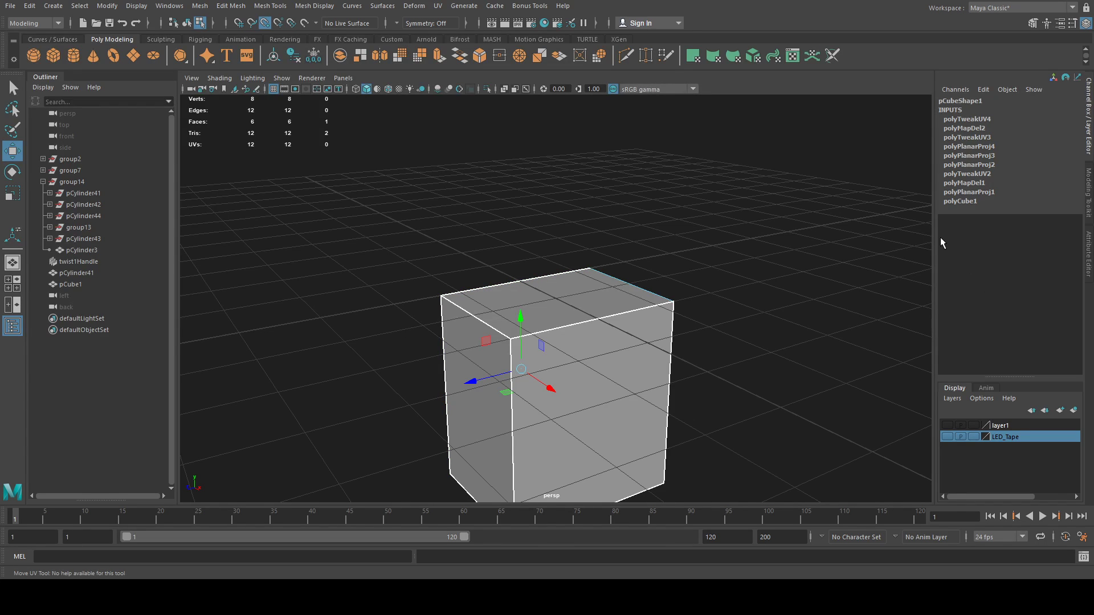
Step: Restore the selection of the box's three mapped side faces and normalize their UVs
key(ctrl+z)
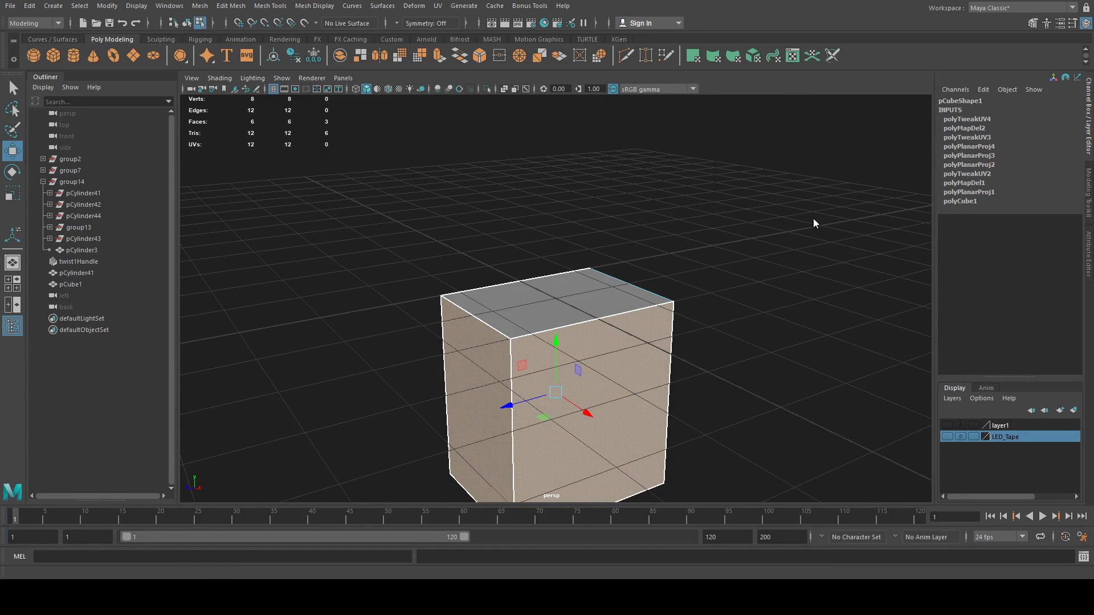
shift+right_drag(830, 183, 832, 176)
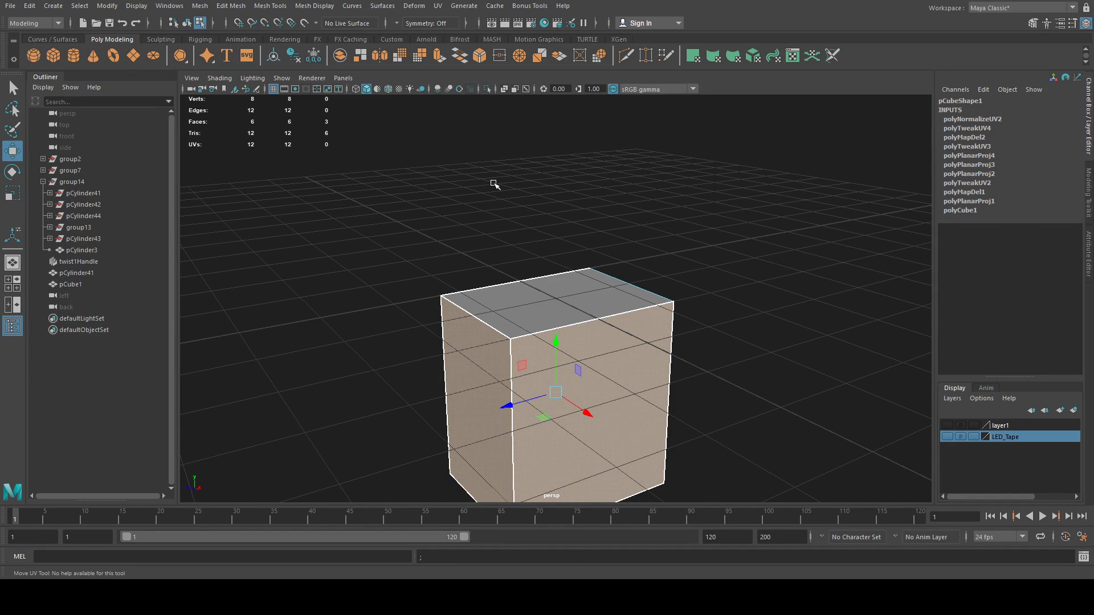
key(w)
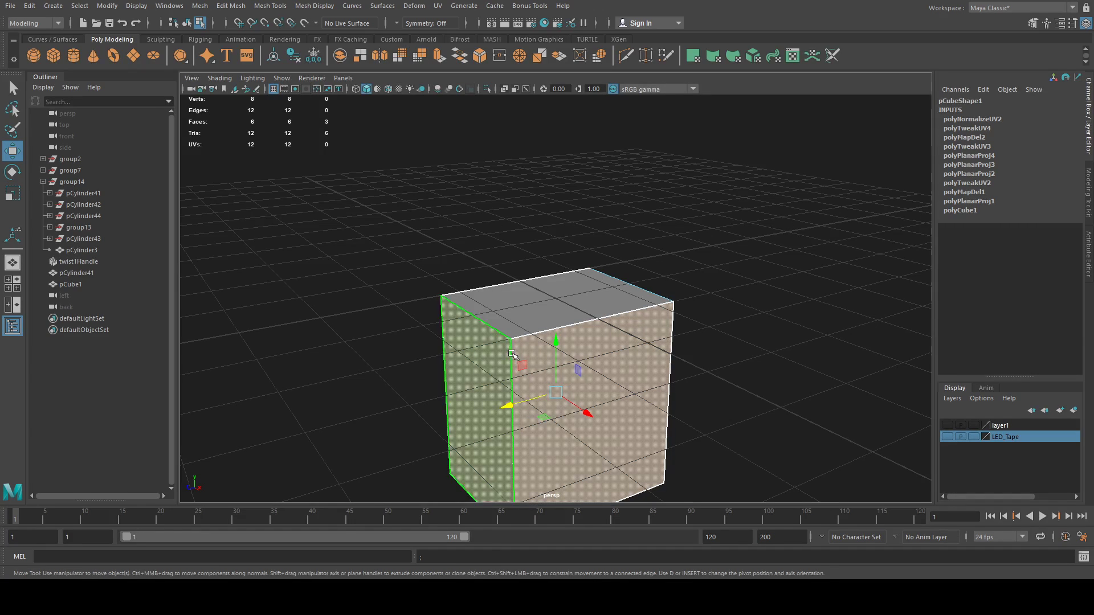
Step: Select the pCube1 box as an object and export only it as ProjectionSurface.obj
click(536, 350)
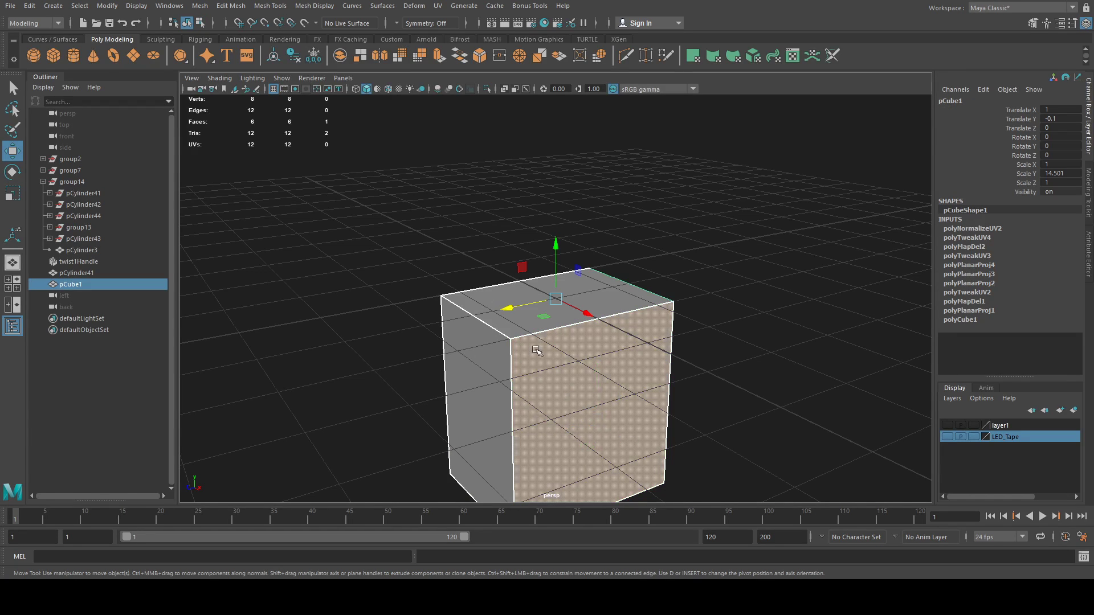
click(8, 7)
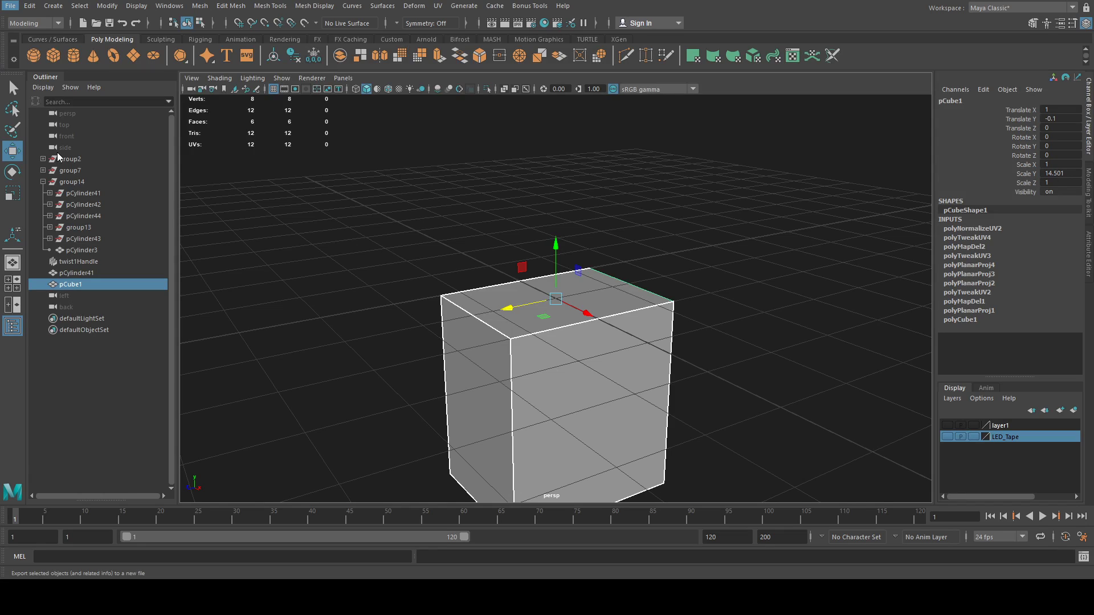
click(57, 152)
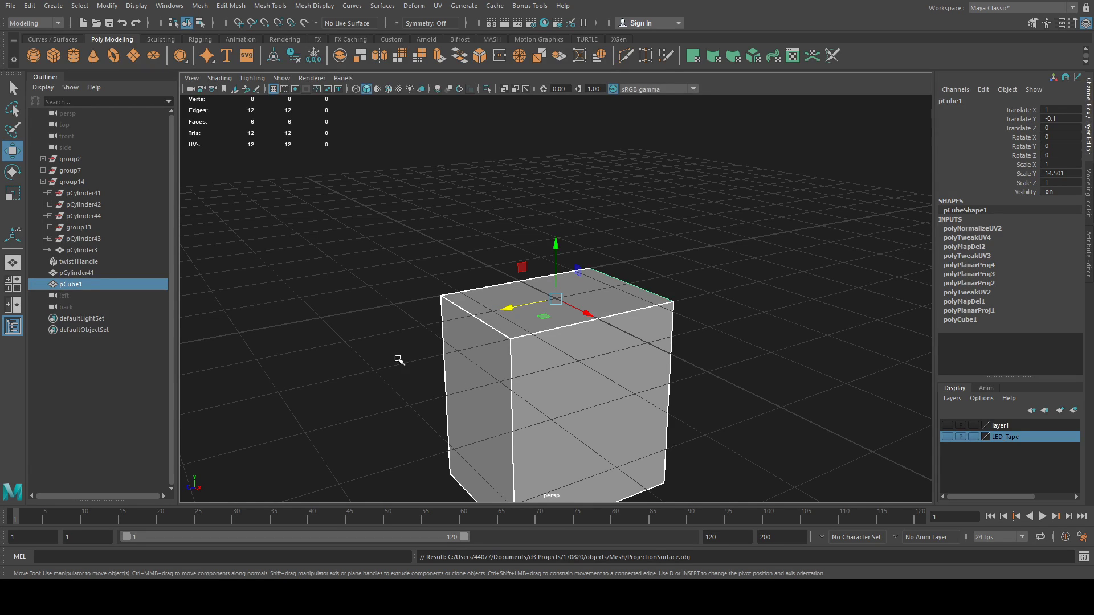
Step: Make layer1 visible and delete the pCube1 box from the scene
click(71, 285)
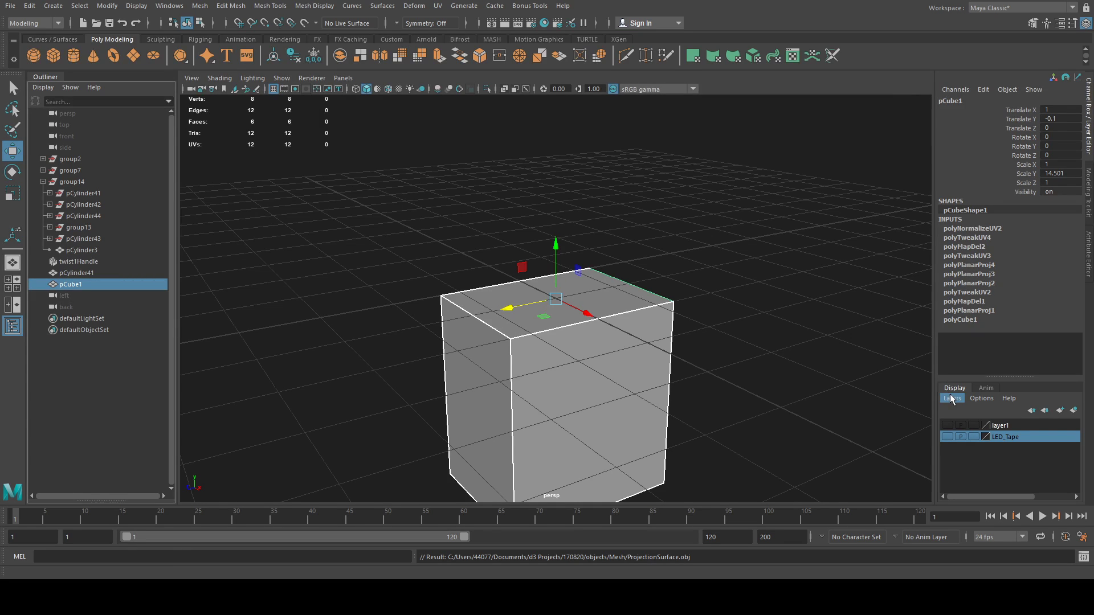
click(946, 426)
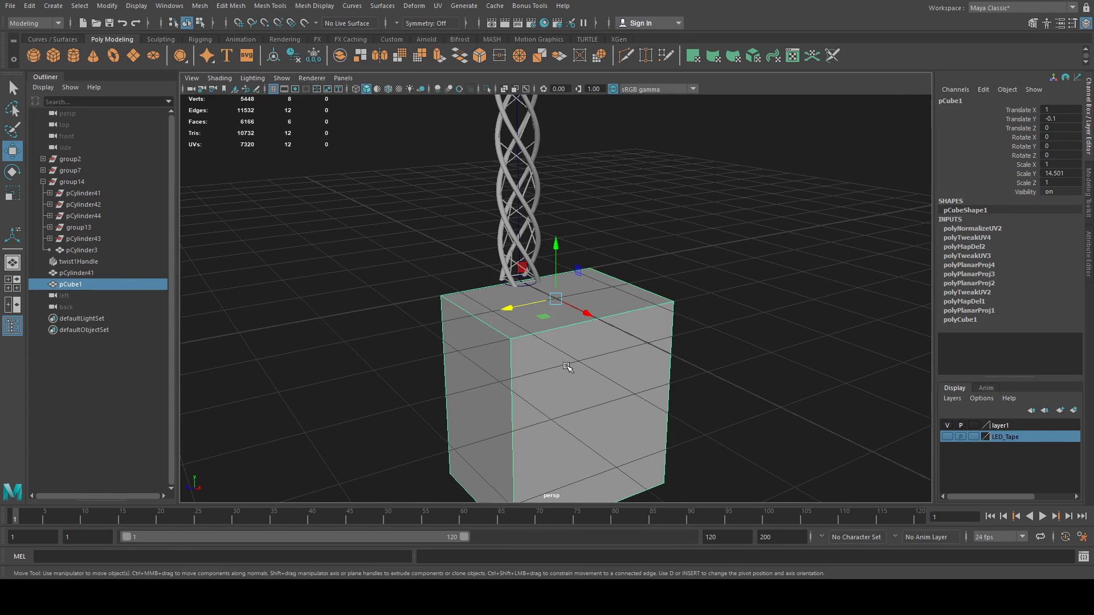
key(Delete)
Step: Try to convert a lengthwise edge loop on one of the twisted truss's main tubes to a curve, and undo it
click(526, 257)
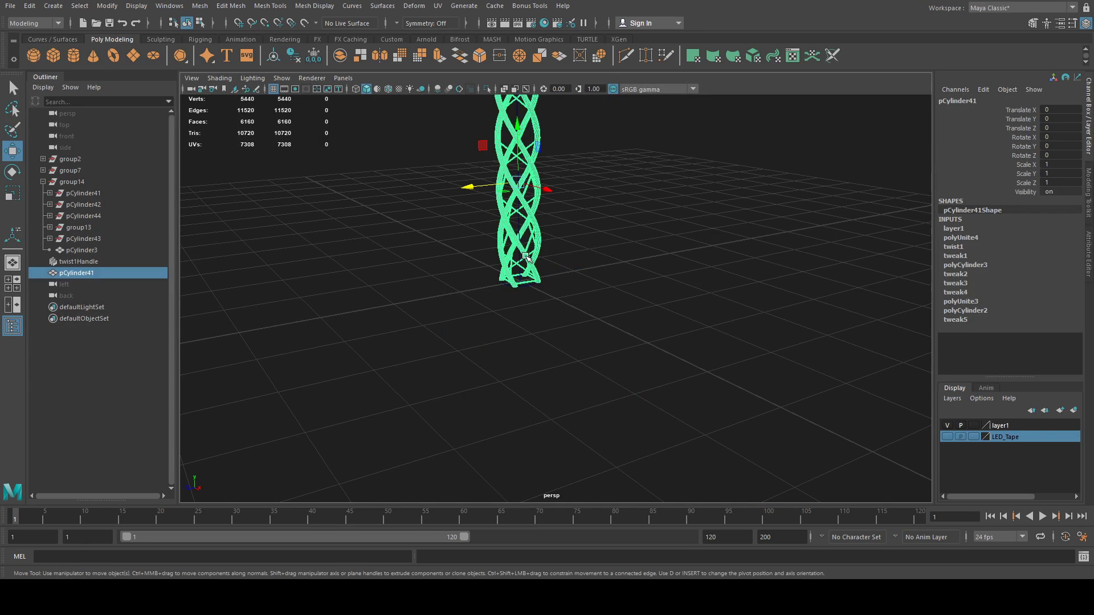
key(f)
alt+drag(525, 257, 621, 233)
scroll(596, 245, up, 5)
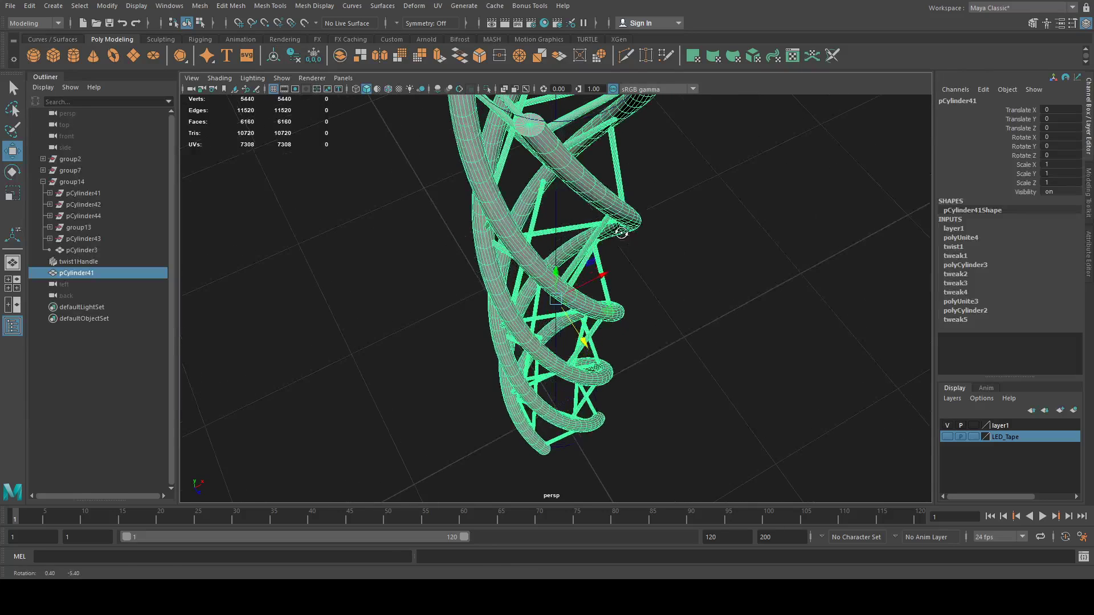
click(530, 125)
double_click(546, 145)
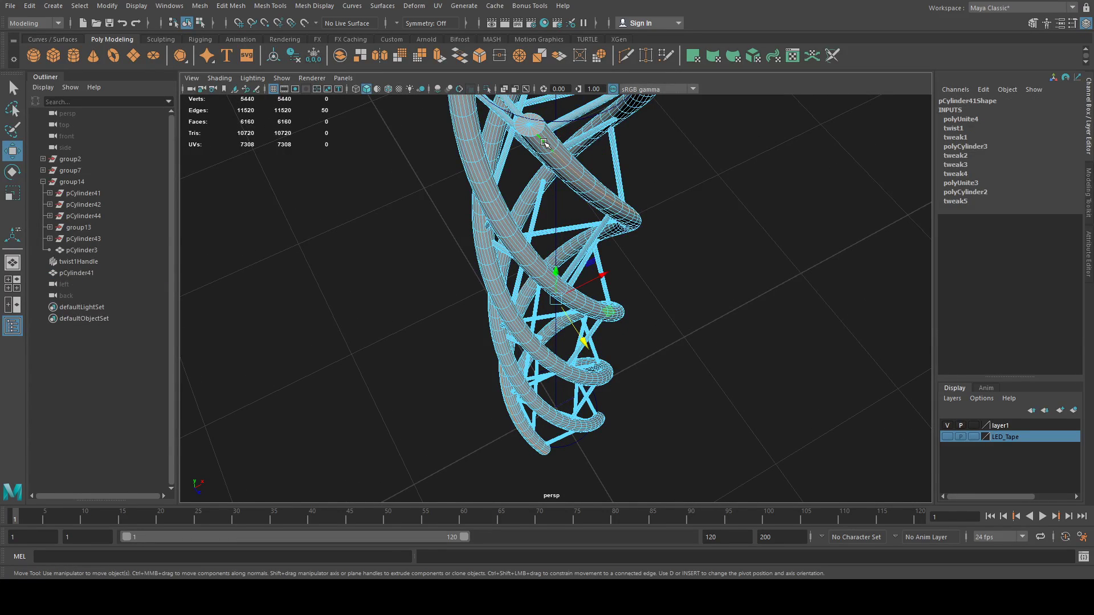
alt+drag(569, 182, 533, 207)
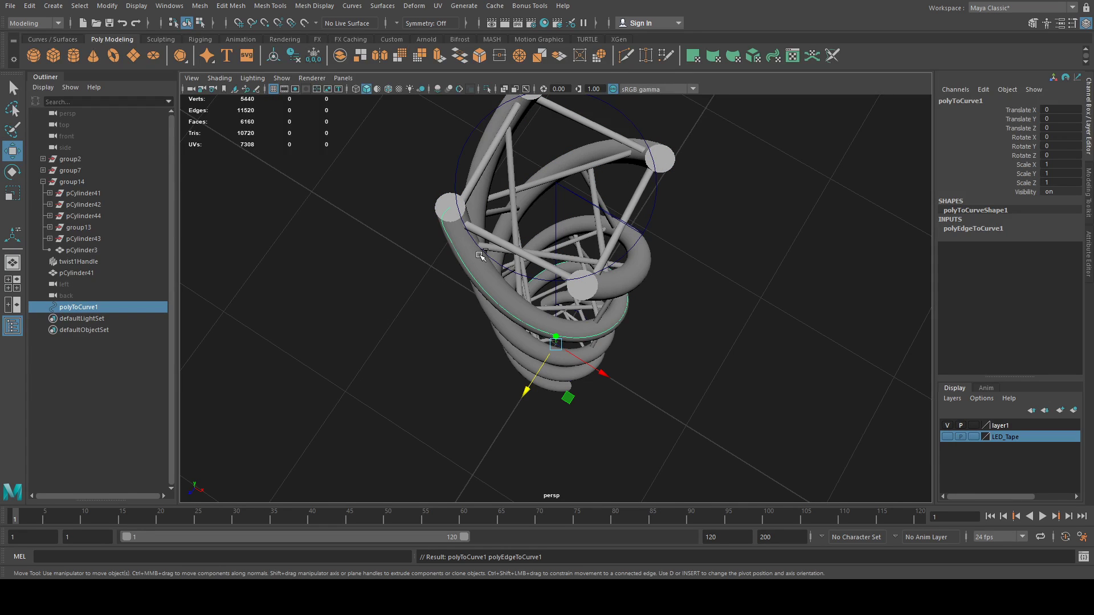
key(ctrl+z)
key(ctrl+z)
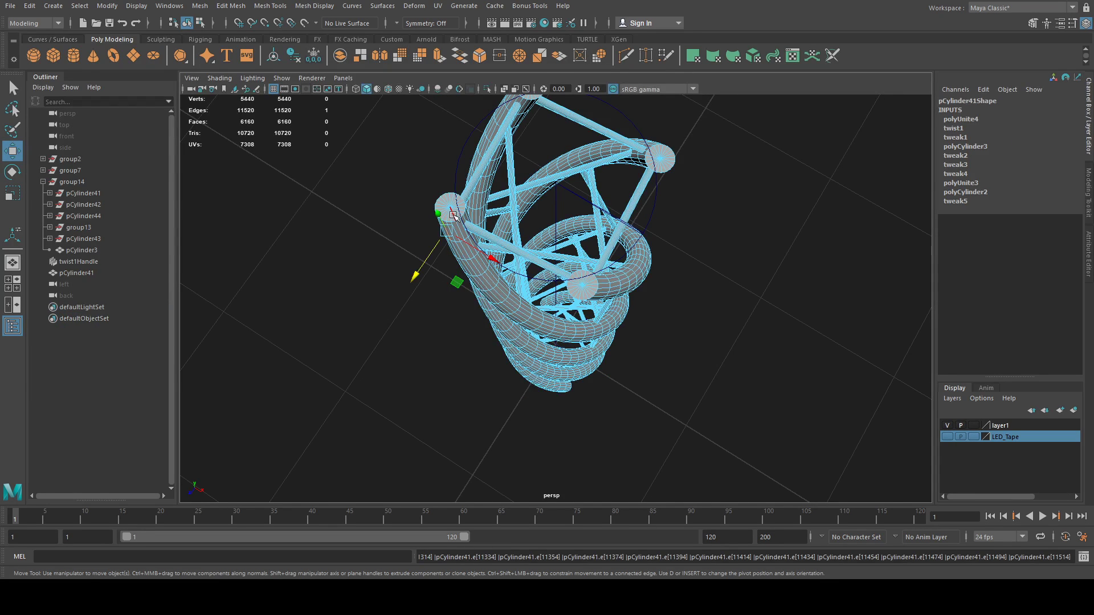
Step: Select a lengthwise edge loop on a main tube of the truss and deselect the edges on its two end caps
alt+drag(448, 227, 456, 268)
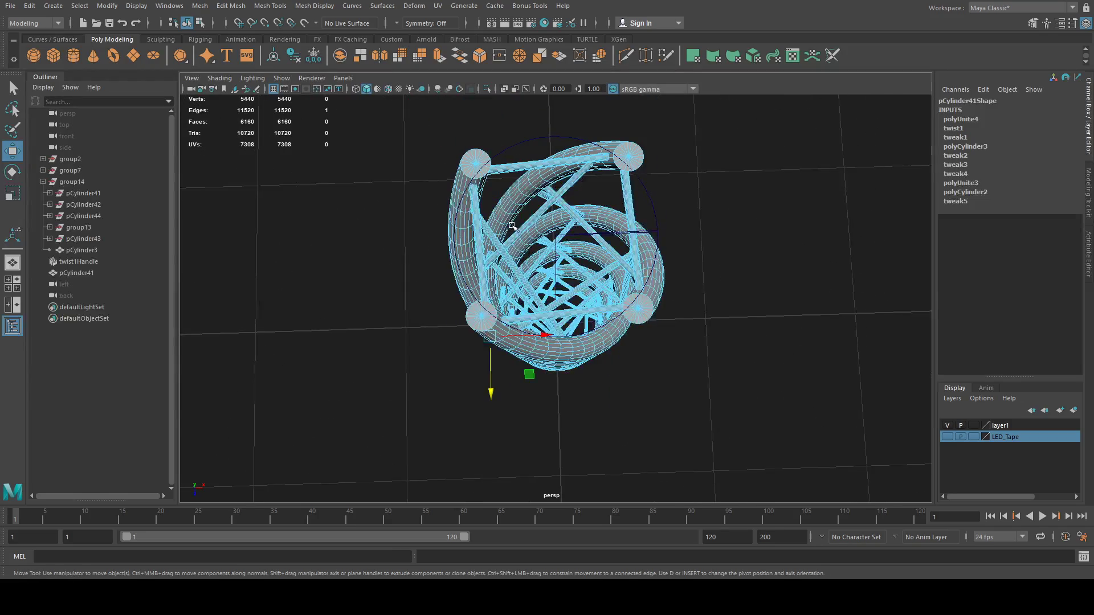
scroll(444, 319, up, 3)
double_click(440, 338)
alt+drag(440, 338, 443, 260)
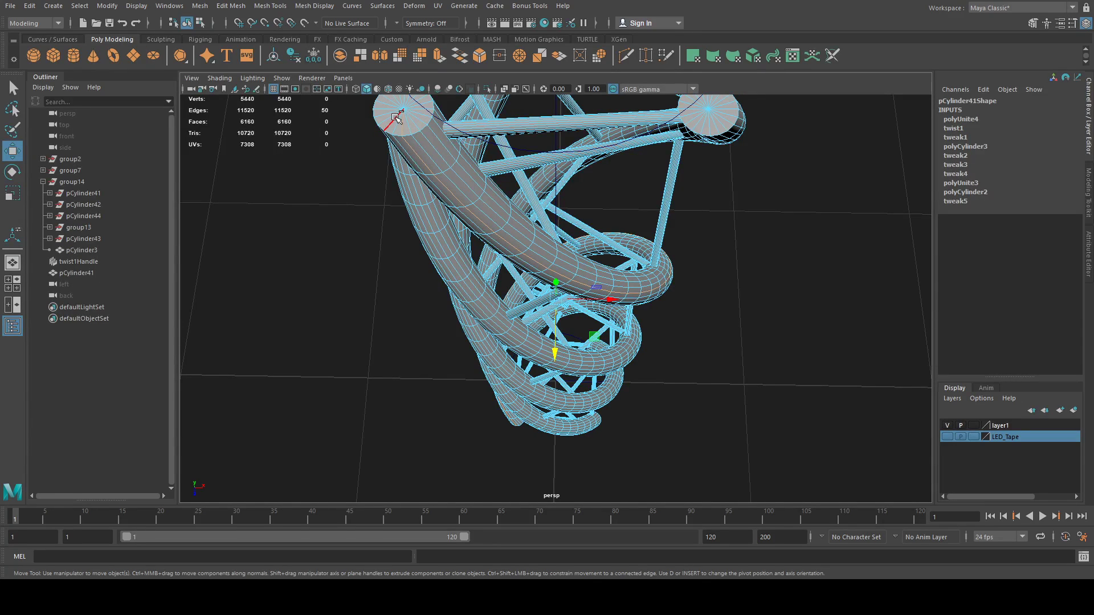
ctrl+click(439, 118)
click(564, 257)
key(ctrl+z)
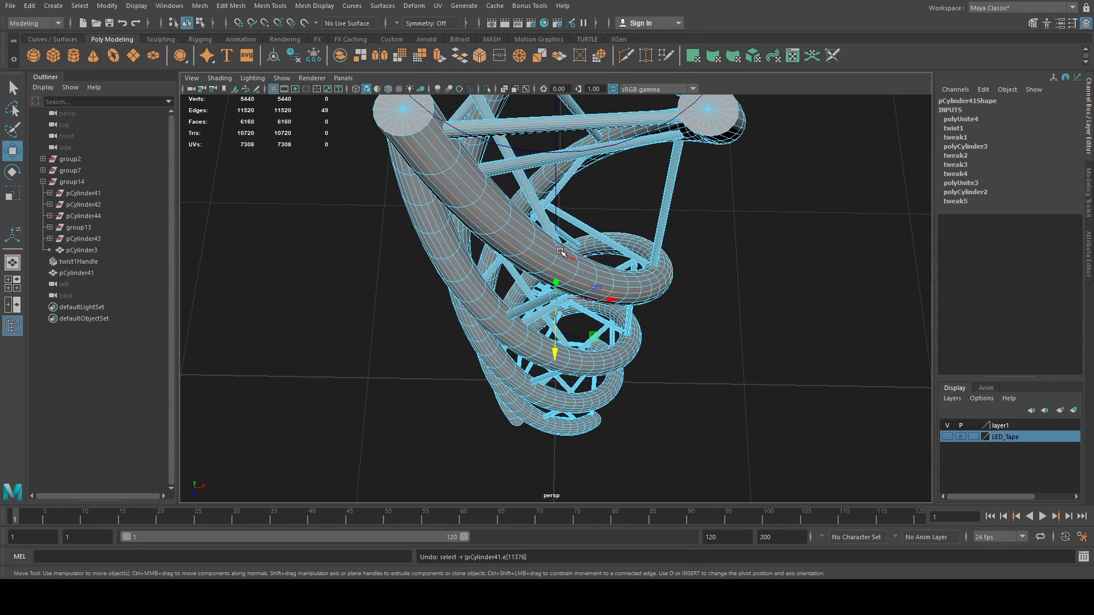
alt+drag(561, 255, 590, 306)
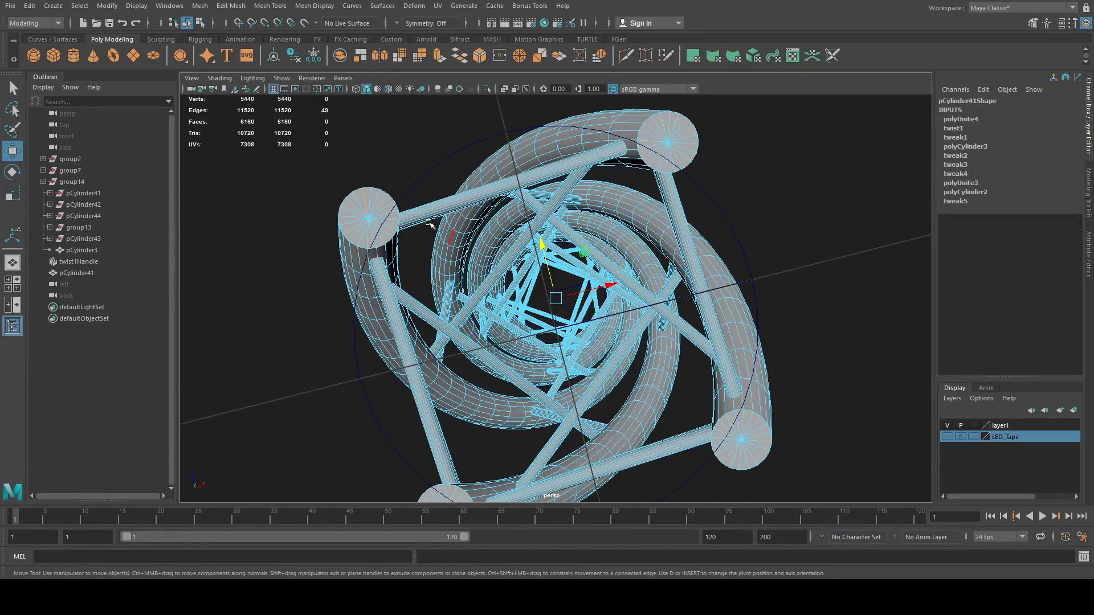
ctrl+click(364, 204)
alt+drag(509, 260, 239, 102)
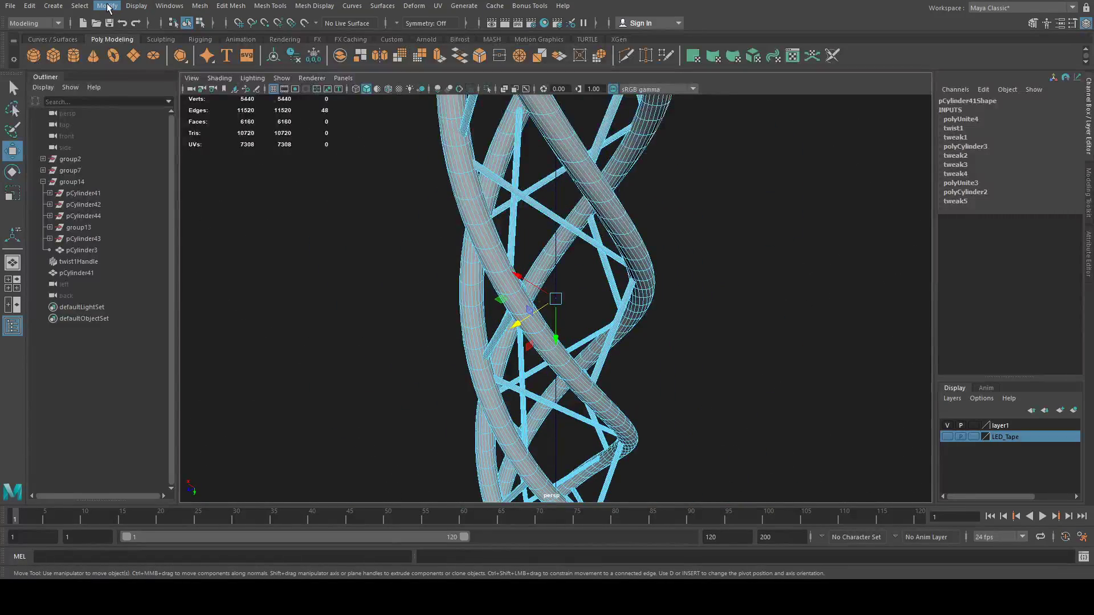
scroll(447, 212, down, 6)
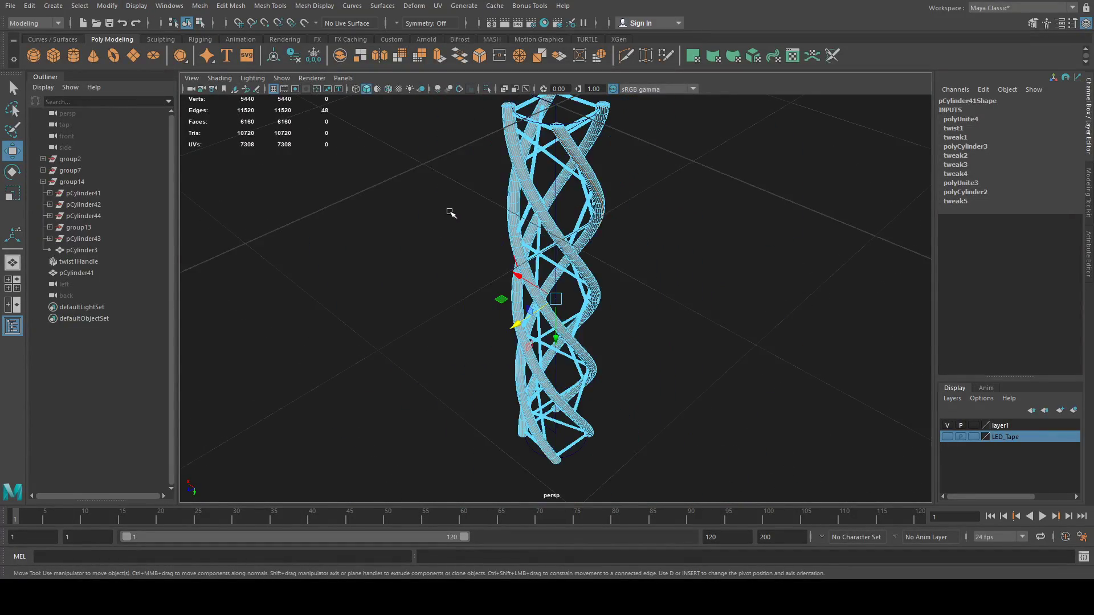
Step: Select a different lengthwise edge loop on a main tube, excluding its end-cap edges, and convert it to a curve
alt+drag(451, 213, 563, 298)
scroll(534, 261, up, 5)
click(508, 146)
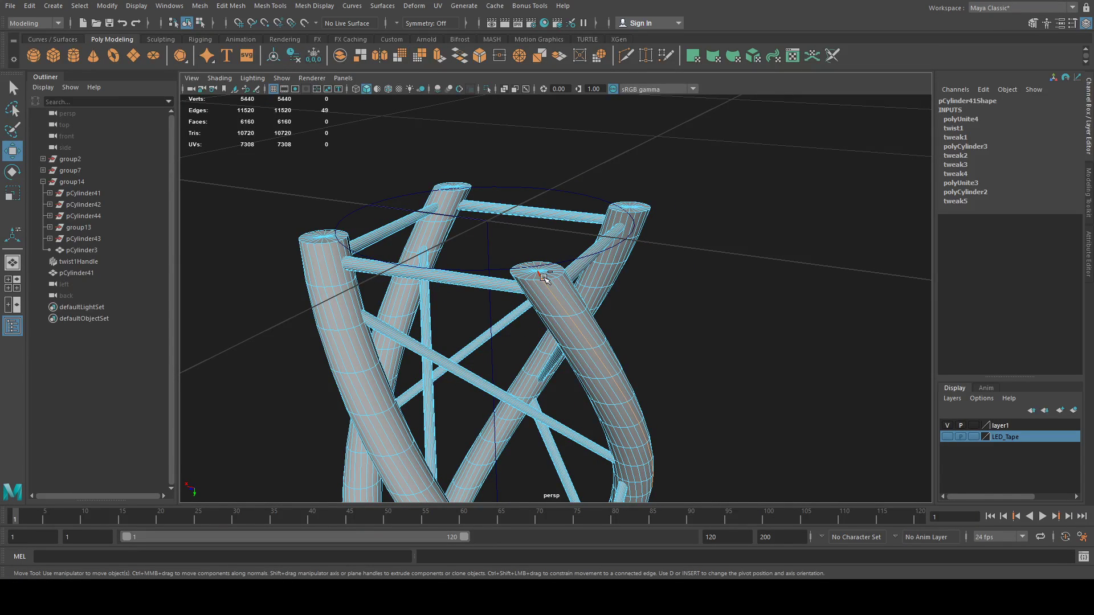
scroll(607, 363, down, 8)
alt+drag(596, 363, 589, 277)
scroll(589, 277, up, 5)
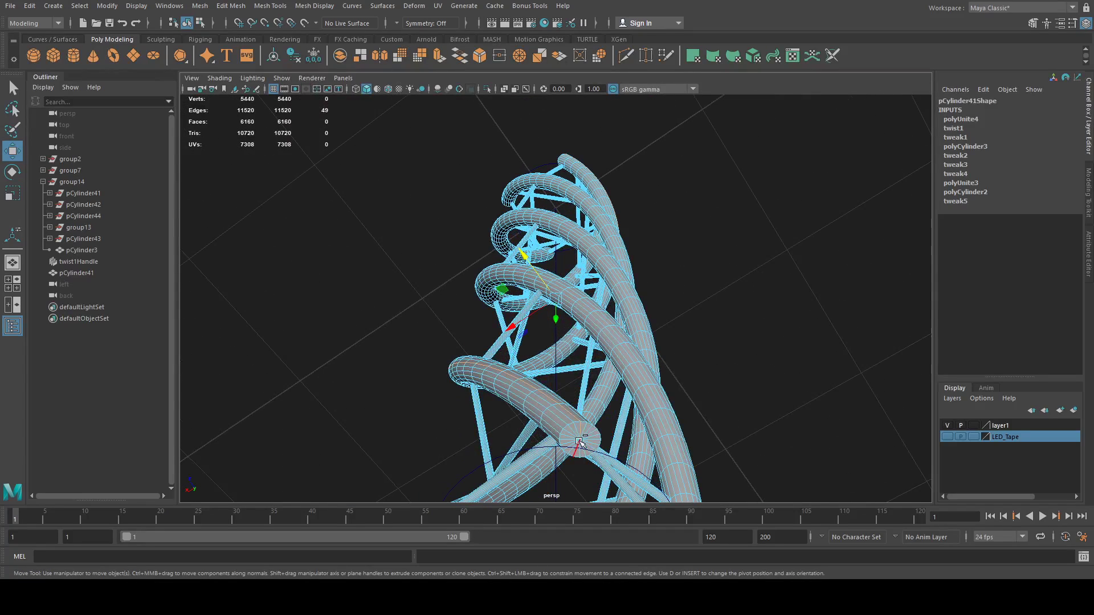
ctrl+click(580, 429)
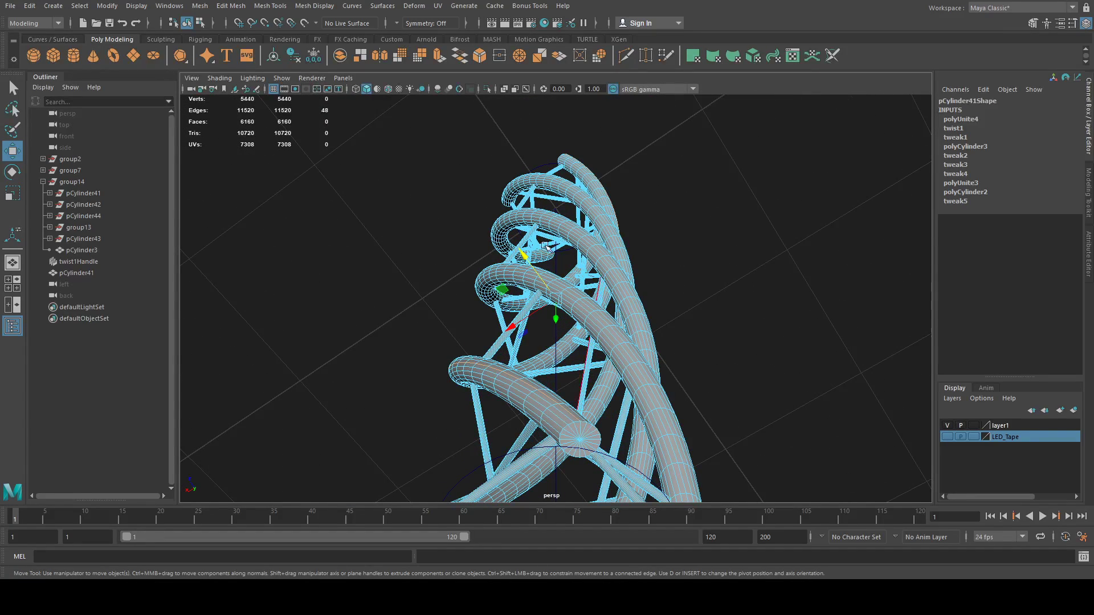
click(108, 6)
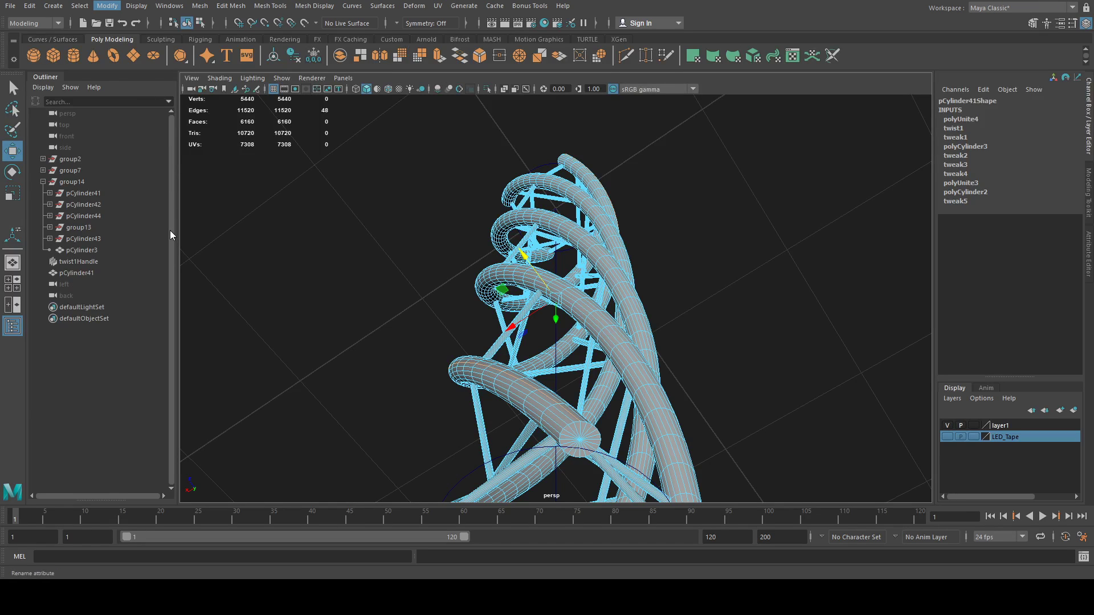
click(305, 340)
Step: Select a second lengthwise edge loop beside the extracted curve, excluding the end-cap edges, and convert it to a curve
mouse_move(737, 298)
alt+mouse_down()
mouse_move(786, 447)
mouse_move(710, 422)
mouse_move(704, 409)
alt+mouse_up()
click(576, 164)
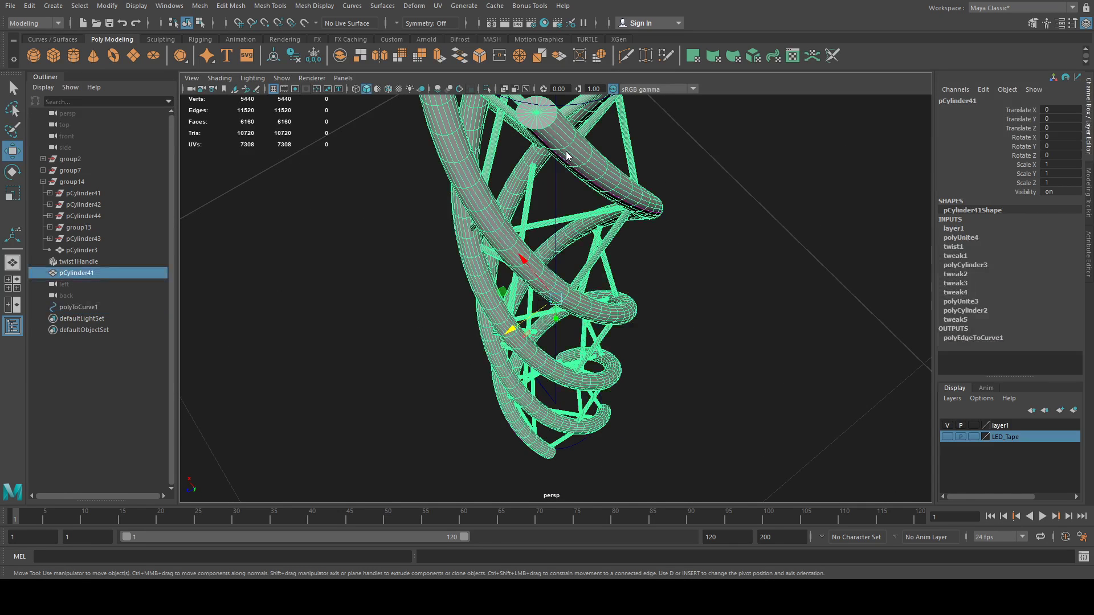
key(F10)
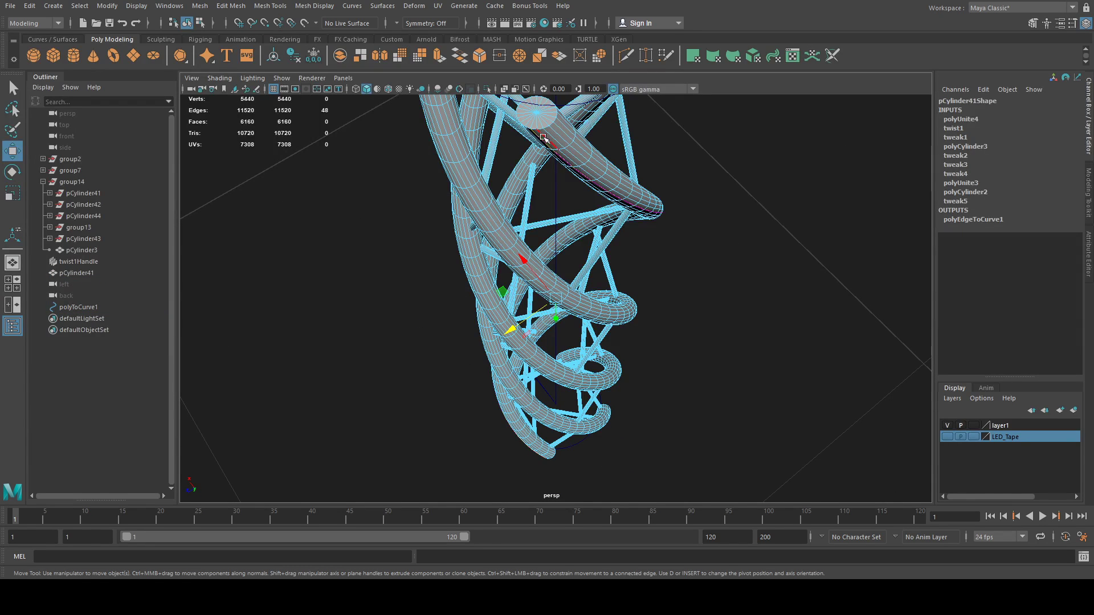
click(544, 138)
double_click(544, 138)
alt+drag(540, 122, 661, 275)
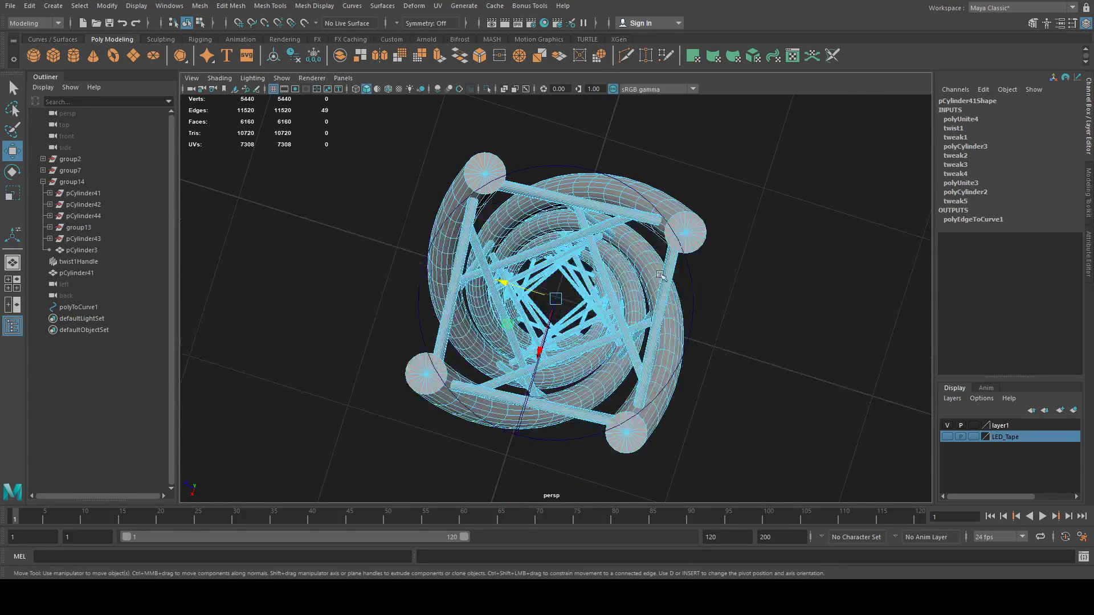
ctrl+click(481, 162)
alt+drag(499, 225, 508, 239)
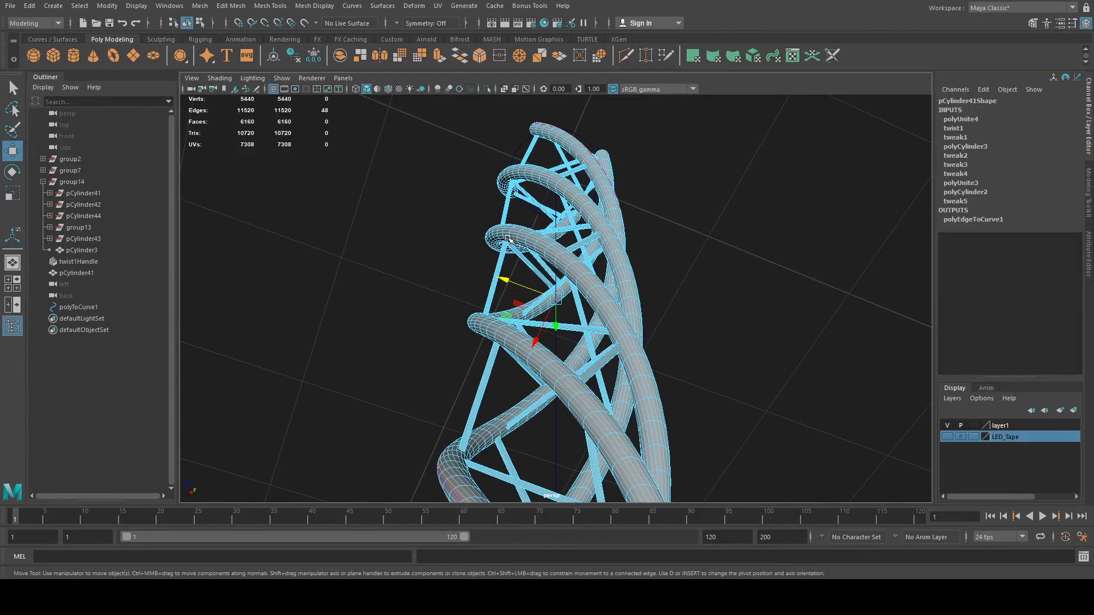
key(g)
Step: Select both extracted curves, polyToCurve1 and polyToCurve2, and inspect them along the tube
ctrl+click(74, 308)
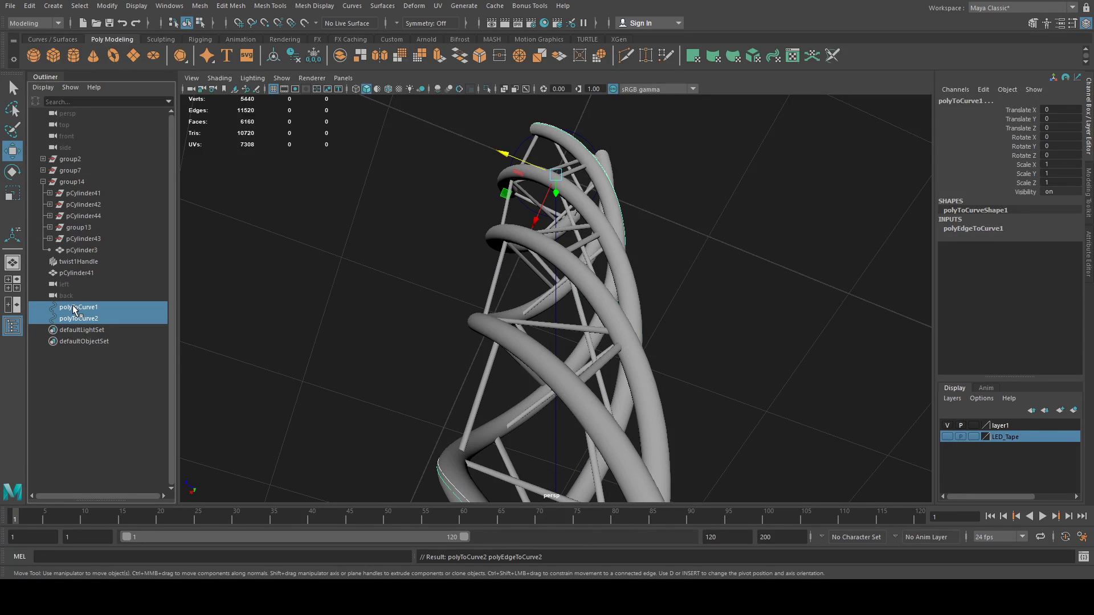
key(f)
alt+drag(541, 319, 502, 395)
scroll(490, 371, up, 5)
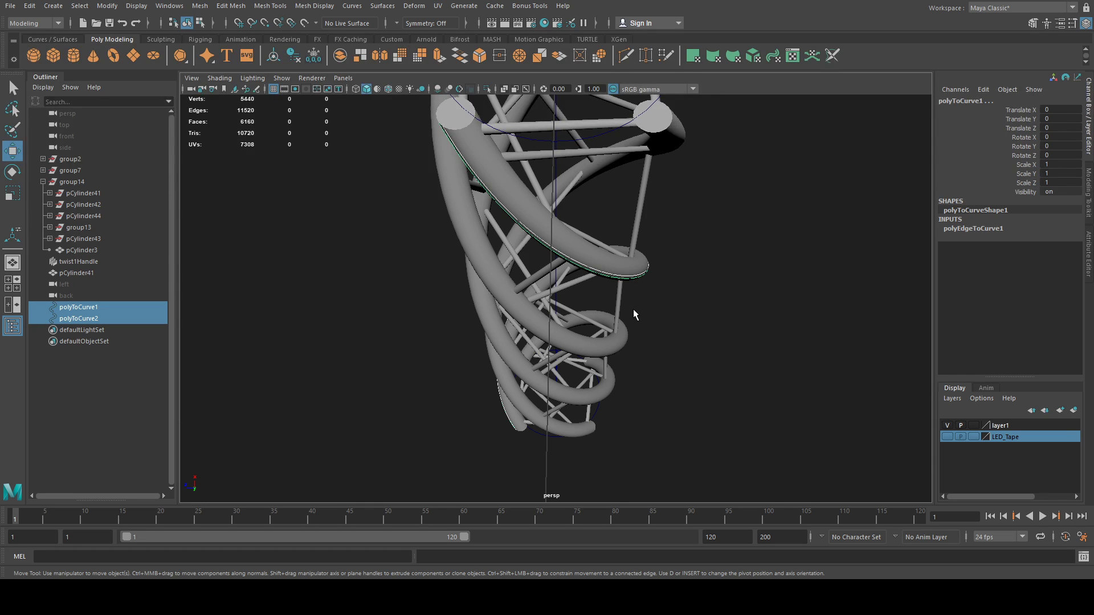
Step: Rebuild polyToCurve1 and polyToCurve2 as uniform cubic curves with 170 spans, and loft a polygon surface between the two rebuilt curves
click(121, 310)
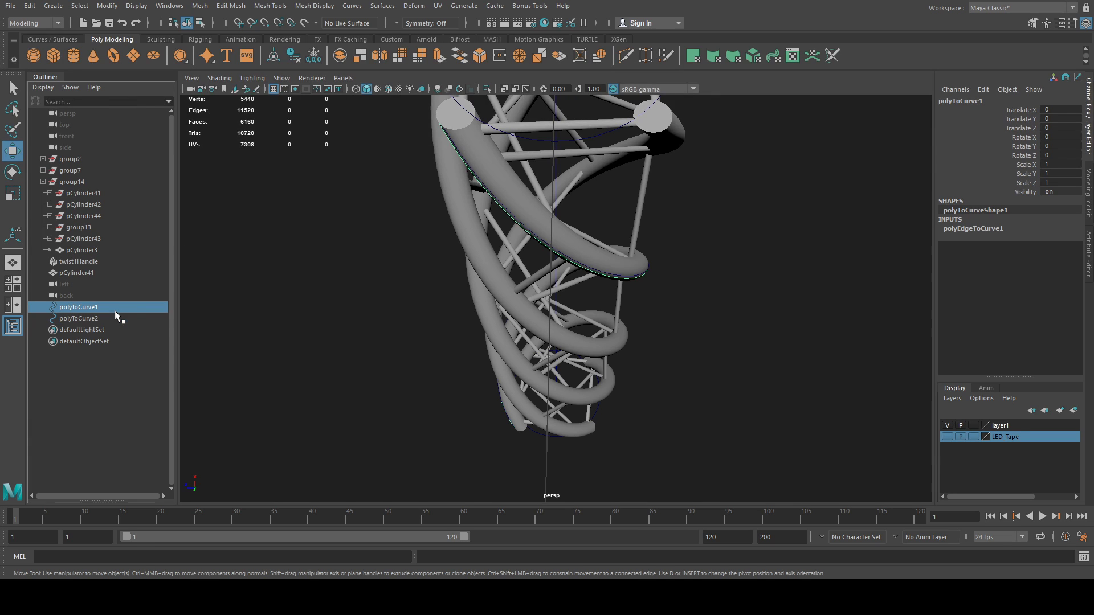
key(g)
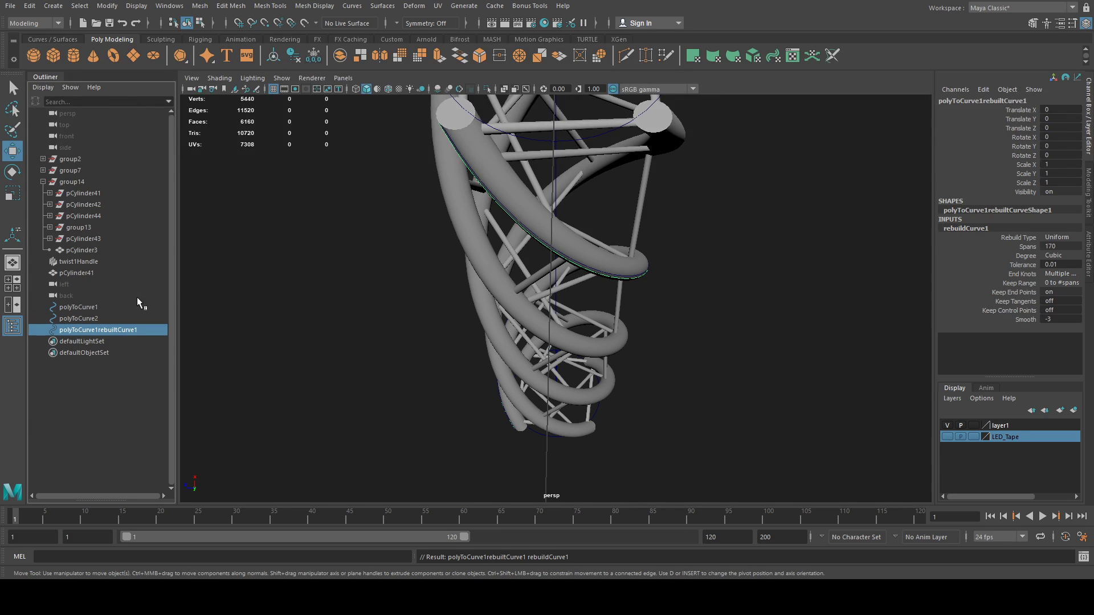
click(95, 319)
key(g)
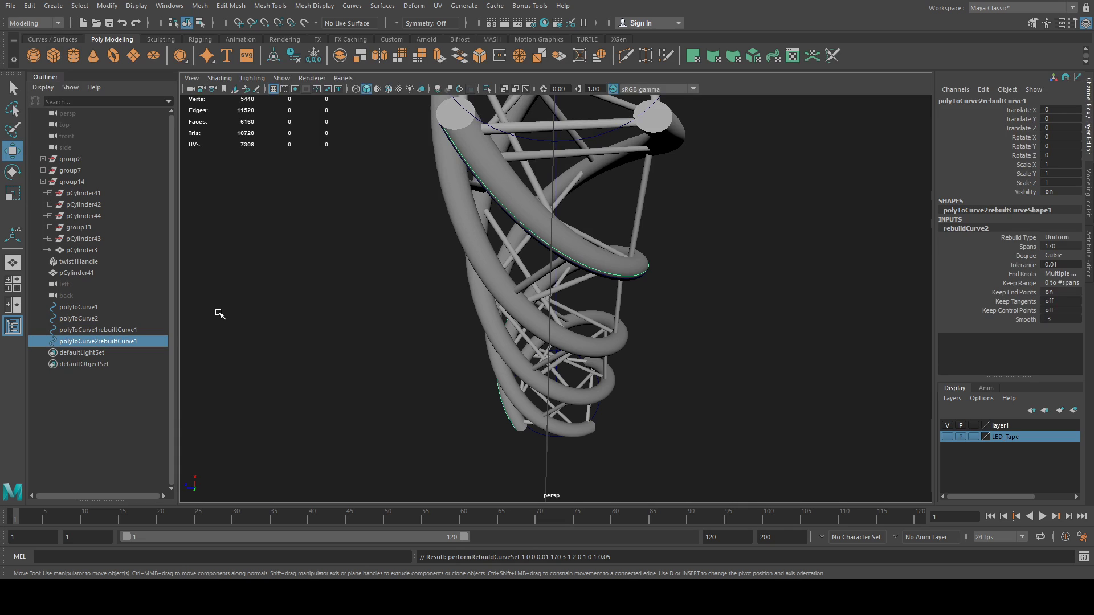
click(117, 331)
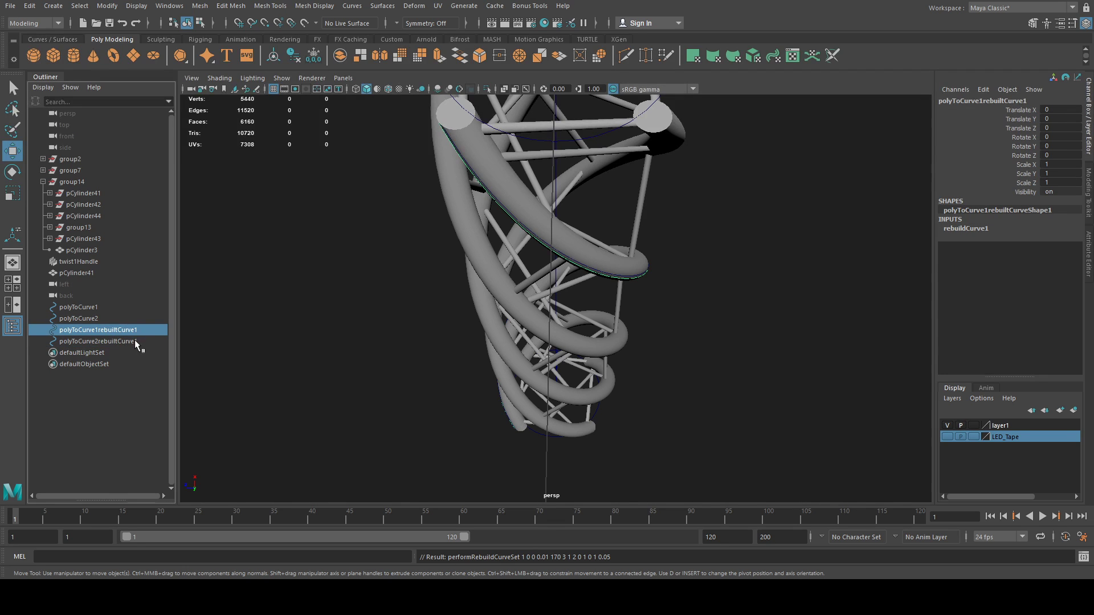
ctrl+click(135, 340)
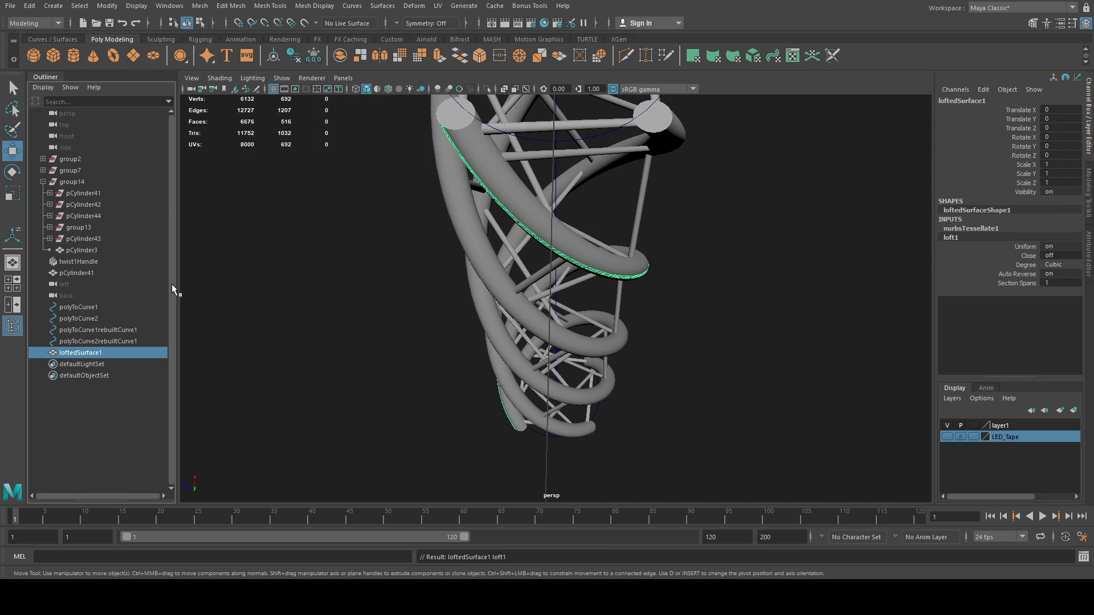
Step: Delete the two inner lengthwise edge loops of the lofted strip, leaving it a single face wide
alt+drag(585, 249, 656, 246)
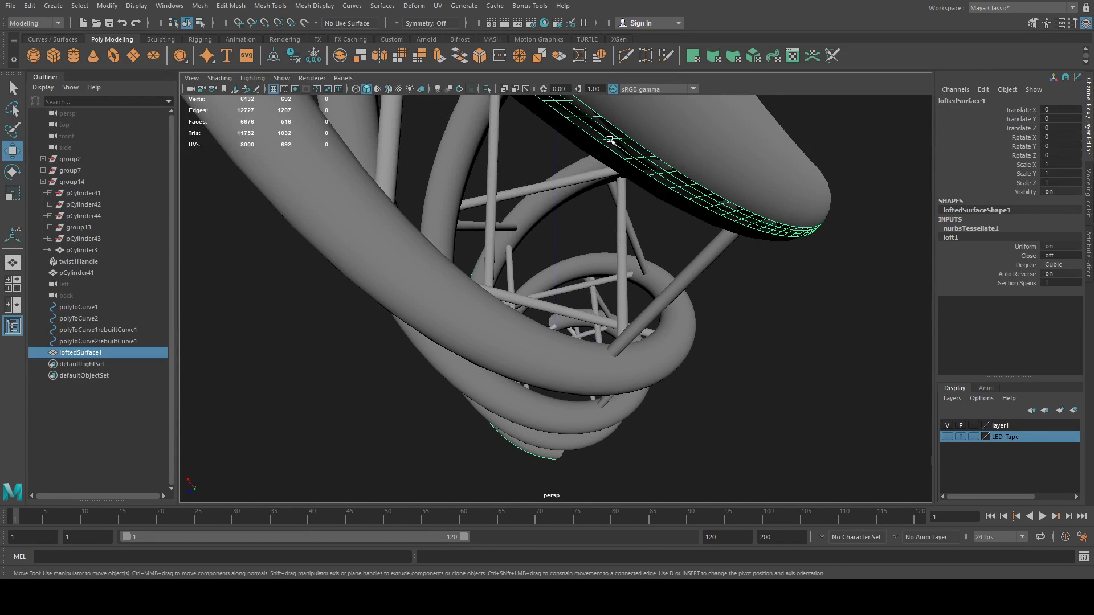
click(607, 115)
double_click(598, 123)
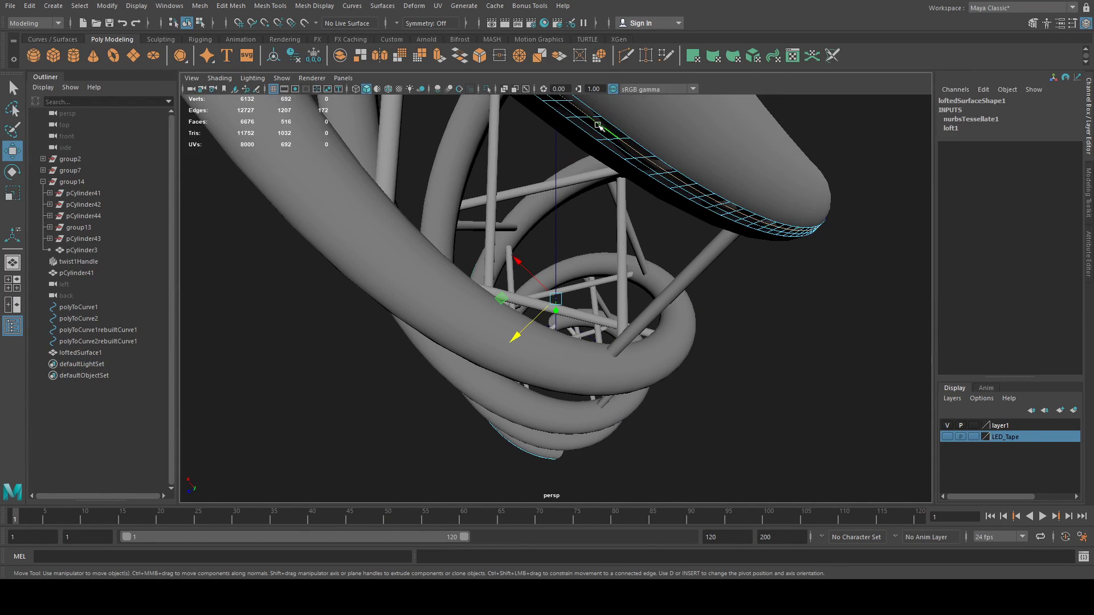
alt+drag(596, 135, 640, 202)
key(ctrl+space)
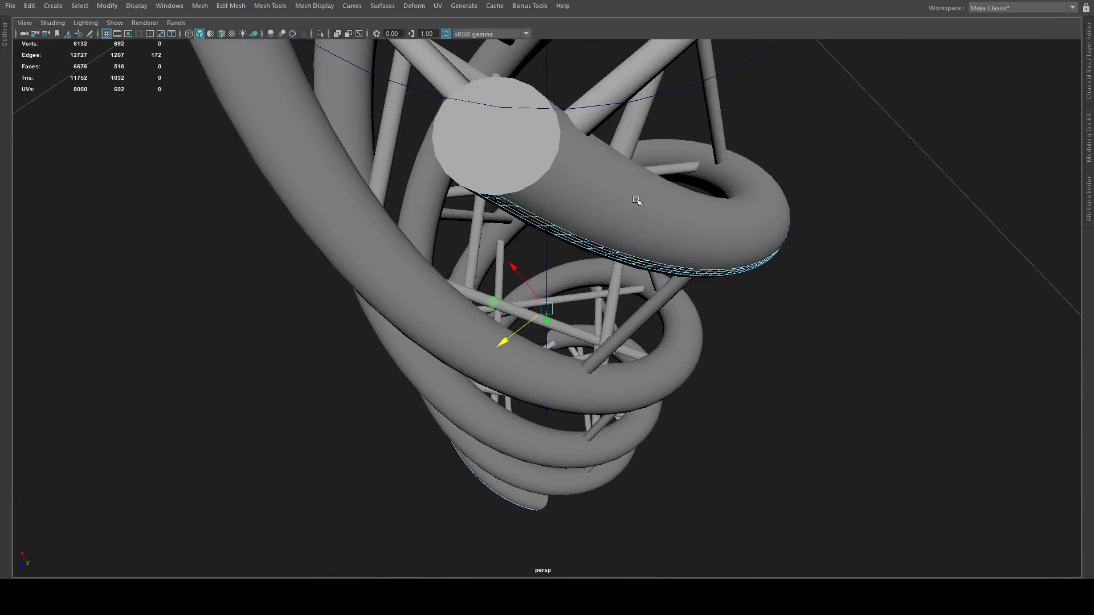
scroll(630, 212, up, 5)
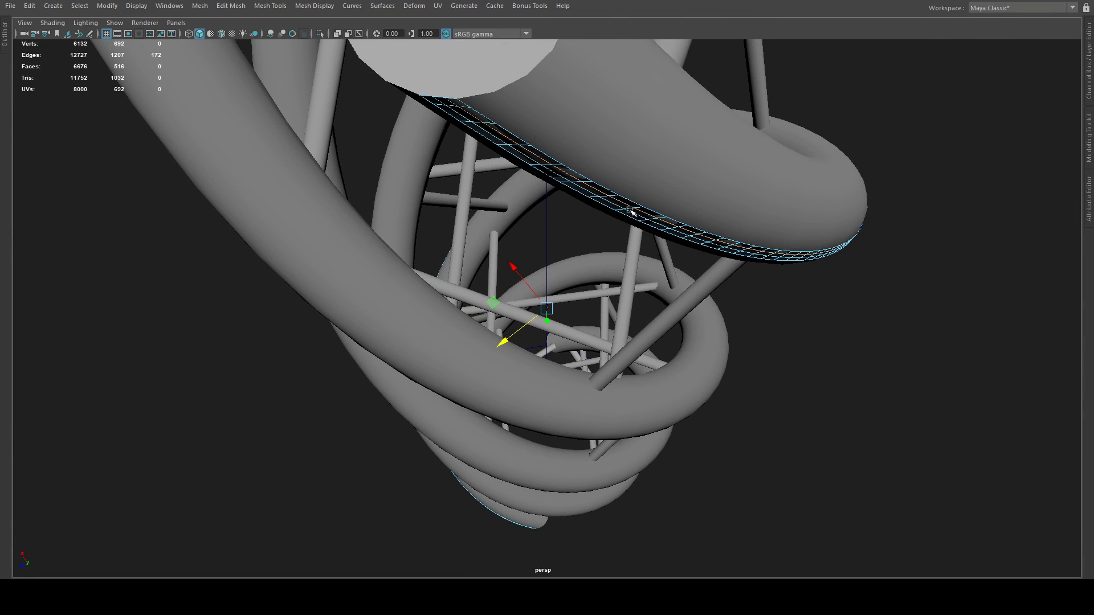
shift+double_click(486, 134)
key(Delete)
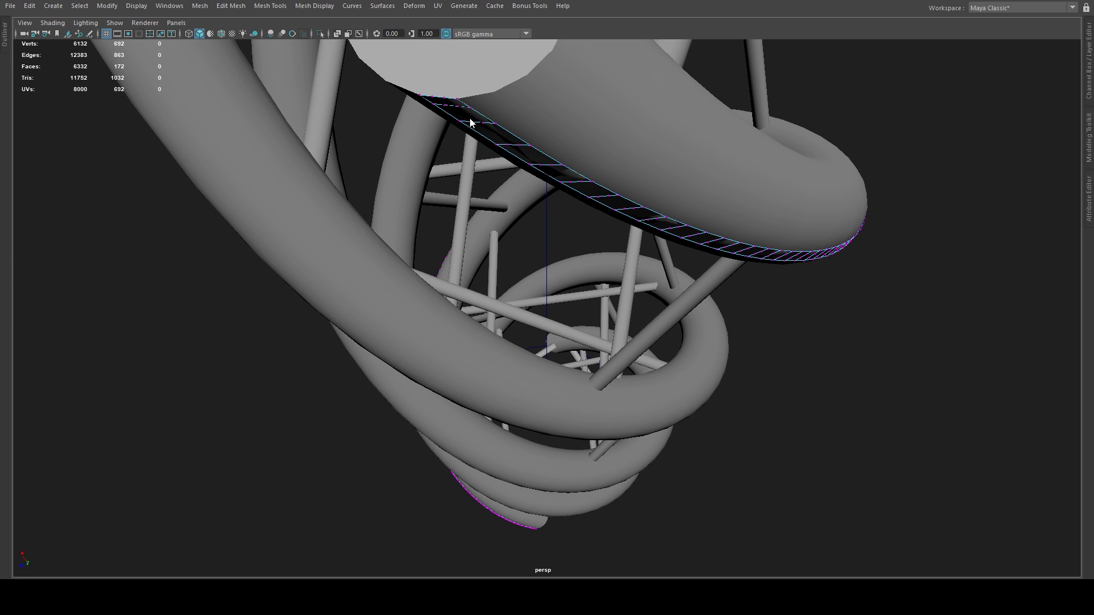
Step: Delete the leftover vertices on the lofted strip's cross edges, keeping the corner vertices at both of its ends out of the selection
scroll(311, 83, up, 5)
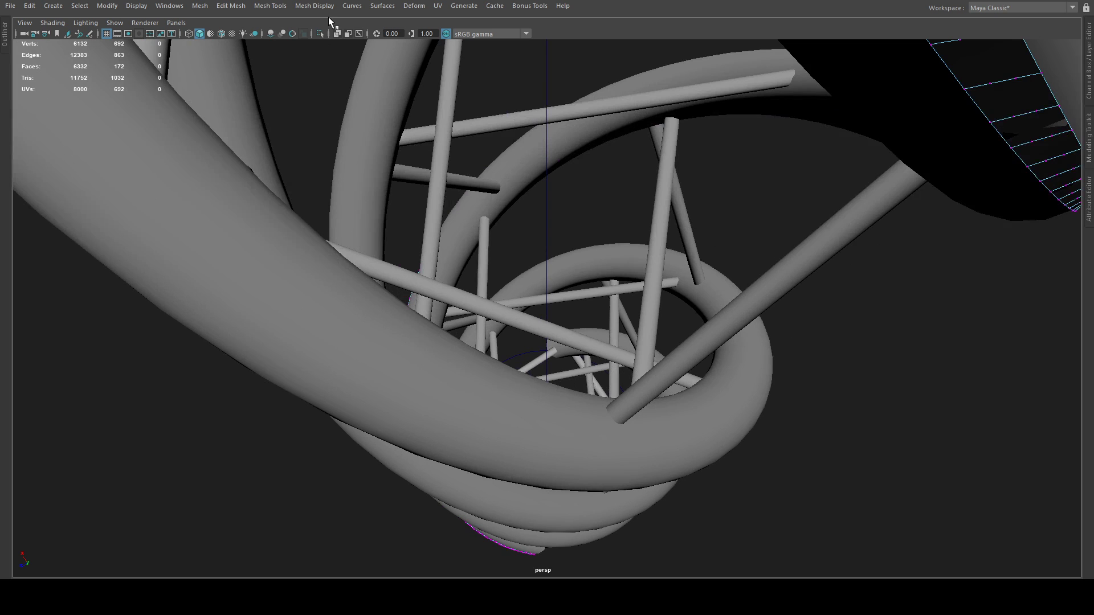
key(f)
drag(390, 109, 701, 451)
scroll(701, 452, up, 10)
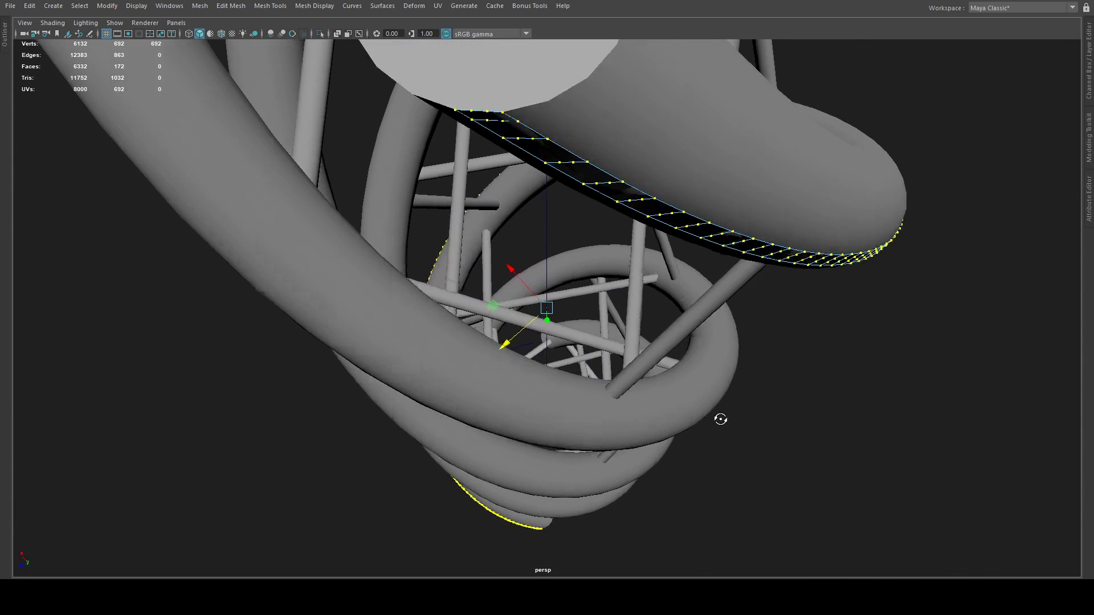
scroll(720, 419, up, 2)
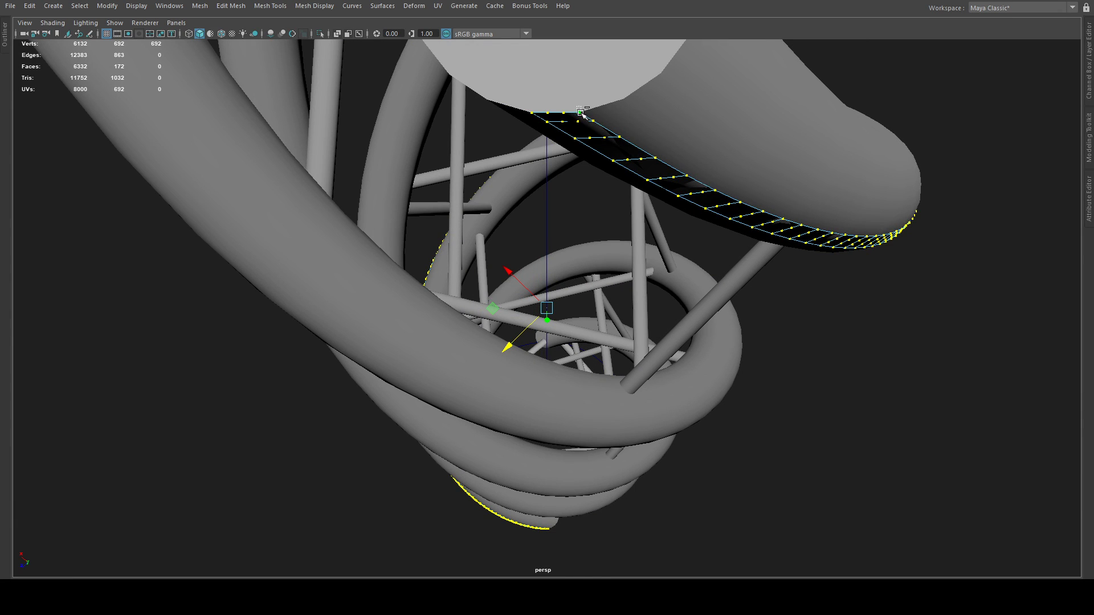
ctrl+drag(580, 113, 584, 115)
ctrl+drag(521, 102, 541, 121)
alt+drag(611, 212, 541, 101)
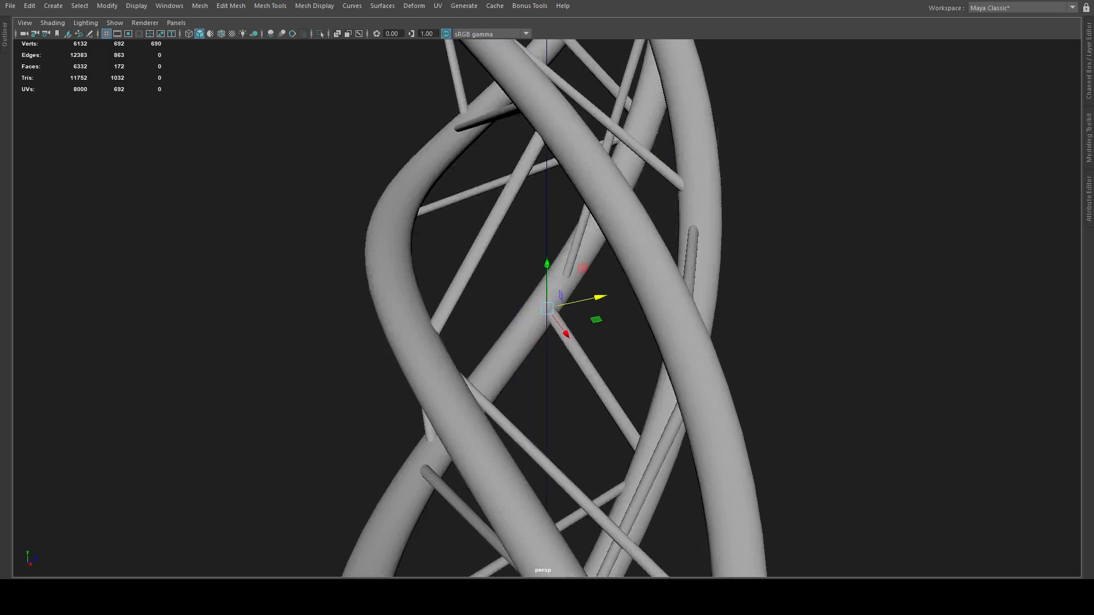
double_click(428, 1)
alt+drag(640, 141, 621, 244)
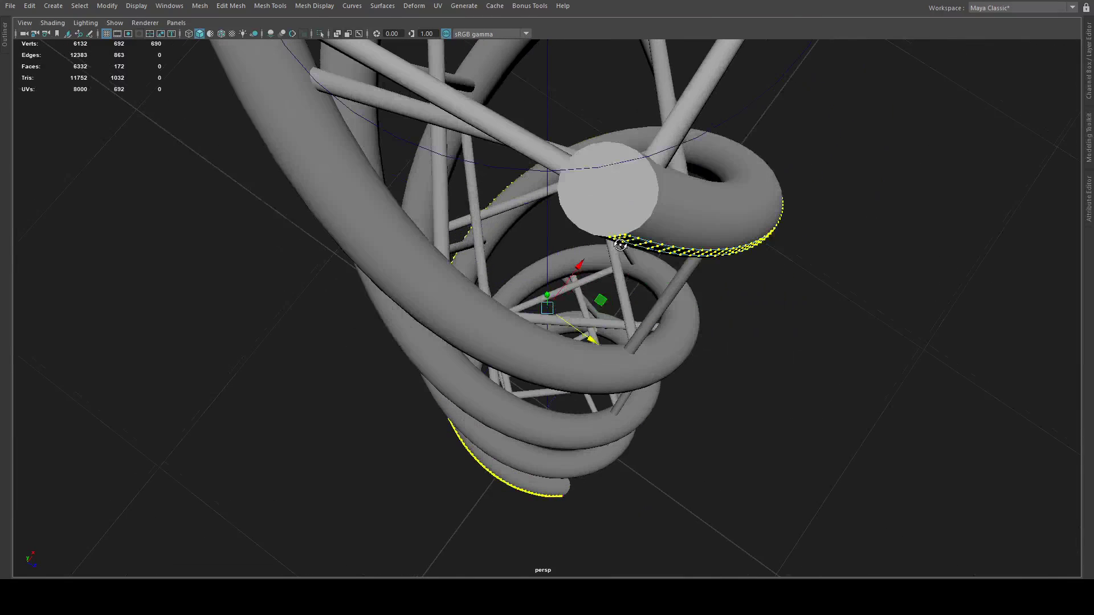
scroll(619, 221, up, 4)
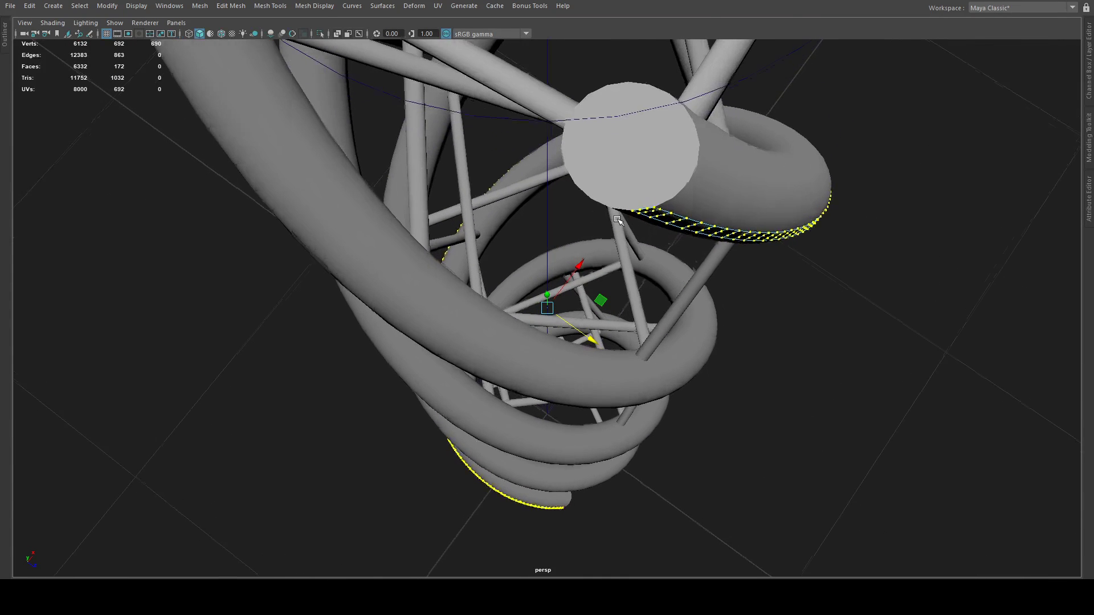
ctrl+click(658, 207)
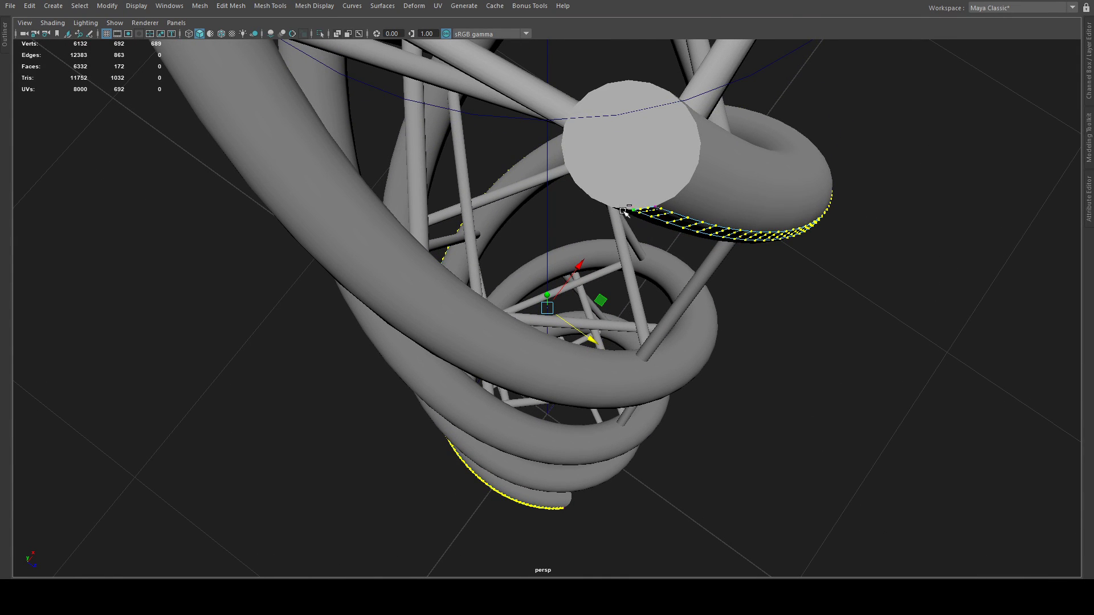
ctrl+click(631, 216)
key(Delete)
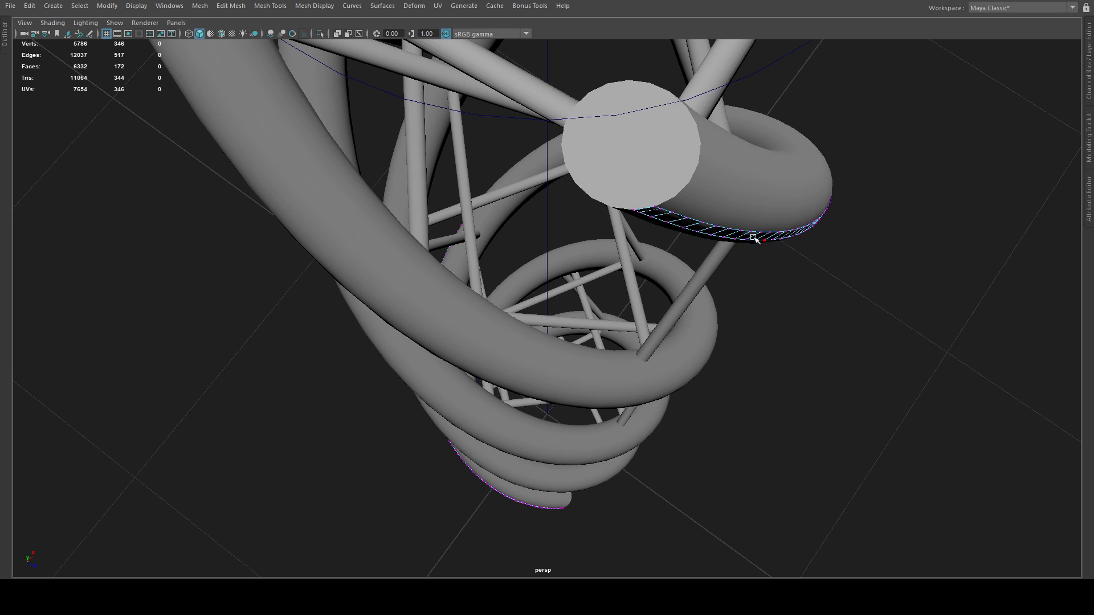
Step: Select all faces of the lofted strip, adjust their UVs and normalize them
double_click(665, 218)
alt+drag(613, 341, 428, 43)
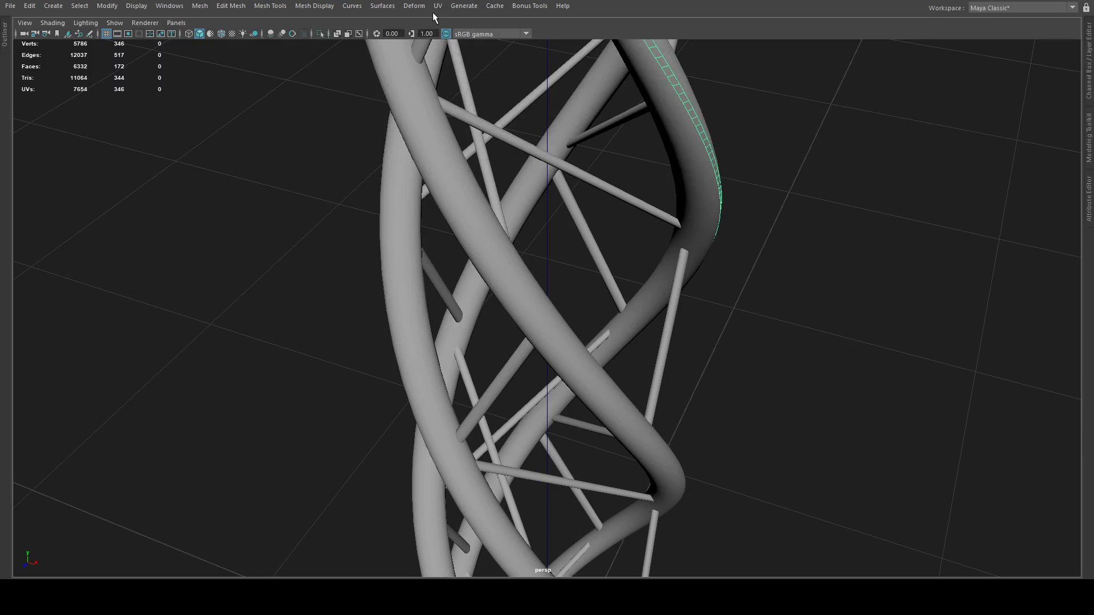
click(462, 29)
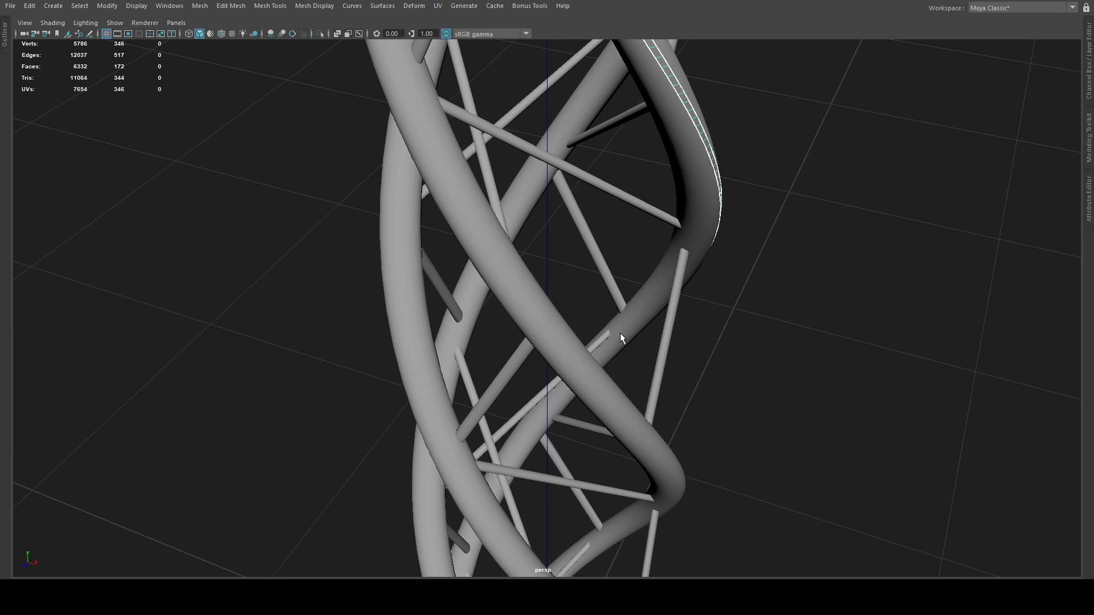
right_drag(596, 317, 595, 335)
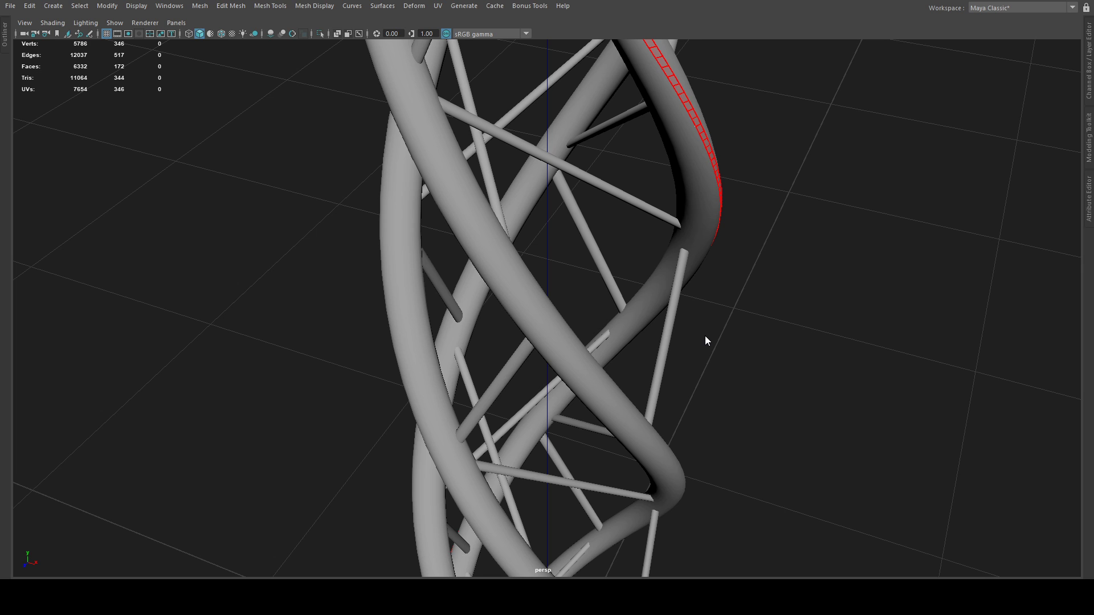
key(F10)
key(ctrl+F11)
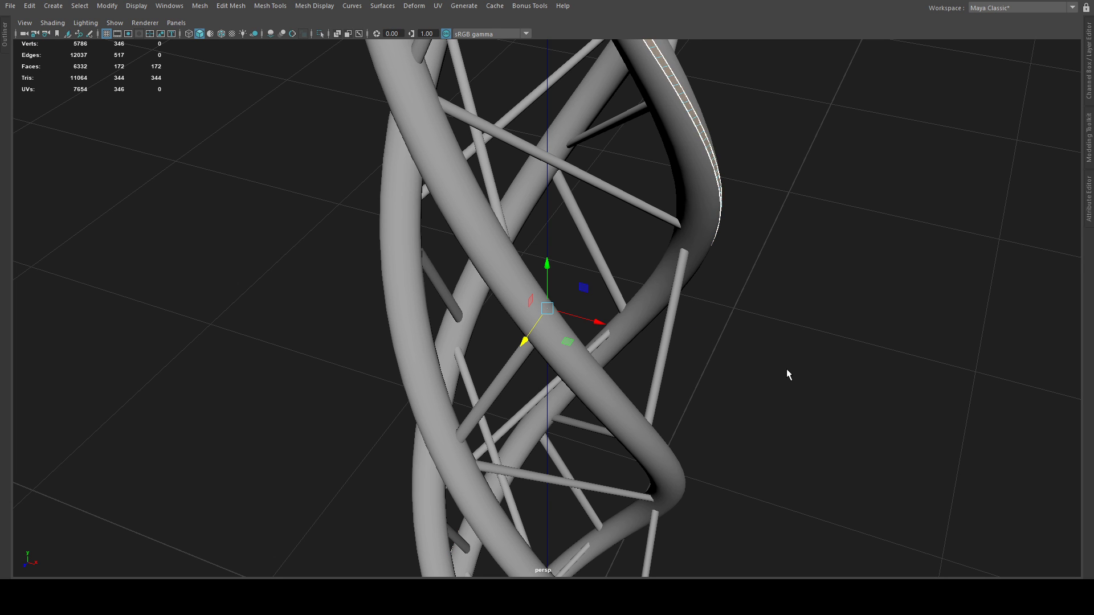
key(F11)
key(r)
key(F8)
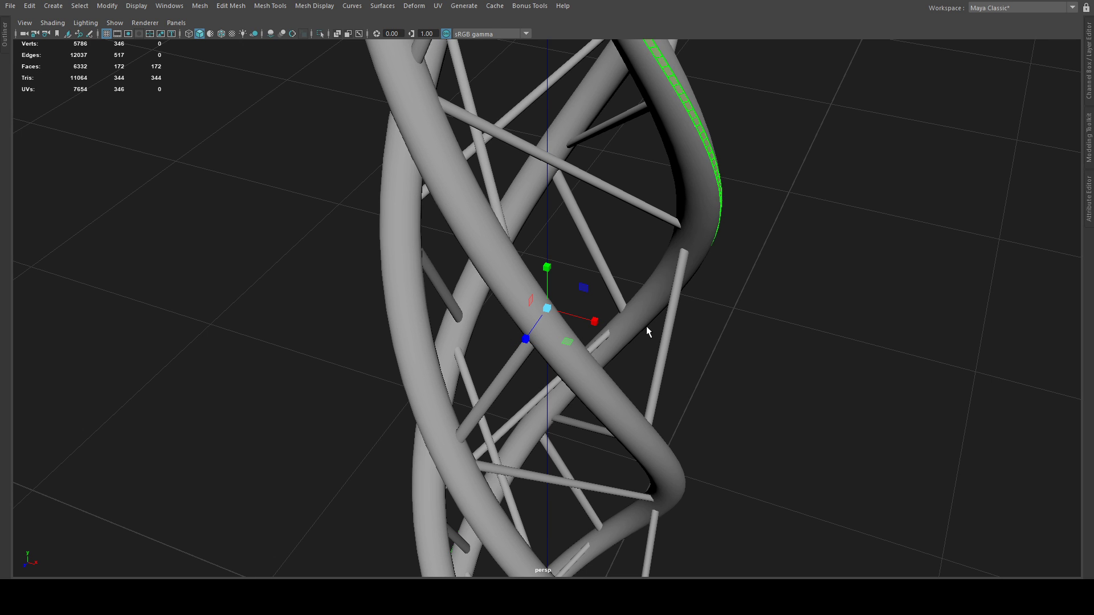
key(F8)
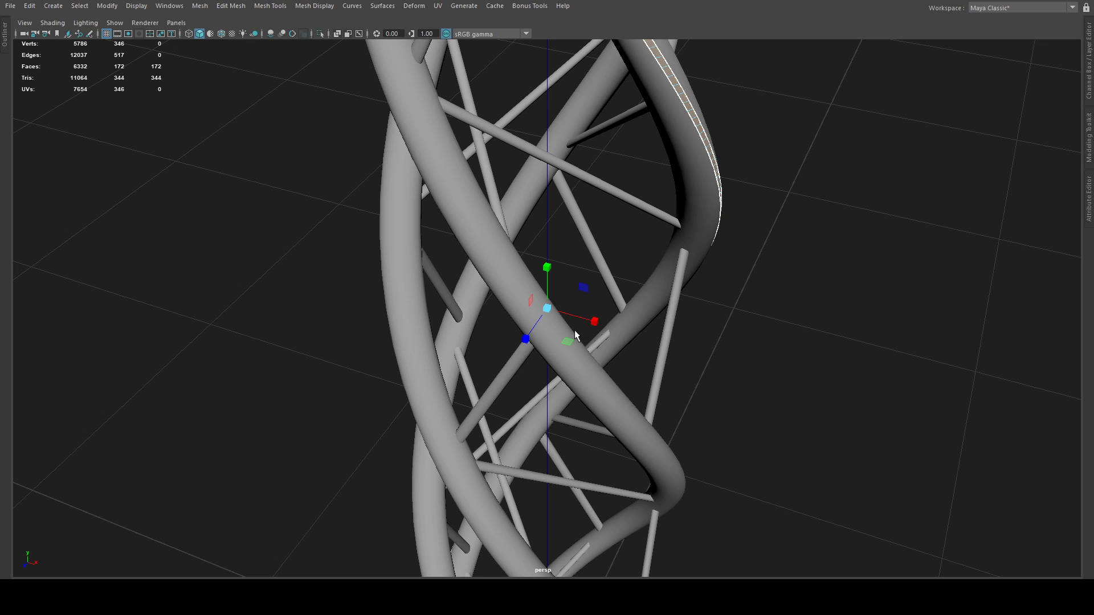
key(w)
key(r)
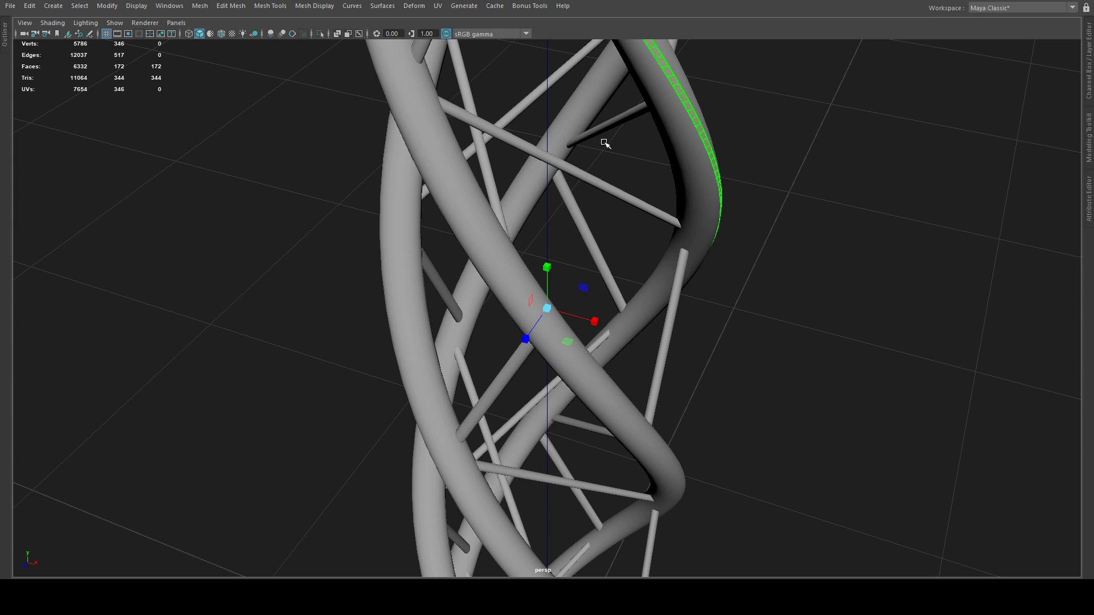
key(q)
Step: Try duplicating the lofted strip as three rotated copies along the truss's other main tubes
click(696, 123)
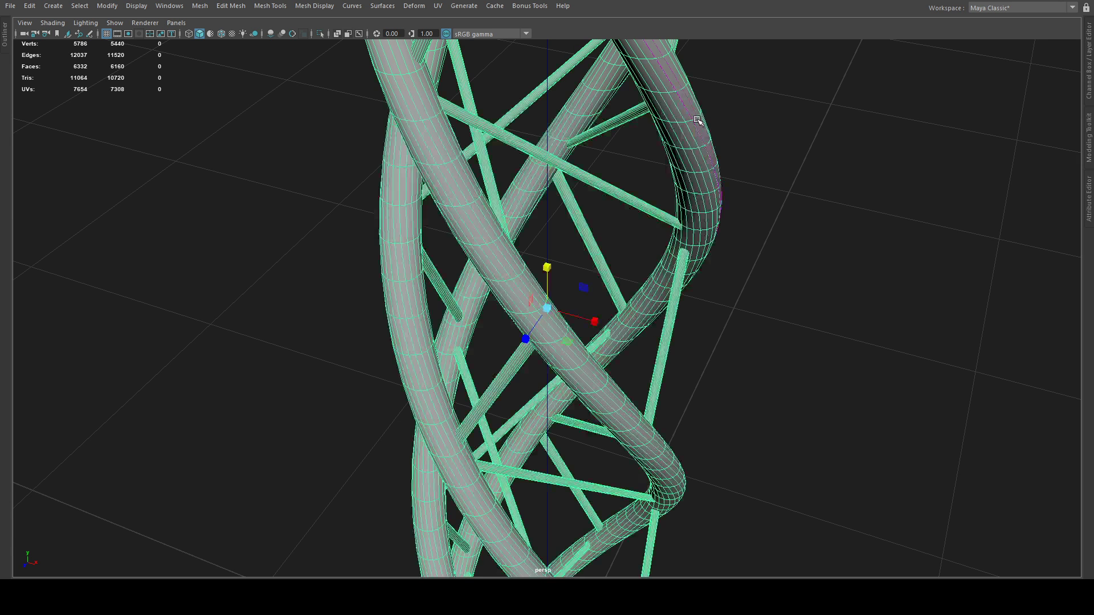
double_click(695, 122)
scroll(674, 272, down, 8)
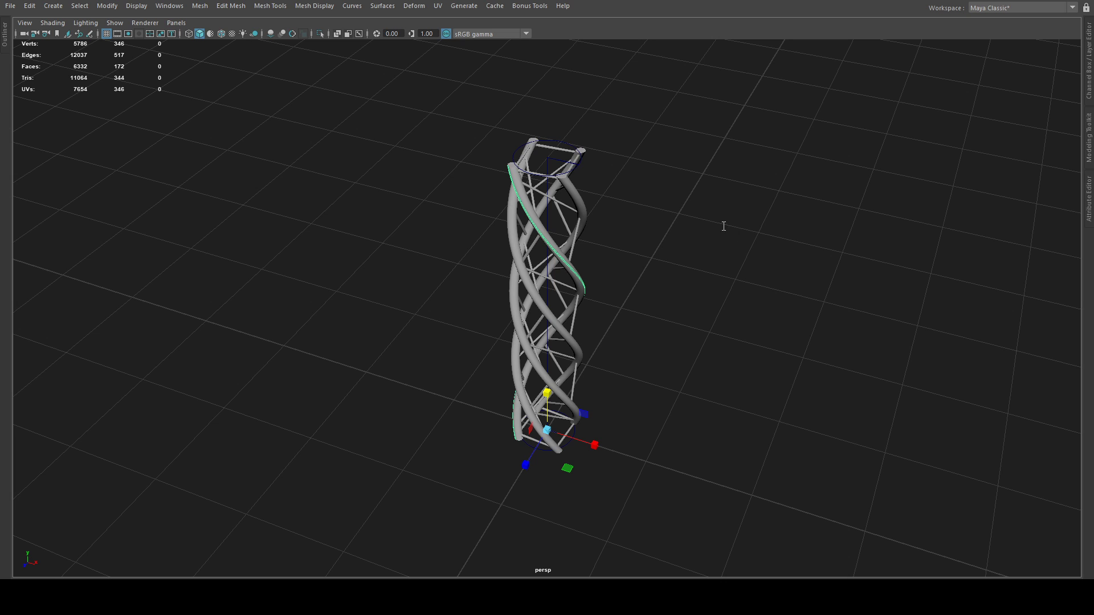
key(ctrl+shift+d)
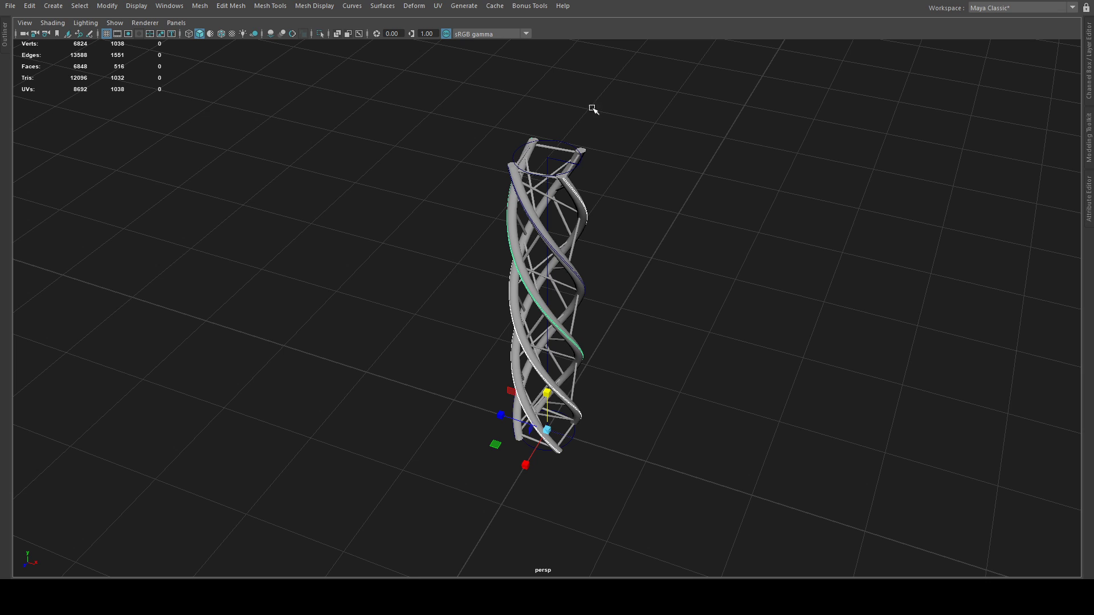
Step: Undo the duplication of the lofted strip, leaving only the original
drag(362, 3, 383, 3)
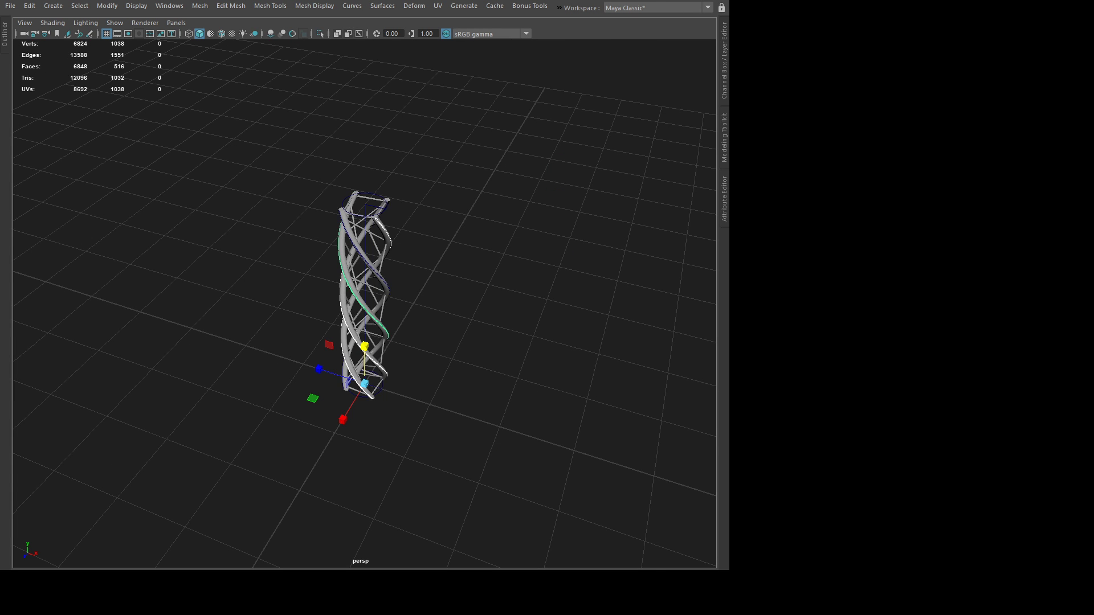
key(super+Up)
key(ctrl+z)
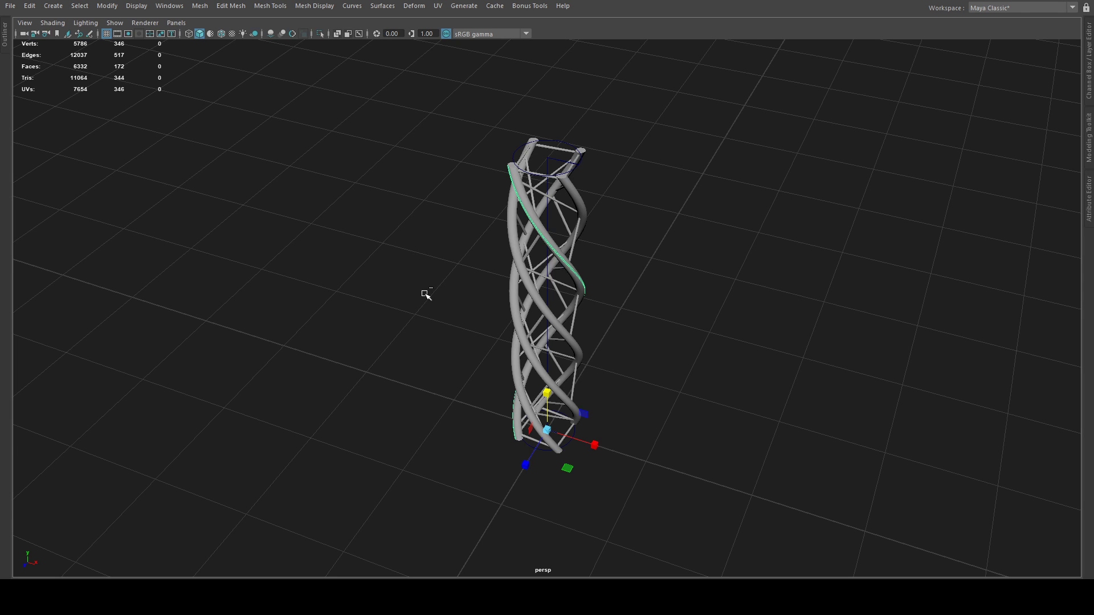
Step: Hide layer1, then hide the lofted strip together with its original and rebuilt curves
key(ctrl+space)
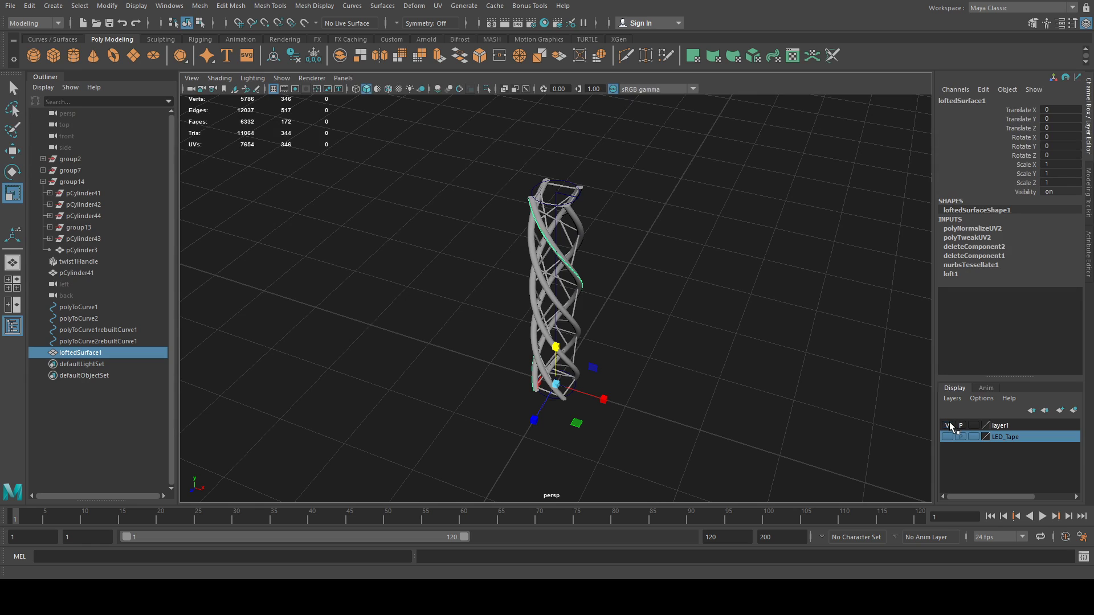
click(949, 424)
click(567, 228)
drag(557, 233, 548, 269)
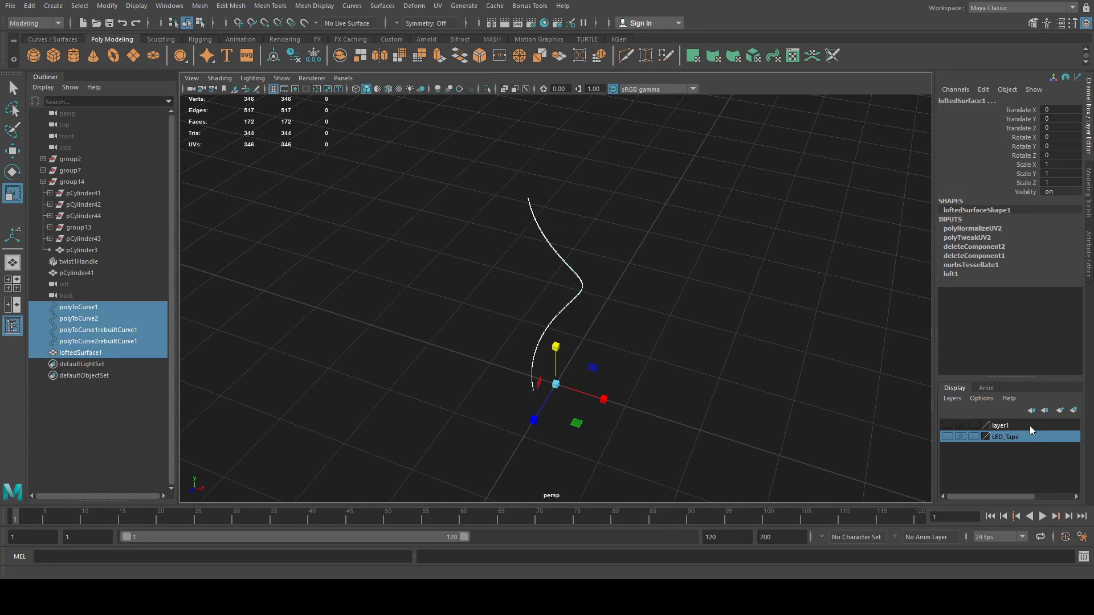
key(ctrl+h)
click(628, 274)
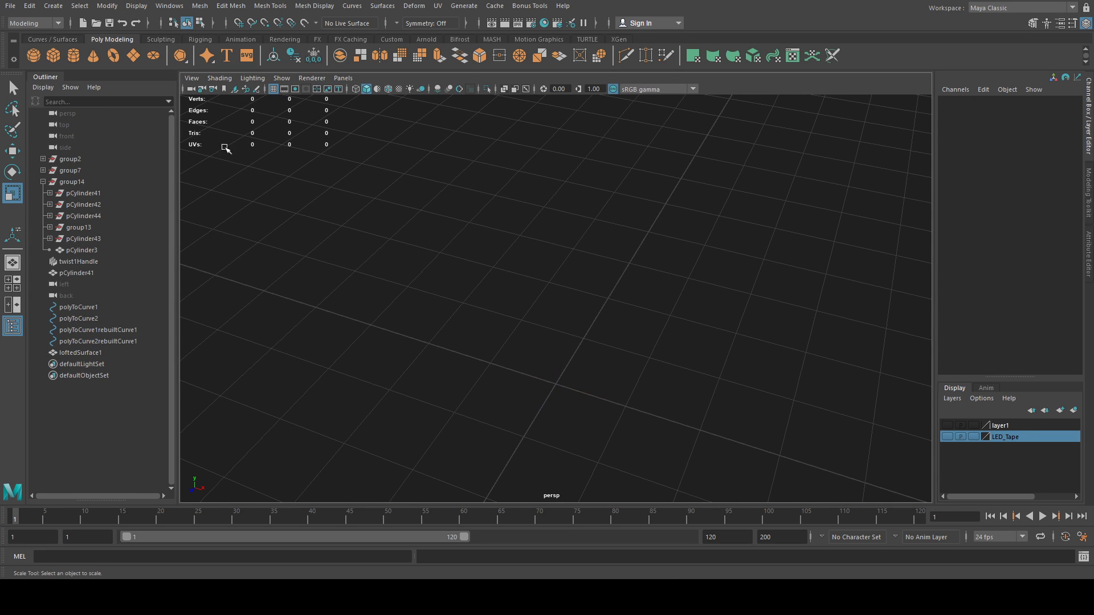
key(a)
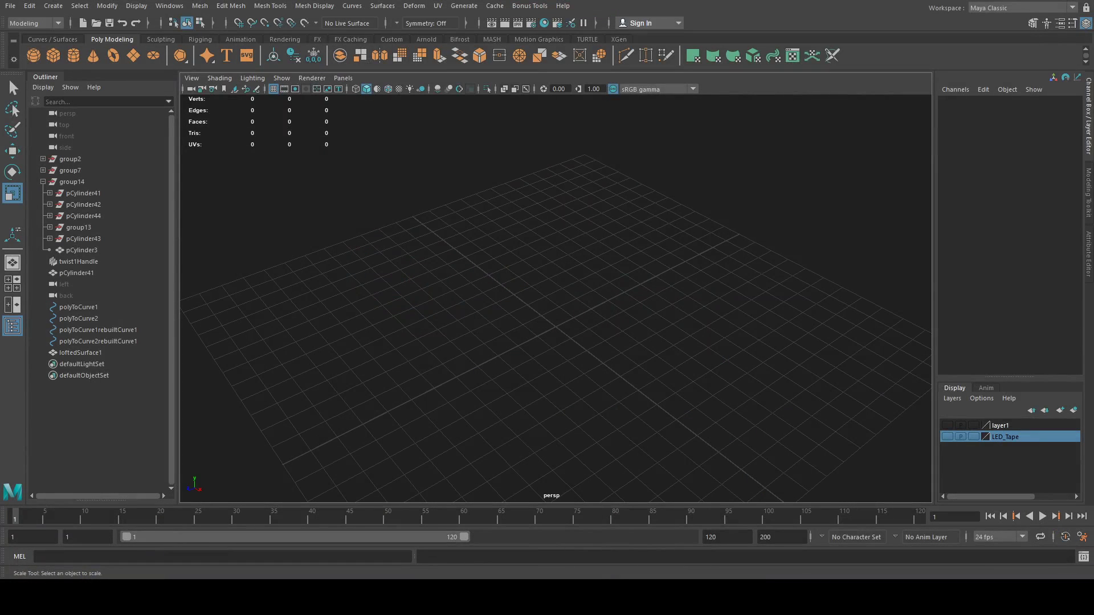
alt+drag(501, 310, 523, 303)
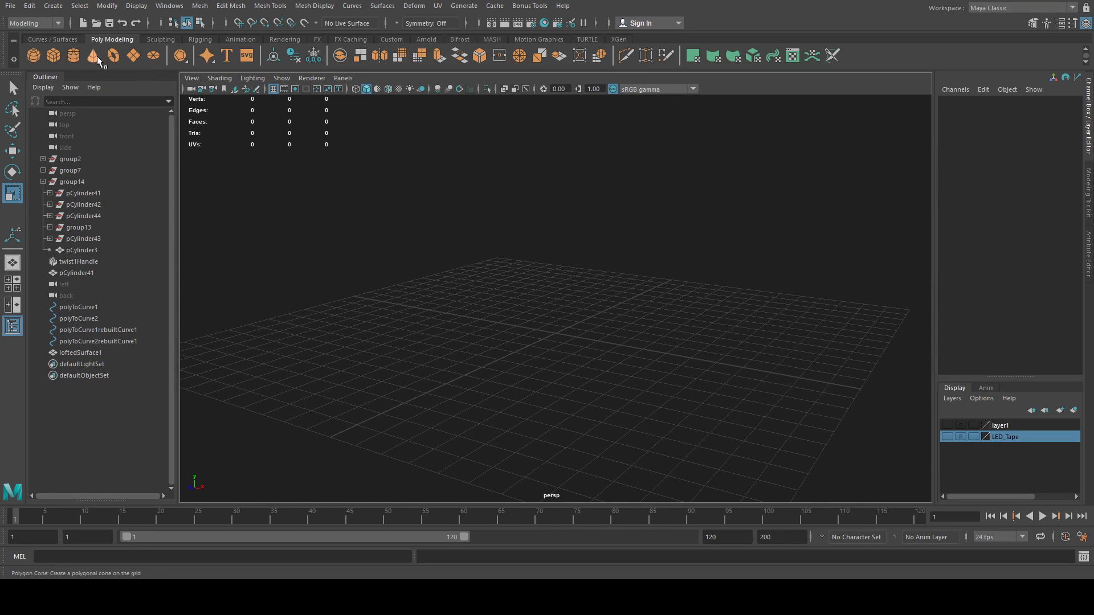
Step: Create a polygon plane at the origin
click(137, 56)
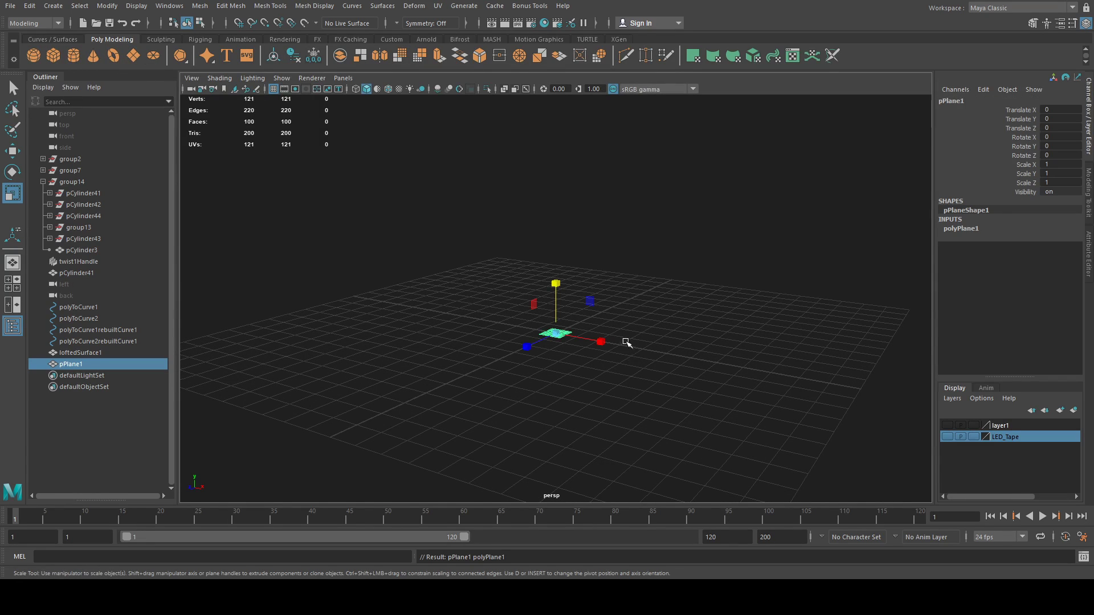
key(e)
drag(598, 311, 641, 376)
key(ctrl+z)
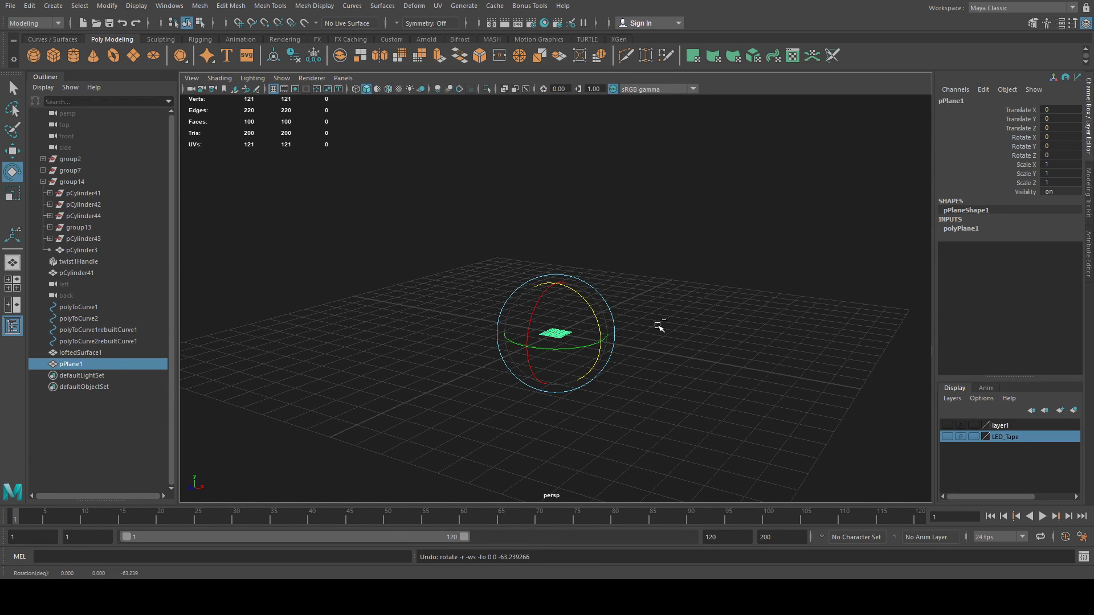
Step: Set the new plane's width to 12 and its height to 3
click(962, 228)
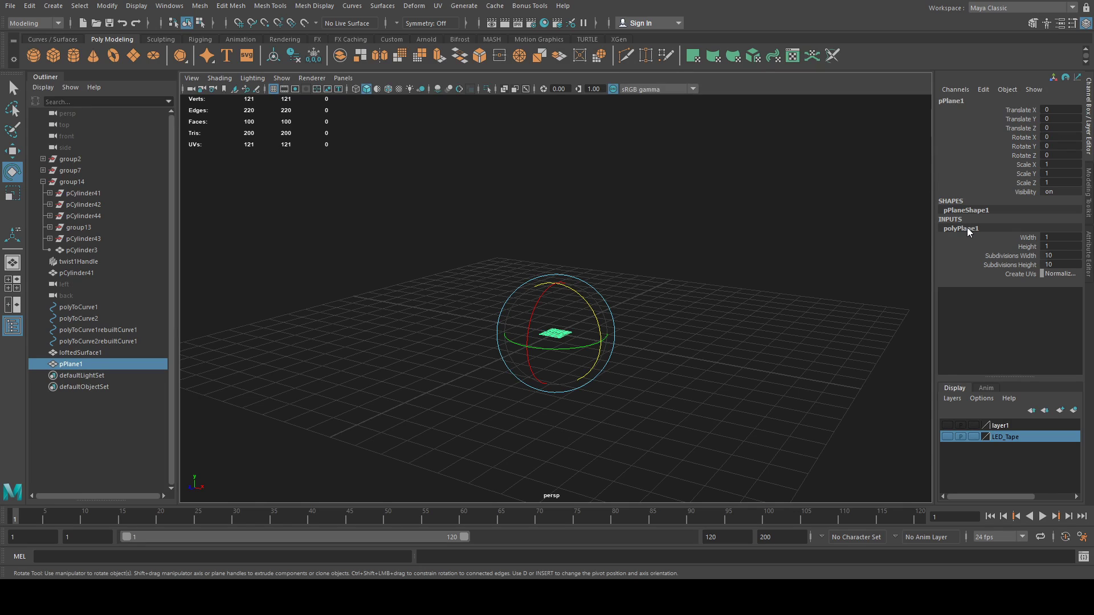
double_click(1058, 236)
text(12)
key(Return)
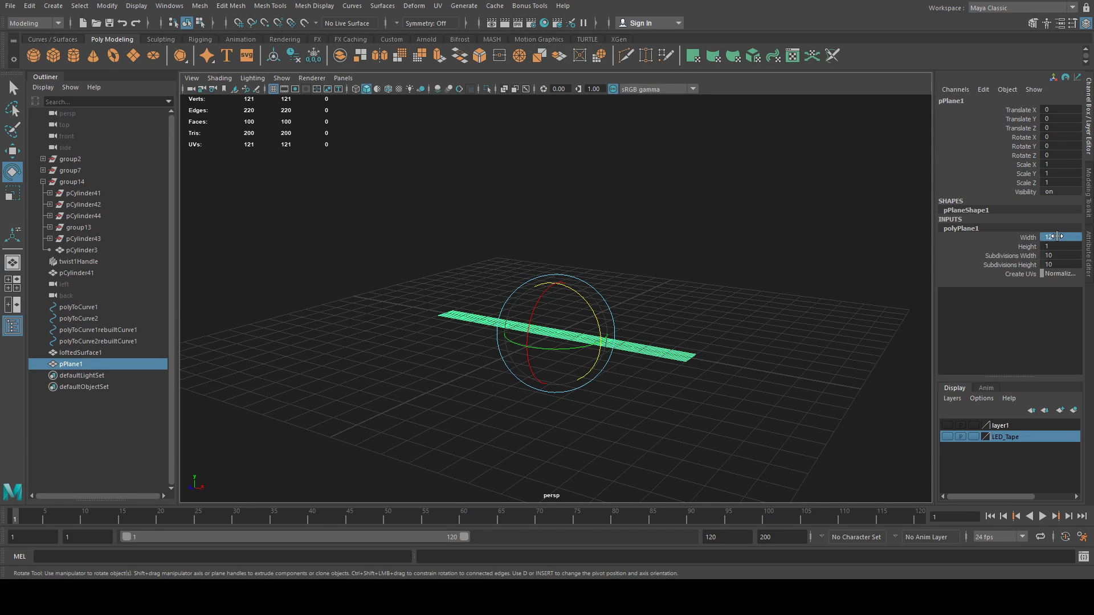
double_click(1057, 247)
text(3)
key(Return)
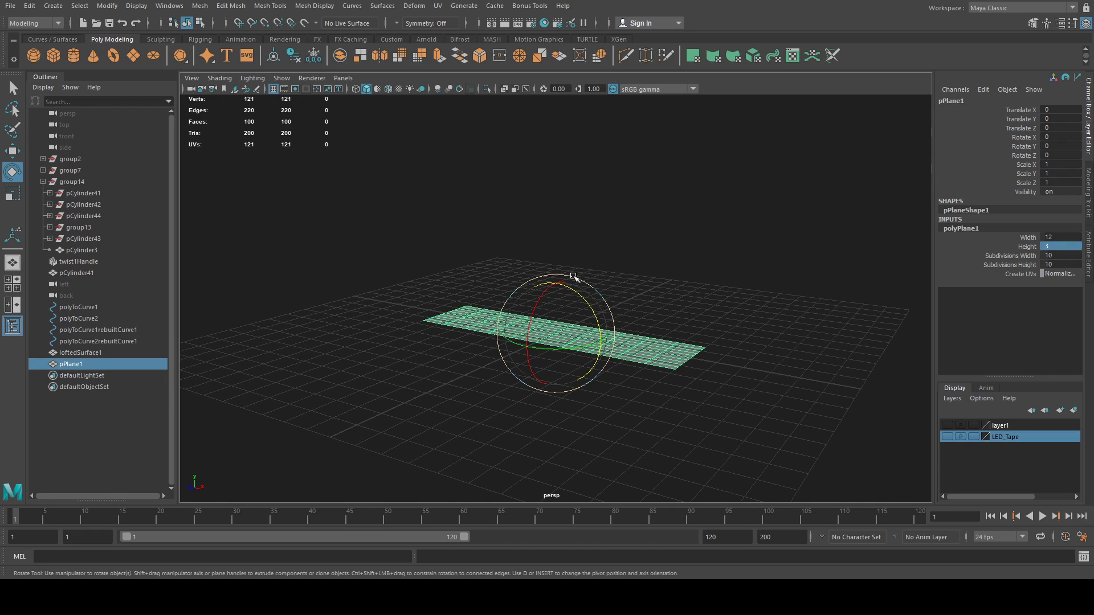
Step: Set the plane's width subdivisions to 12 and its height subdivisions to 3
double_click(1056, 255)
text(12)
key(Return)
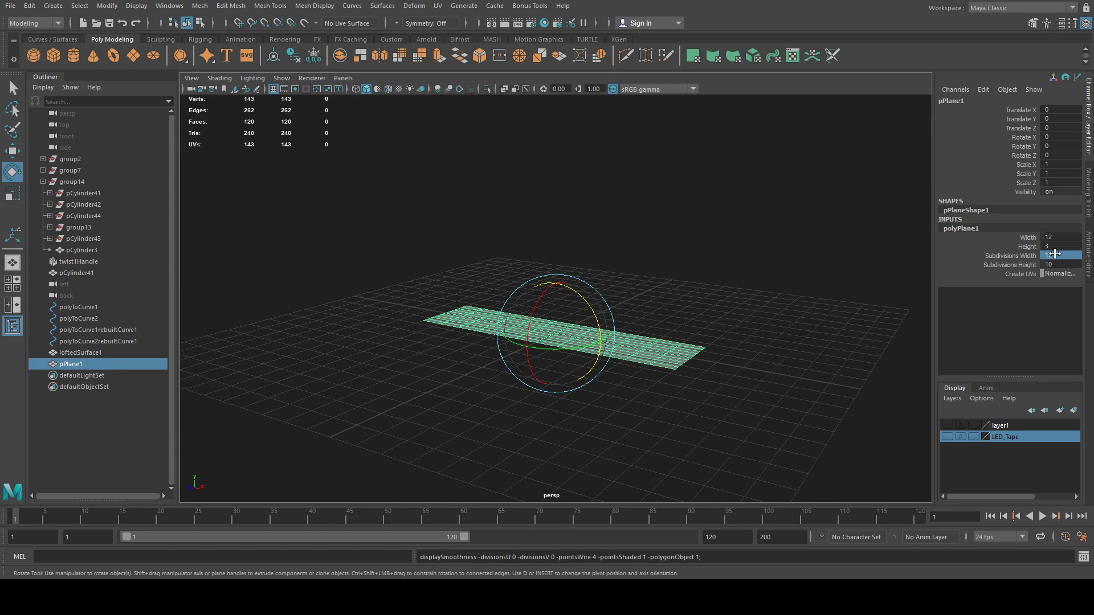
double_click(1056, 264)
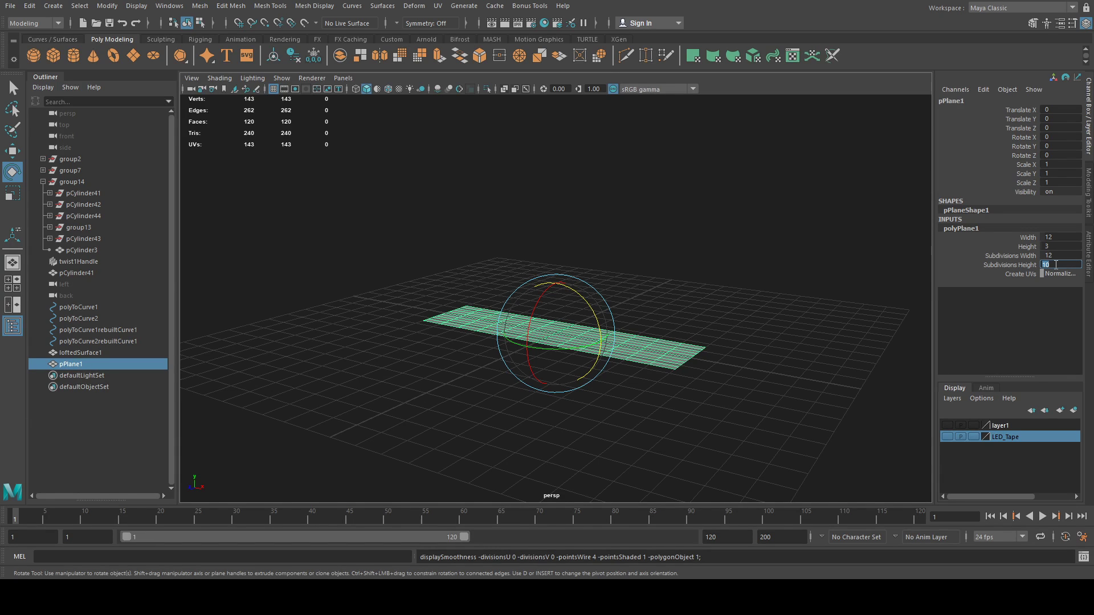
text(3)
key(Return)
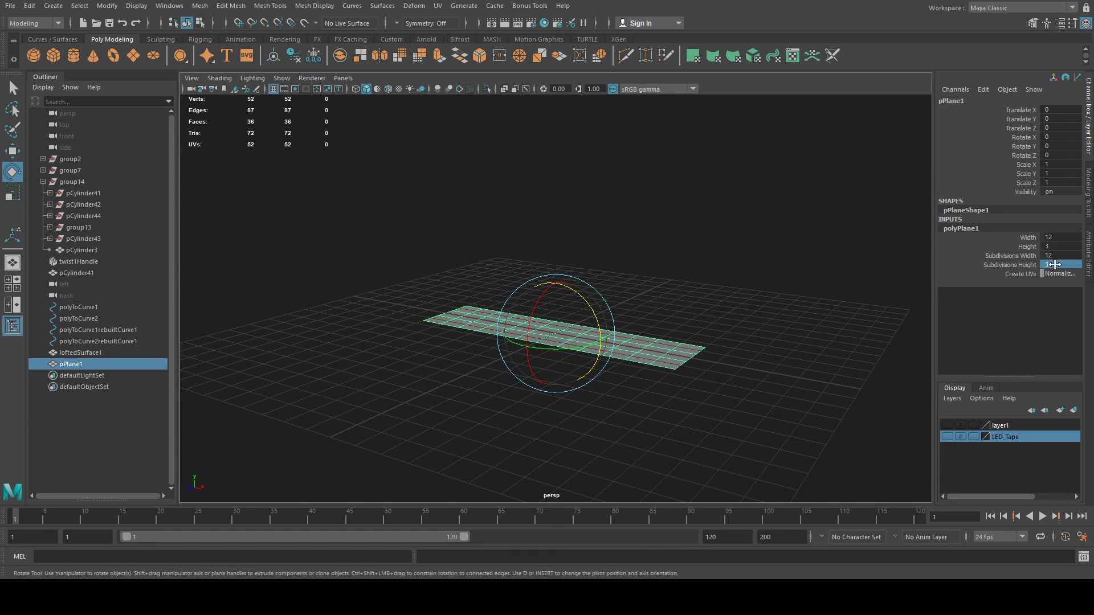
Step: Set the plane's width subdivisions to 24 and its height subdivisions to 6
double_click(1060, 256)
text(24)
double_click(1056, 264)
text(6)
key(Return)
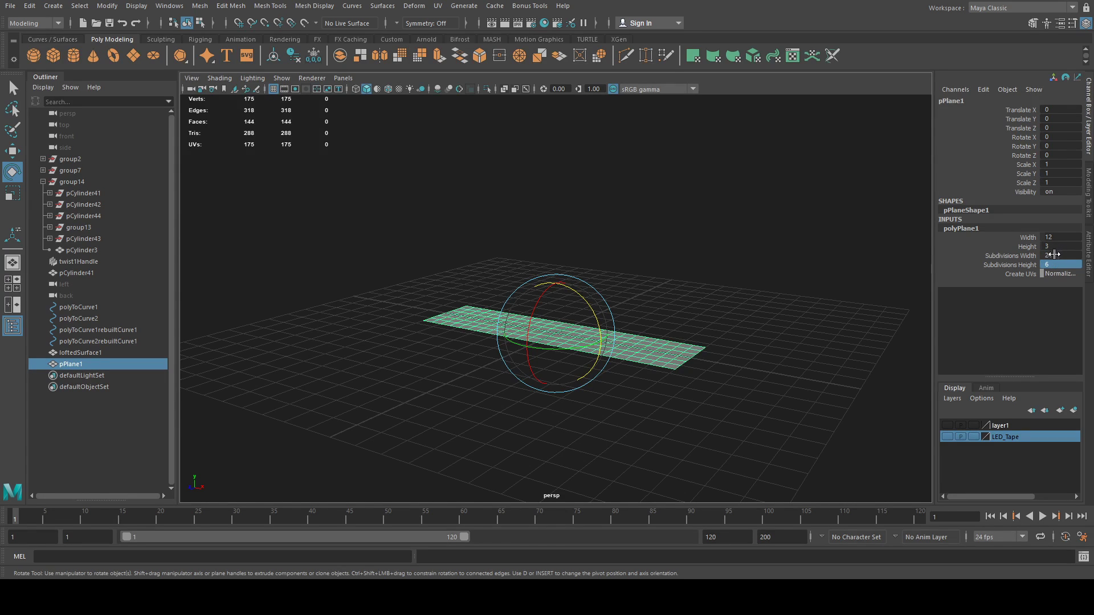
Step: Set the plane's width subdivisions to 48 and its height subdivisions to 12
double_click(1055, 256)
text(48)
double_click(1052, 264)
text(12)
key(Return)
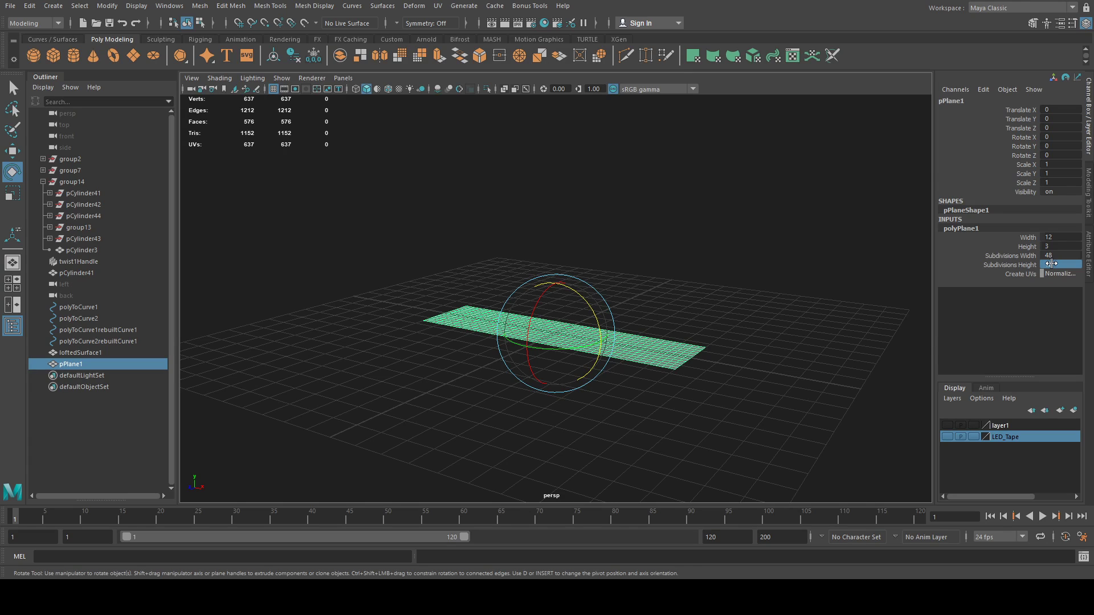
Step: Apply a planar UV projection to the plane in the top view, and return to object selection
key(space)
drag(690, 335, 654, 334)
click(438, 7)
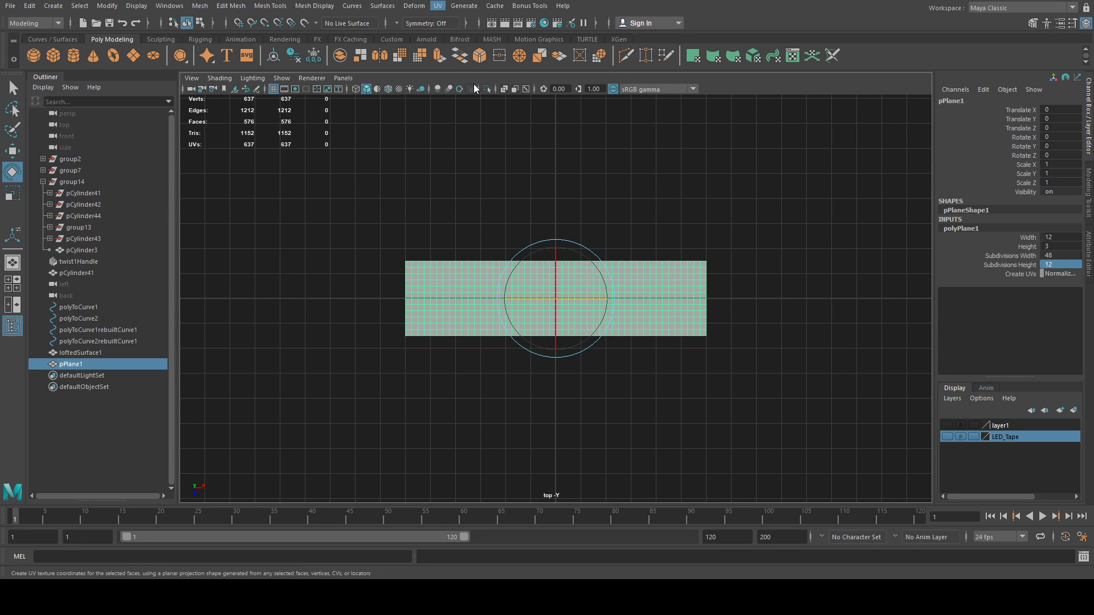
click(474, 91)
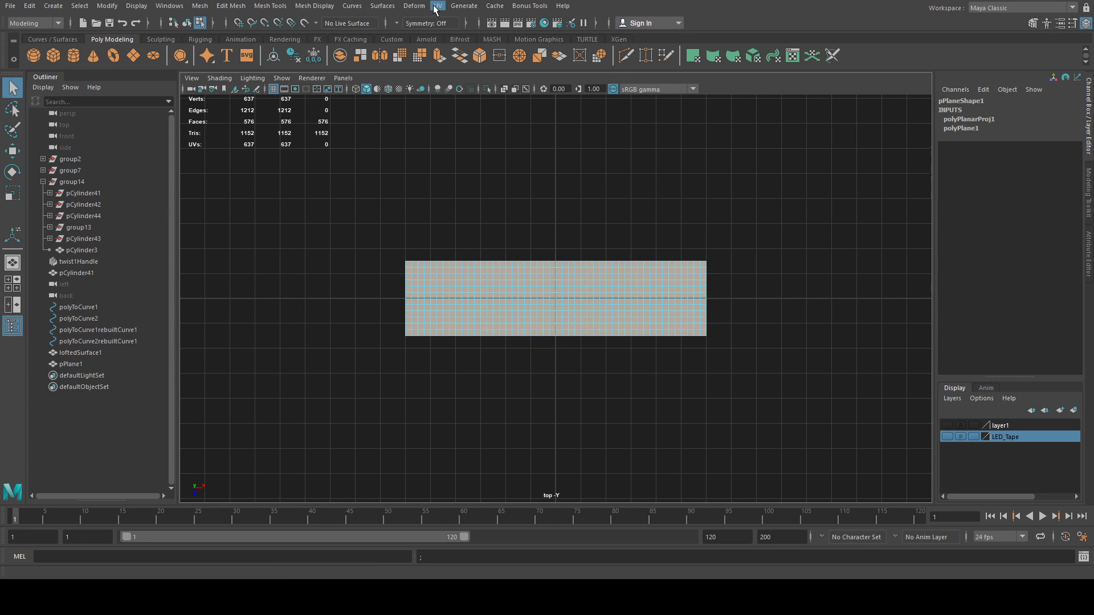
click(533, 268)
key(F8)
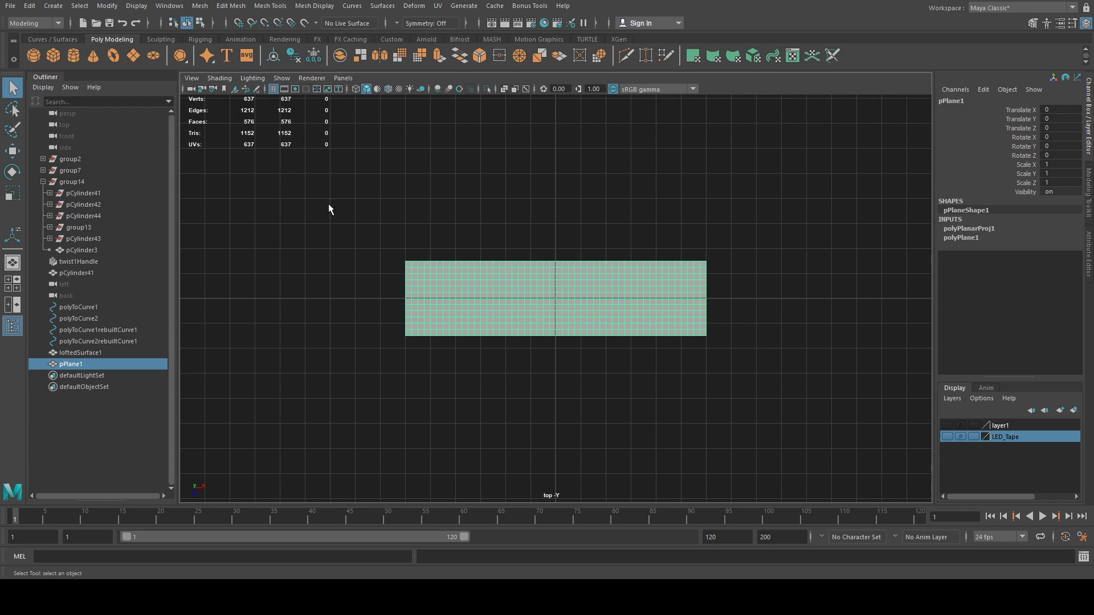
Step: Create a polygon cylinder at the plane's centre and set its Rotate X to 90
click(75, 55)
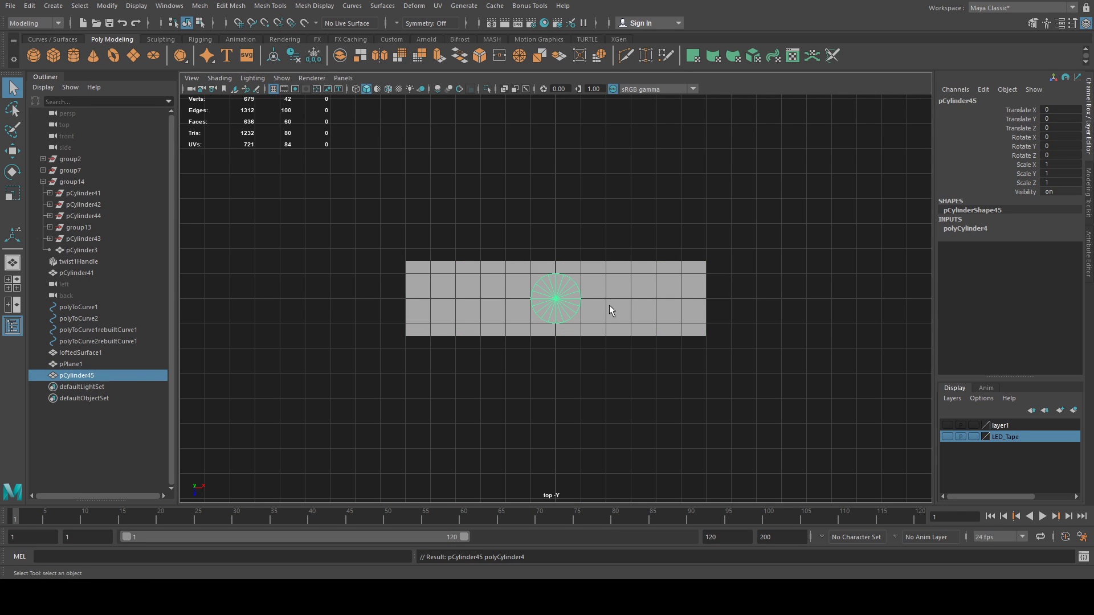
key(e)
drag(556, 308, 558, 336)
click(1059, 137)
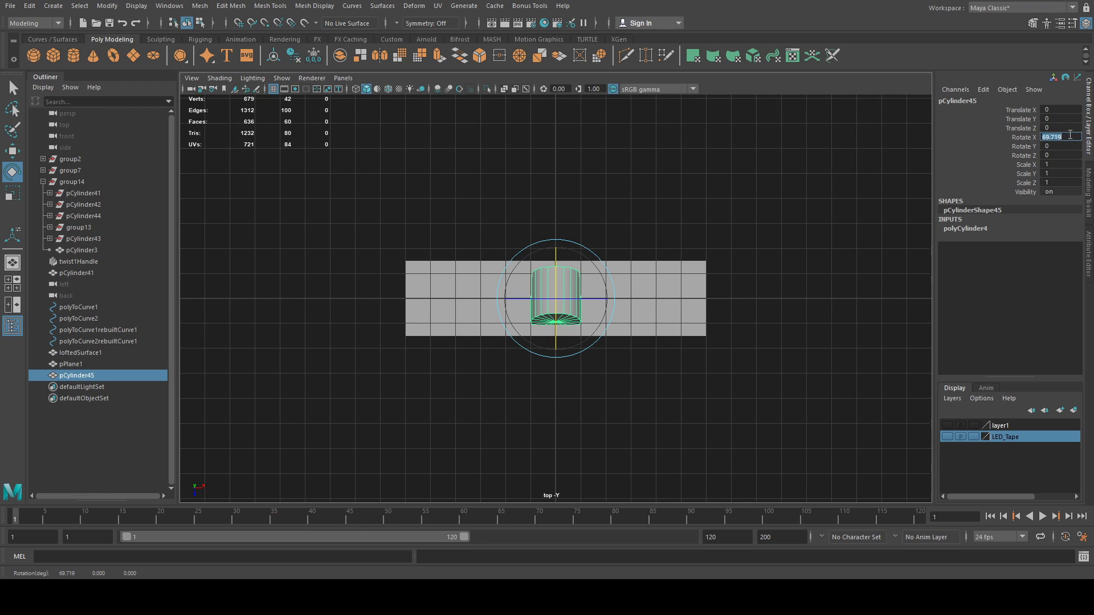
text(90)
key(Return)
Step: Set the cylinder's radius to 0.03 and its height to 3
click(973, 229)
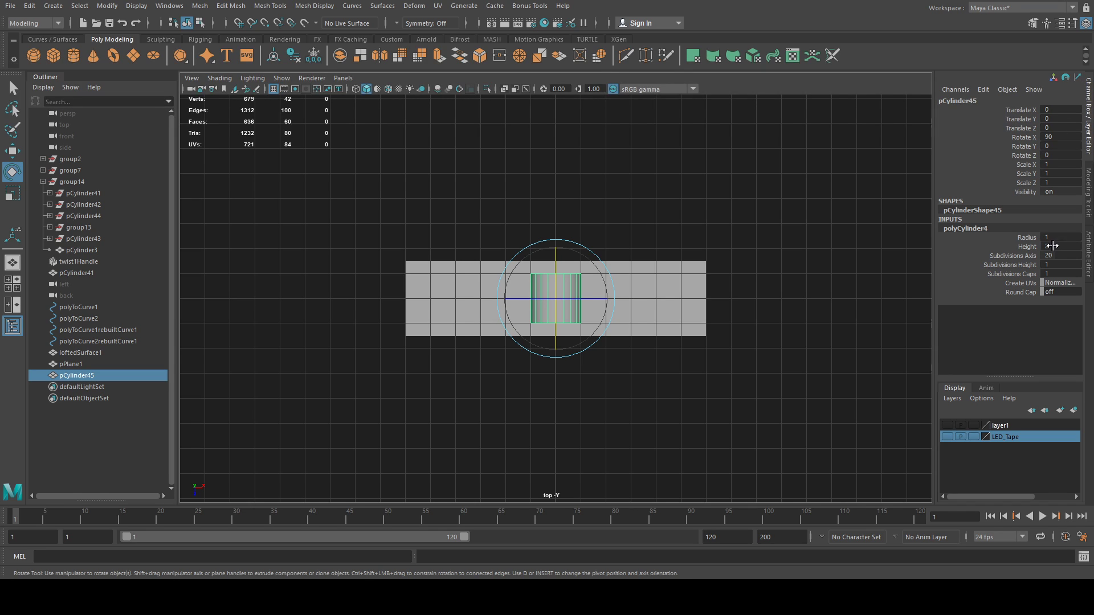
double_click(1058, 237)
text(.3)
key(Return)
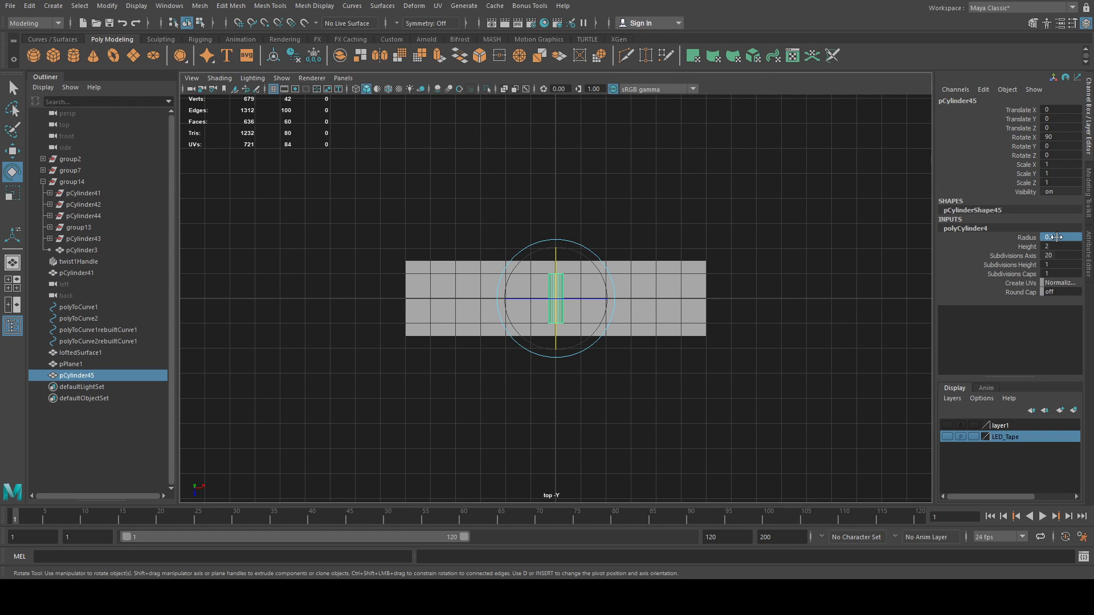
double_click(1057, 237)
text(.03)
key(Return)
double_click(1058, 246)
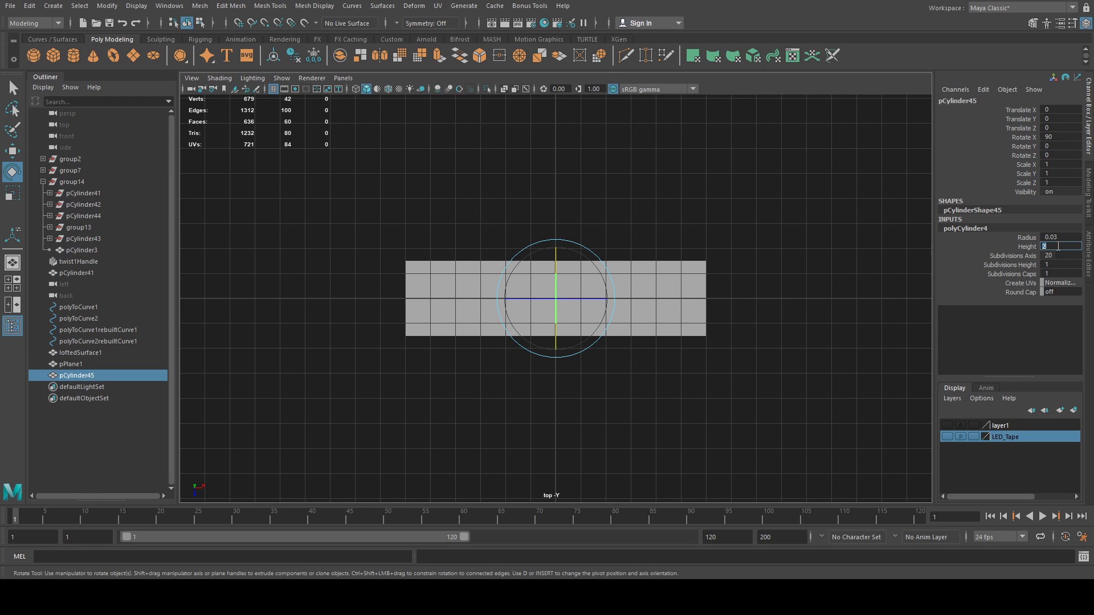
text(3)
key(Return)
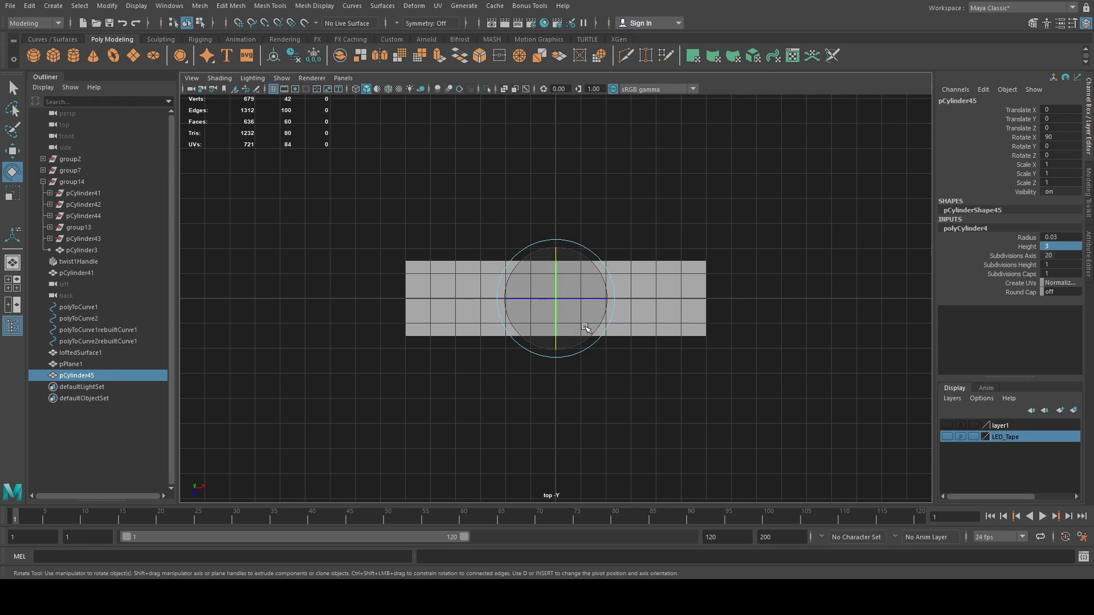
Step: Snap the cylinder to one short edge of the plane and place a duplicate on the opposite edge at Translate X 6
key(w)
mouse_move(610, 300)
mouse_down()
mouse_move(469, 300)
mouse_move(464, 309)
mouse_move(405, 299)
mouse_move(711, 323)
mouse_up()
key(v)
key(v)
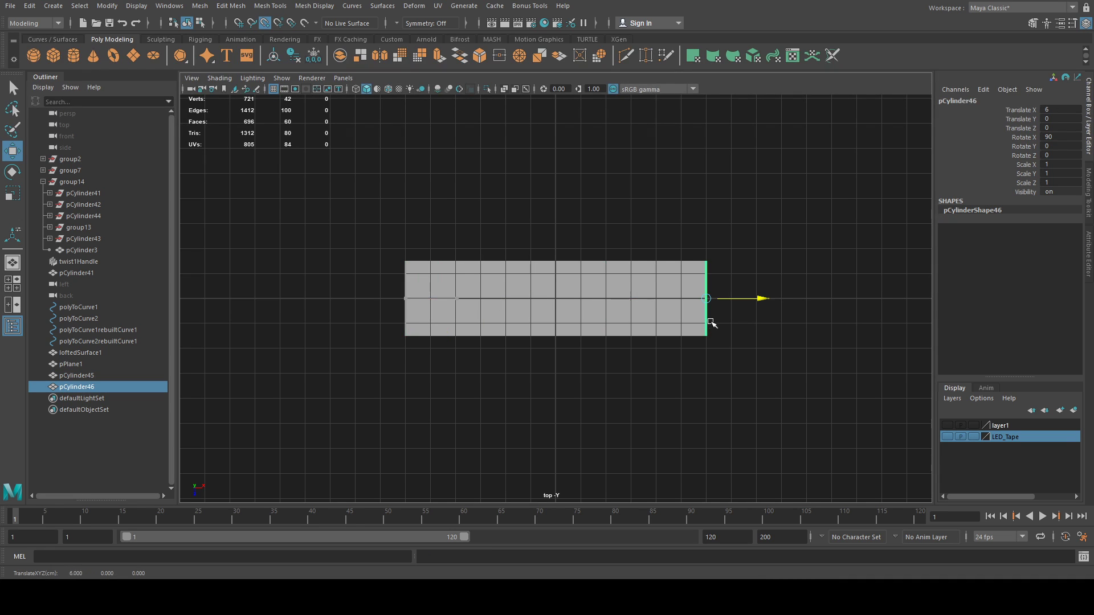
Step: Select both edge cylinders together with the plane and apply a Twist deformer to them
click(93, 374)
shift+click(94, 388)
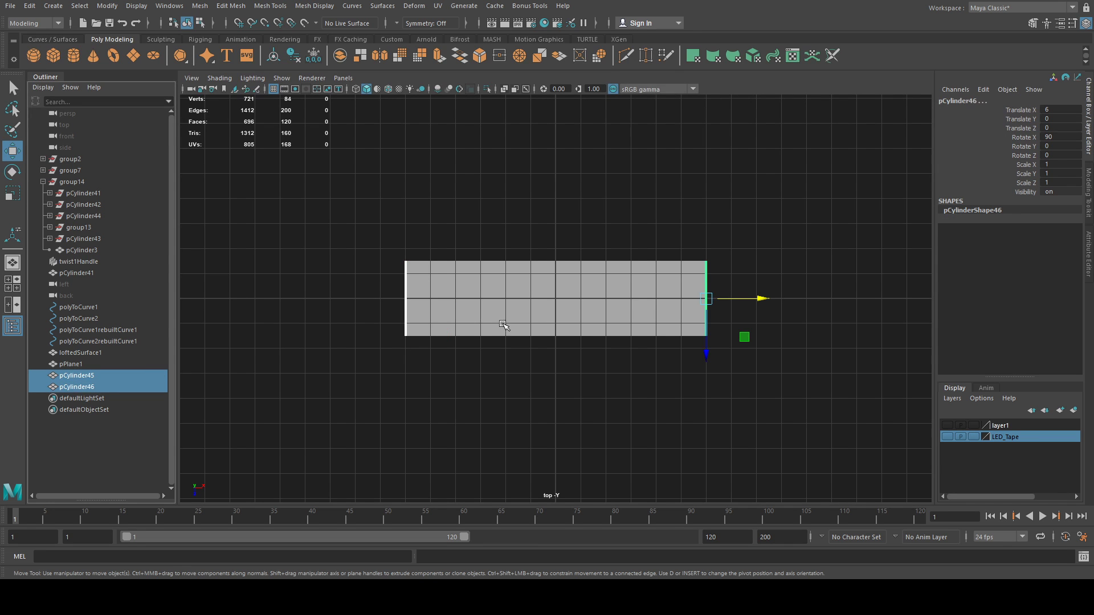
alt+drag(504, 299, 586, 367)
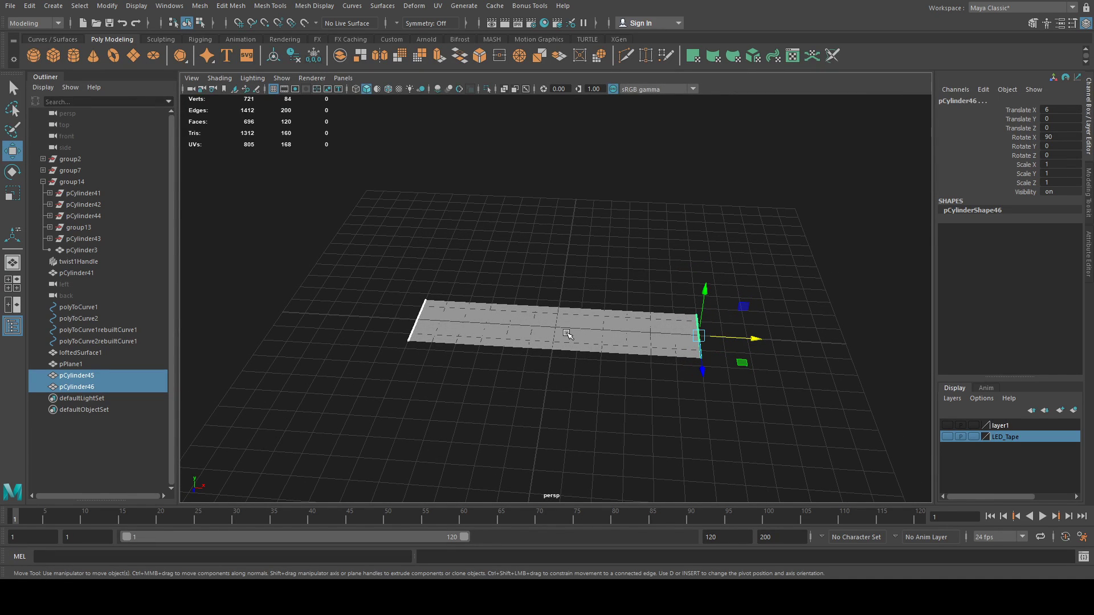
click(573, 315)
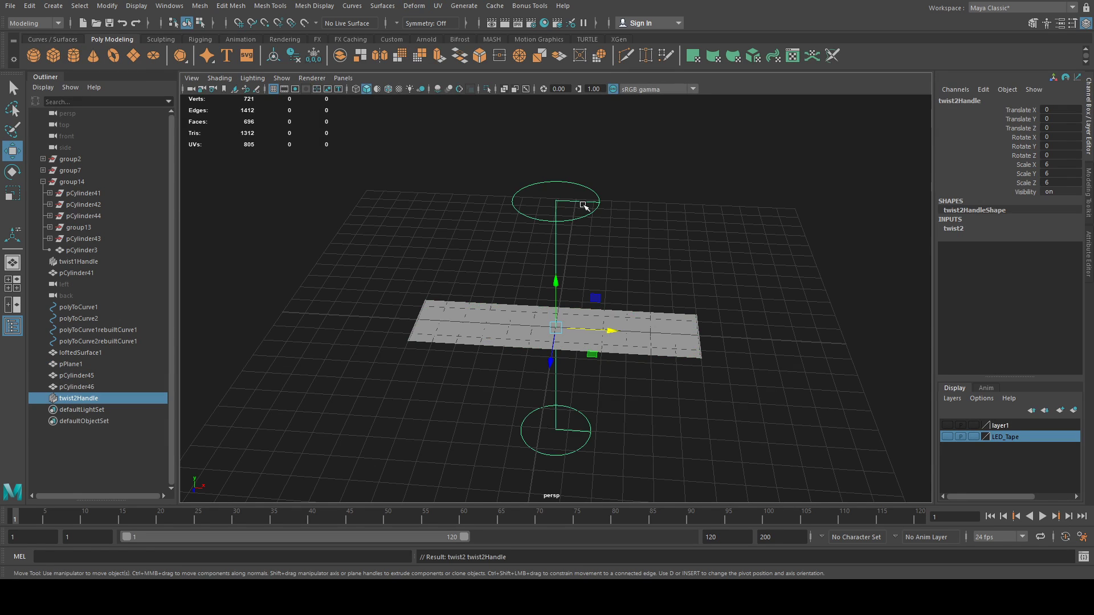
Step: Rotate the twist handle to Rotate Z -90 so it runs along the plane's length
key(e)
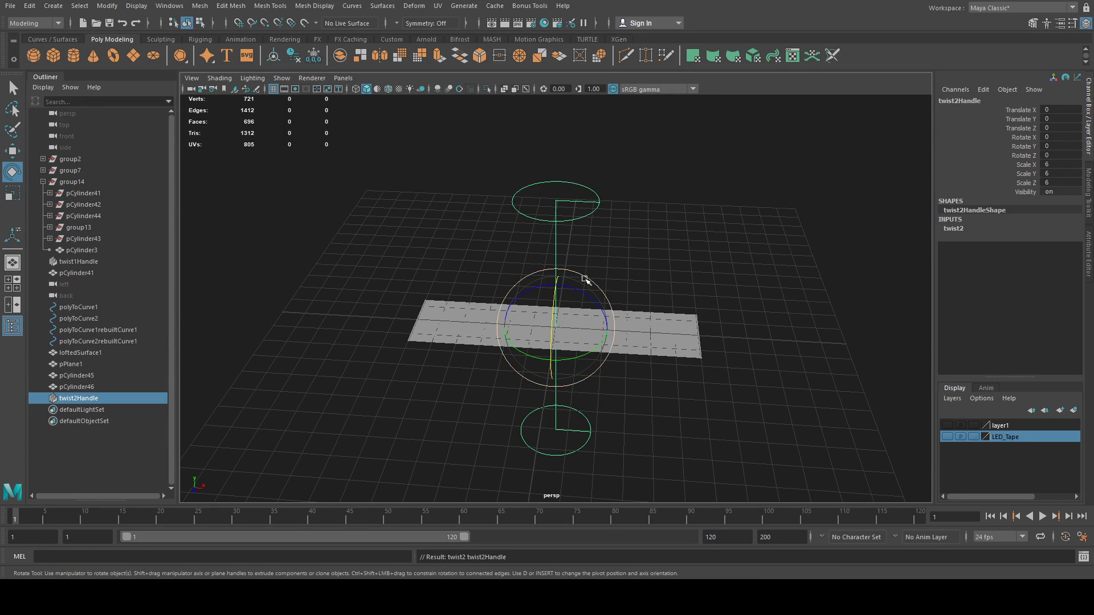
drag(571, 290, 656, 353)
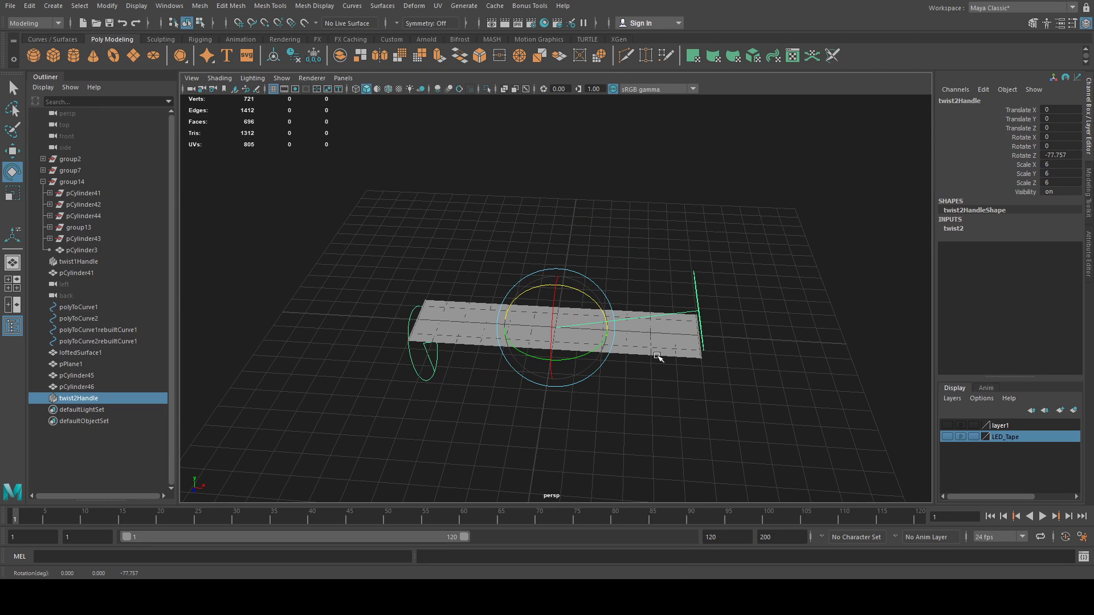
double_click(1056, 155)
text(-90)
key(Return)
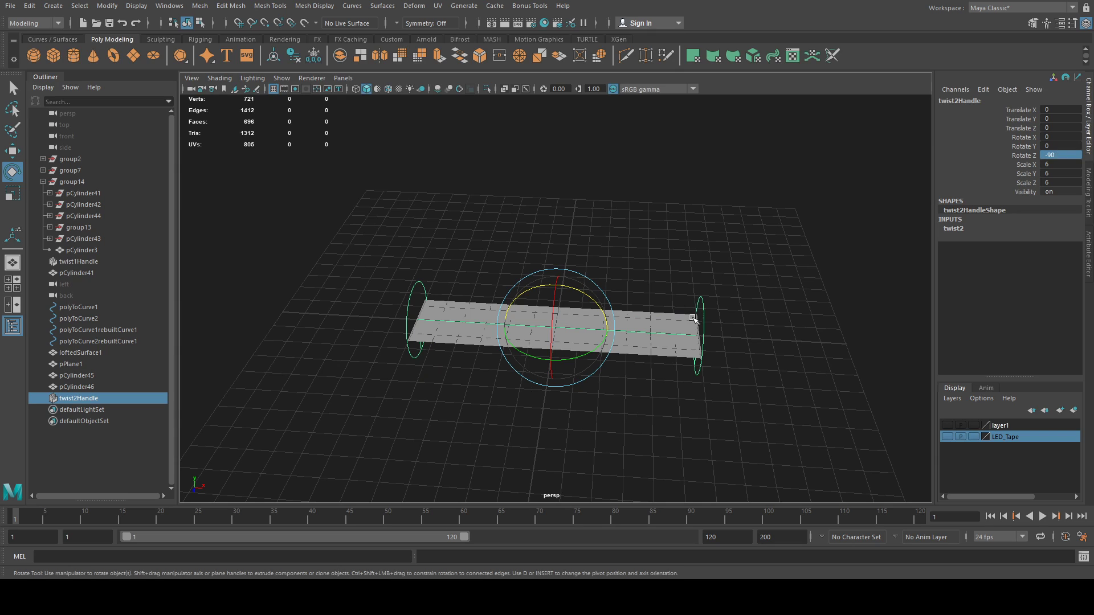
Step: Try an End Angle of 360 on the new twist deformer and vary it interactively
click(951, 233)
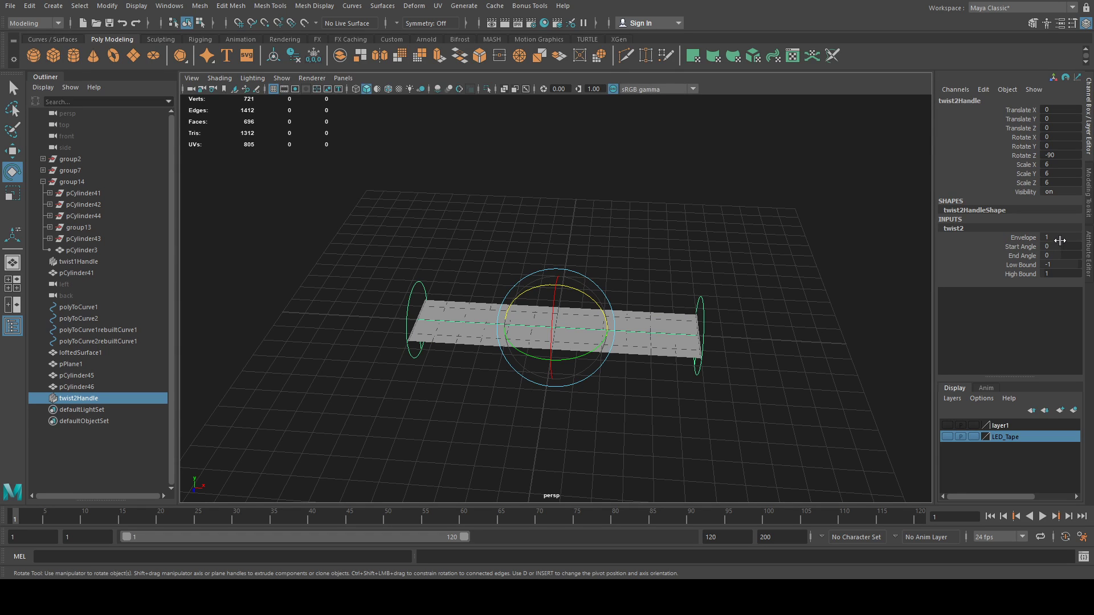
double_click(1057, 247)
double_click(1055, 257)
text(360)
key(Return)
drag(1054, 256, 1041, 264)
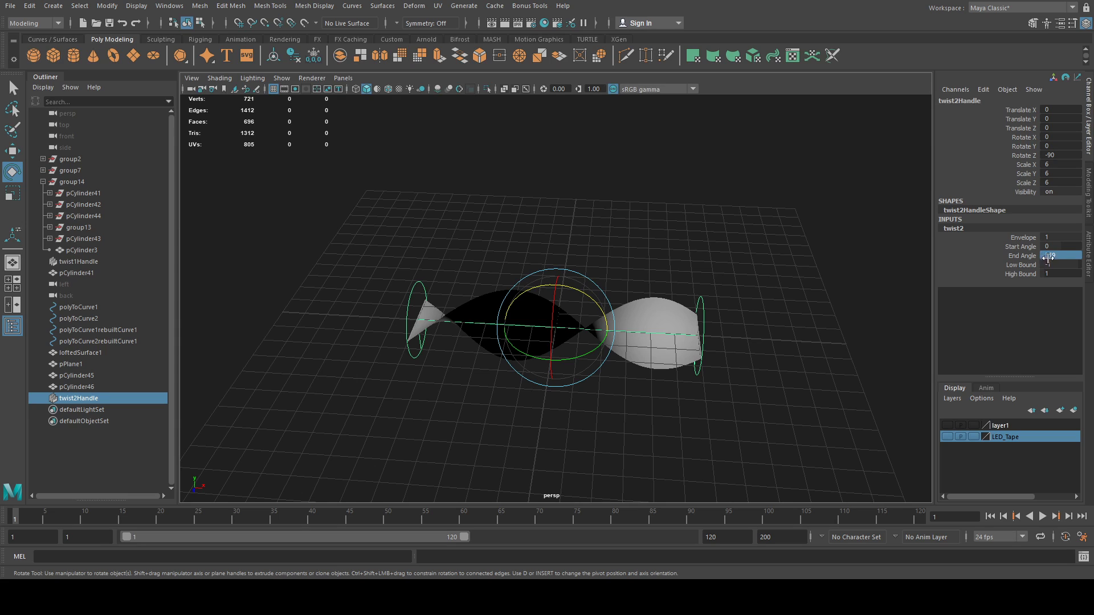
Step: Try End Angles of 60 and 50 on the new twist deformer
double_click(1061, 256)
text(60)
key(Return)
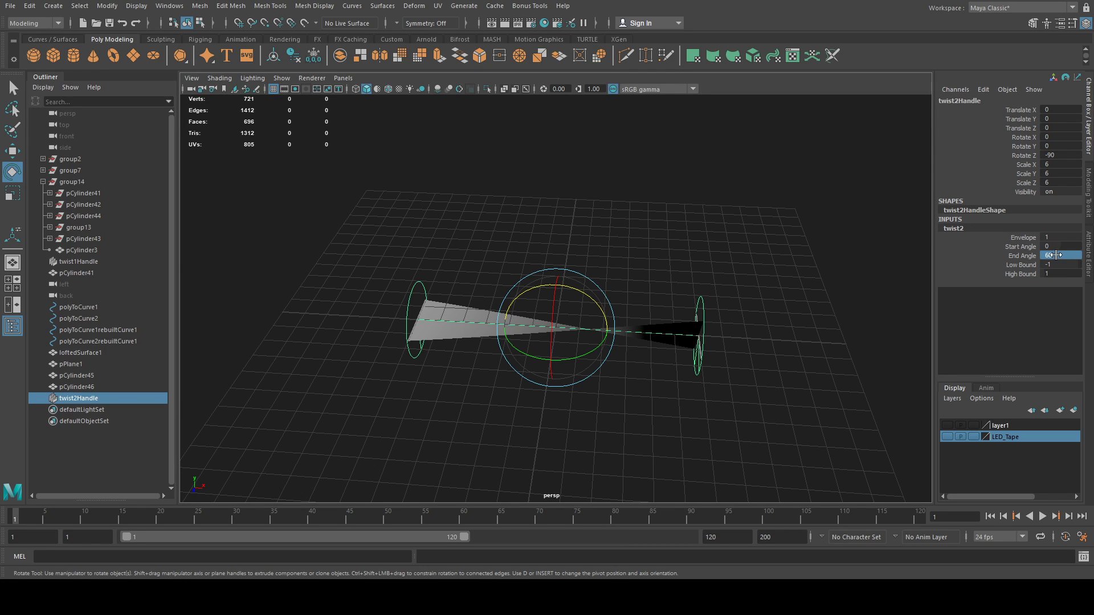
double_click(1060, 256)
text(50)
key(Return)
Step: Set the twist deformer's Start Angle to -30 and End Angle to 30, and deselect its handle
double_click(1056, 246)
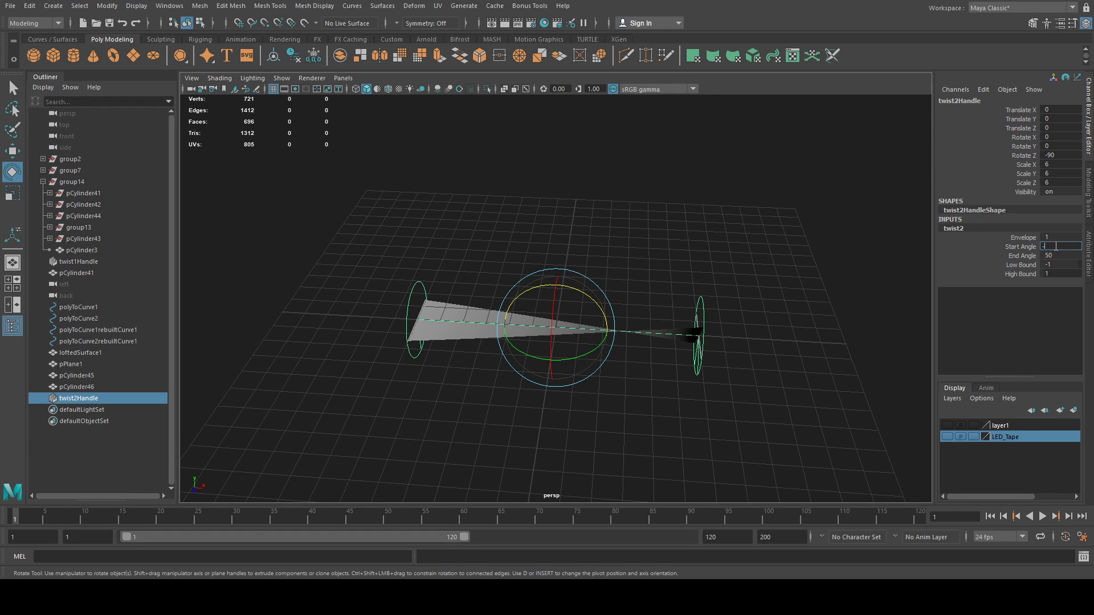
key(Return)
double_click(1056, 254)
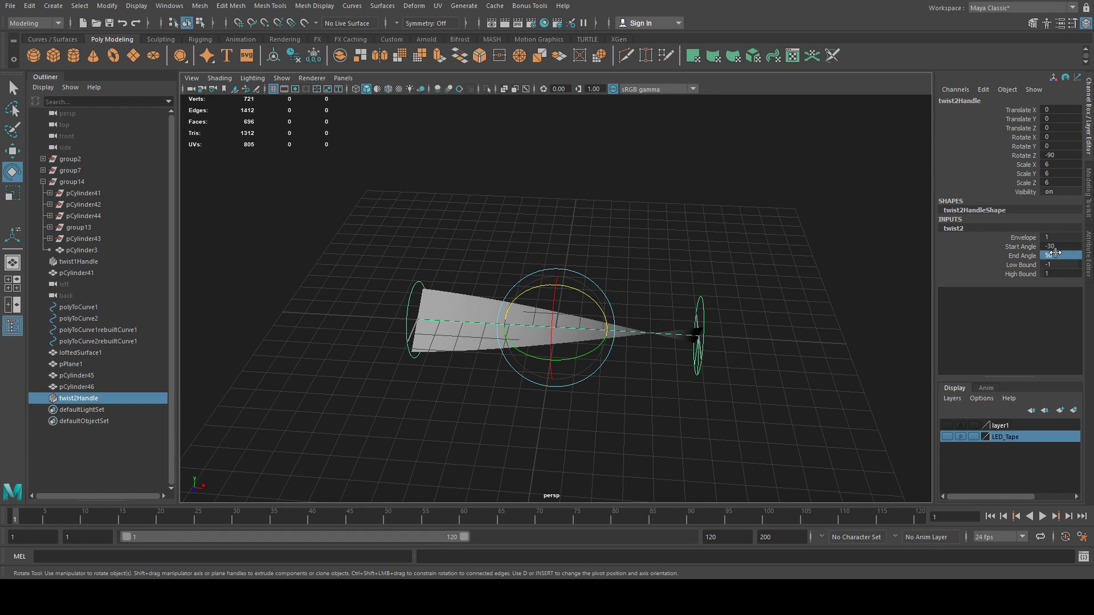
text(30)
key(Return)
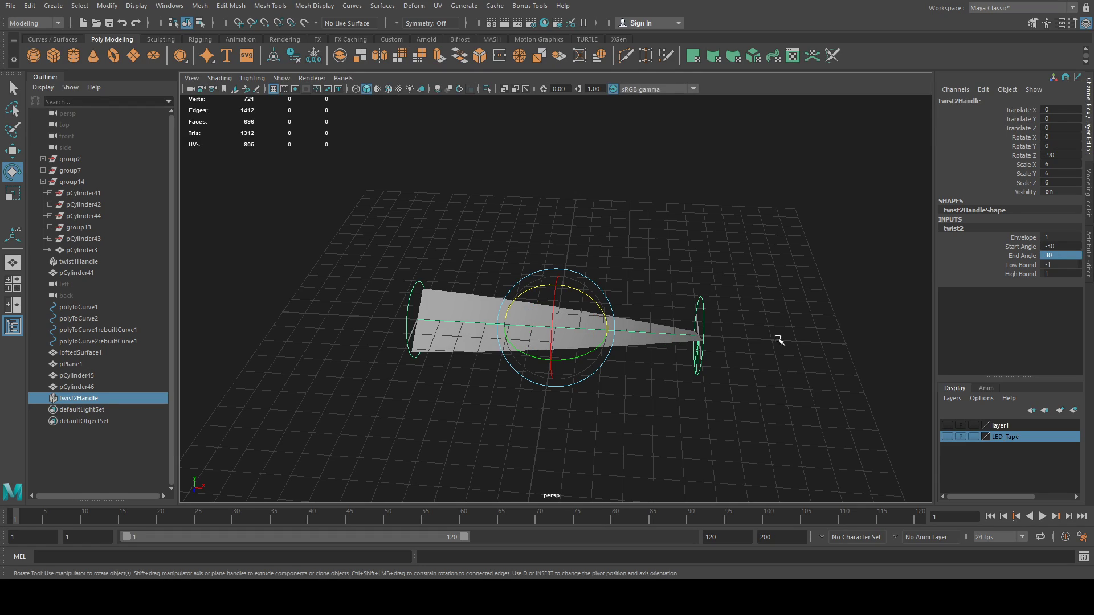
alt+drag(689, 361, 632, 349)
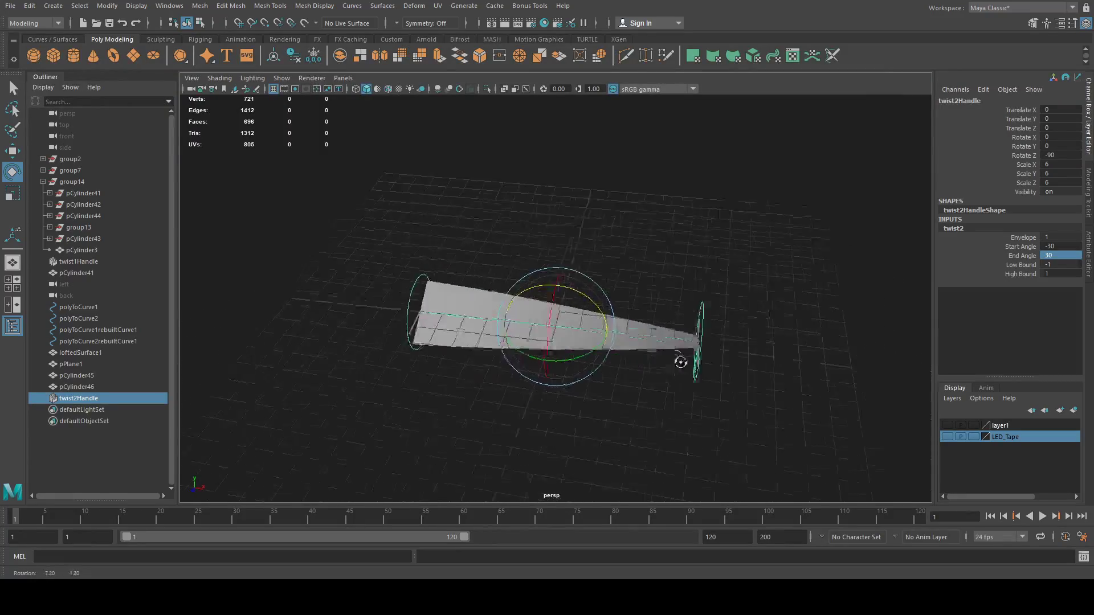
mouse_move(680, 362)
alt+mouse_down()
mouse_move(696, 370)
mouse_move(699, 360)
mouse_move(694, 379)
mouse_move(697, 369)
mouse_move(678, 372)
mouse_move(723, 373)
mouse_move(659, 344)
mouse_move(678, 353)
alt+mouse_up()
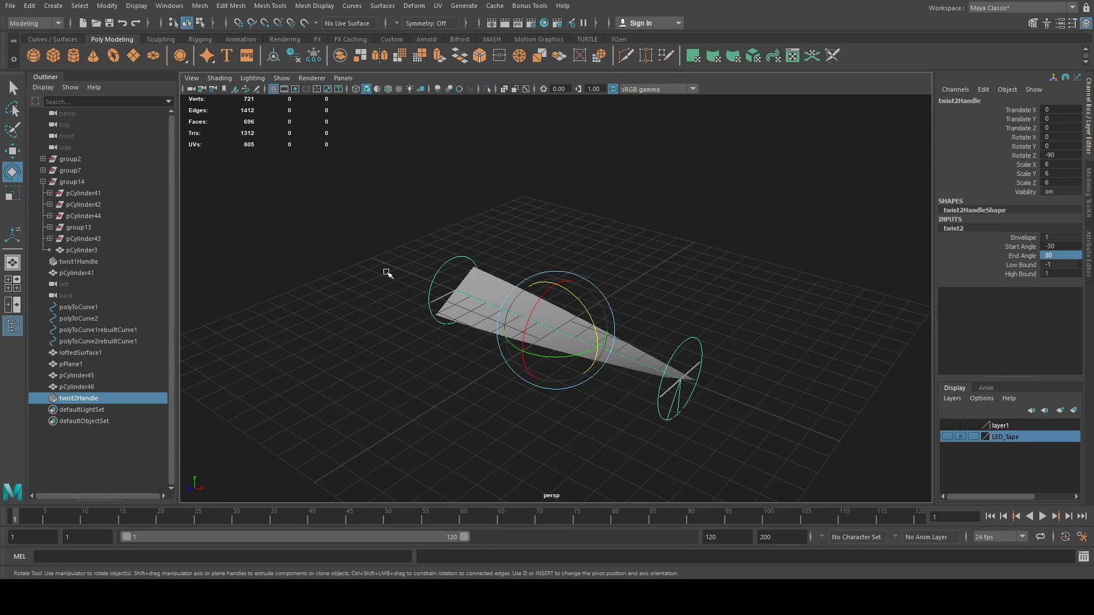
click(386, 268)
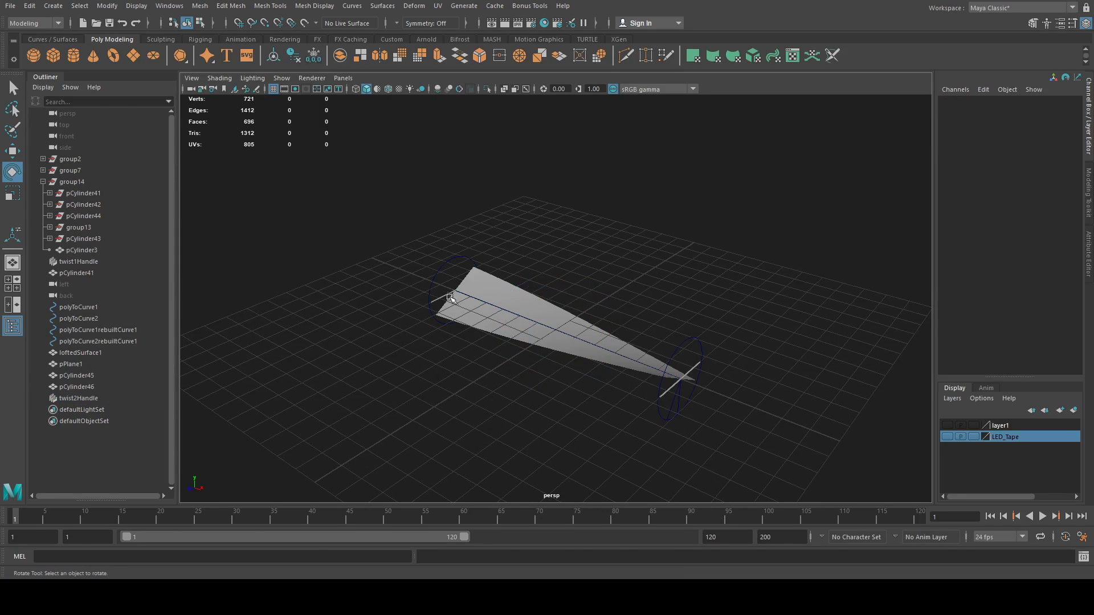
Step: Select the twisted plane pPlane1, return to frame 1 and extend the animation range to end at frame 359
click(444, 298)
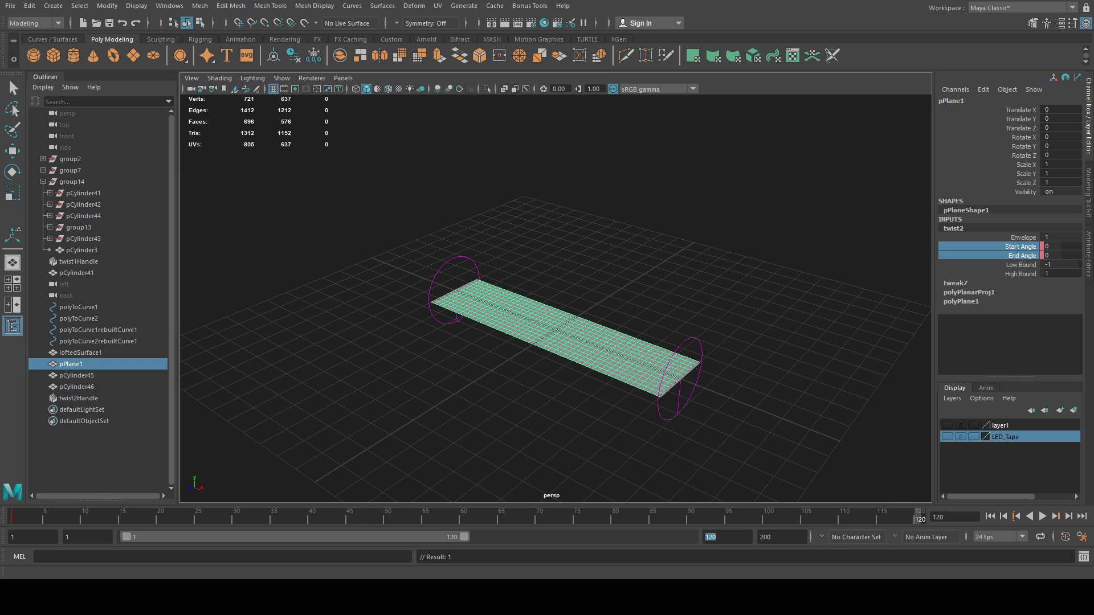
key(alt+shift+v)
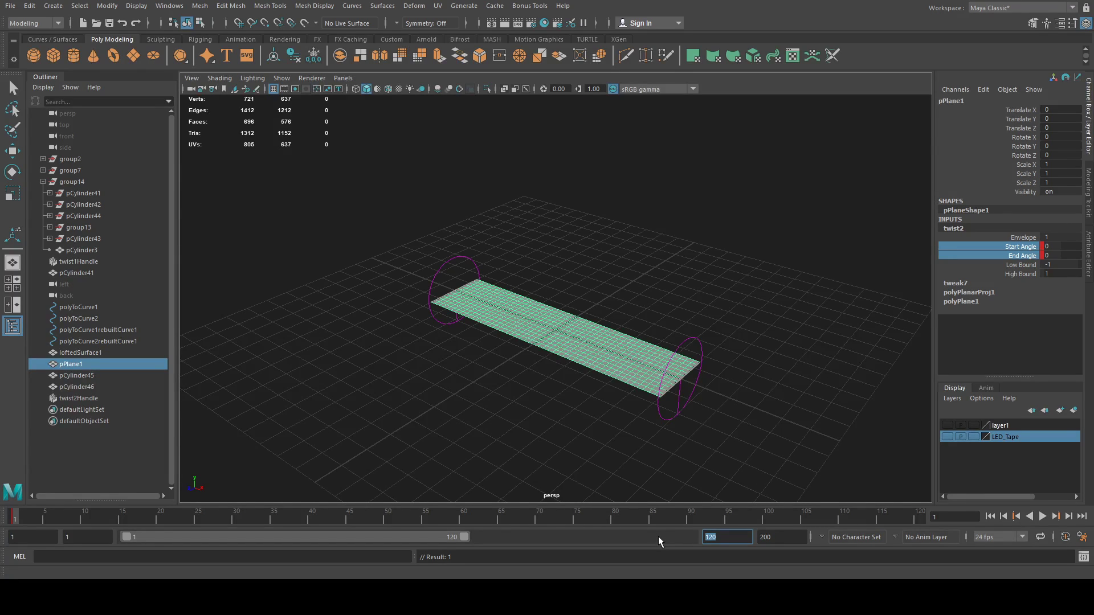
text(359)
key(Return)
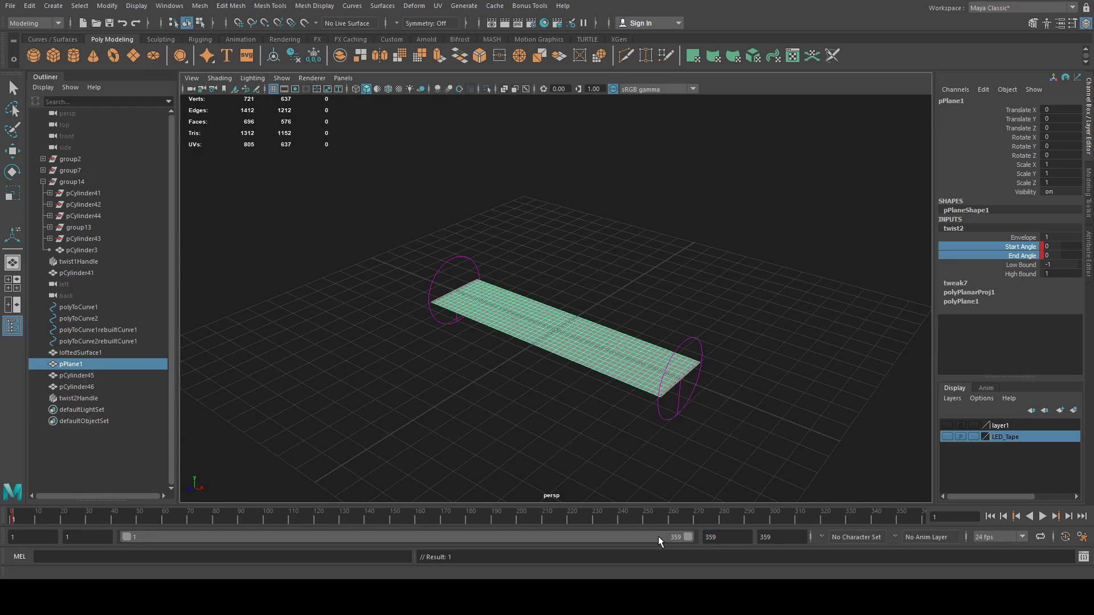
Step: Key the plane's twist Start Angle and End Angle at 0 on frame 359 and preview the playback
click(208, 522)
click(917, 521)
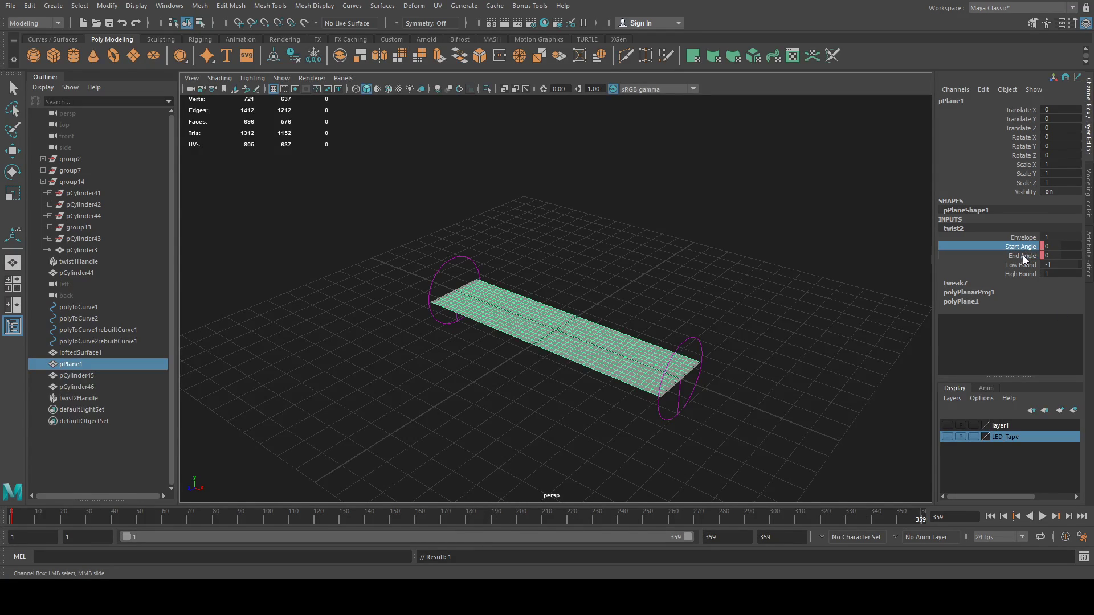
key(s)
key(alt+v)
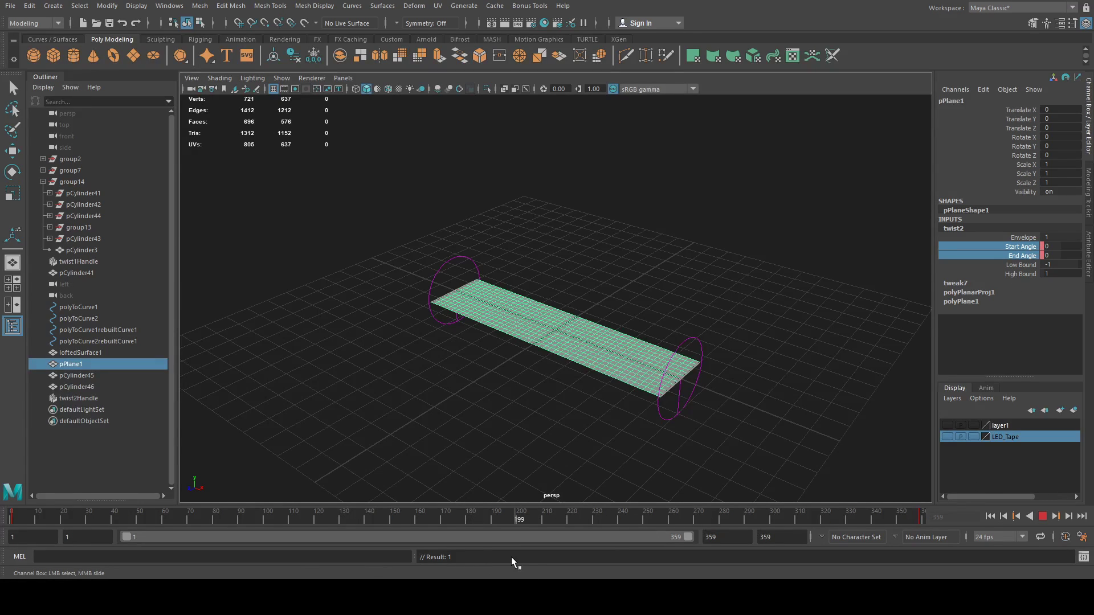
key(alt+v)
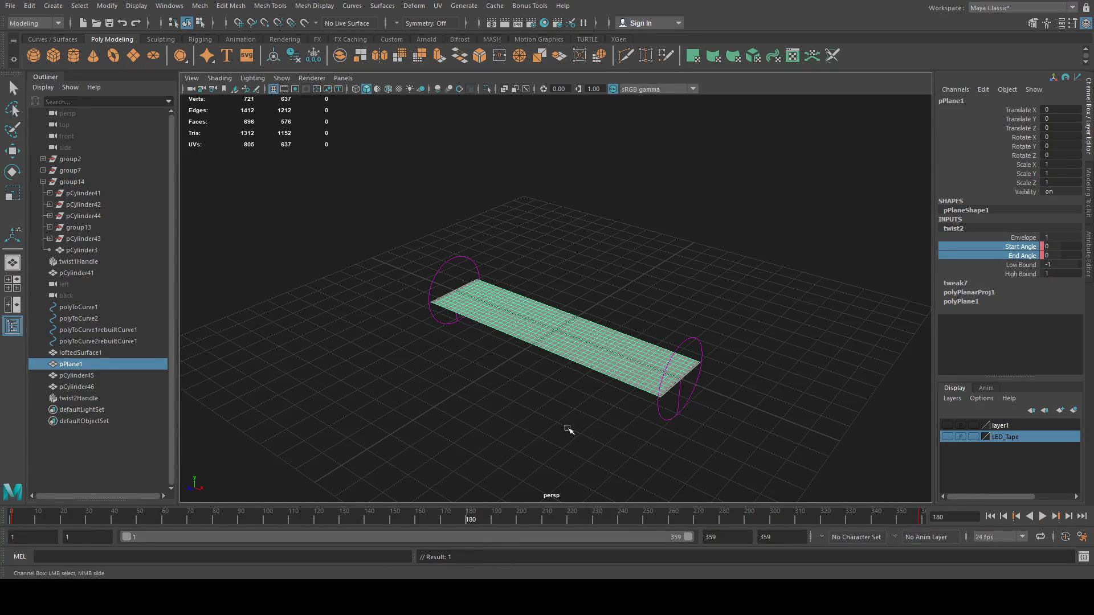
Step: Key the twist's Start Angle and End Angle at 0 on frame 180
click(1051, 247)
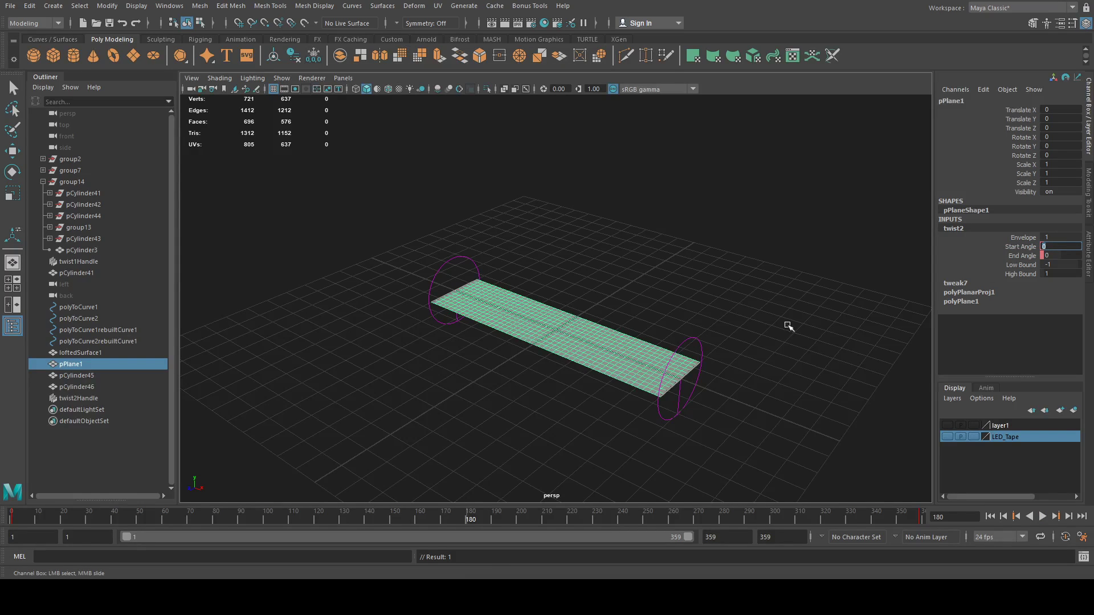
click(328, 519)
key(alt+v)
drag(1021, 246, 1020, 258)
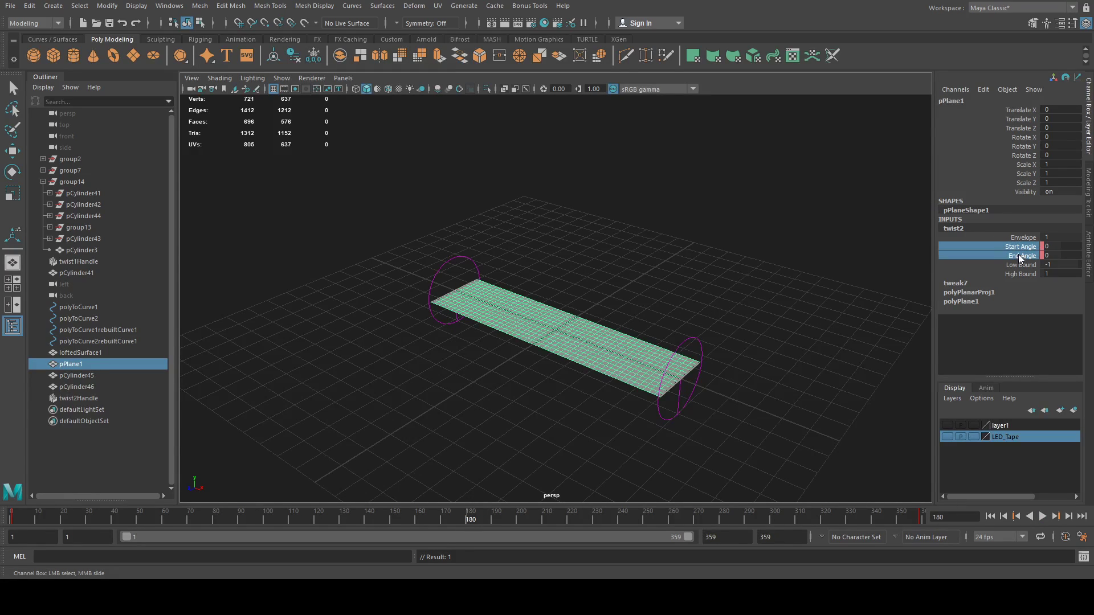
right_click(1018, 256)
click(1003, 284)
Step: Key the twist at frame 90 with a Start Angle of -30 and an End Angle of 30
drag(330, 515, 209, 535)
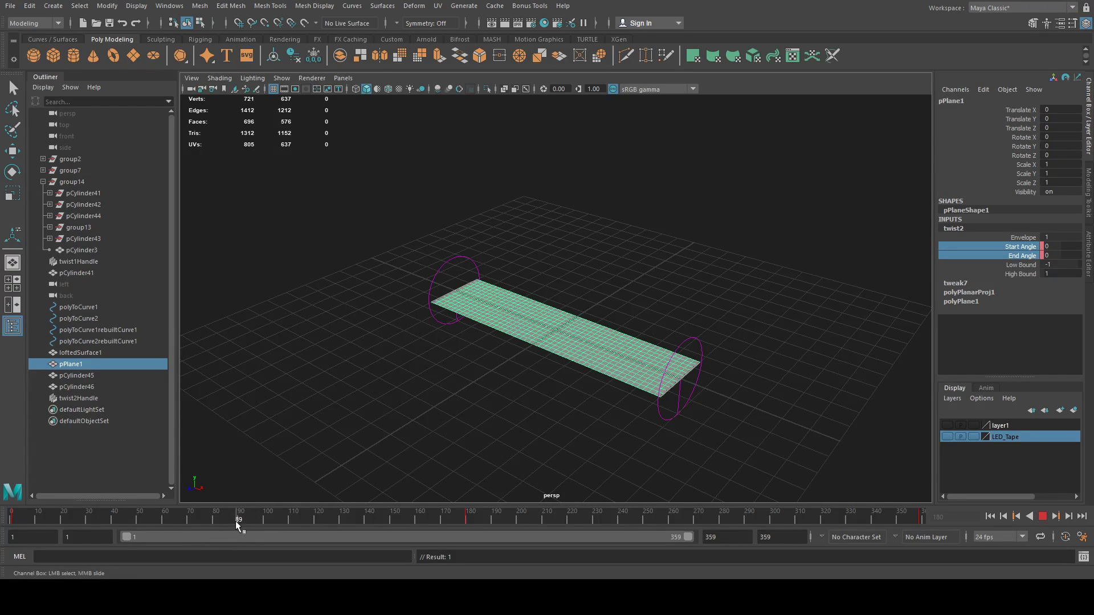
drag(238, 521, 239, 521)
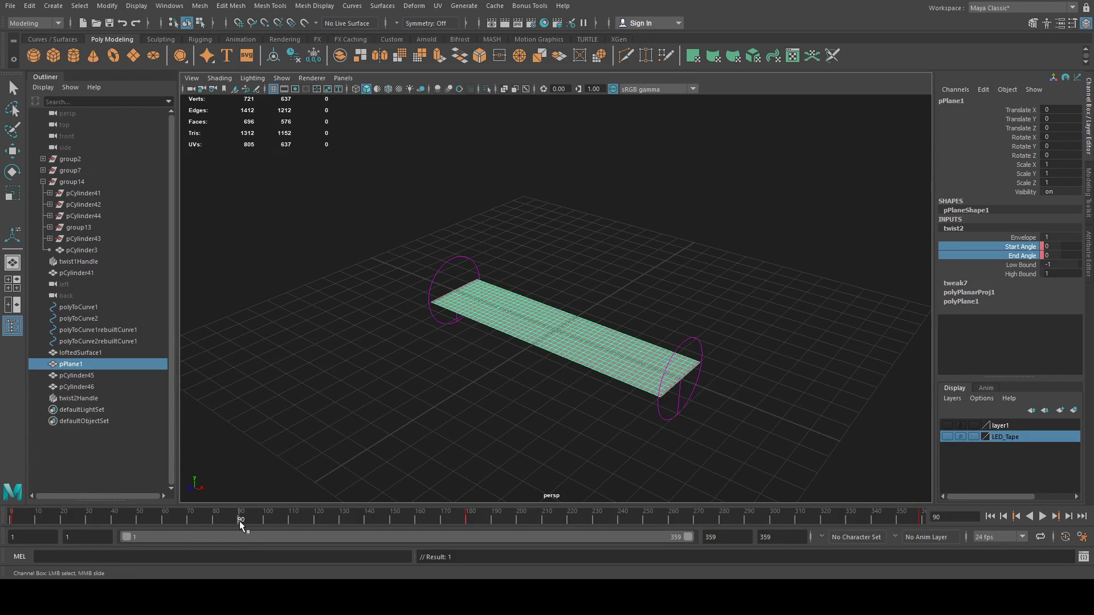
double_click(1063, 245)
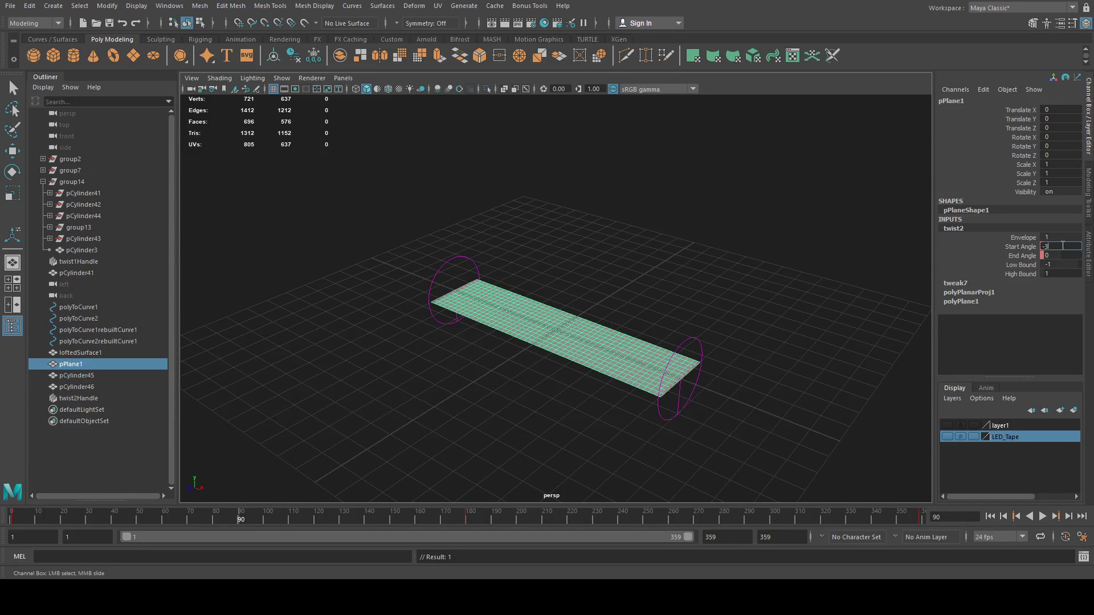
text(-30)
key(Return)
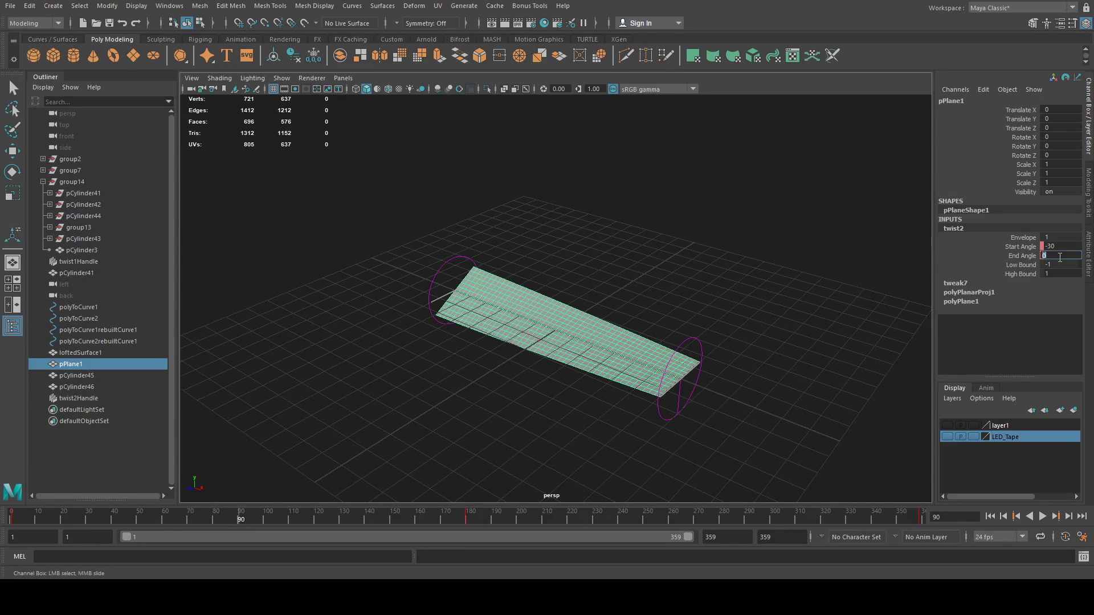
drag(1020, 246, 1021, 256)
Step: Key the twist at frame 270 with a Start Angle of 30 and an End Angle of -30
click(696, 519)
double_click(1054, 247)
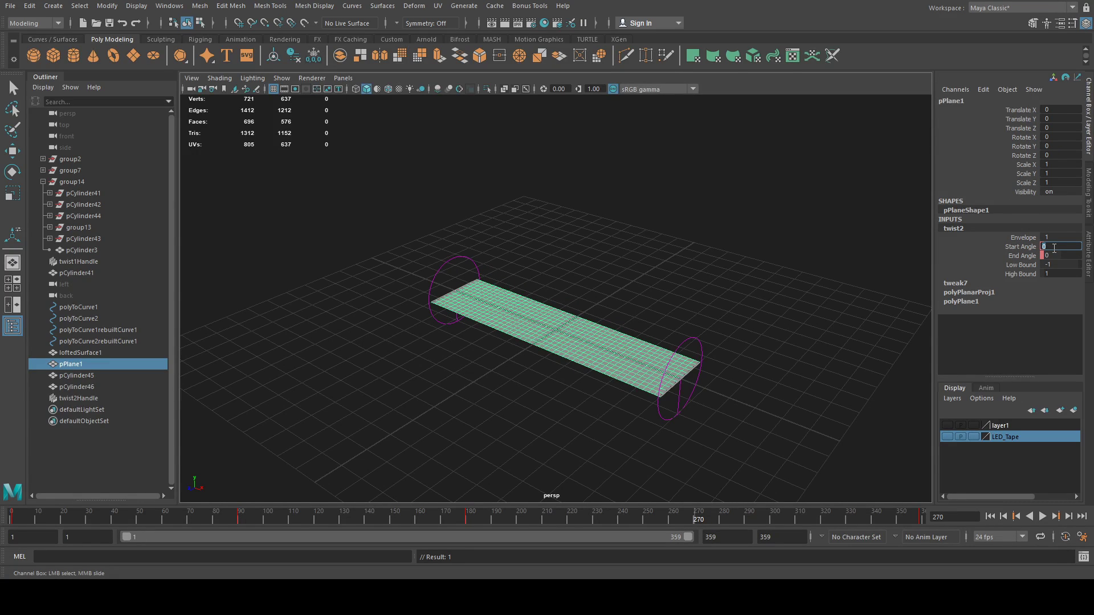
key(Tab)
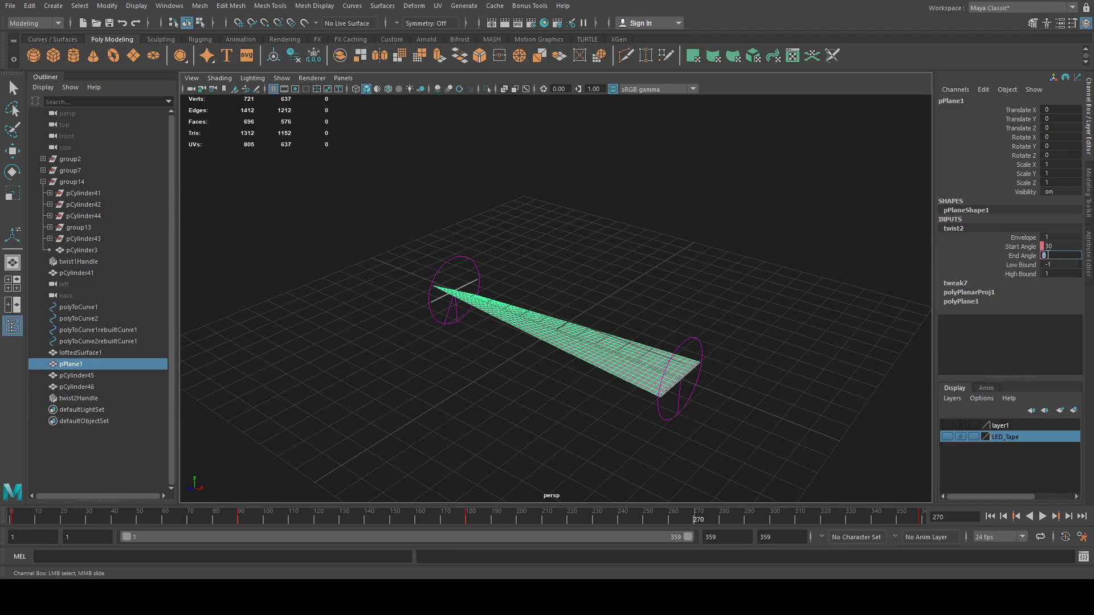
text(-30)
key(Return)
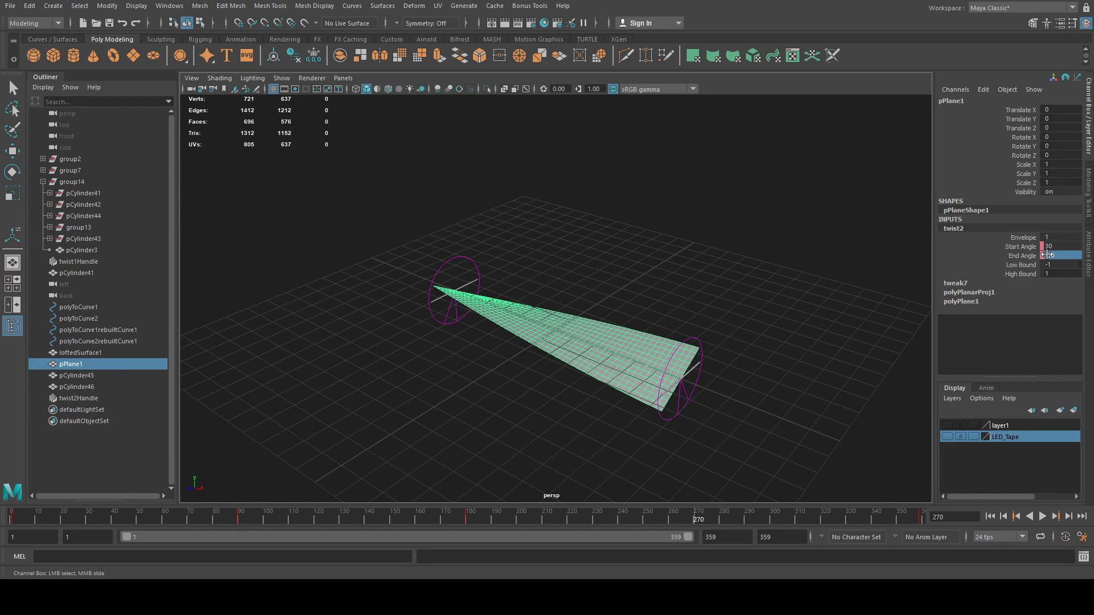
drag(1029, 248, 1030, 256)
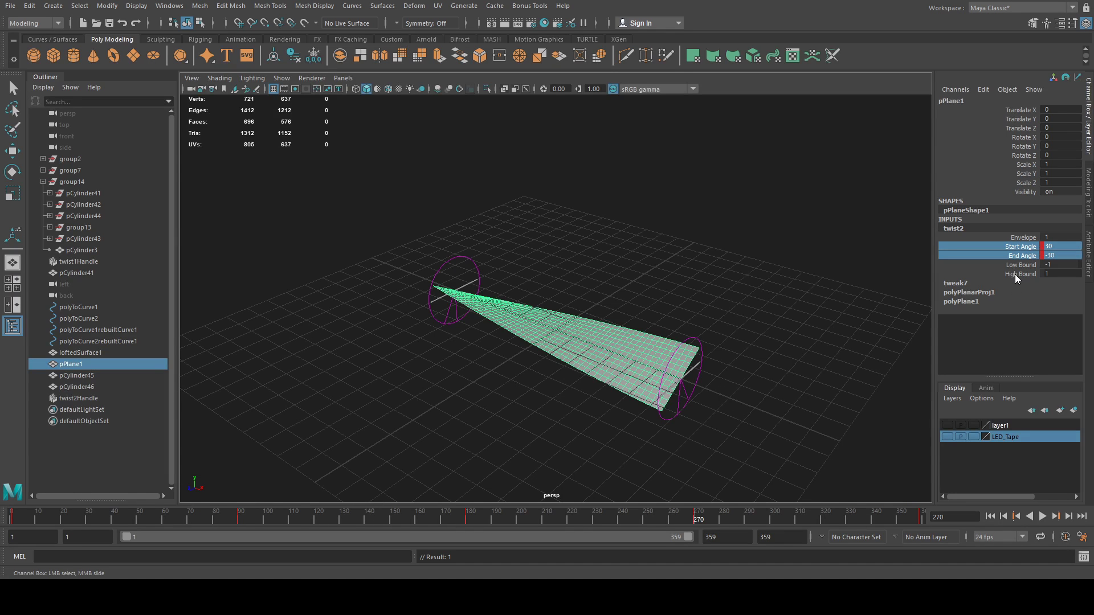
Step: Scrub the twist animation back to frame 90 and select the end cylinder pCylinder45 with the Rotate tool
drag(665, 520, 239, 554)
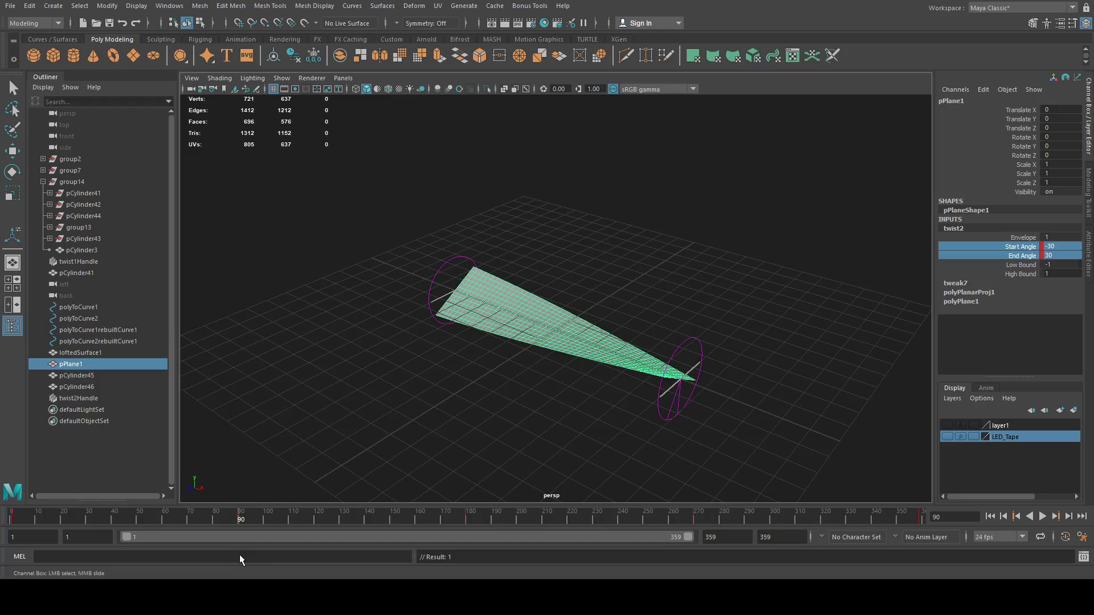
click(98, 375)
key(e)
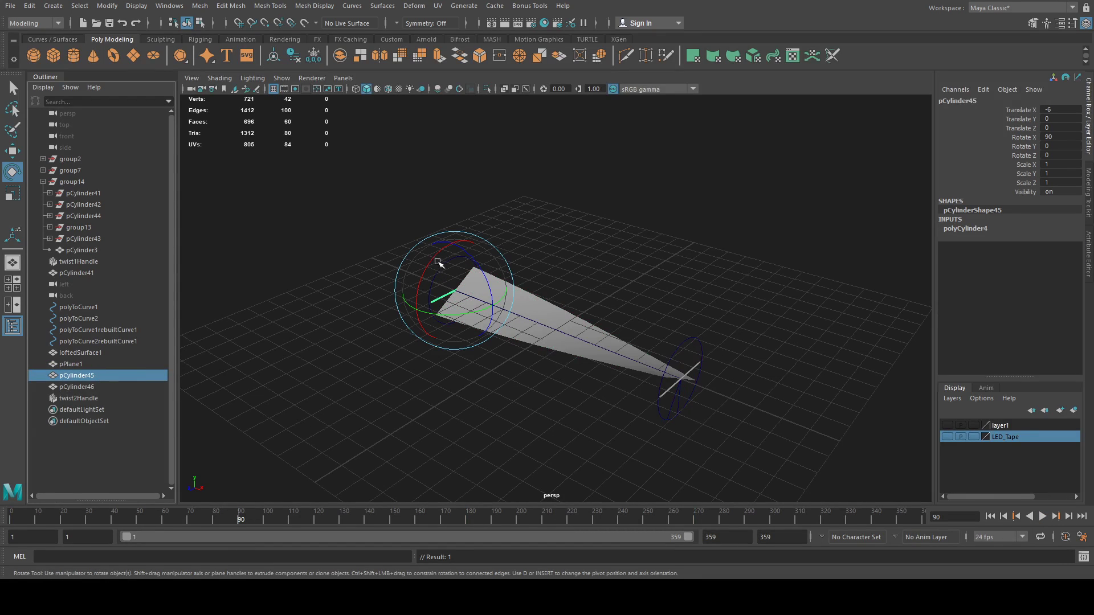
Step: Try rotating the end cylinder pCylinder45 by hand and with Rotate X values of 30 and 0
drag(433, 256, 426, 304)
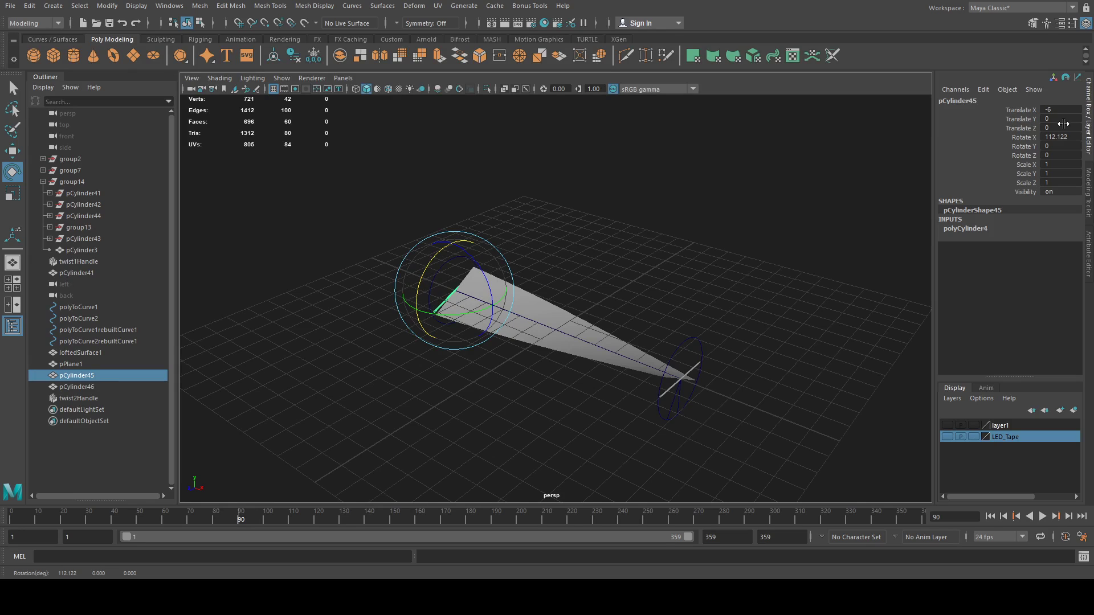
double_click(1063, 138)
text(-)
key(Return)
double_click(1063, 138)
text(30)
key(Return)
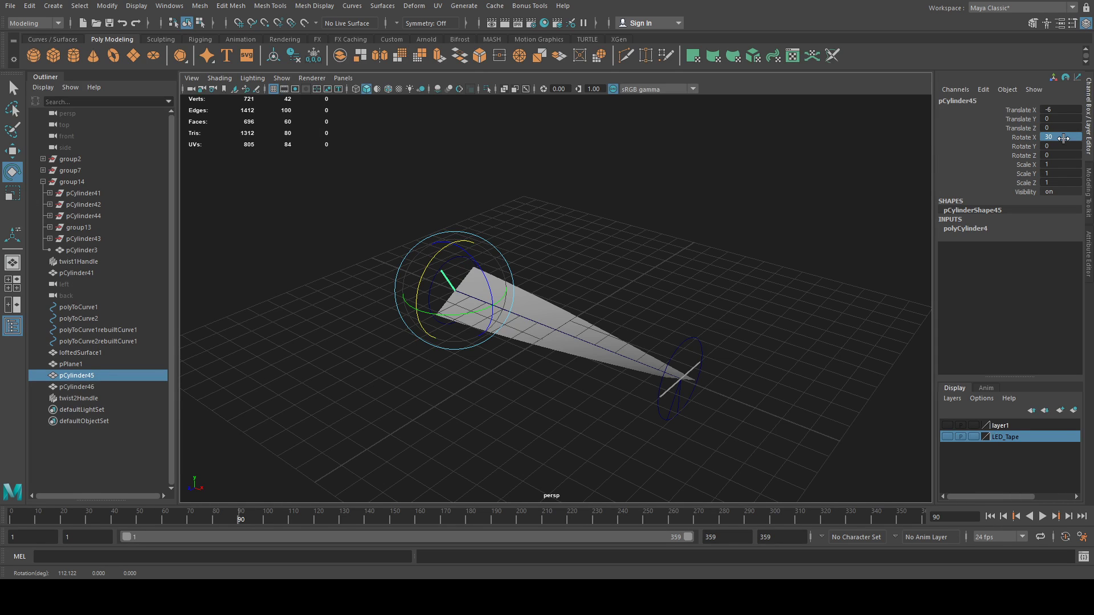
double_click(1066, 140)
text(0)
key(Return)
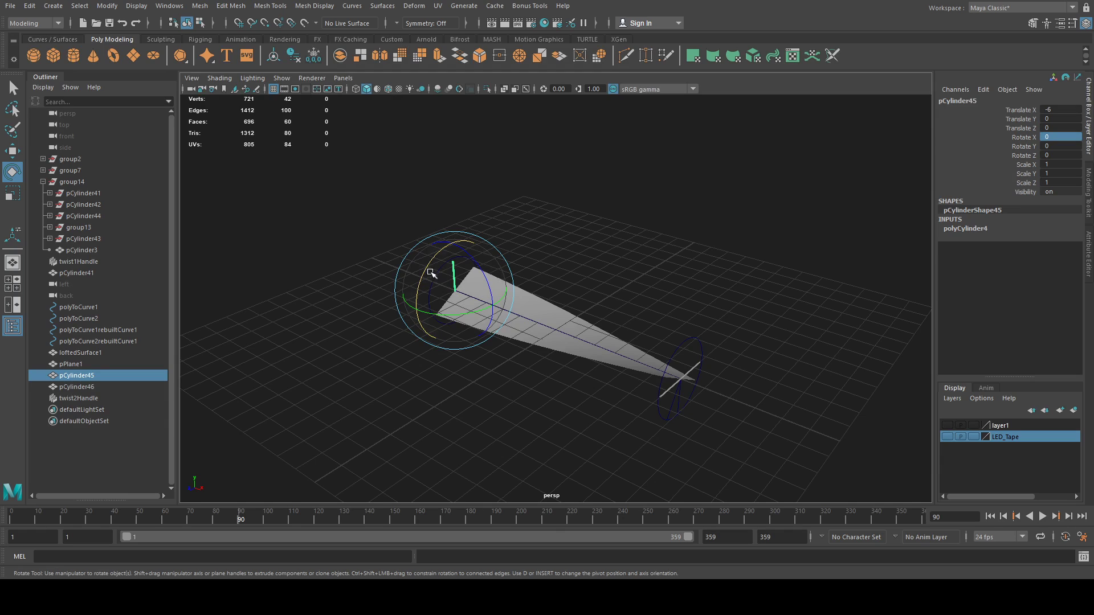
Step: Align the end cylinder with the plane's twisted edge at Rotate X 120 and key that rotation on frame 90
drag(429, 268, 419, 299)
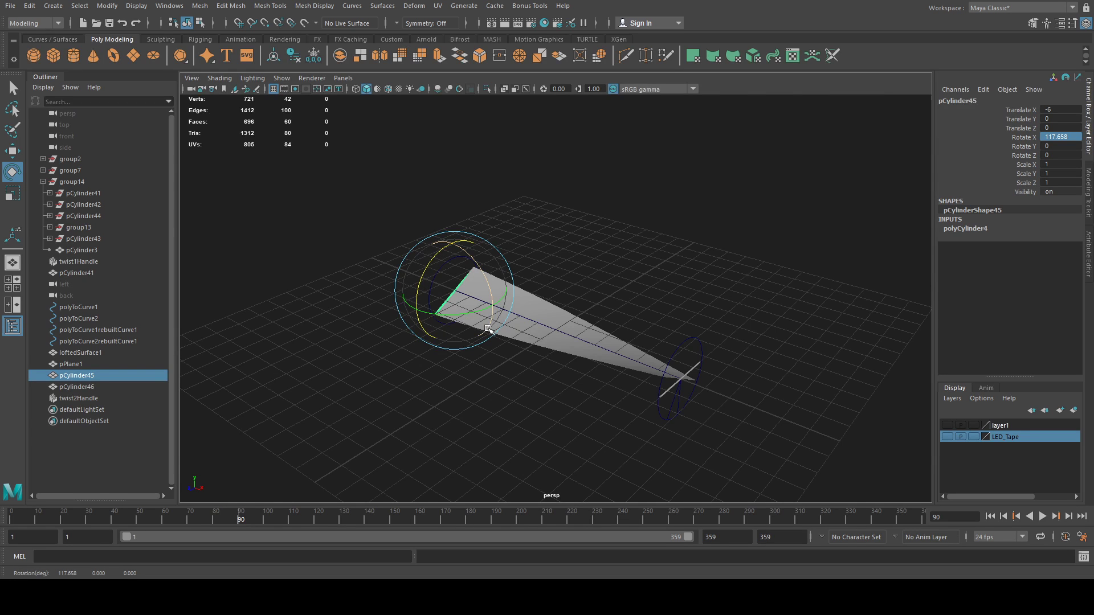
key(f)
alt+drag(491, 295, 709, 310)
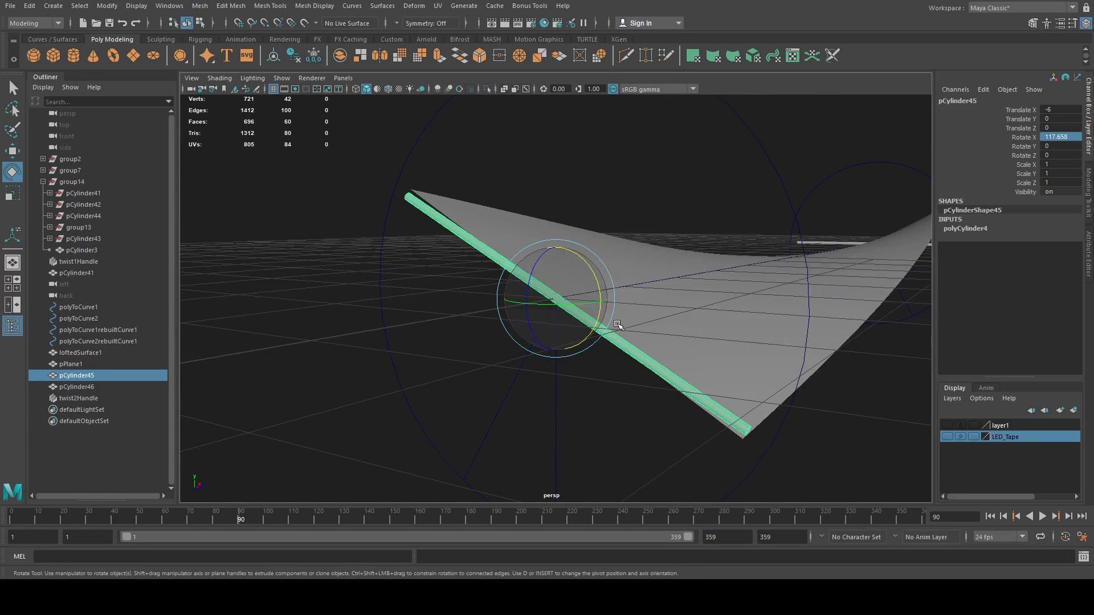
drag(595, 285, 596, 287)
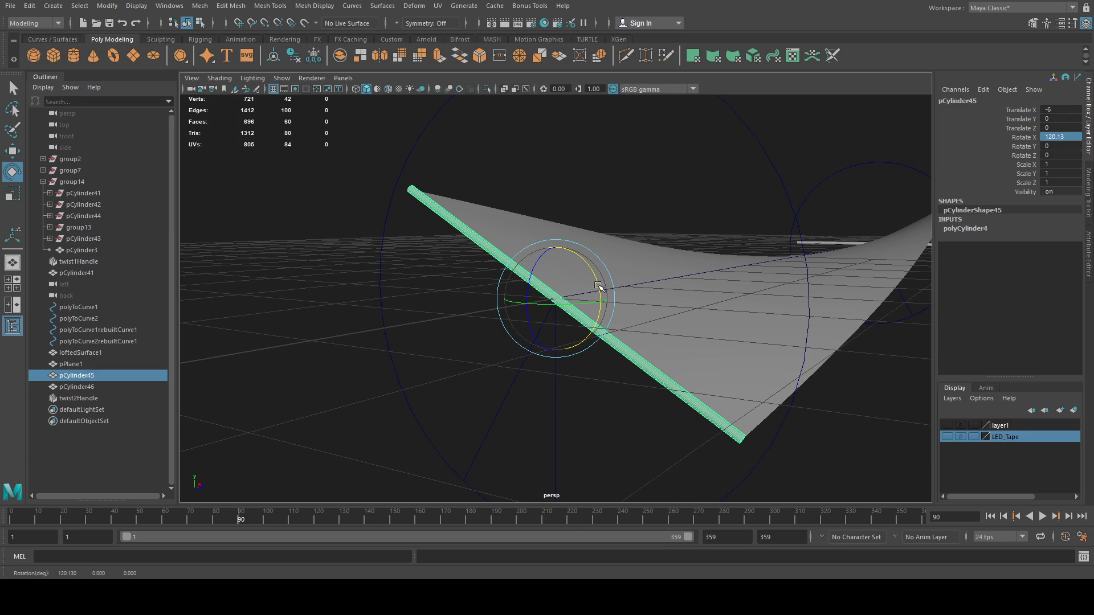
double_click(1072, 137)
text(1)
key(Return)
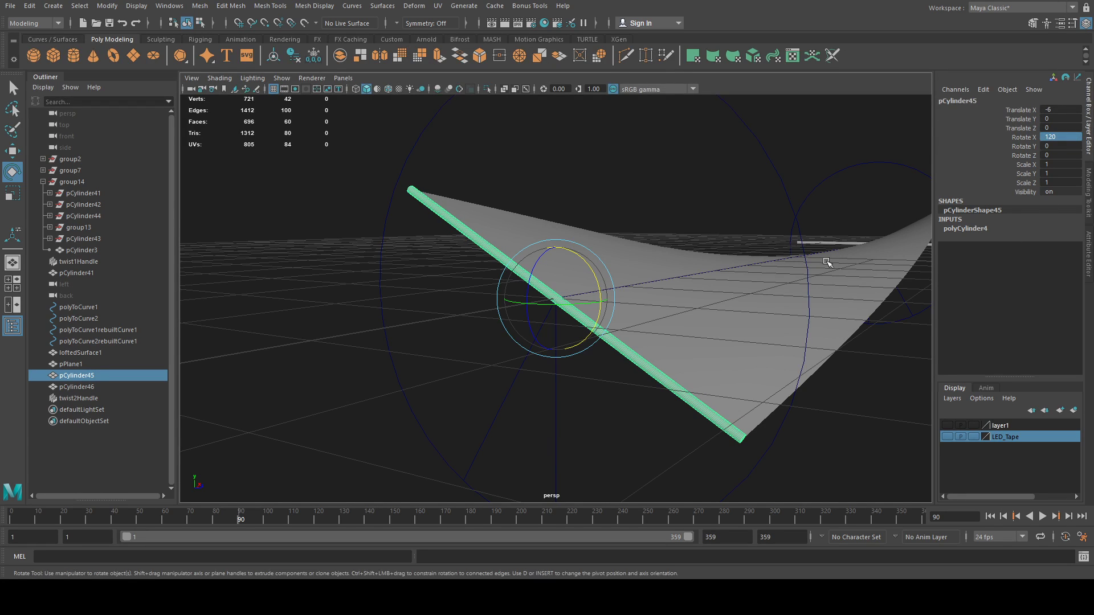
alt+drag(713, 267, 767, 276)
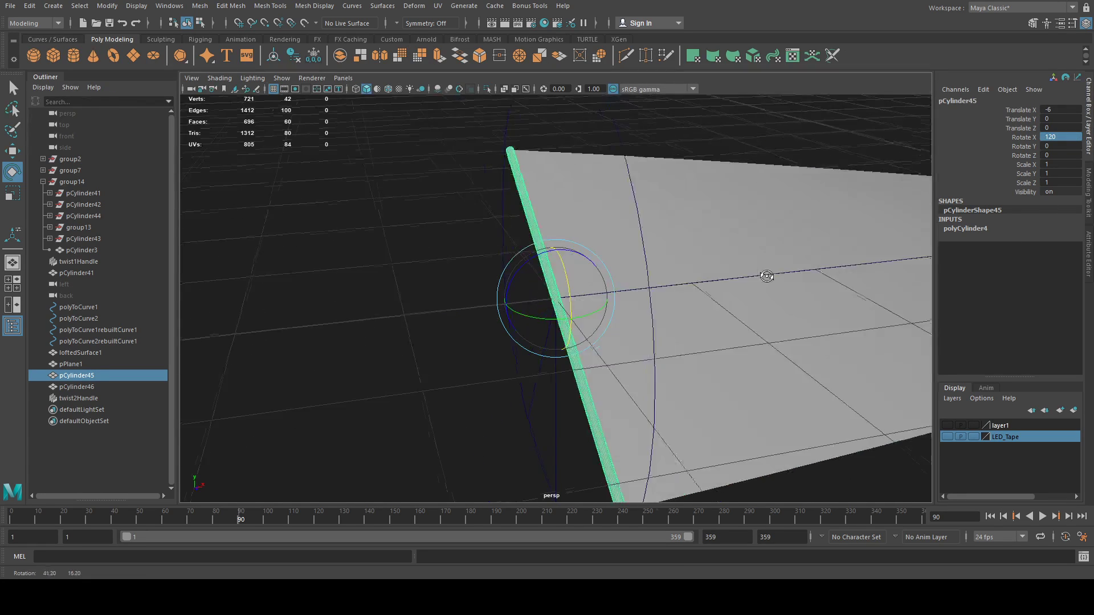
click(1028, 135)
right_click(1028, 135)
click(1023, 154)
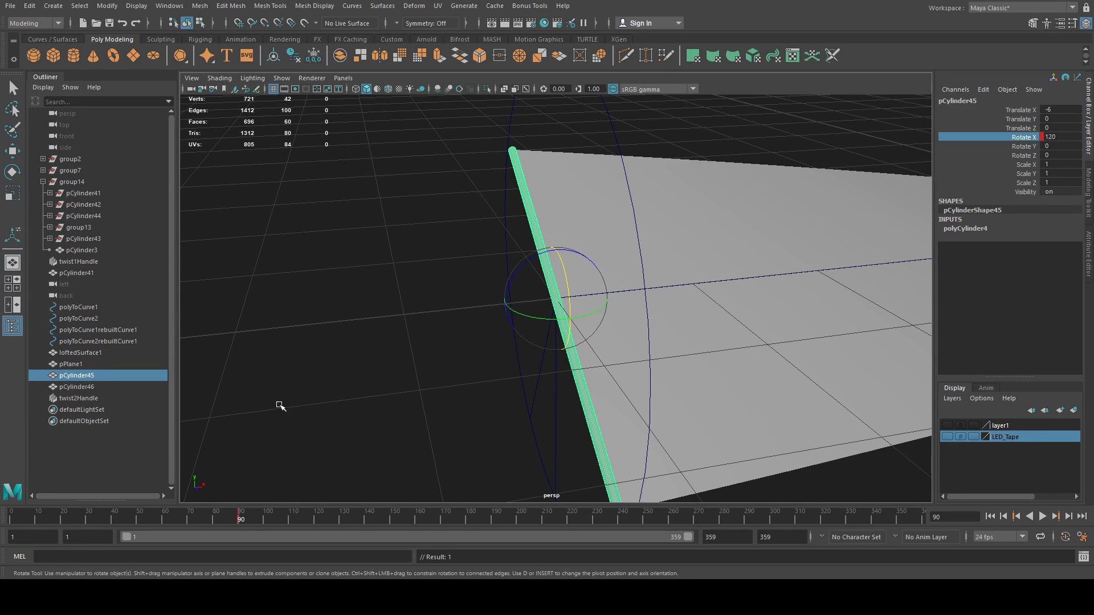
Step: Key the end cylinder's Rotate X at 90 on frame 1
click(12, 516)
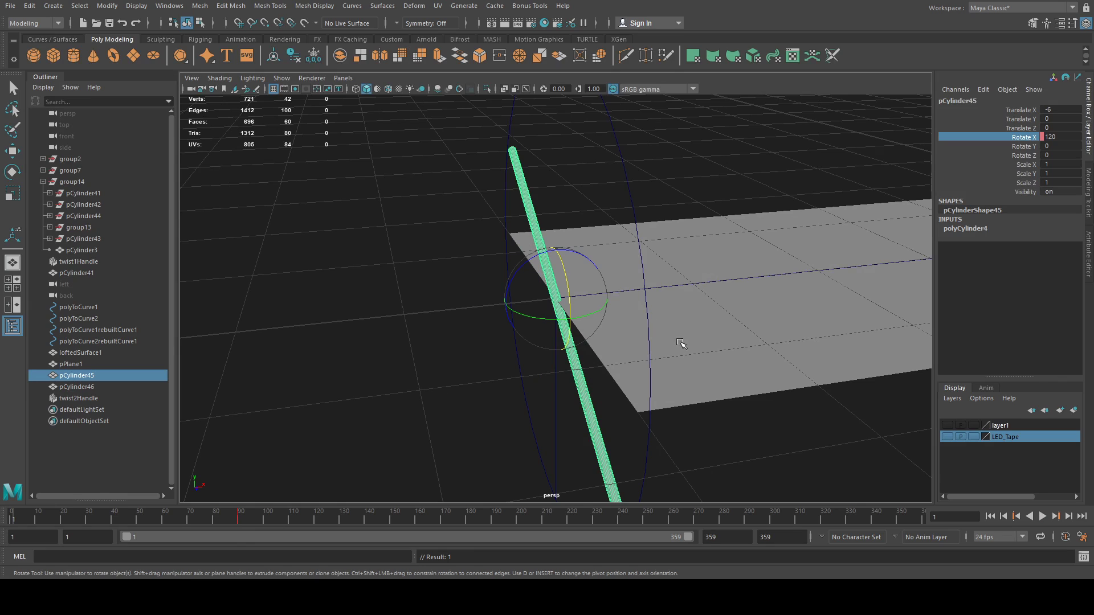
double_click(1061, 137)
text(90)
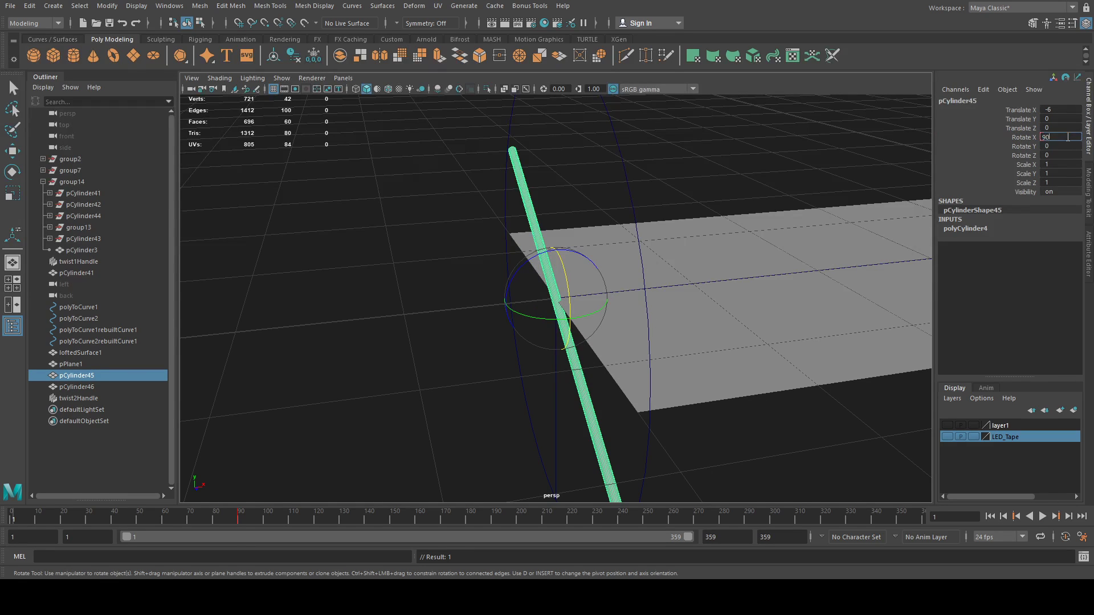
key(Return)
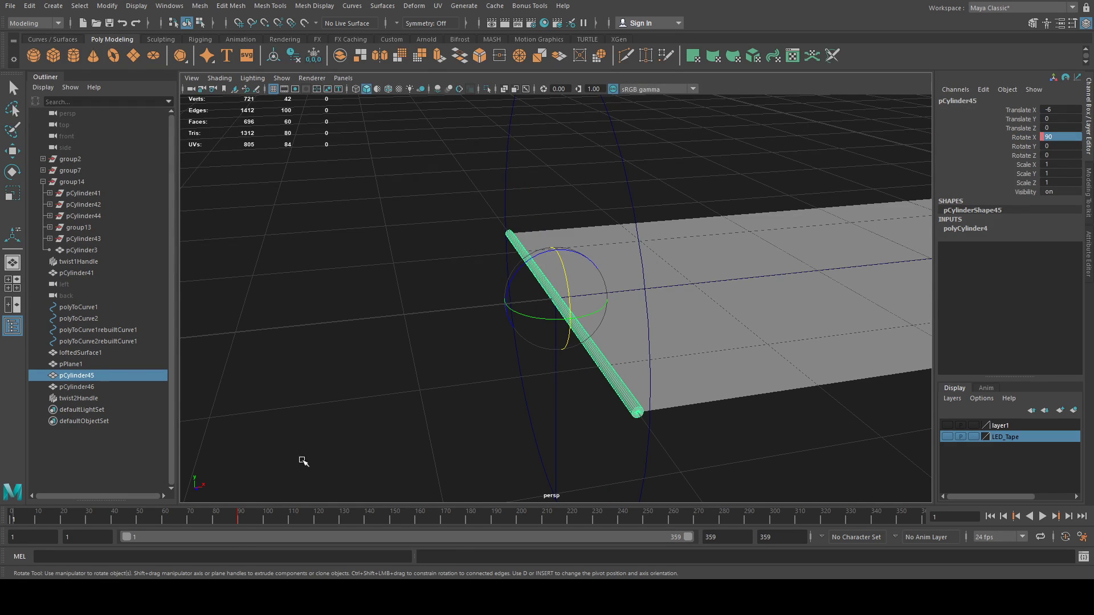
click(1026, 138)
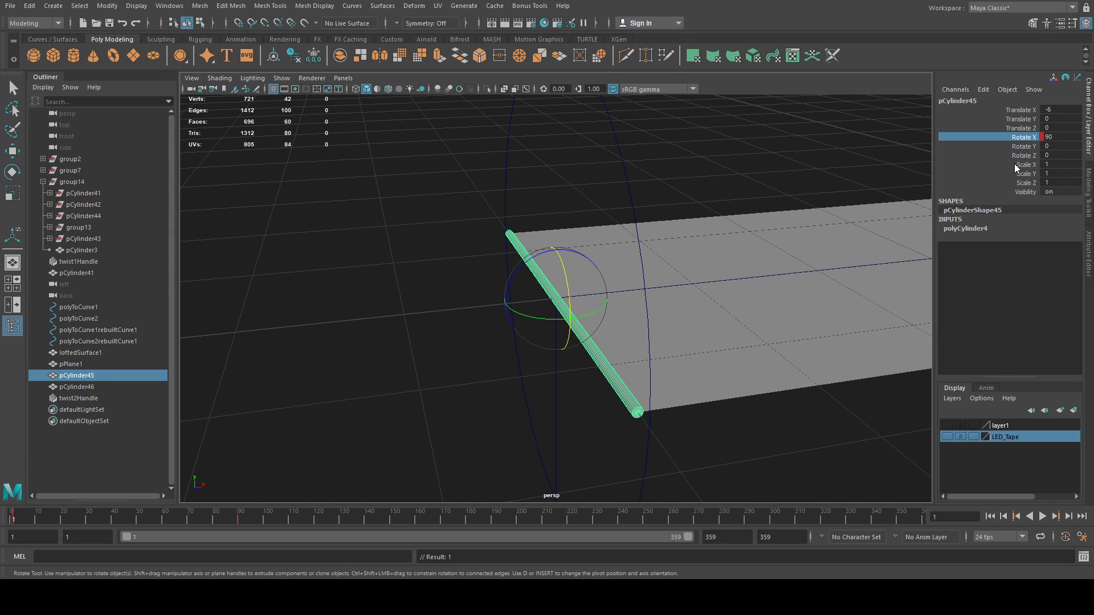
Step: Key the end cylinder's Rotate X at 90 on frame 180
drag(47, 518, 465, 518)
double_click(463, 518)
key(ctrl+z)
double_click(1057, 137)
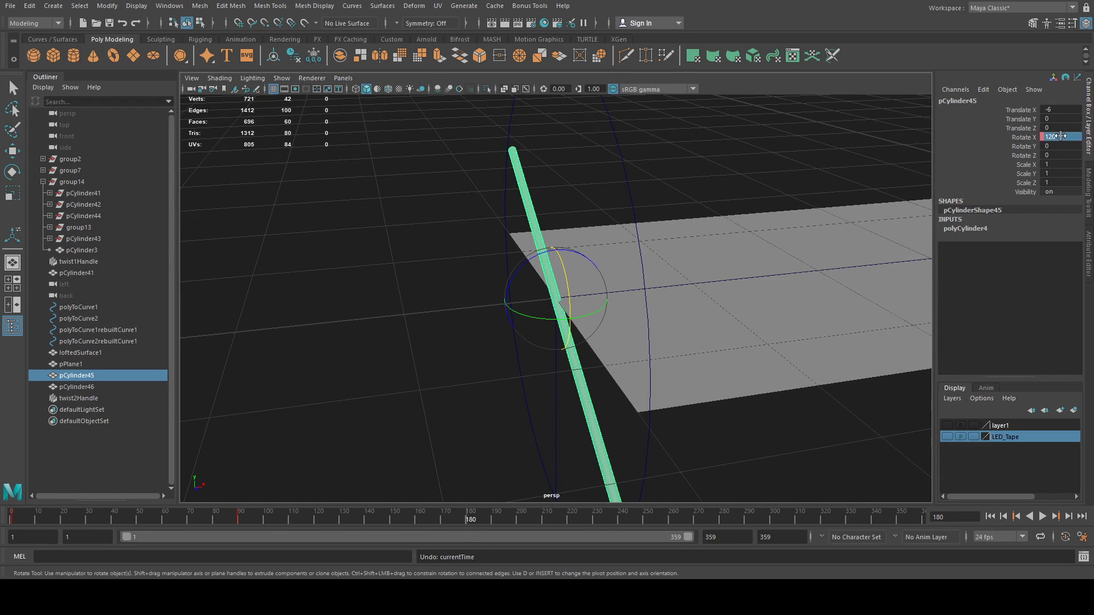
text(90)
key(Return)
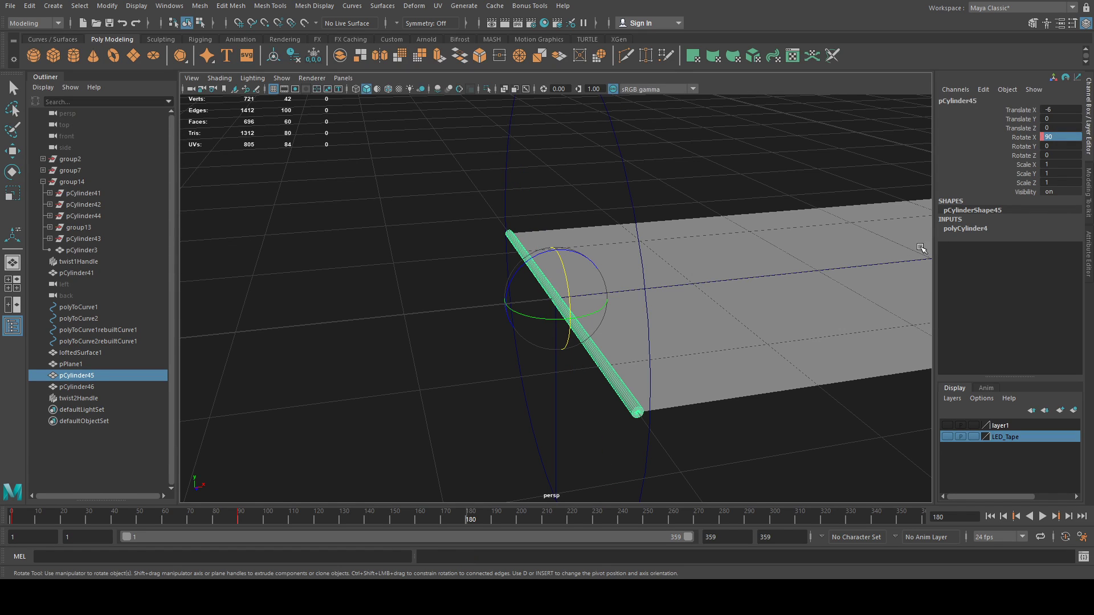
click(1014, 138)
key(s)
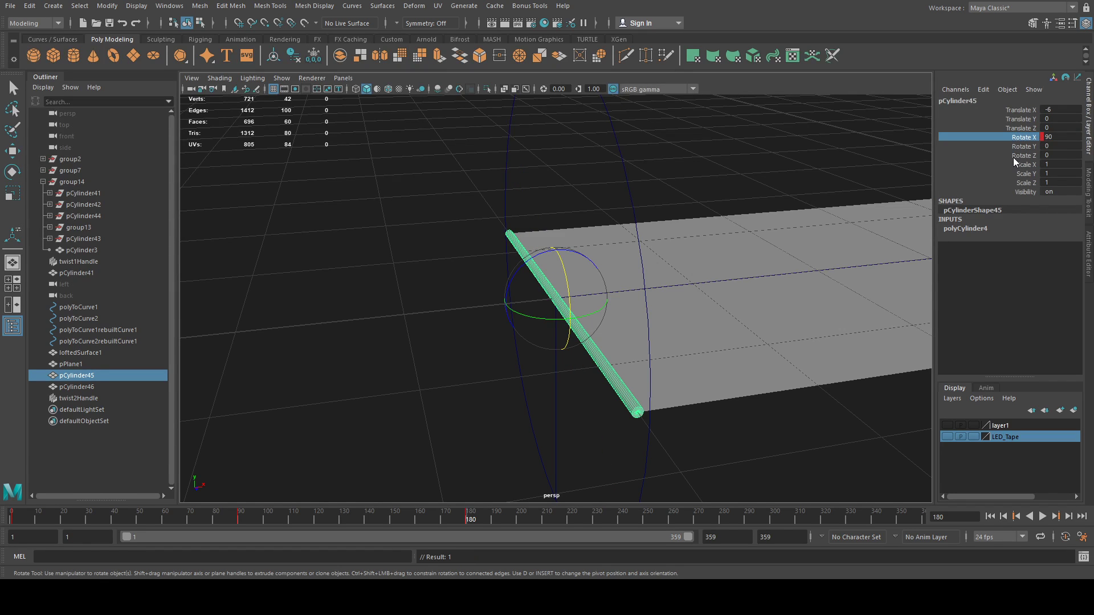
Step: Key the end cylinder pCylinder45's Rotate X at 60 on frame 270
drag(459, 518, 695, 521)
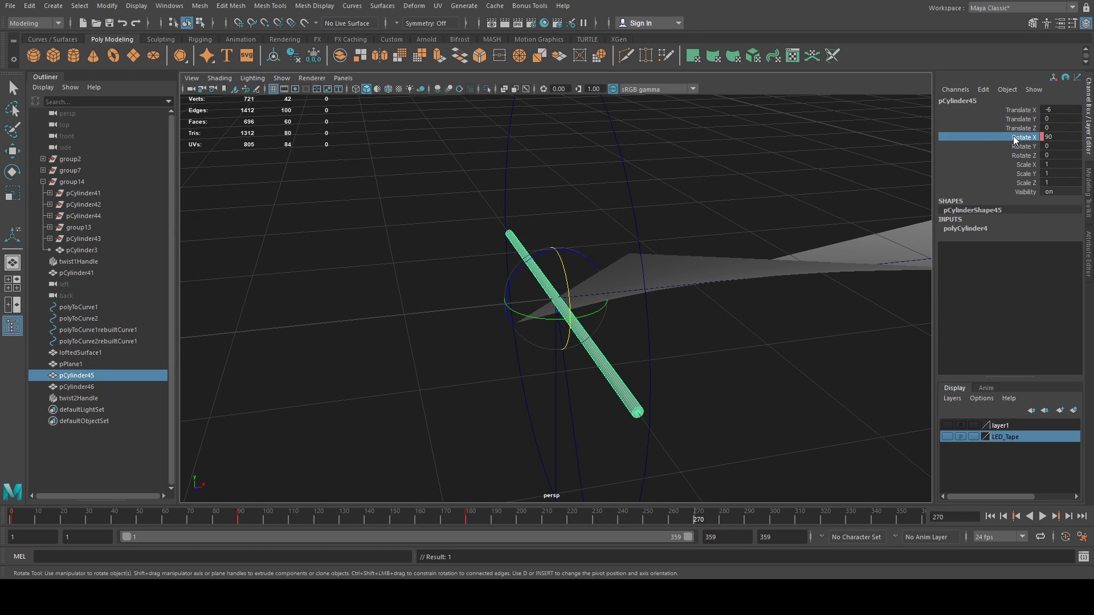
double_click(1054, 137)
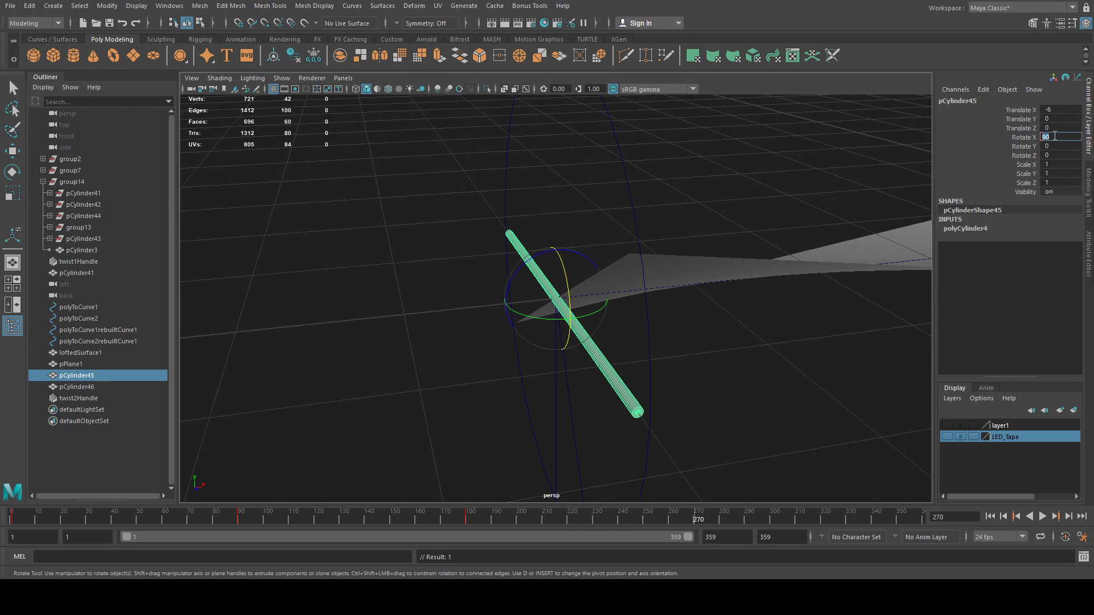
text(60)
key(Return)
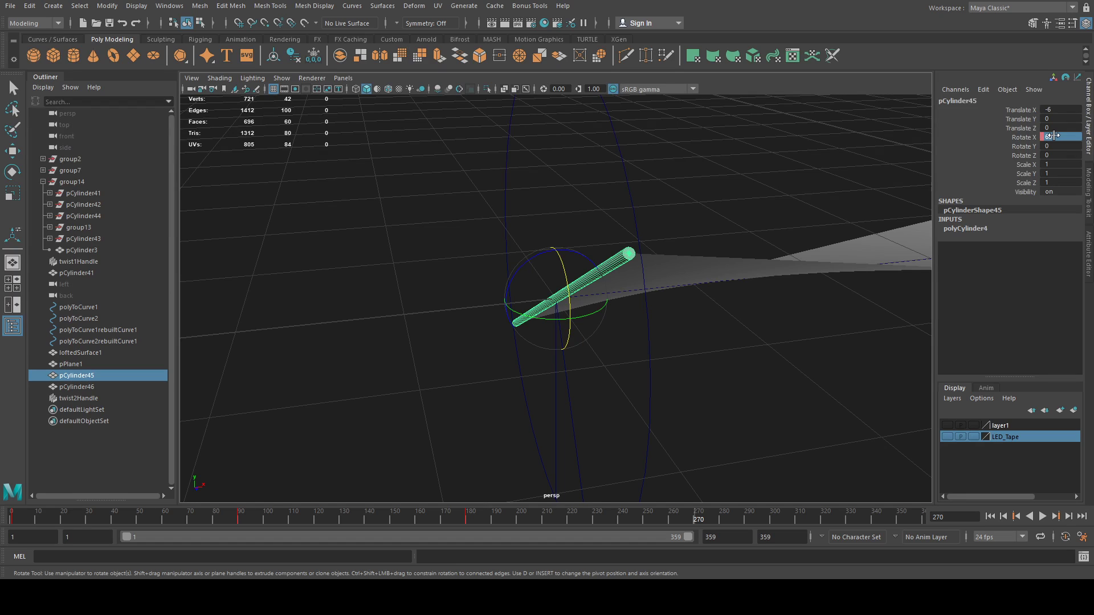
click(1014, 137)
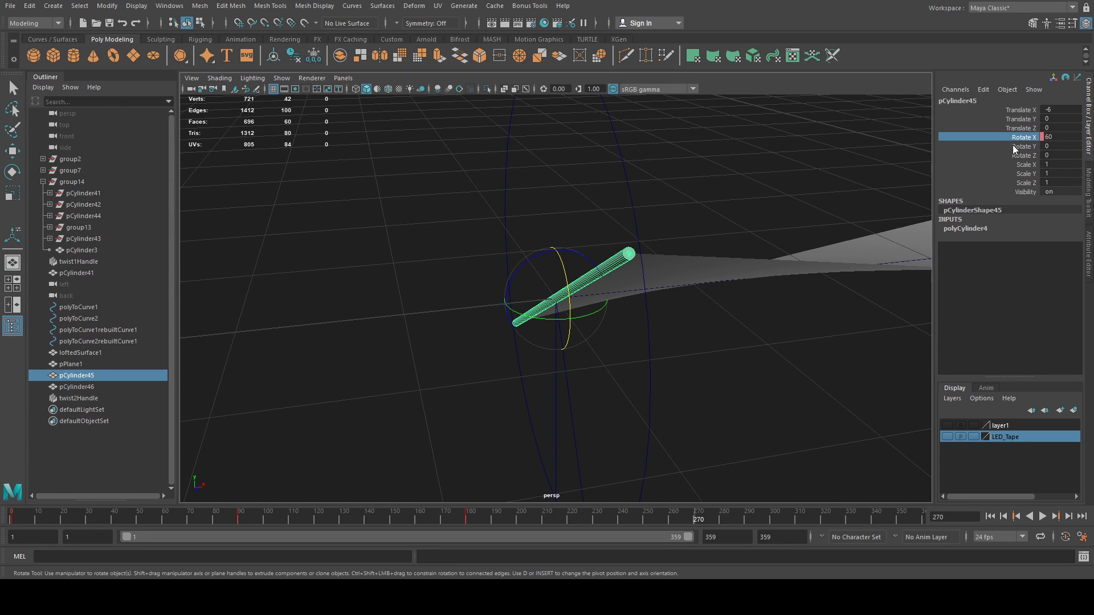
Step: Key pCylinder45's Rotate X at 90 on the final frame, 359
scroll(581, 399, down, 5)
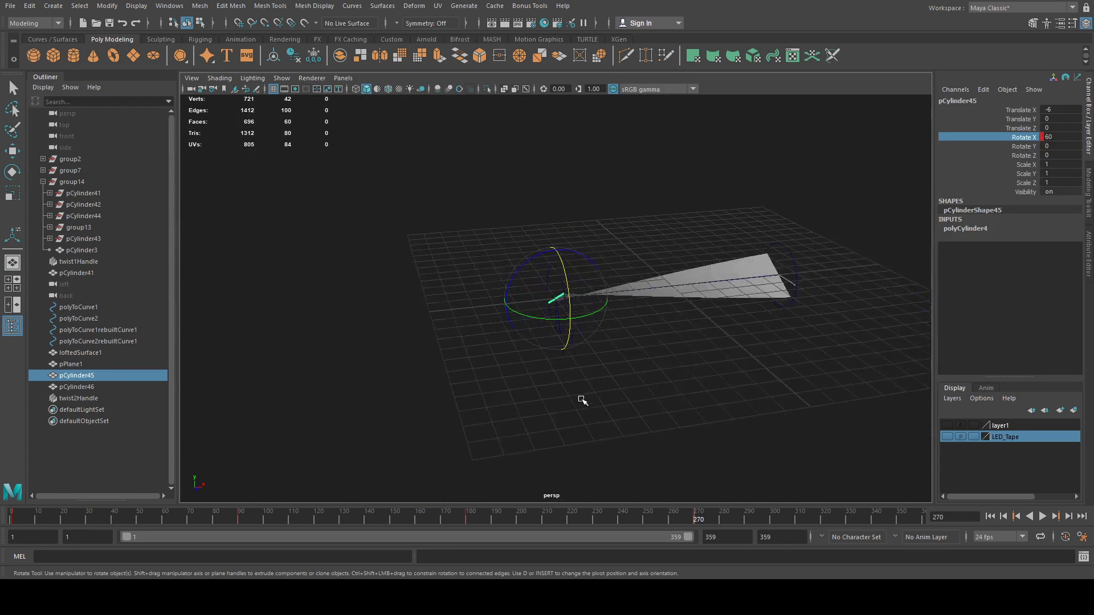
click(922, 520)
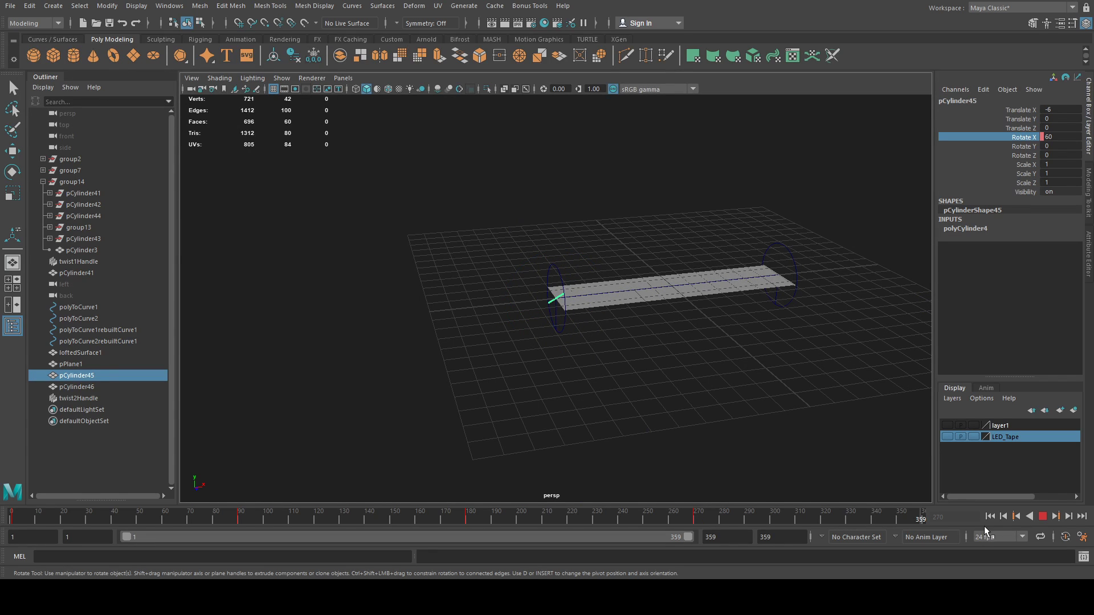
double_click(1060, 137)
text(90)
key(Return)
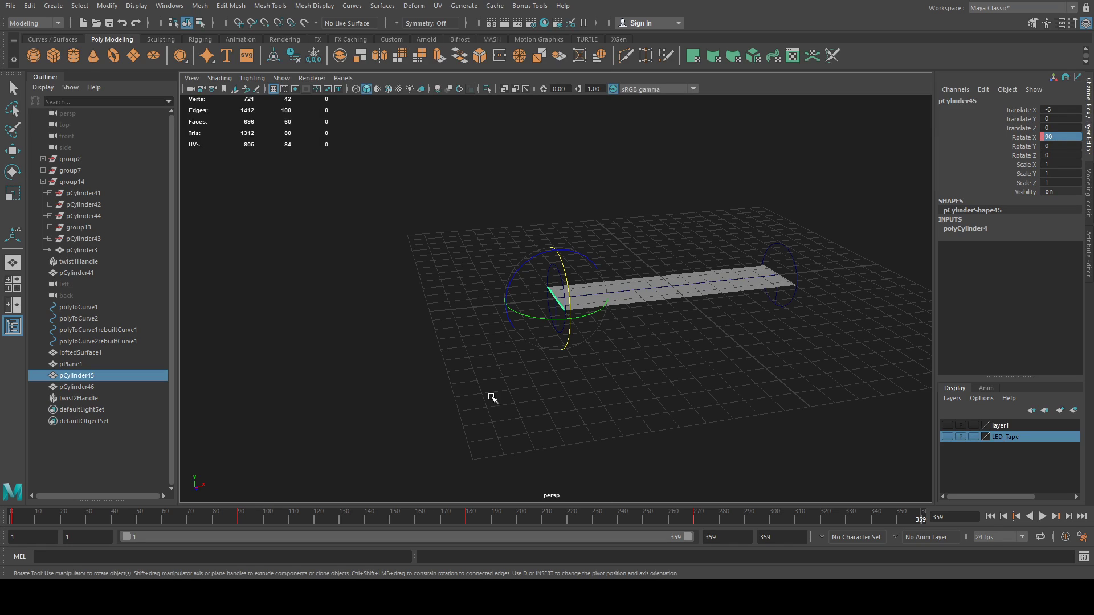
click(1022, 139)
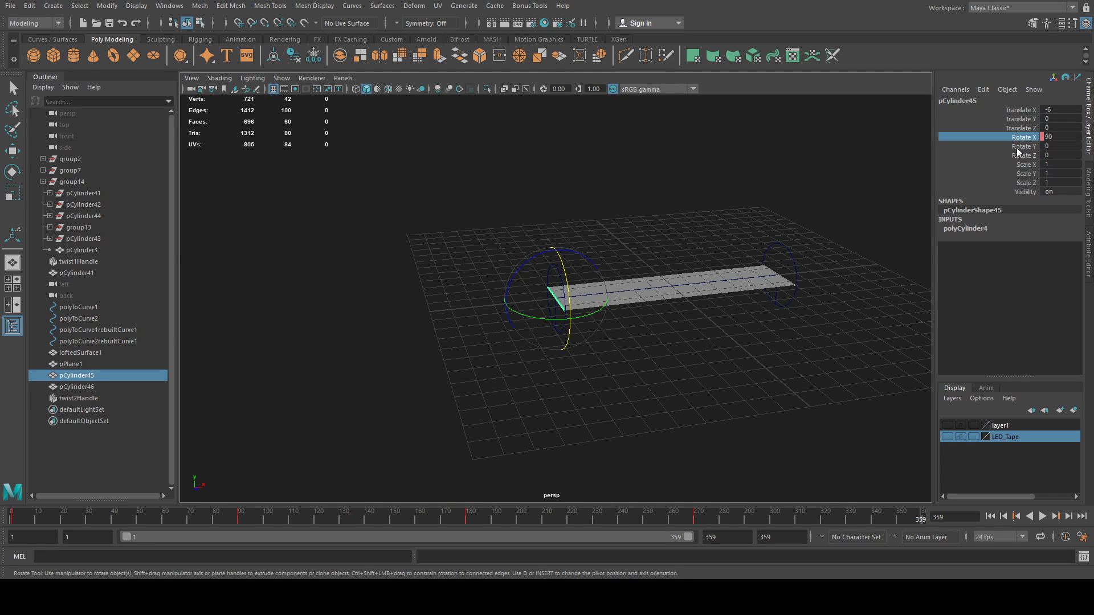
Step: Key the opposite end cylinder pCylinder46's Rotate X at 90 on frames 1, 180 and 359
click(789, 279)
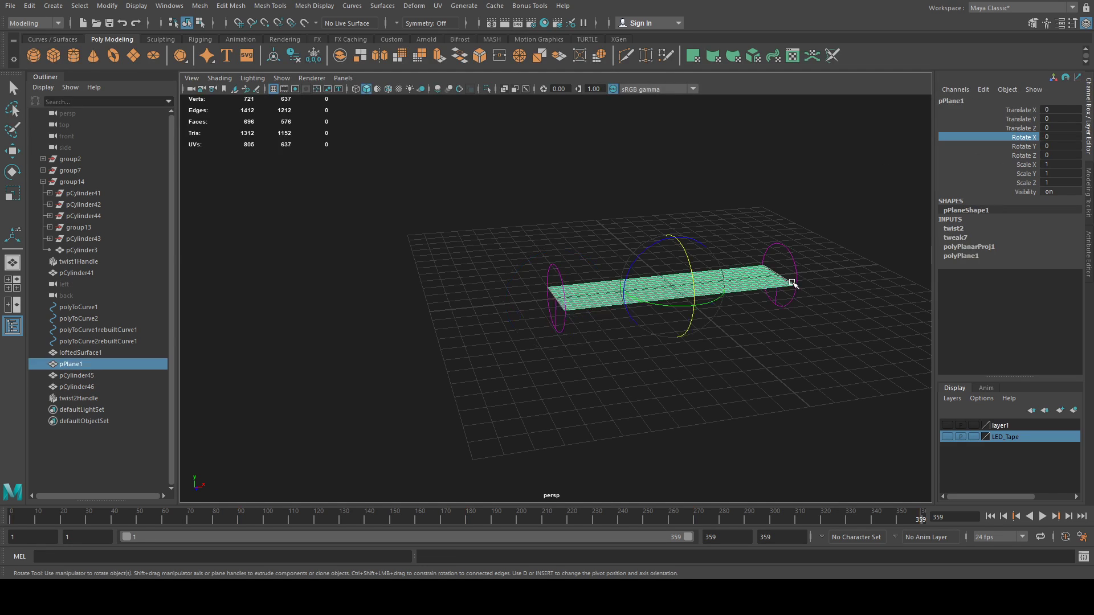
click(102, 387)
key(alt+shift+v)
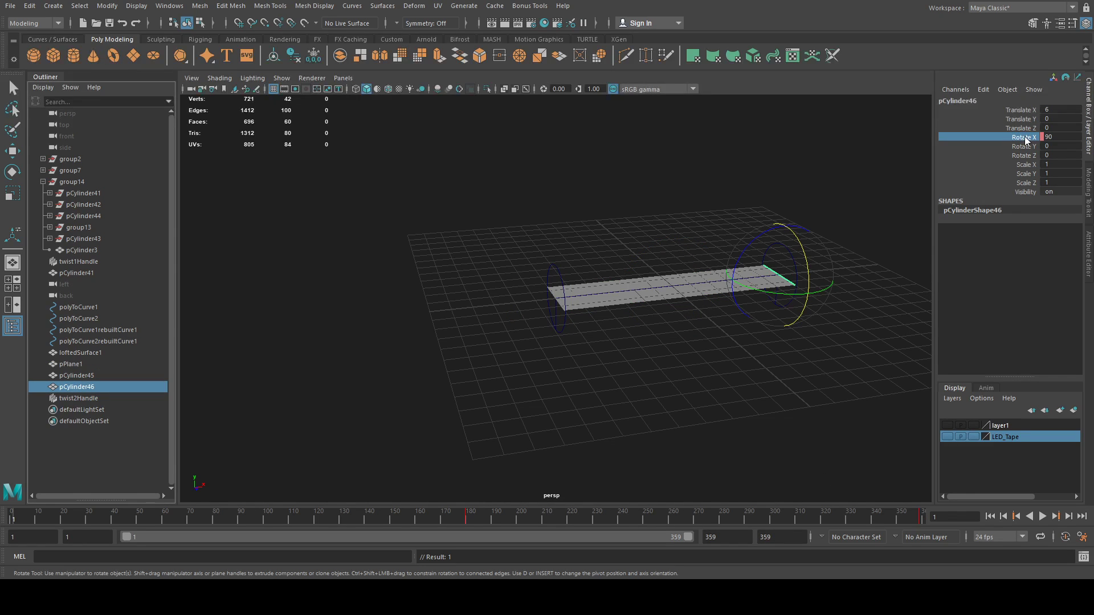
Step: Align pCylinder46 with the plane's twisted edge on frame 90 by keying its Rotate X at 60
key(alt+v)
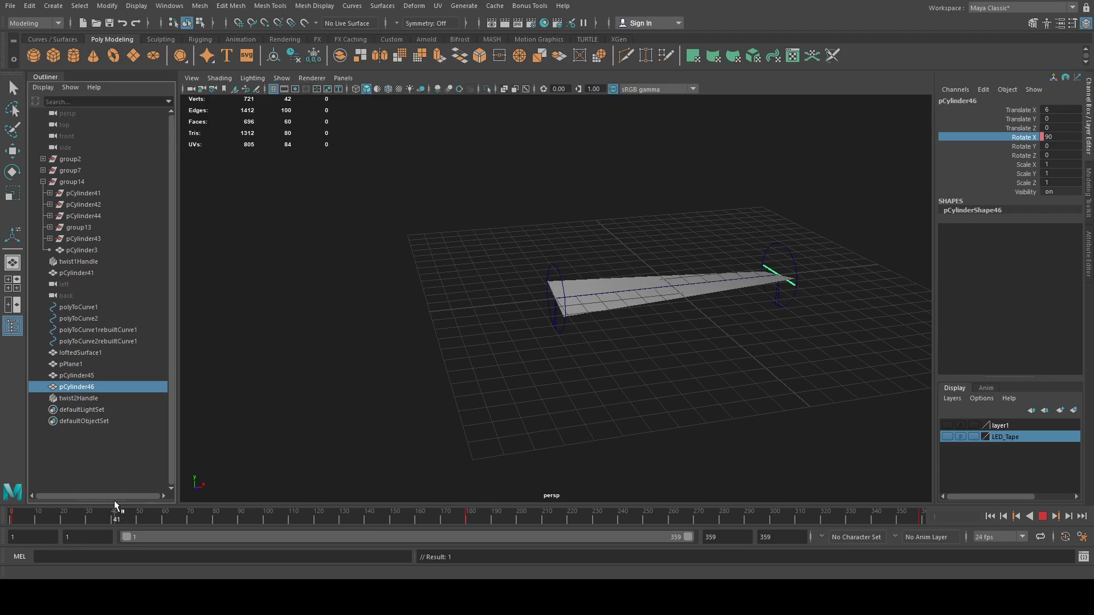
drag(114, 501, 241, 510)
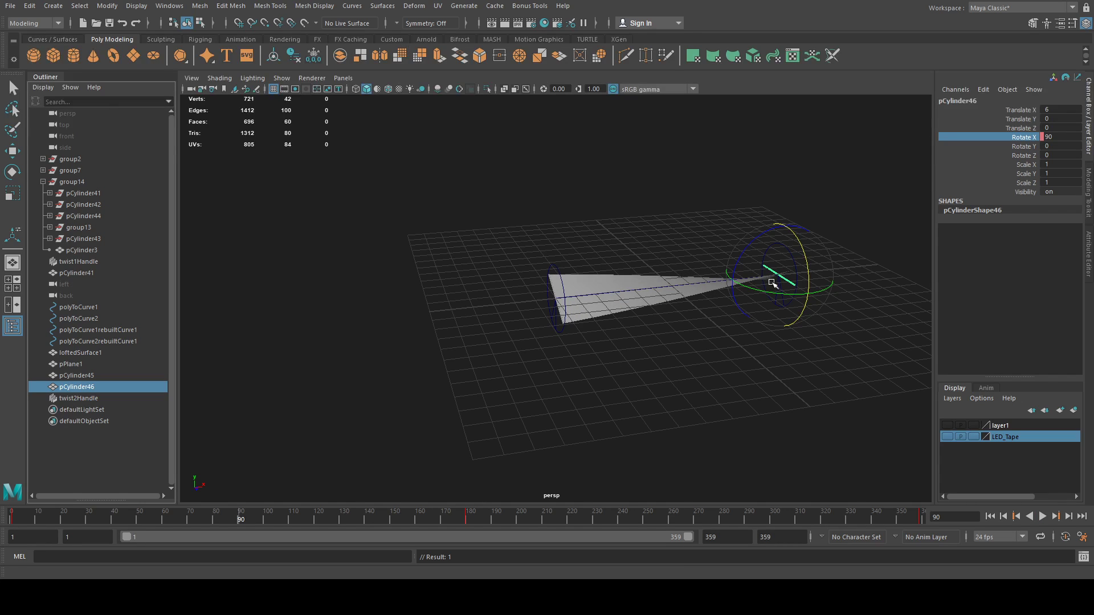
drag(803, 254, 803, 256)
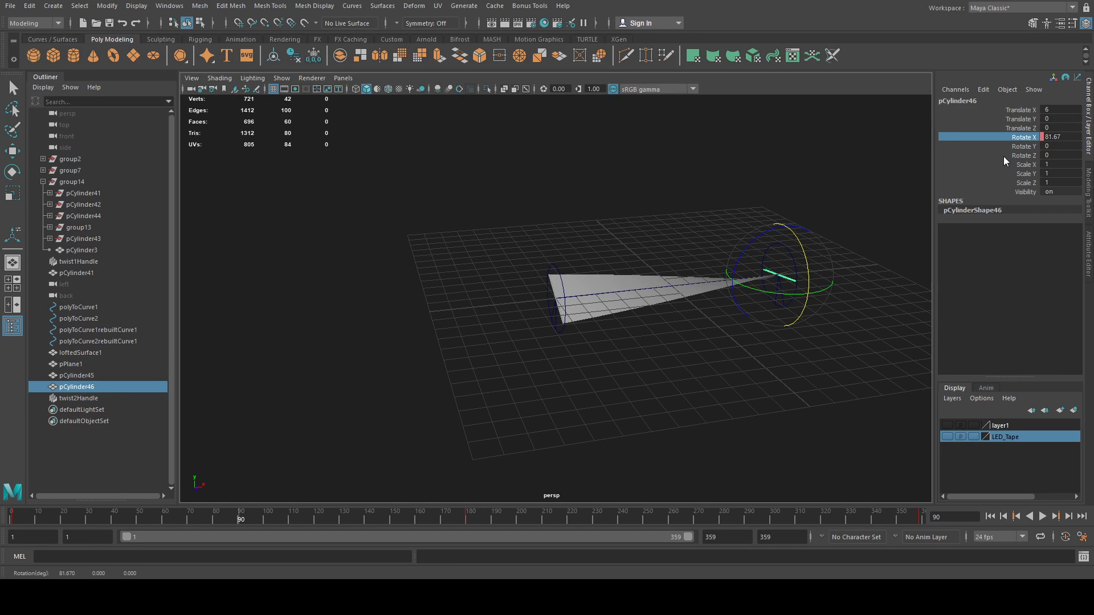
double_click(1059, 136)
text(60)
key(Return)
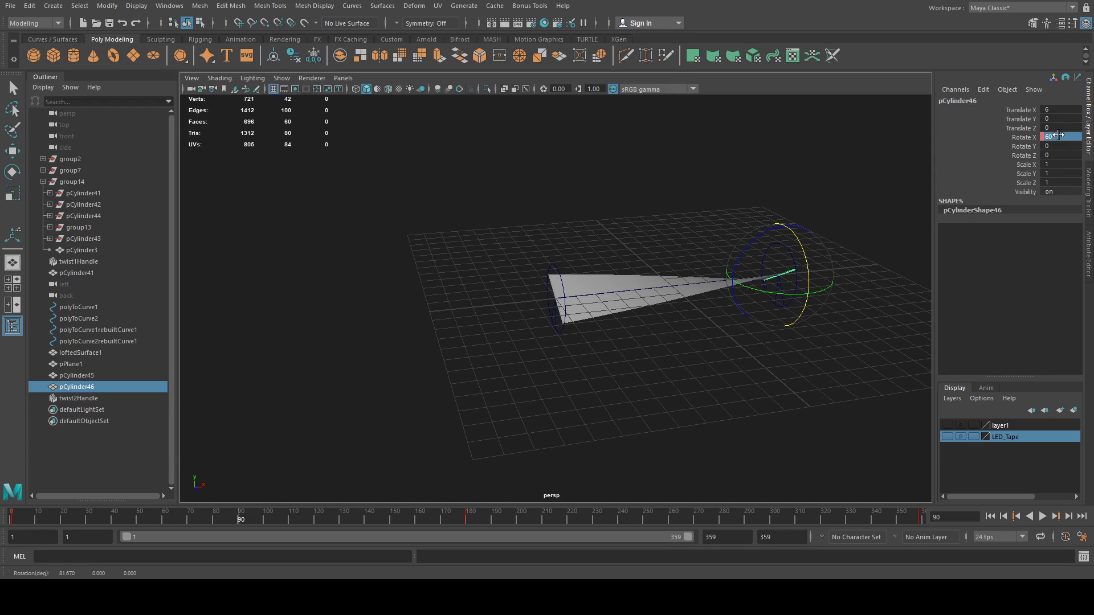
click(1028, 138)
right_drag(1013, 156, 1013, 162)
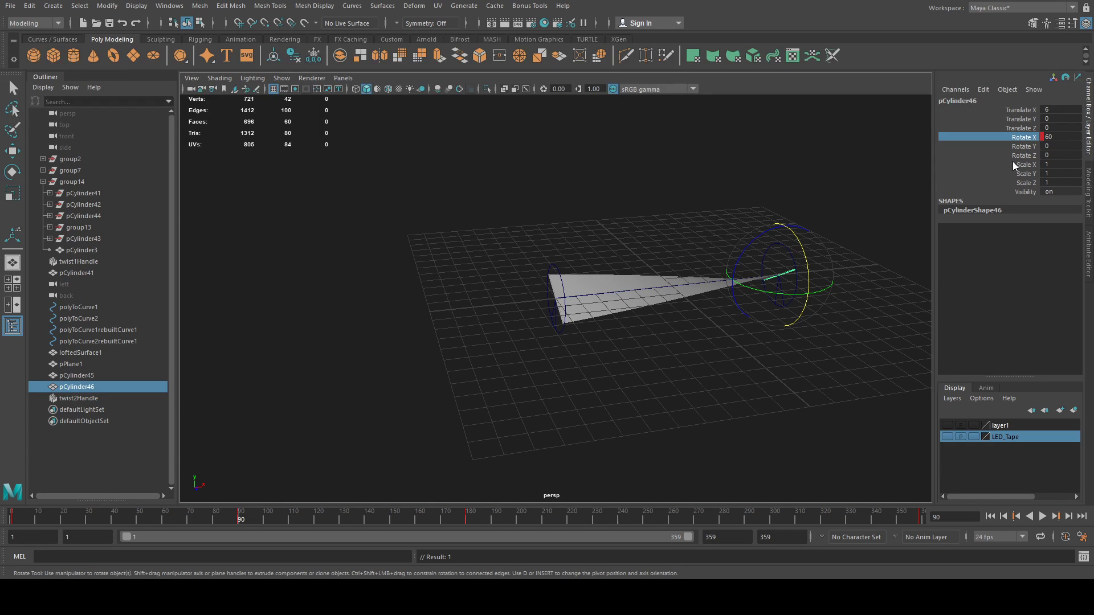
Step: Key pCylinder46's Rotate X at 120 on frame 270
click(698, 516)
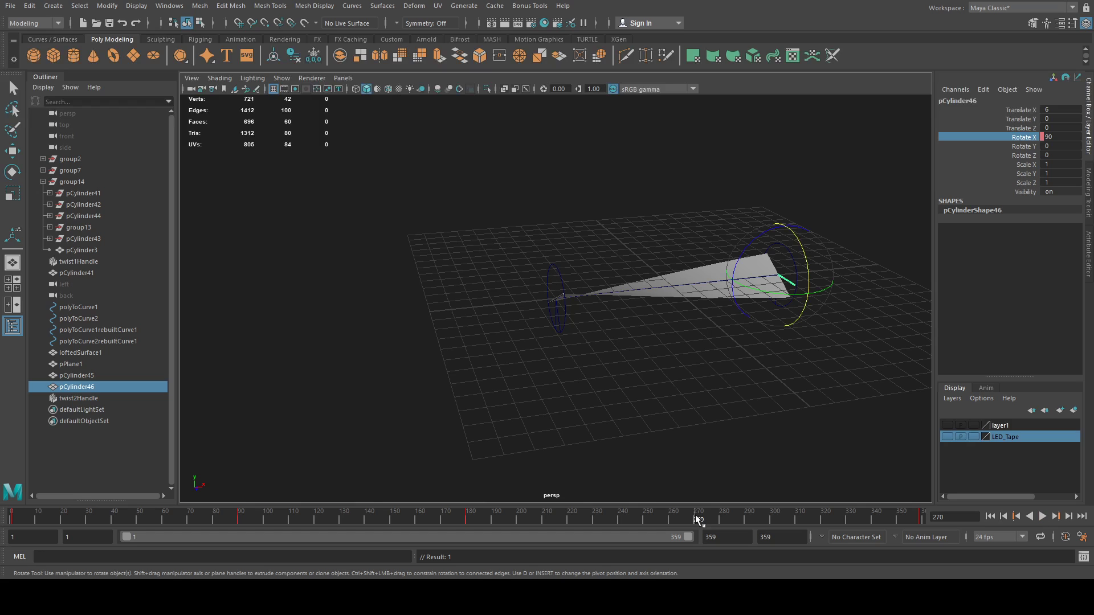
click(1057, 137)
text(120)
key(Return)
click(1026, 137)
key(s)
Step: Group the plane, both end cylinders and twist2Handle together
drag(860, 516, 897, 504)
key(e)
shift+click(86, 365)
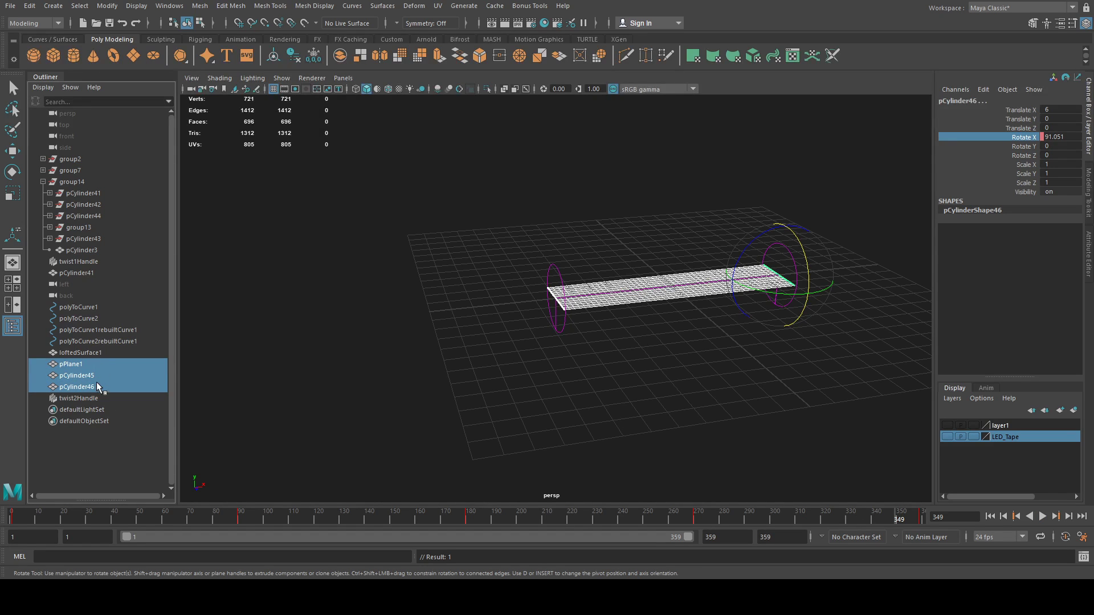
shift+click(94, 398)
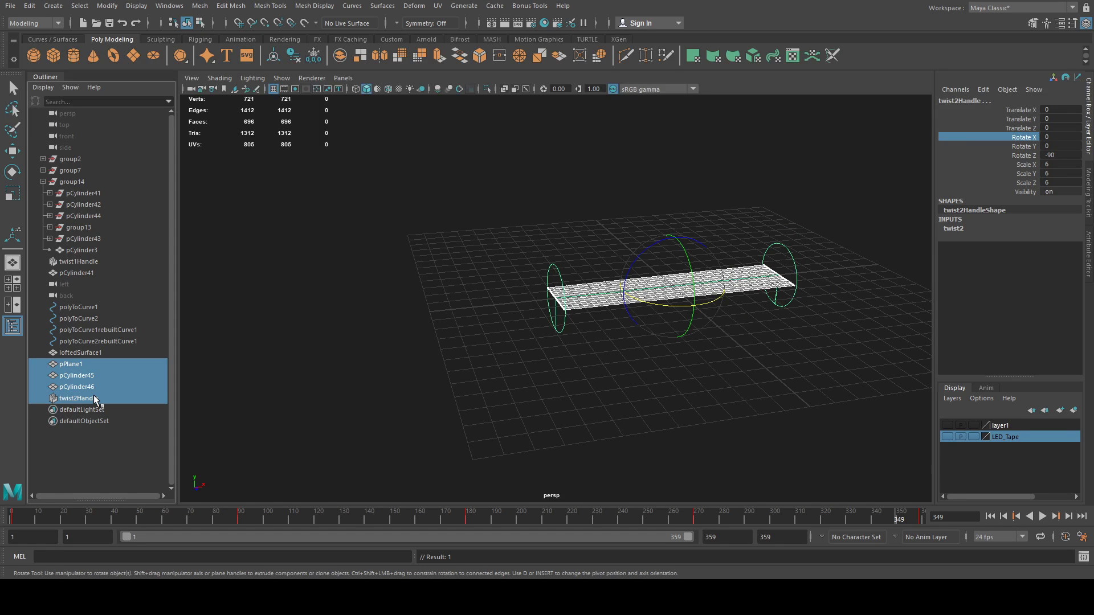
key(ctrl+g)
key(w)
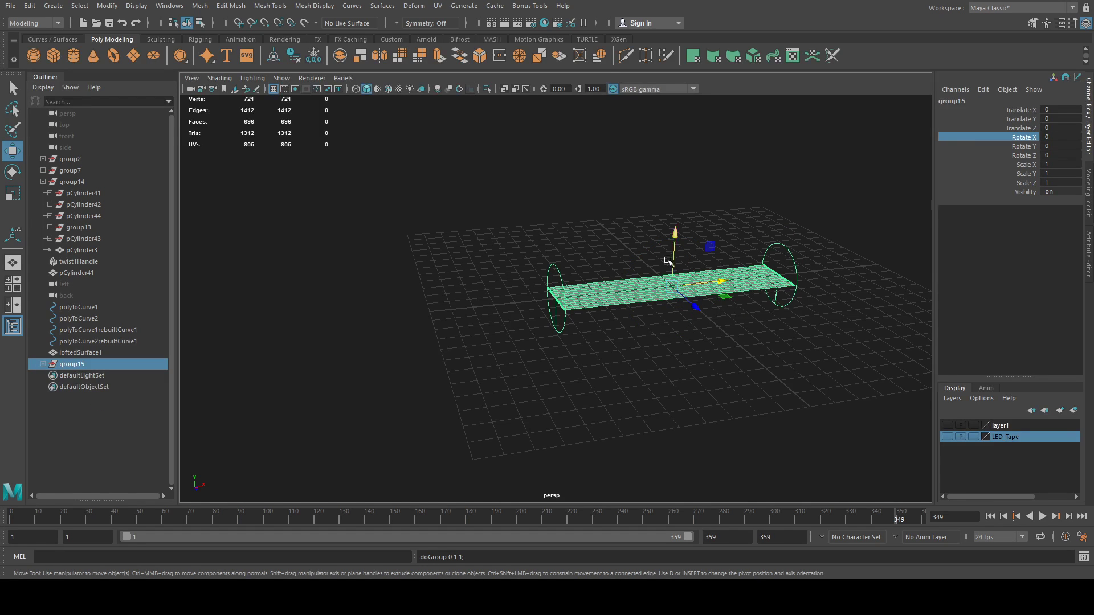
Step: Stand the new group upright by setting its Rotate X to 90
key(e)
drag(686, 251, 711, 315)
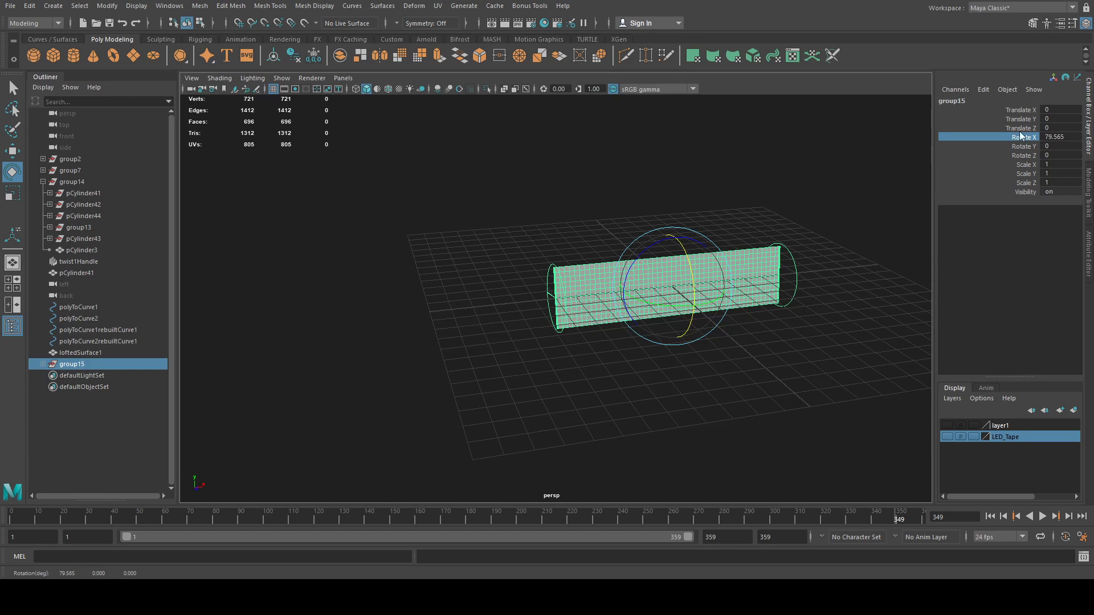
click(1055, 137)
text(90)
key(Return)
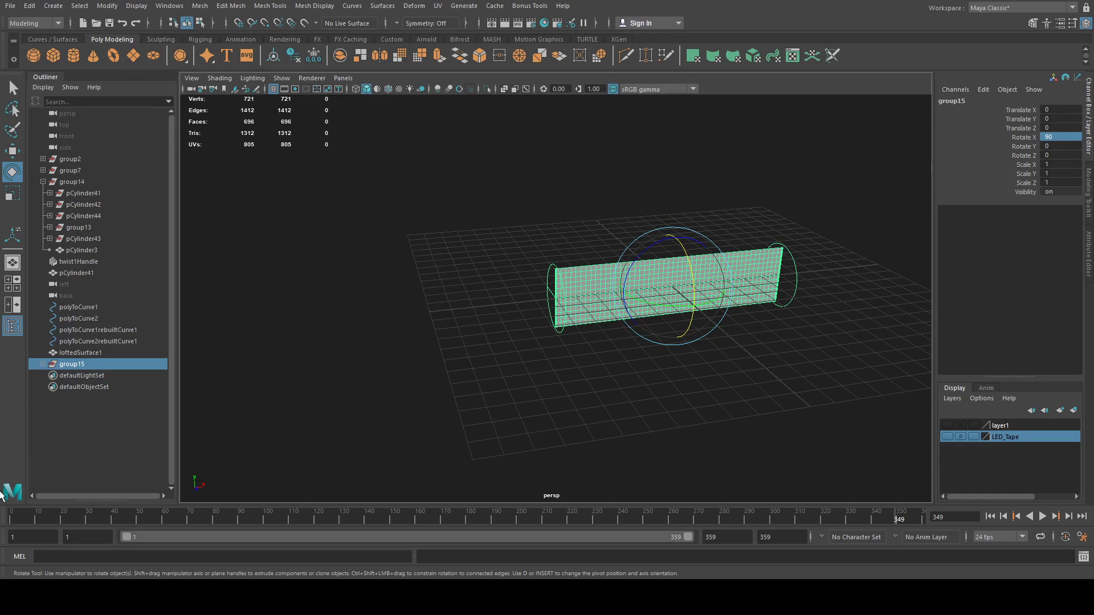
Step: Select pPlane1, pCylinder45 and pCylinder46 inside the group and return the timeline to frame 1
click(43, 363)
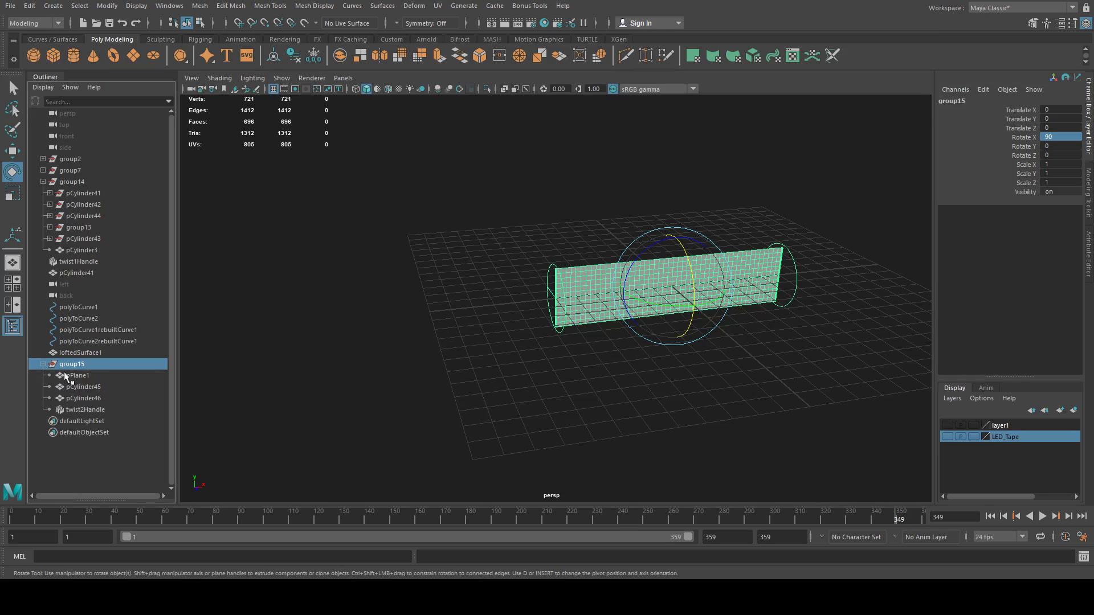
click(71, 375)
shift+click(78, 386)
shift+click(79, 398)
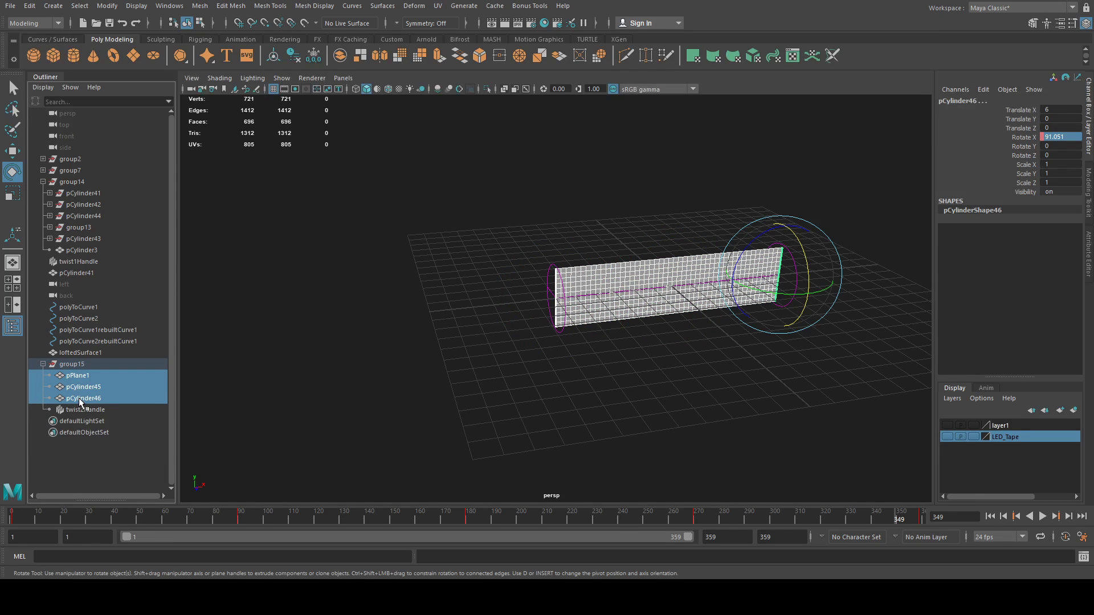
click(97, 518)
mouse_move(97, 517)
mouse_down()
mouse_move(849, 525)
mouse_move(930, 516)
mouse_move(771, 512)
mouse_move(129, 538)
mouse_move(12, 518)
mouse_up()
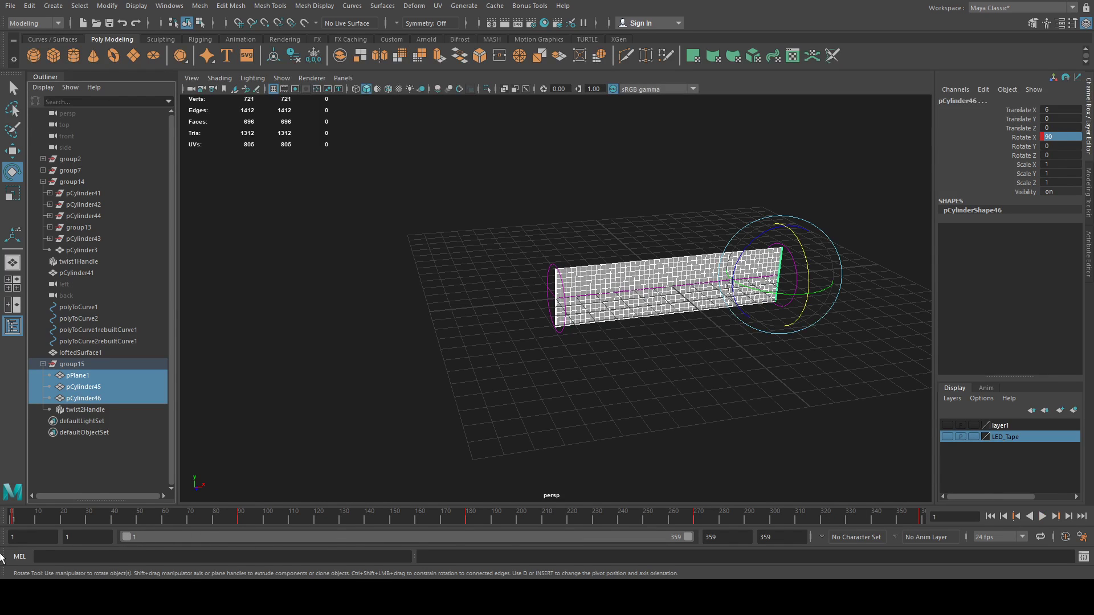